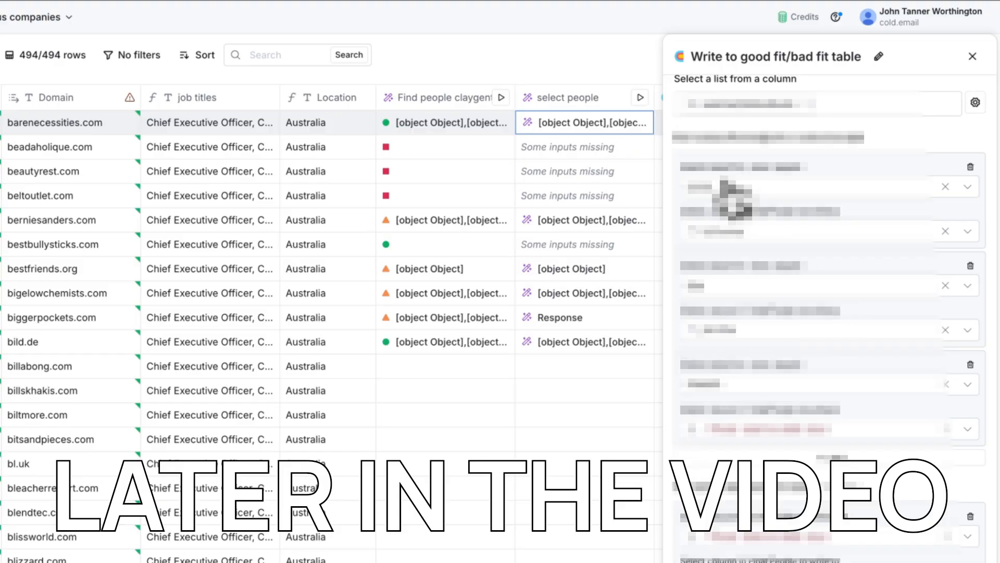
Reselect the fields for the first two column mappings in the "Write to good fit/bad fit table" settings
left_click(724, 188)
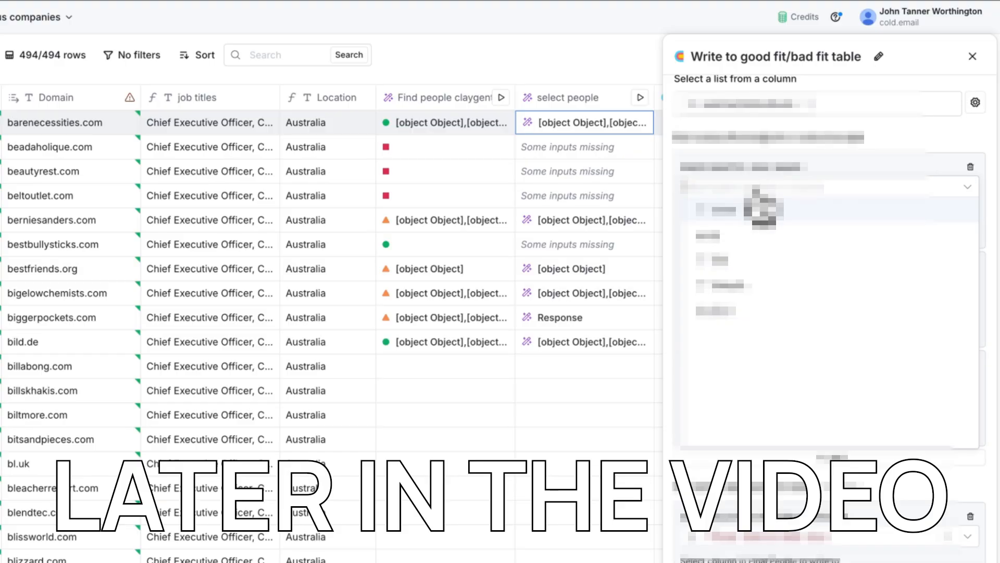
left_click(740, 211)
left_click(740, 287)
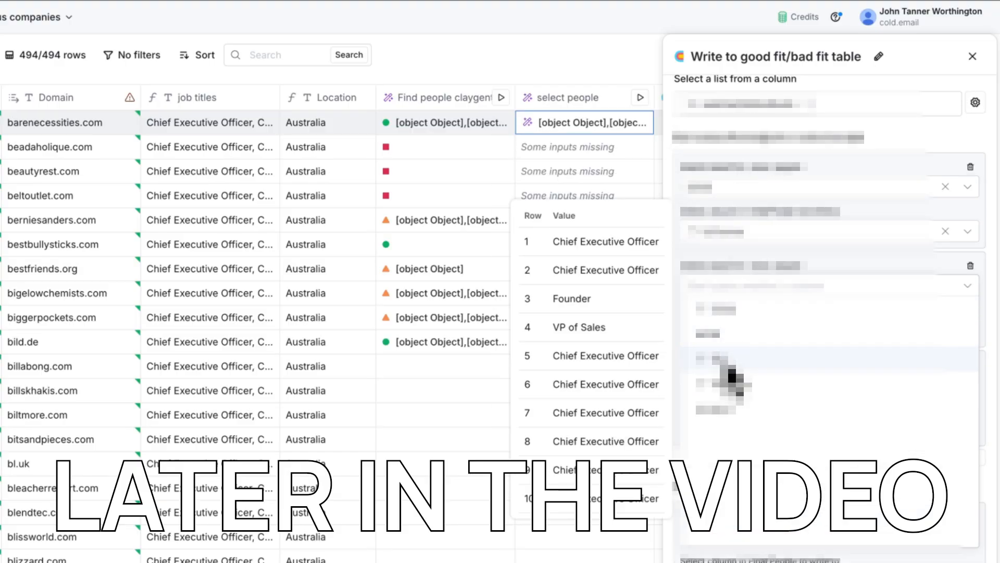
left_click(723, 359)
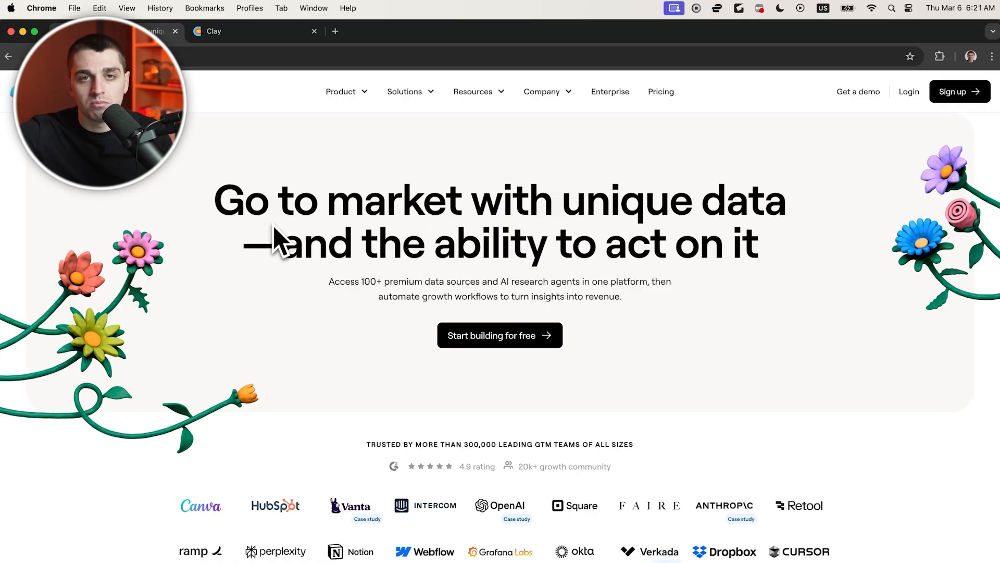
Look through the Clay homepage, including the customer logos and the section on data providers
scroll(274, 259, "down", 6)
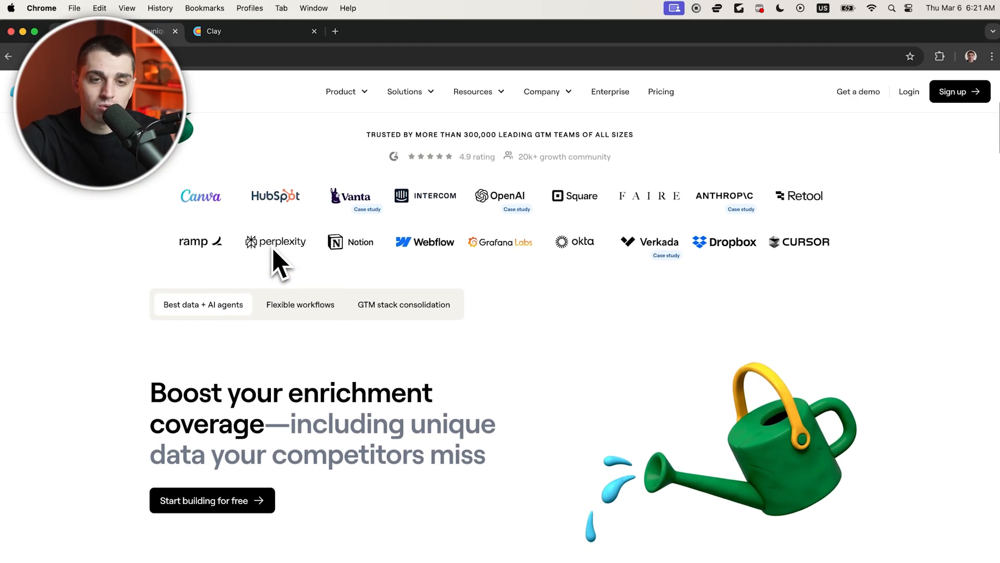
scroll(275, 259, "down", 1)
scroll(274, 259, "down", 2)
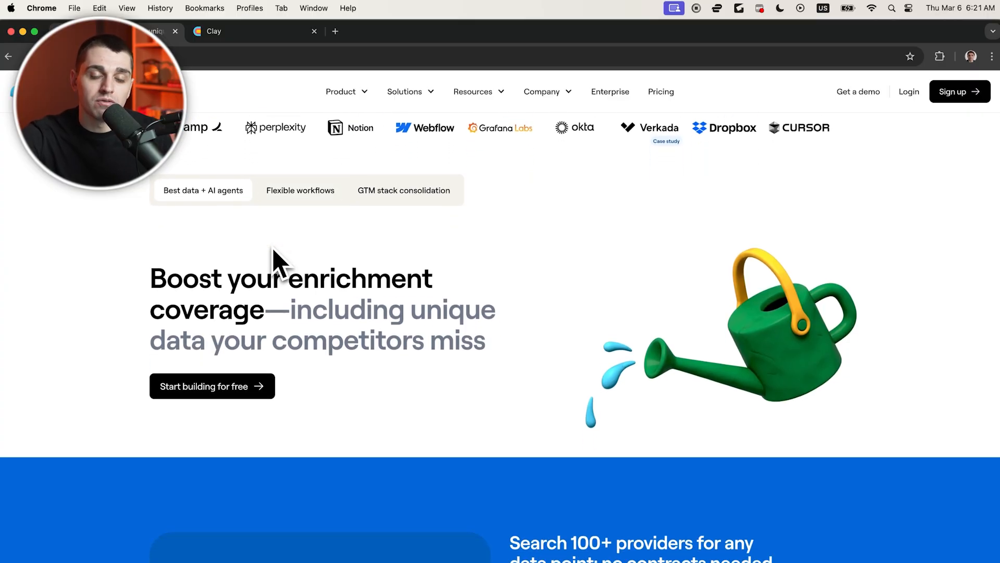
scroll(275, 261, "down", 5)
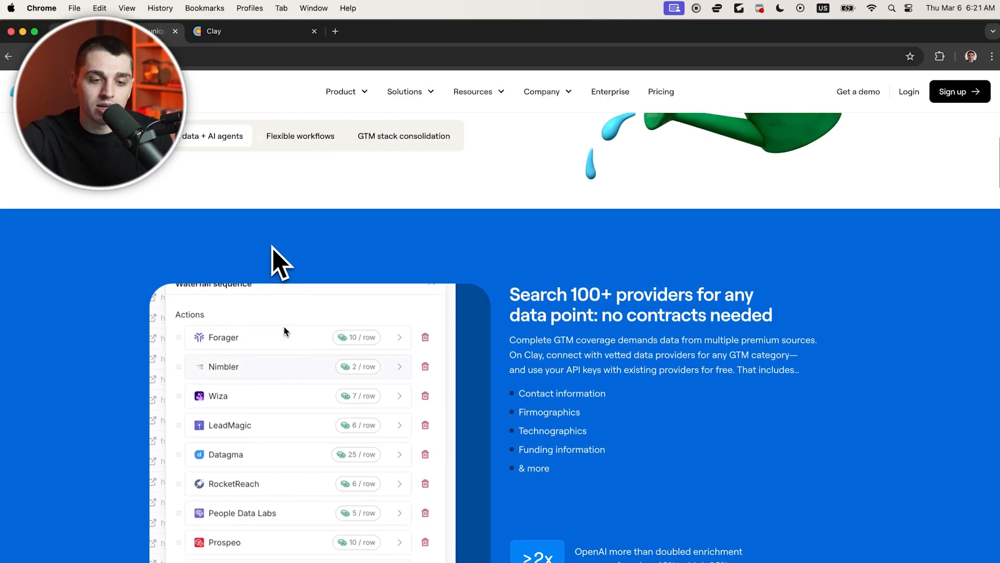
scroll(276, 261, "up", 10)
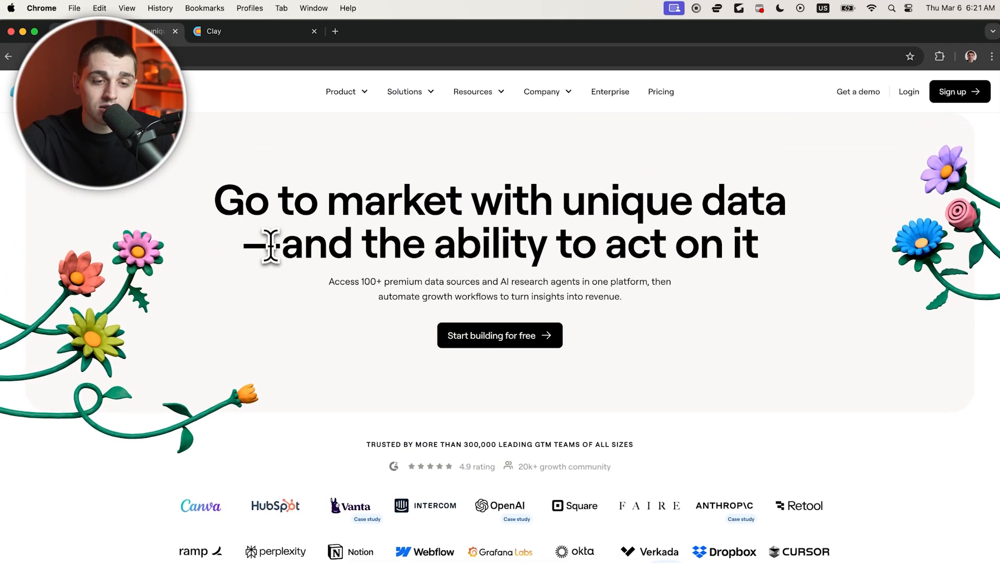
left_click_drag(270, 245, 374, 274)
left_click(374, 274)
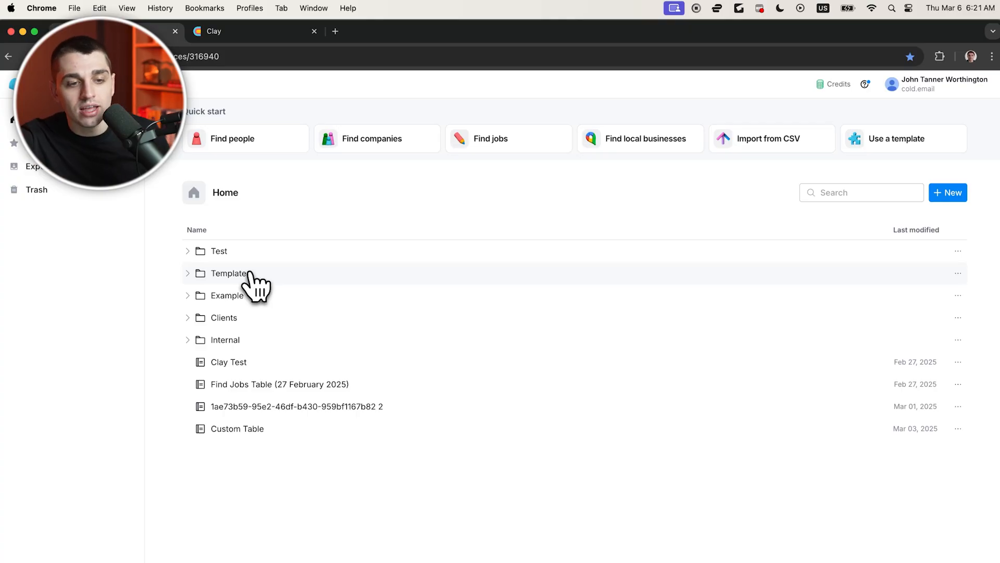
Review the workspace's new-item options, the trash, and the exports list with the actions available for the first export
left_click(301, 385)
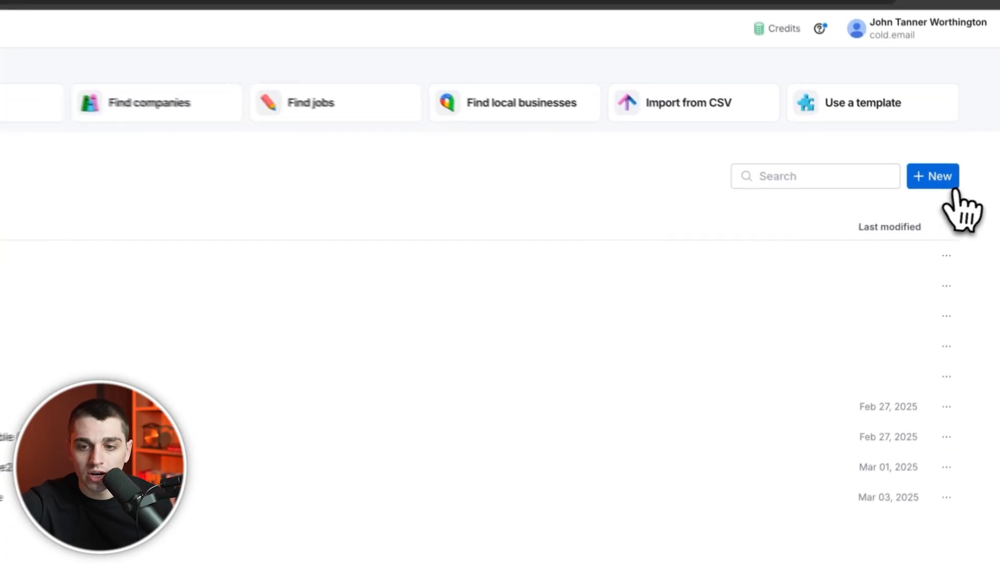
left_click(933, 172)
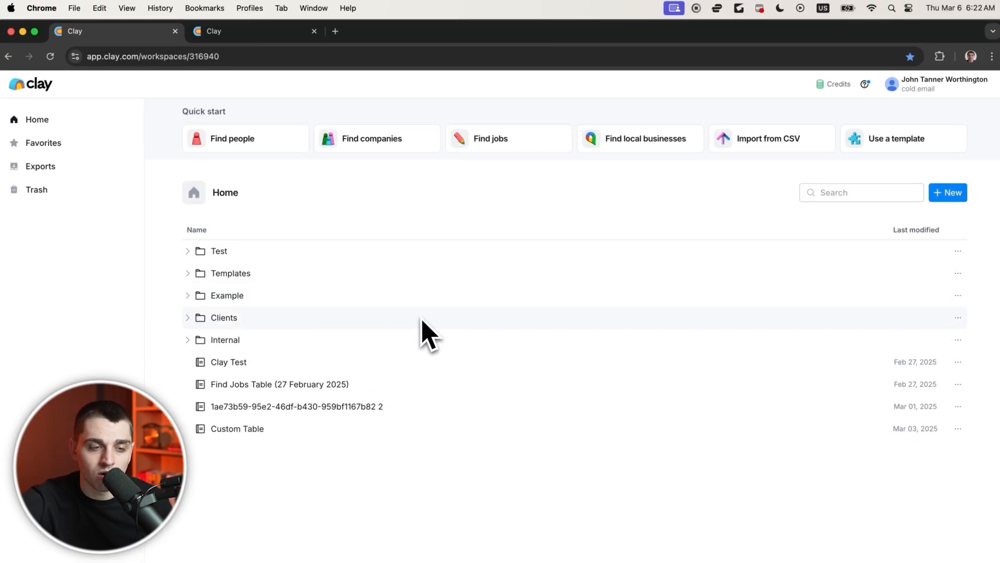
left_click(68, 188)
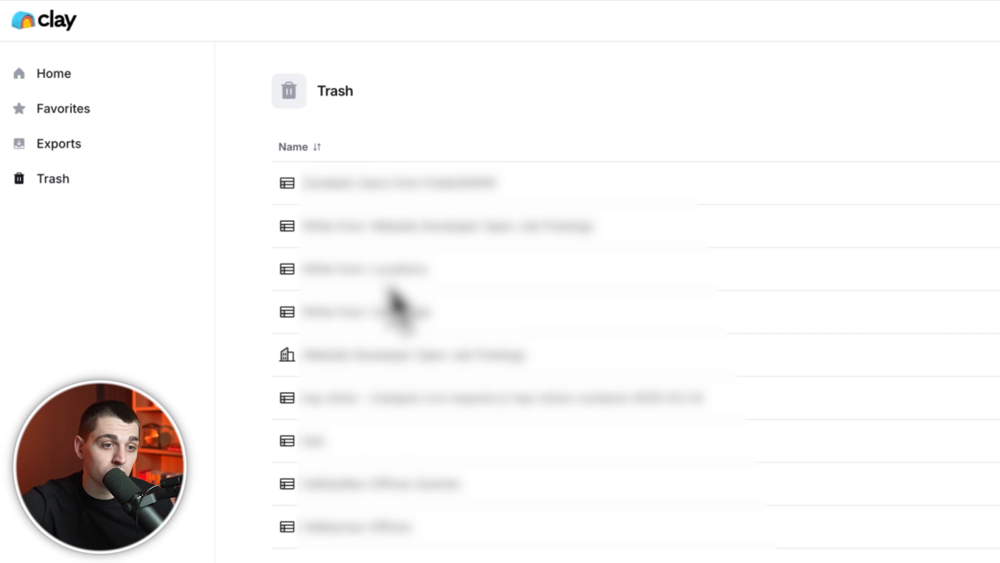
left_click(131, 144)
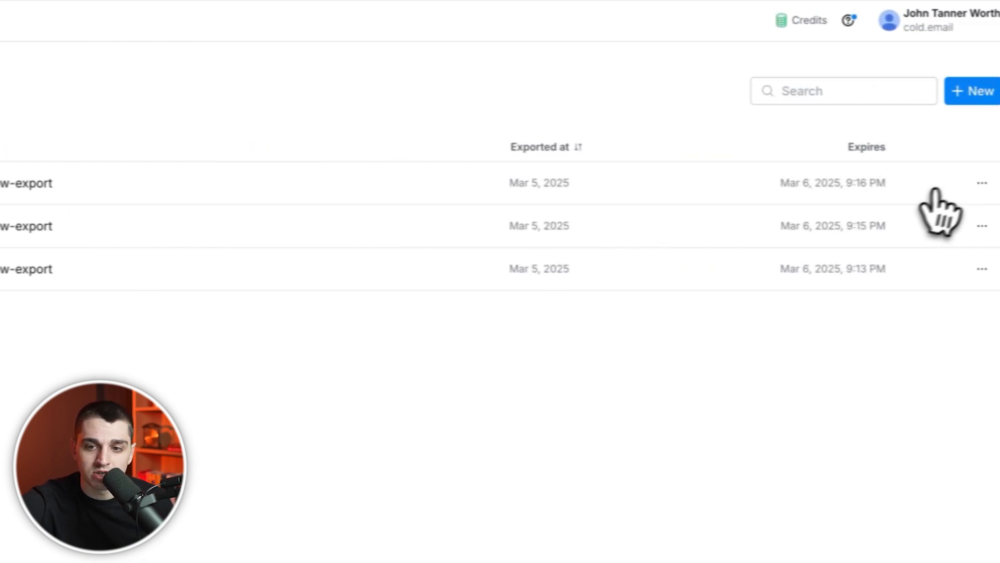
left_click(982, 182)
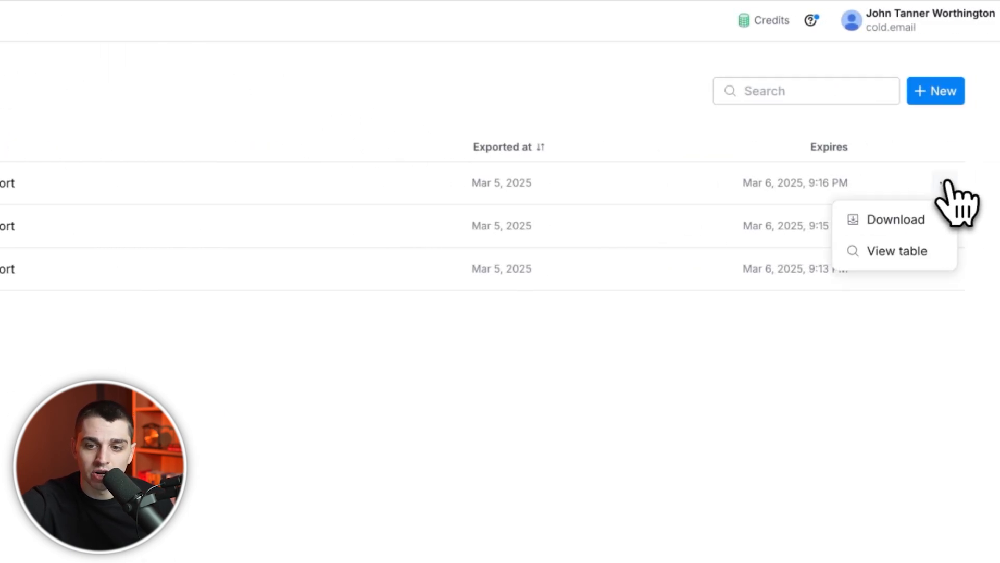
left_click(521, 368)
Open the workspace settings and review the team members and connected accounts
left_click(972, 20)
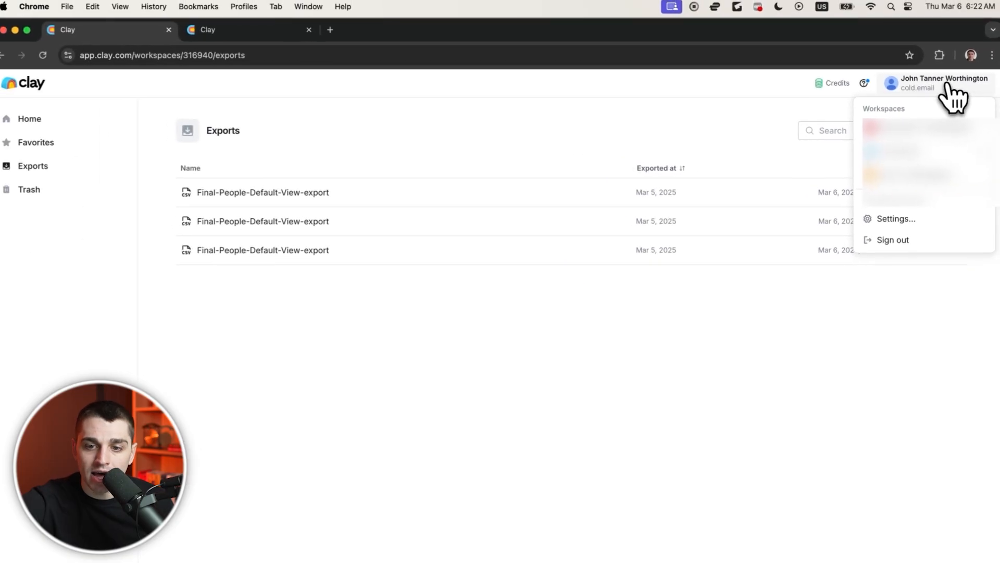
left_click(880, 222)
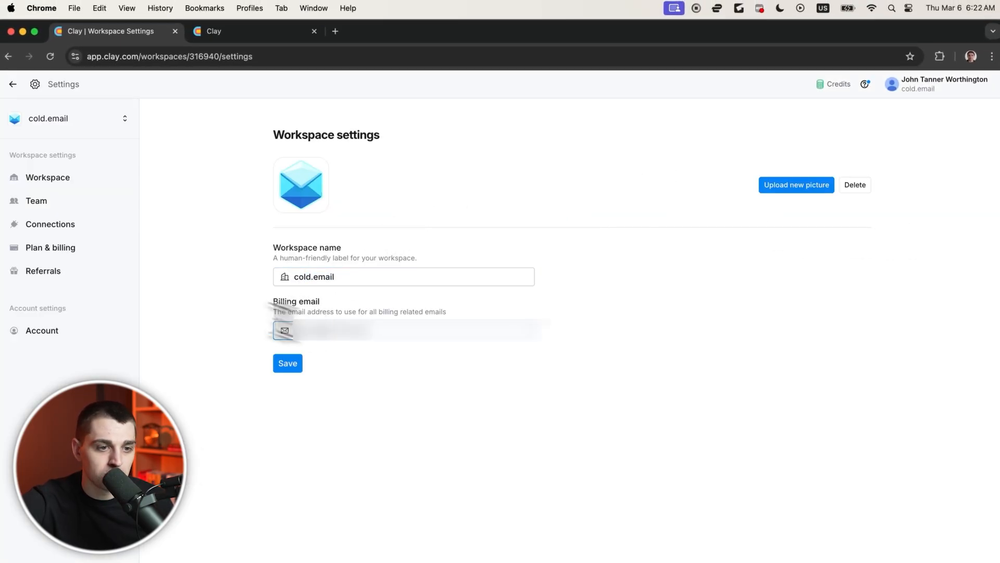
left_click(104, 204)
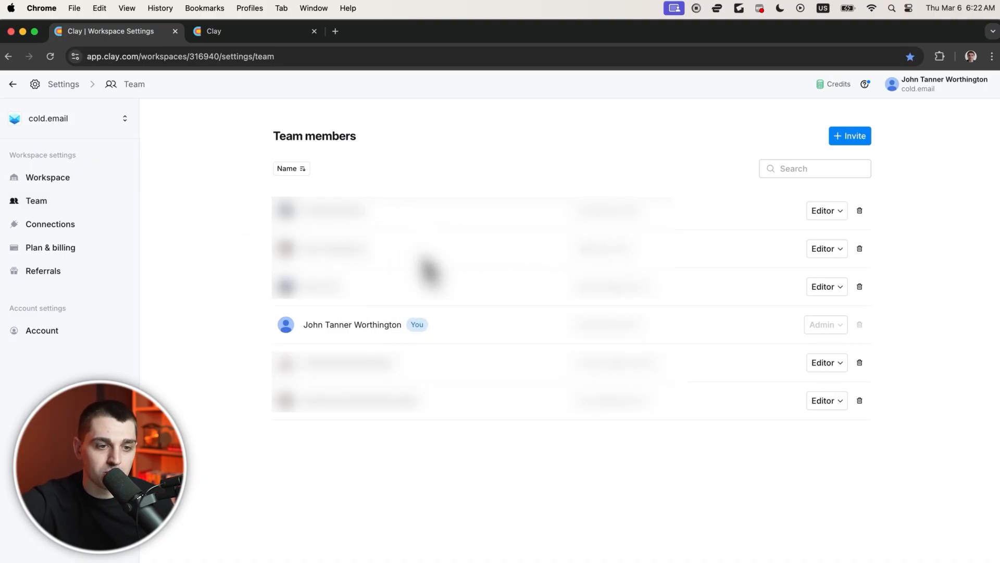
left_click(94, 230)
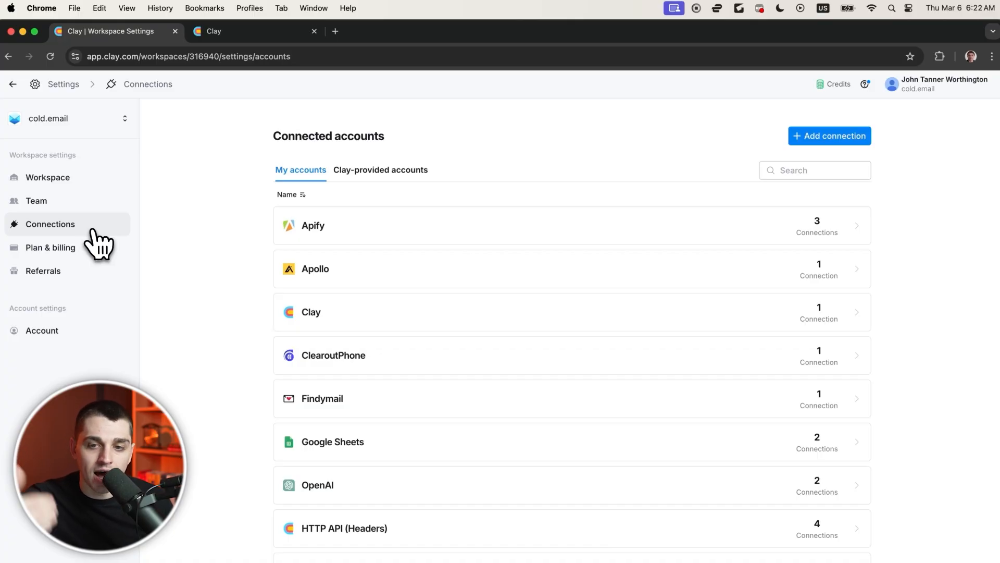
left_click(834, 136)
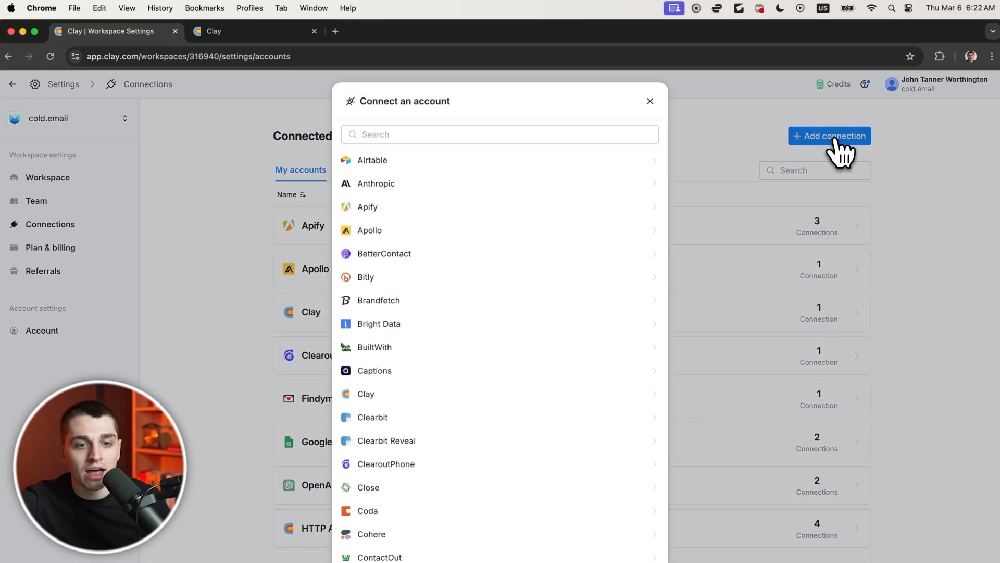
left_click(421, 230)
left_click(421, 275)
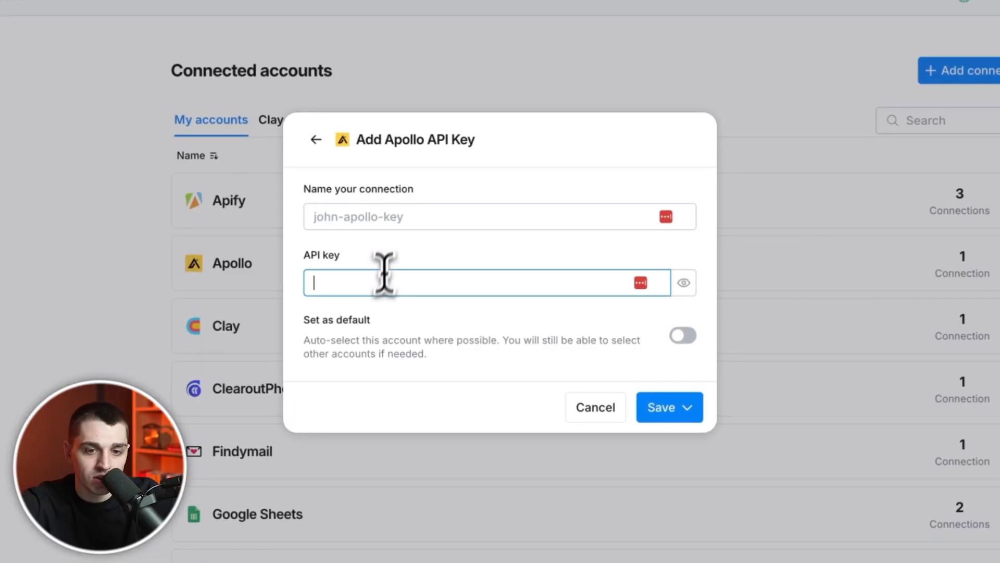
left_click(580, 414)
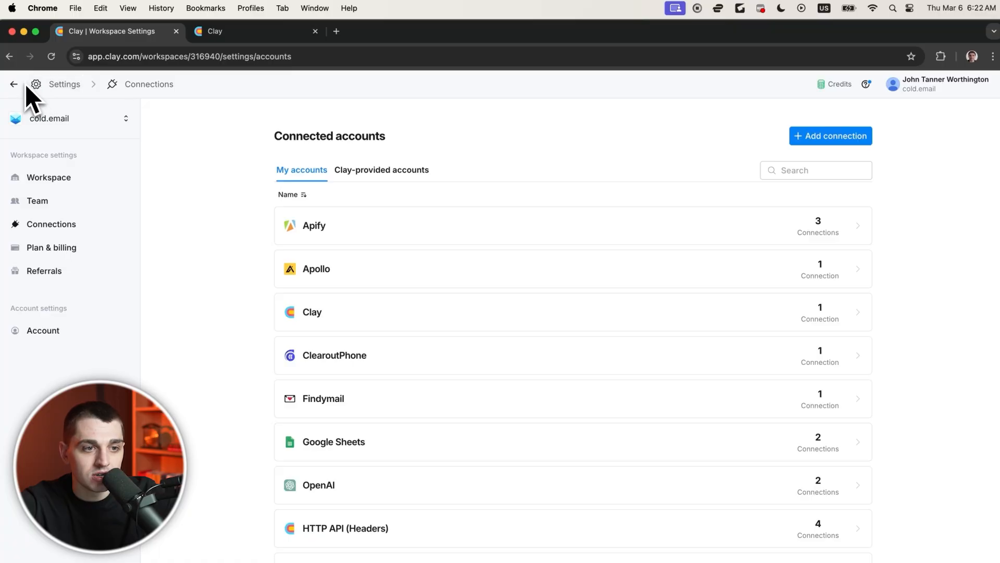
Return to the workspace home and create a new table by importing a CSV file from the Downloads folder
left_click(14, 83)
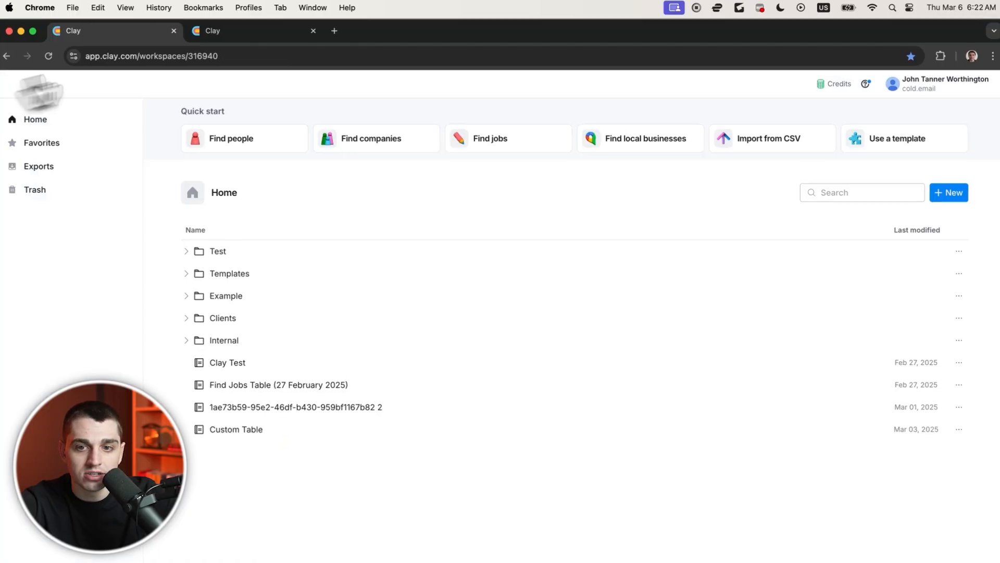
left_click(828, 84)
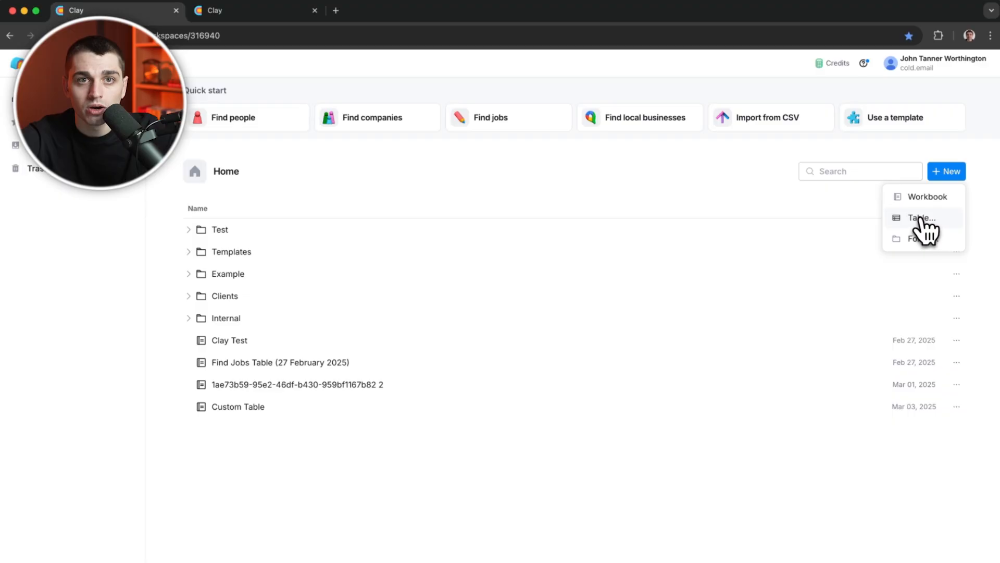
left_click(922, 219)
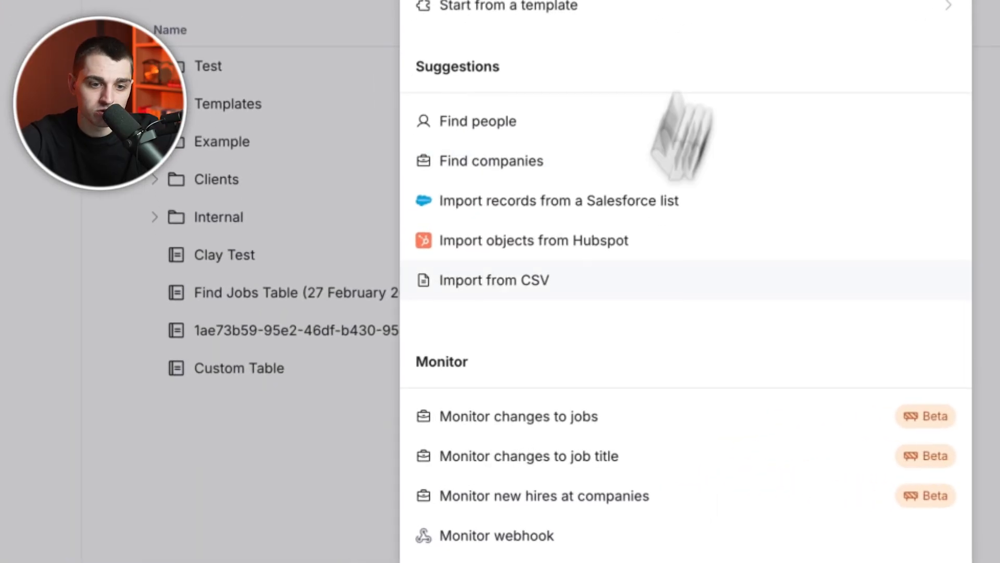
left_click(617, 284)
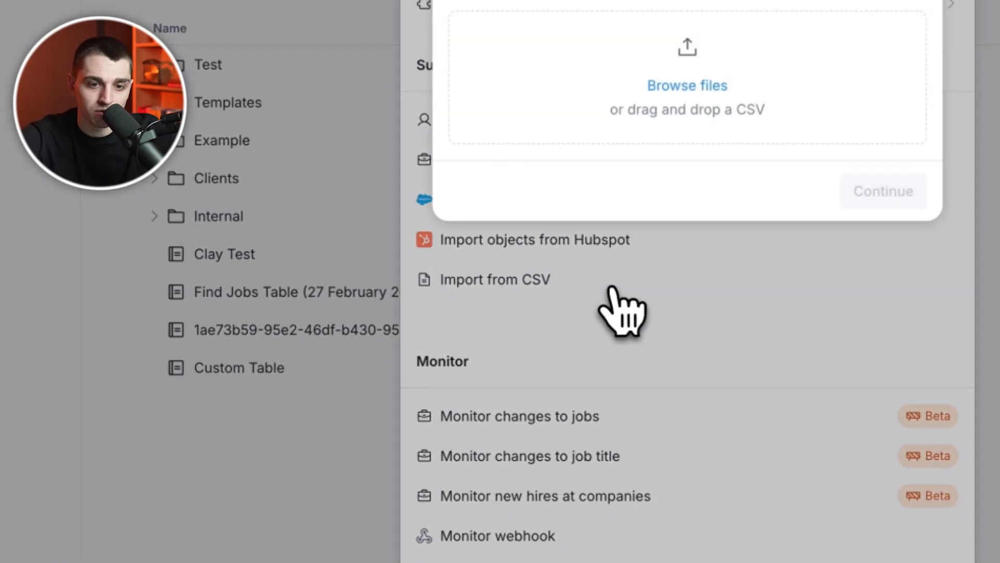
left_click(701, 125)
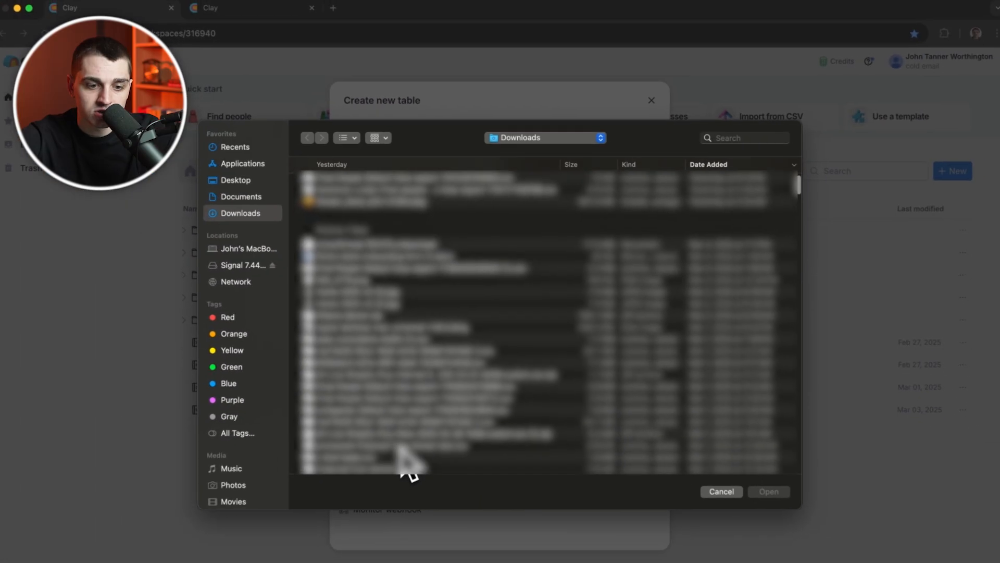
scroll(409, 466, "down", 4)
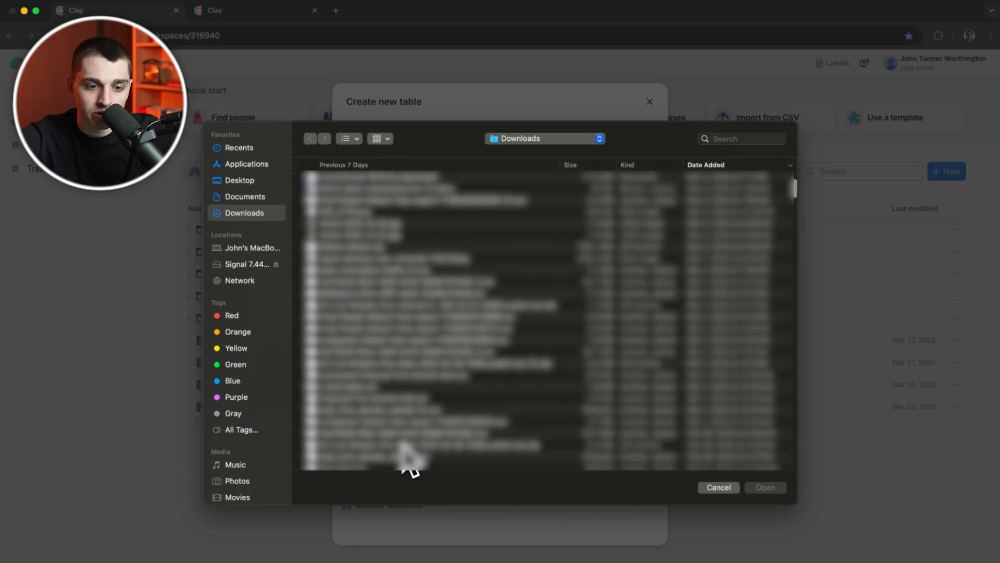
left_click(393, 426)
left_click(762, 487)
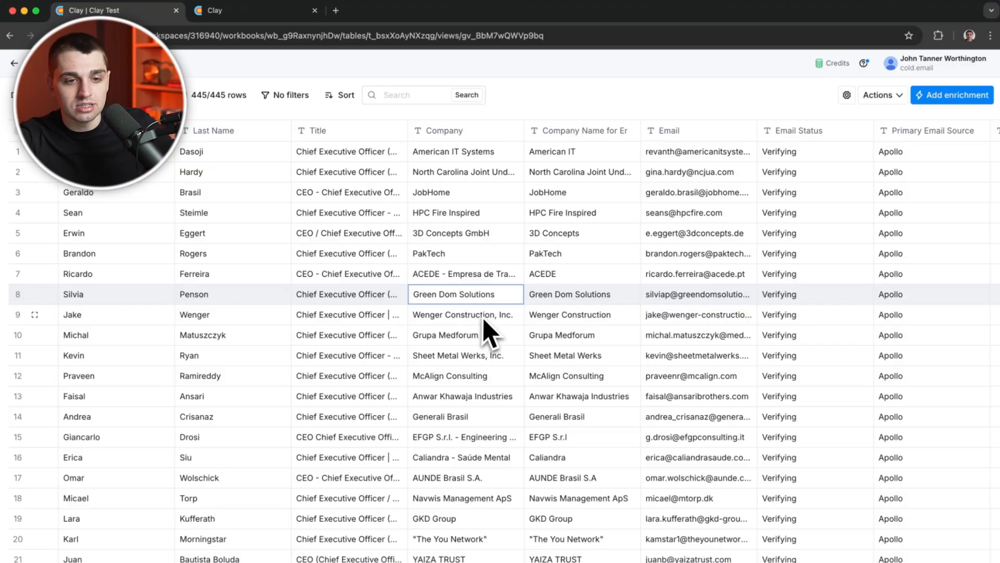
Examine the imported table's columns, from contact names and emails to phone numbers, employee counts, industry, website, LinkedIn URLs and location
scroll(489, 334, "right", 10)
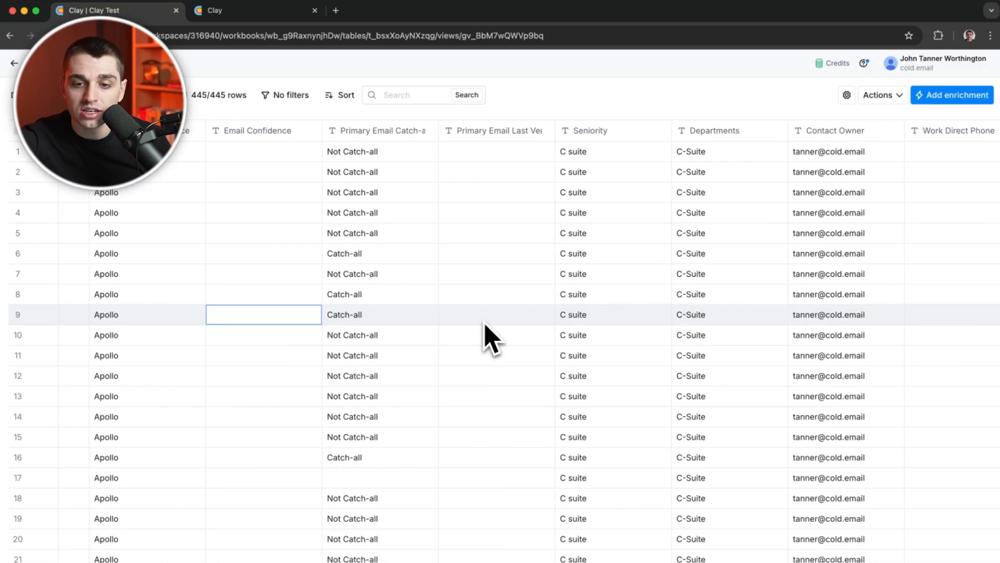
scroll(490, 339, "left", 10)
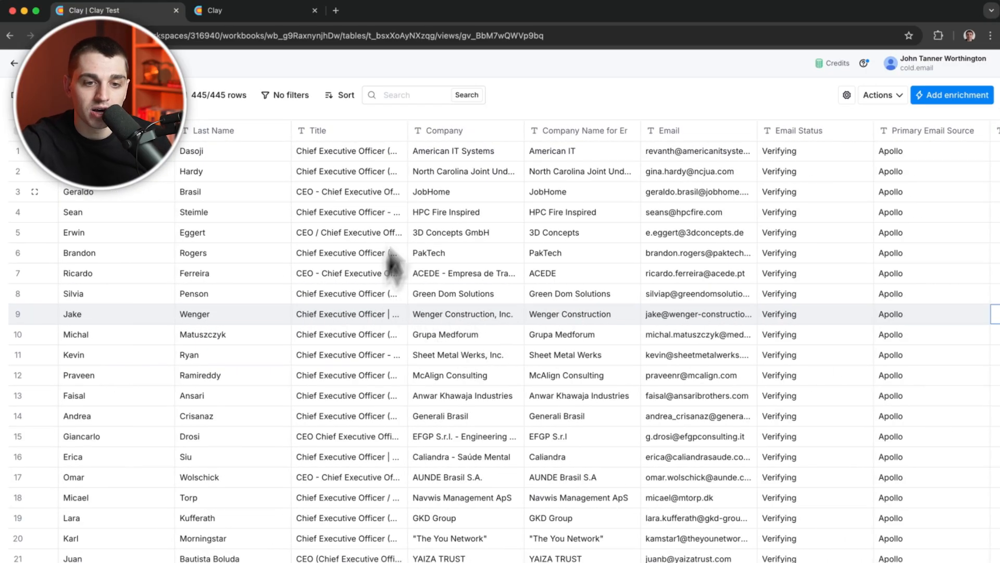
left_click(167, 154, "shift")
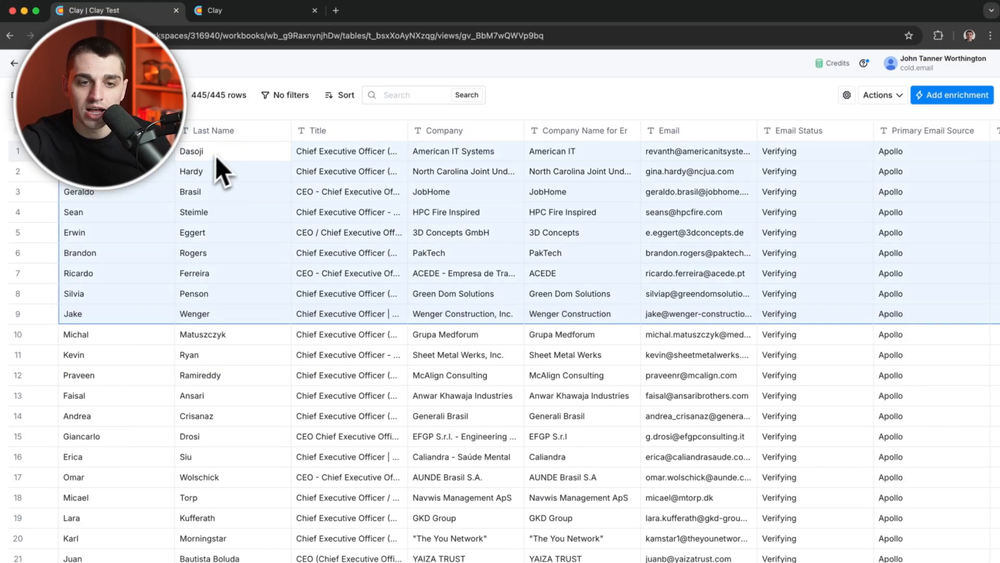
scroll(503, 267, "right", 10)
left_click(551, 274)
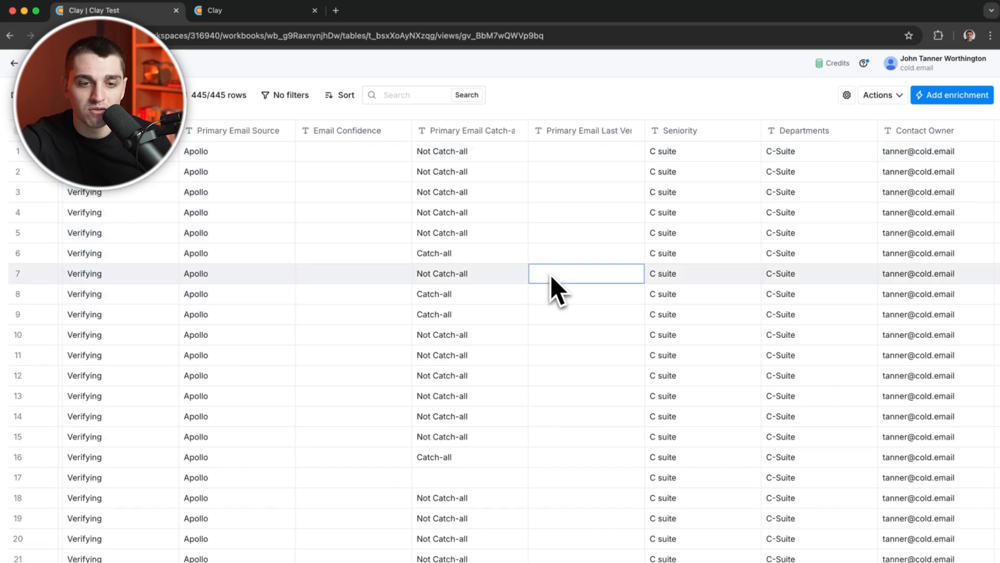
scroll(521, 289, "right", 15)
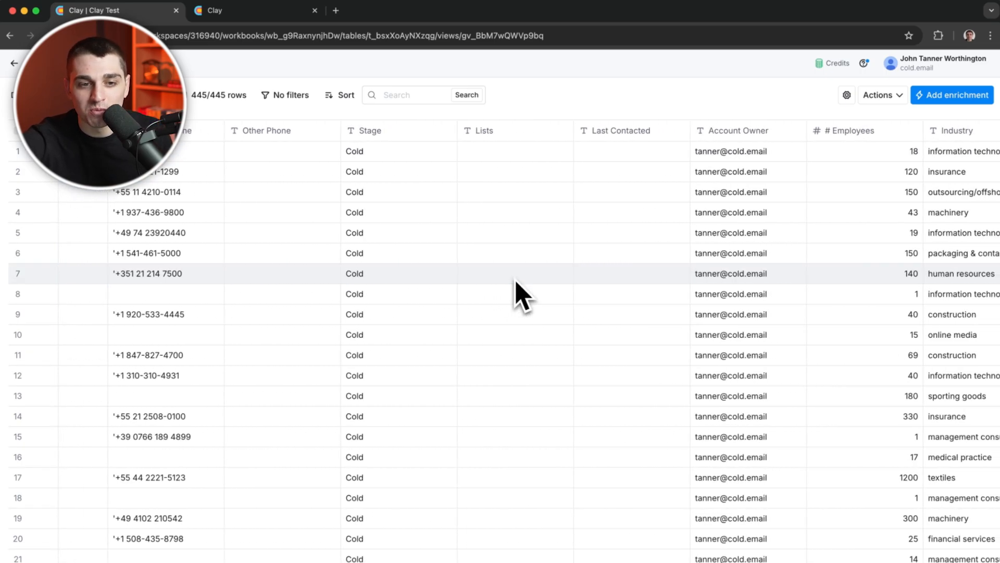
scroll(521, 295, "right", 15)
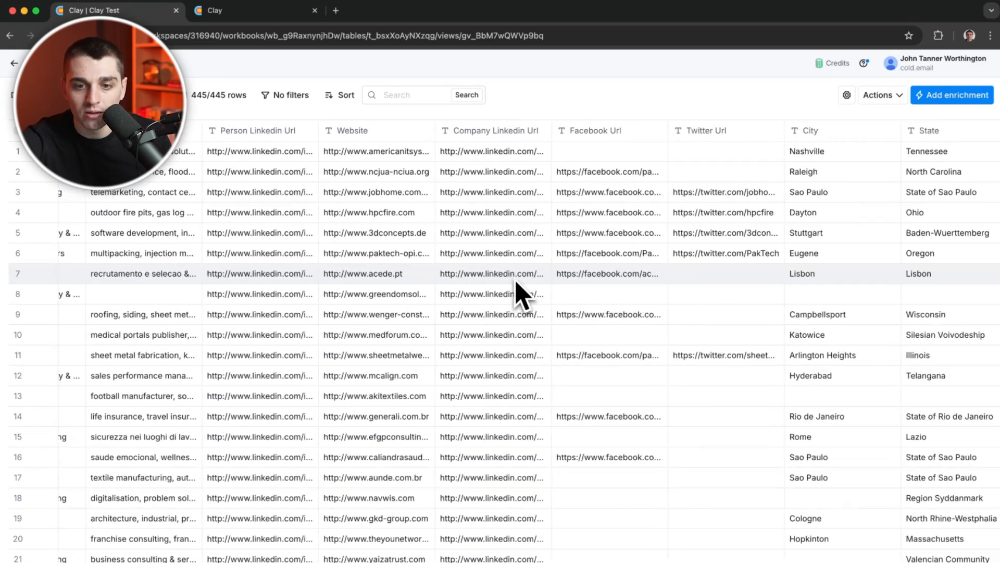
scroll(521, 296, "right", 15)
scroll(521, 294, "right", 15)
scroll(521, 294, "left", 20)
scroll(517, 283, "left", 20)
Insert a Findymail Validate Email enrichment to the right of the Email column, found by searching for "validate"
left_click(460, 233)
left_click(469, 174)
left_click(471, 159)
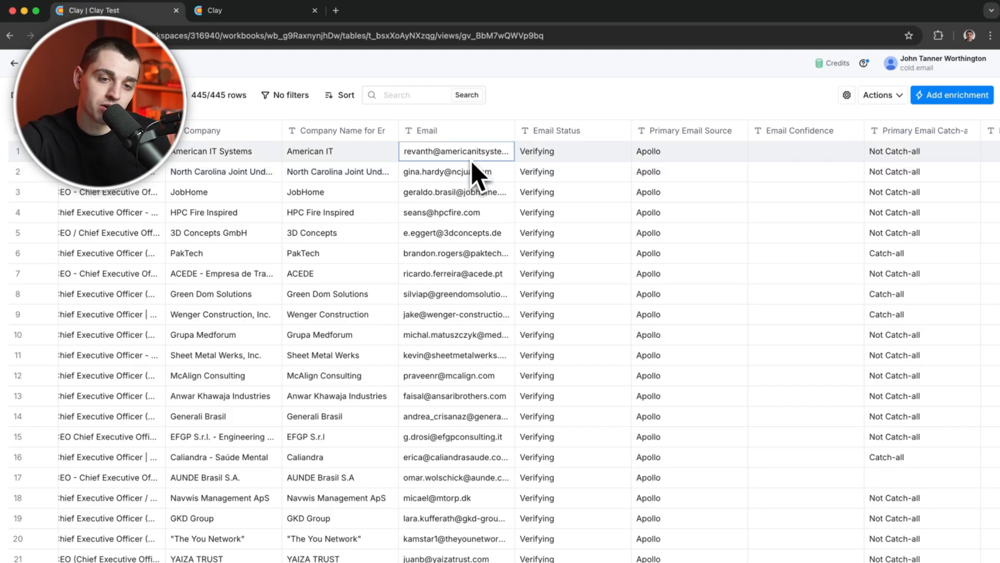
left_click(454, 132)
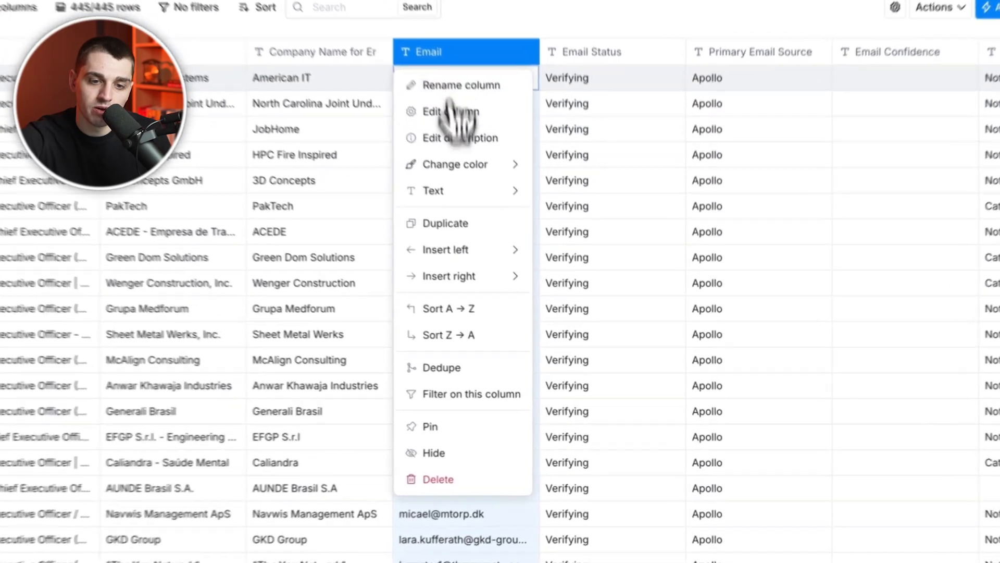
mouse_move(443, 311)
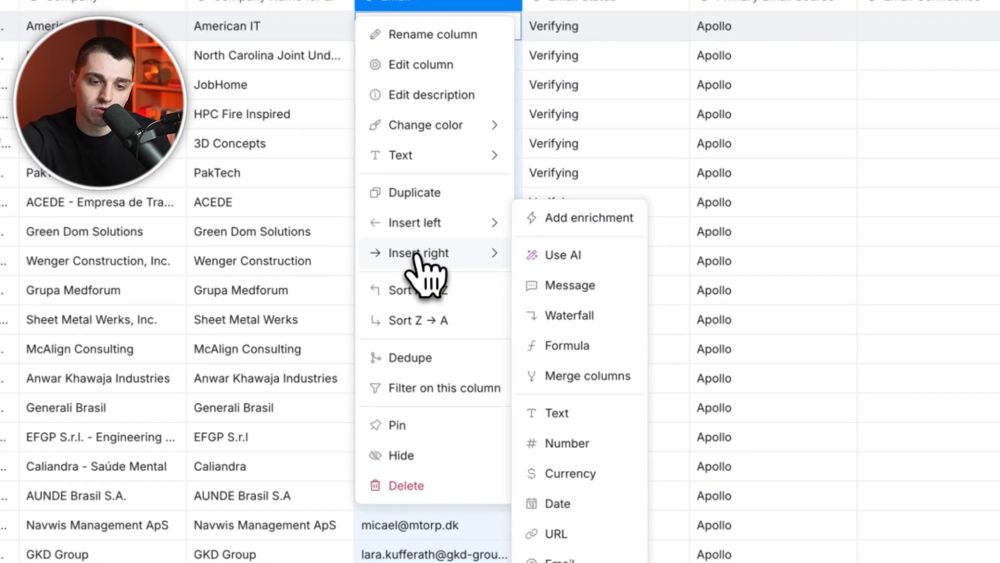
left_click(570, 217)
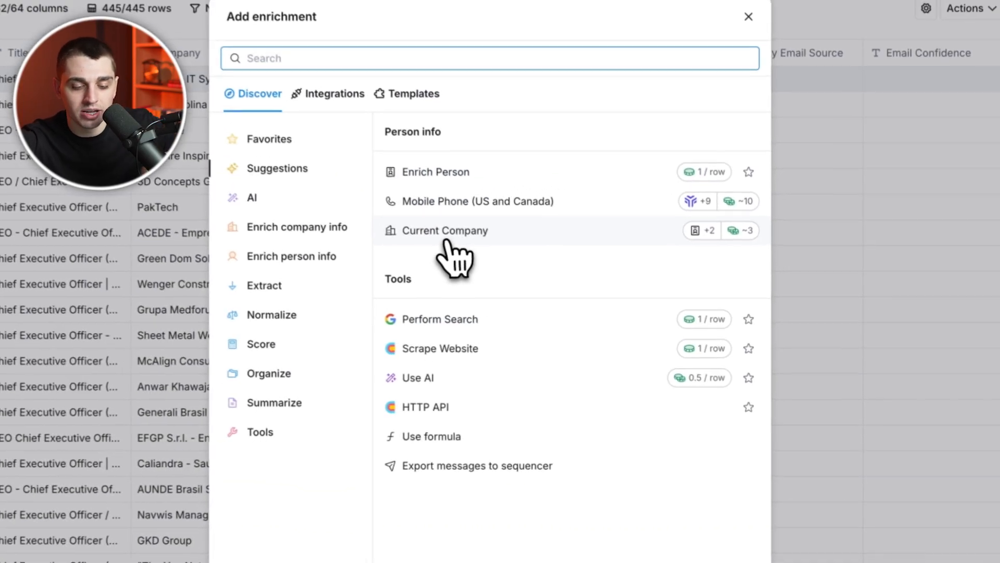
type("validate")
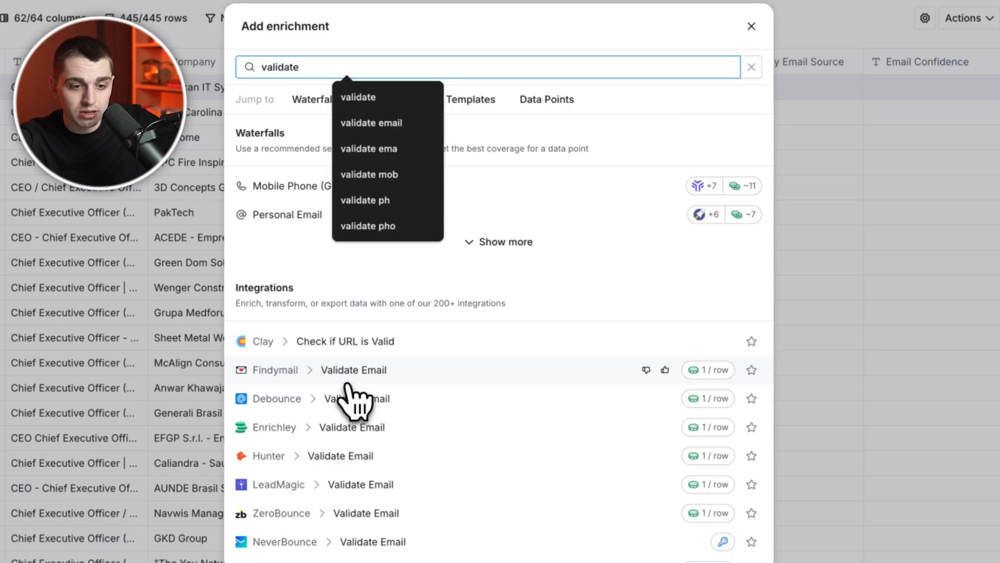
scroll(341, 516, "down", 1)
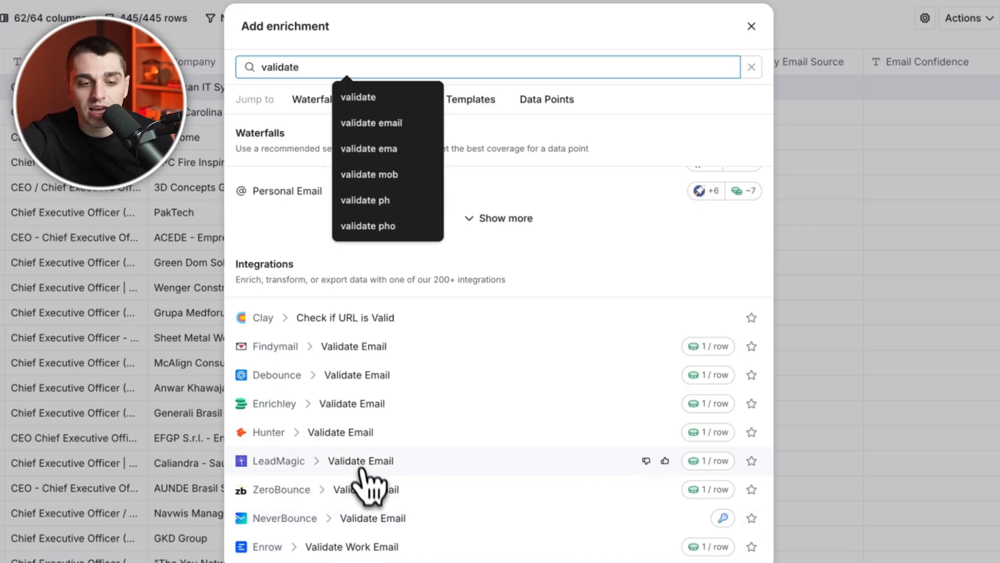
left_click(354, 347)
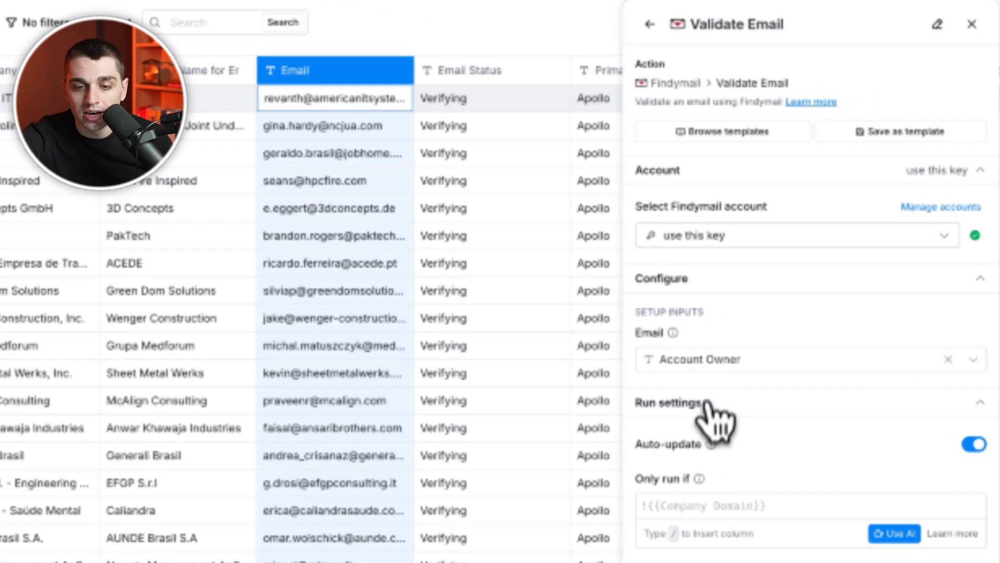
Set the enrichment's email input to the Email column, save it and run it on the first 10 rows
left_click(708, 363)
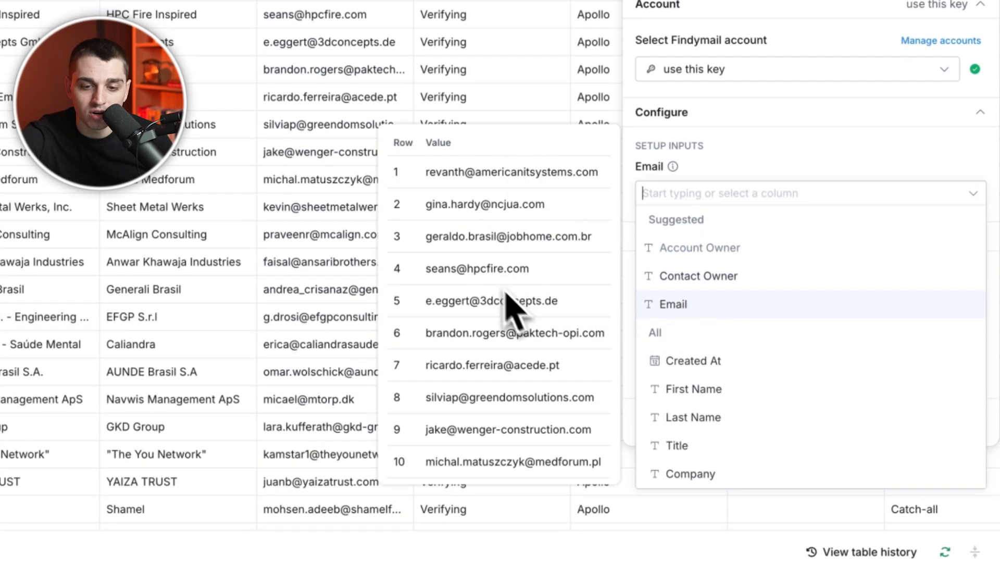
left_click(700, 248)
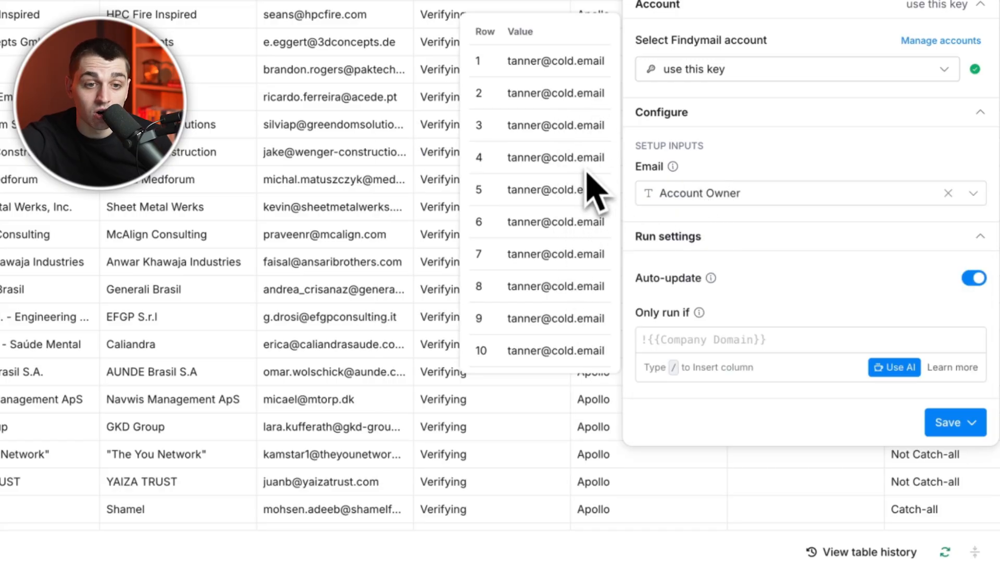
left_click(679, 200)
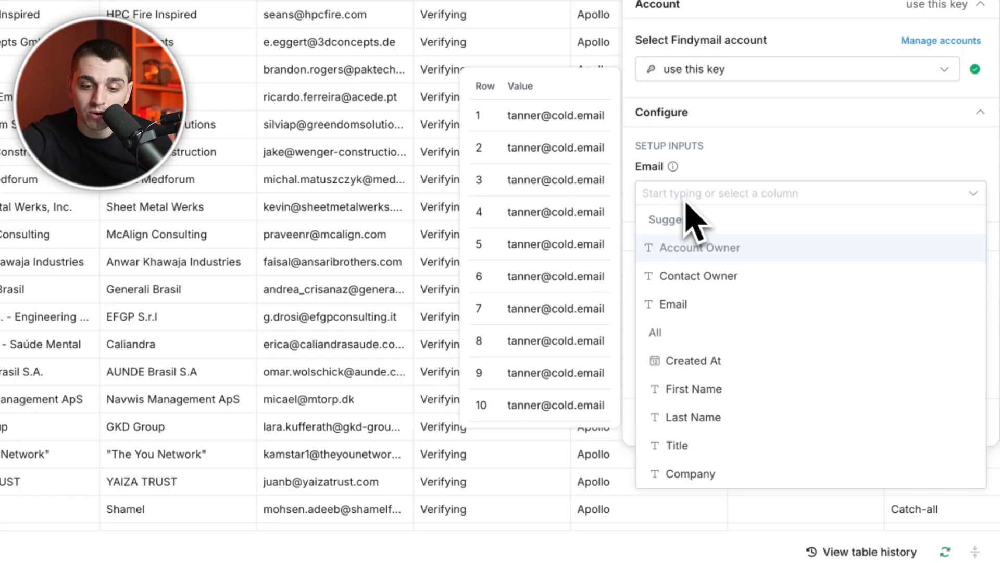
left_click(687, 307)
left_click(960, 426)
left_click(942, 465)
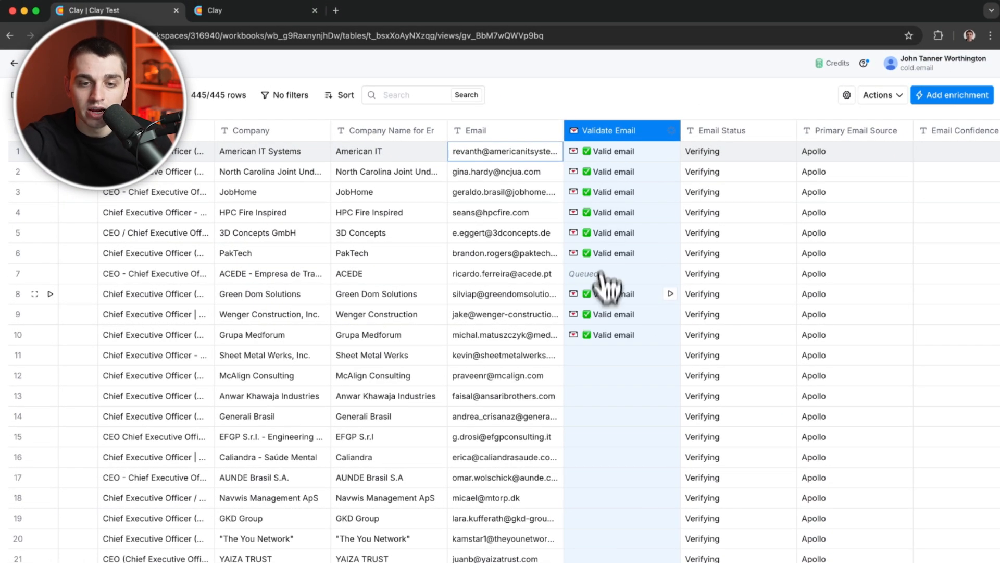
Check the third row's validation details and run the Validate Email column on all rows that haven't run or have errors
left_click(614, 194)
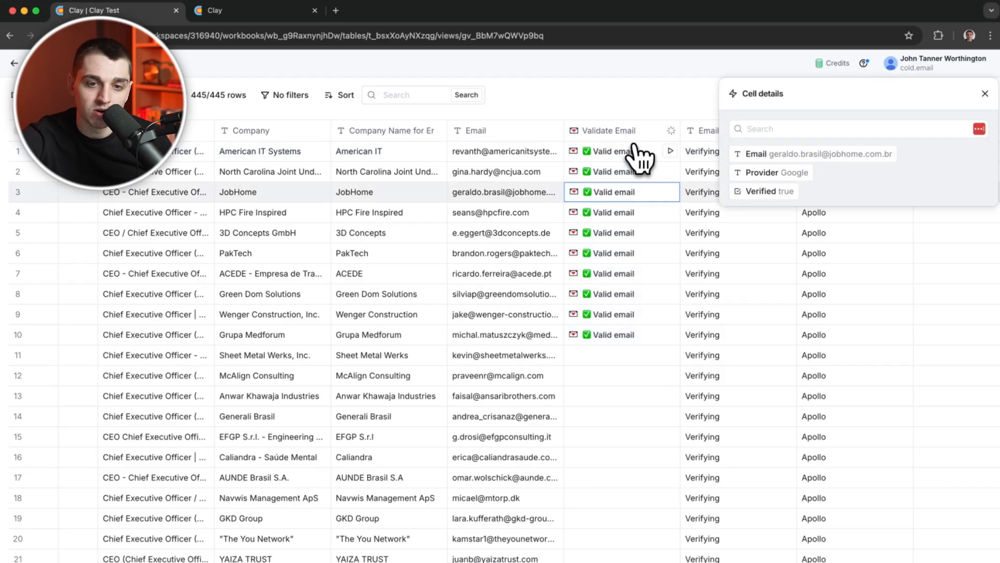
left_click(985, 94)
left_click(628, 132)
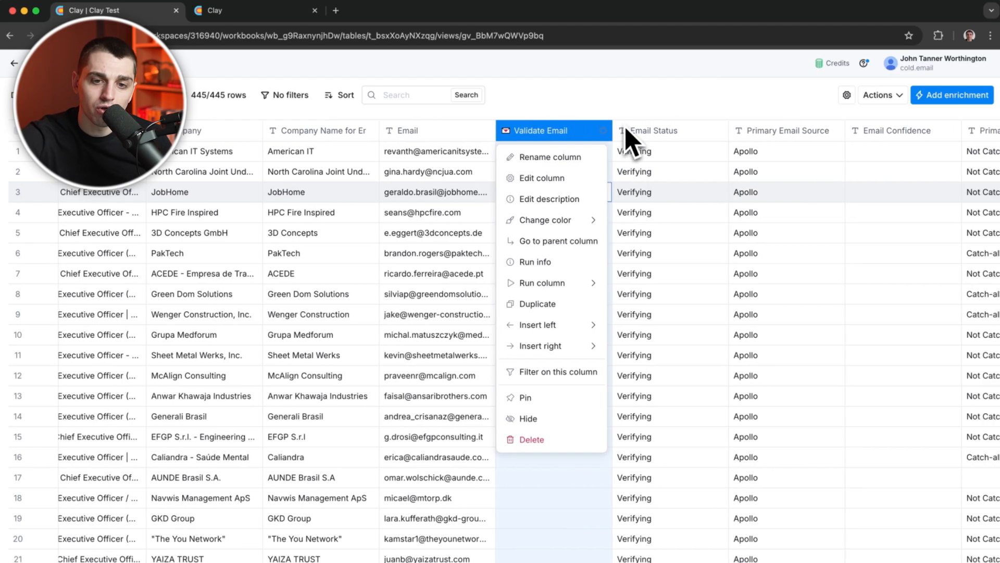
mouse_move(542, 283)
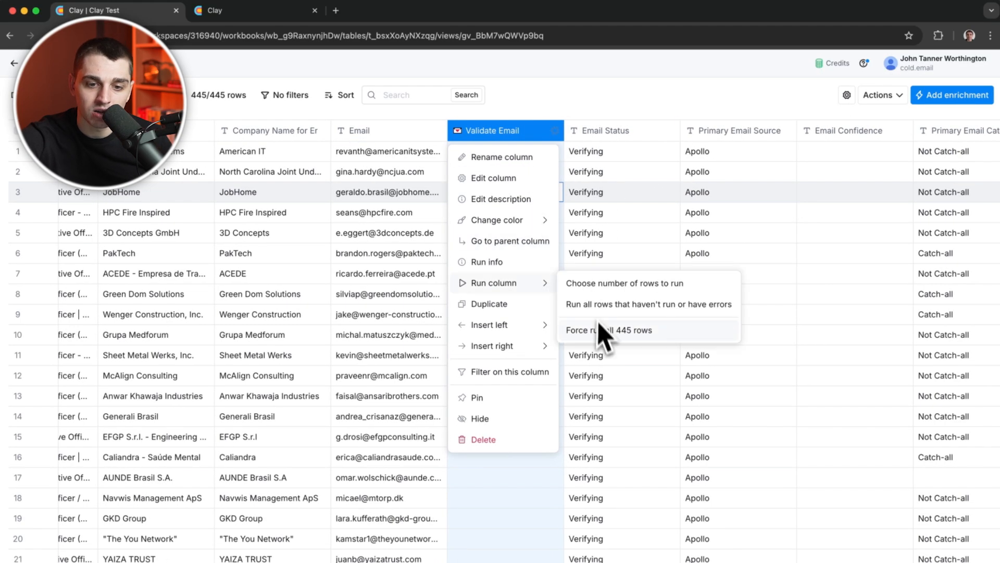
left_click(610, 313)
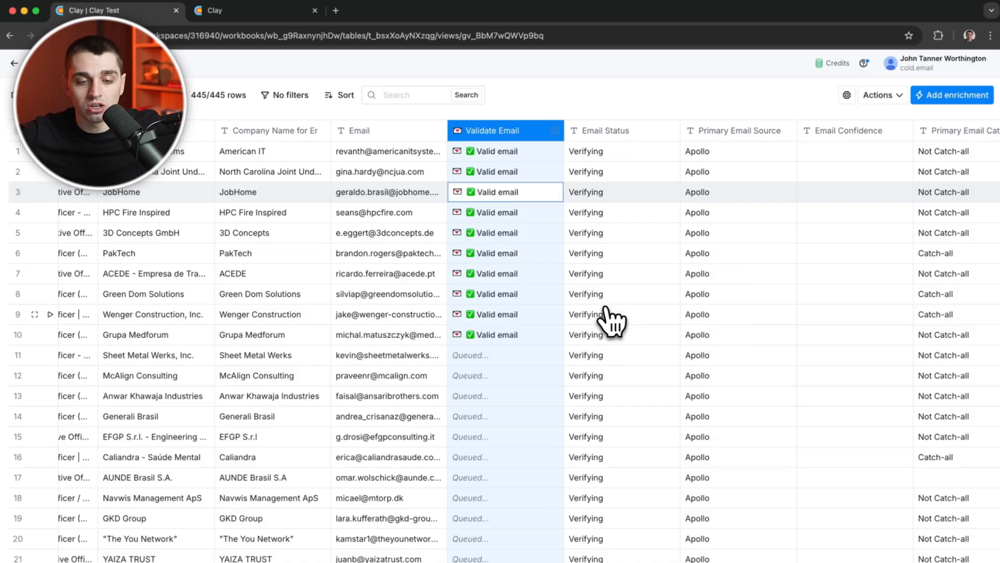
scroll(611, 318, "down", 20)
scroll(607, 320, "right", 3)
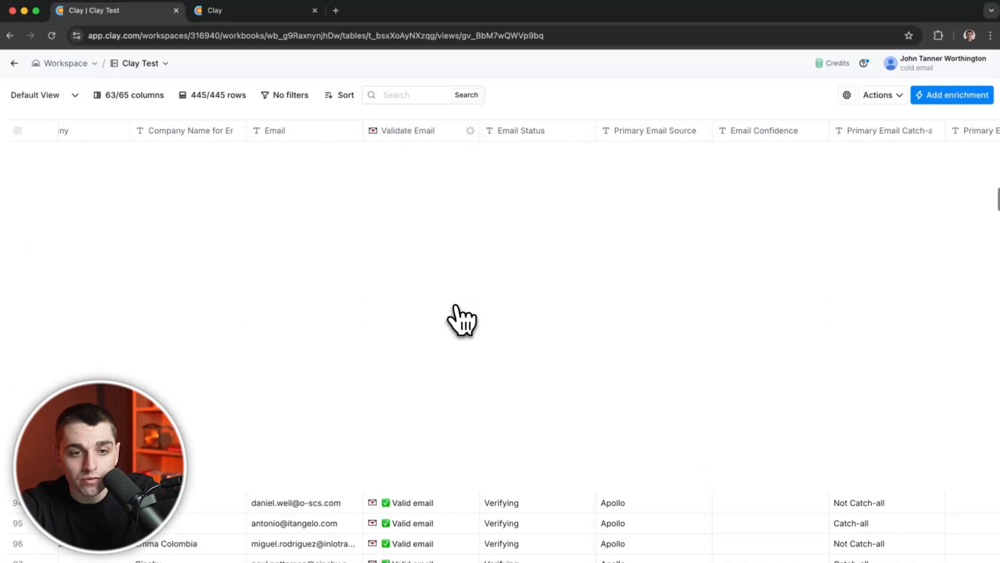
scroll(457, 312, "up", 20)
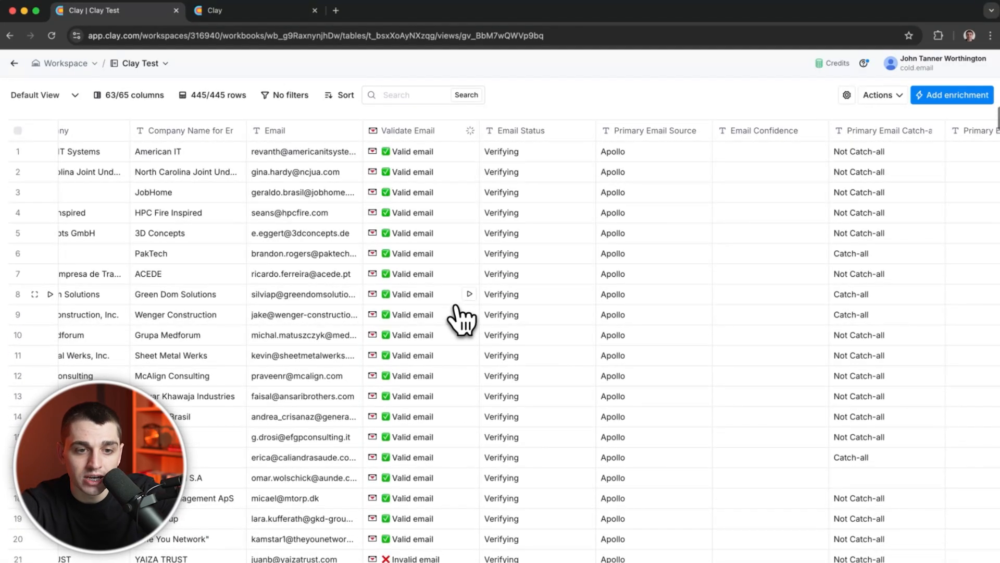
Insert a formula column to the left of the First Name column
scroll(456, 313, "left", 3)
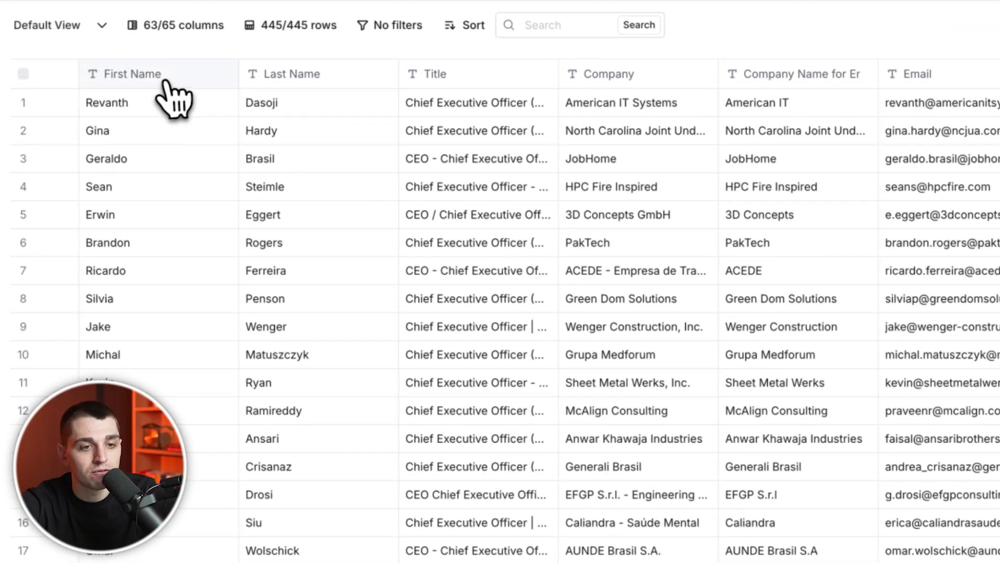
left_click(165, 79)
left_click(264, 80)
left_click(180, 78)
left_click(260, 77)
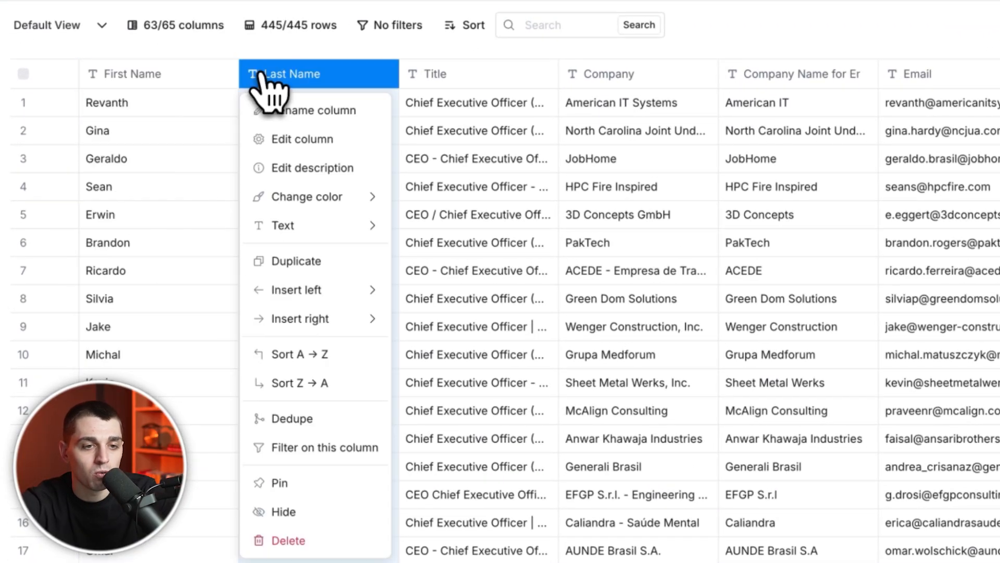
left_click(177, 78)
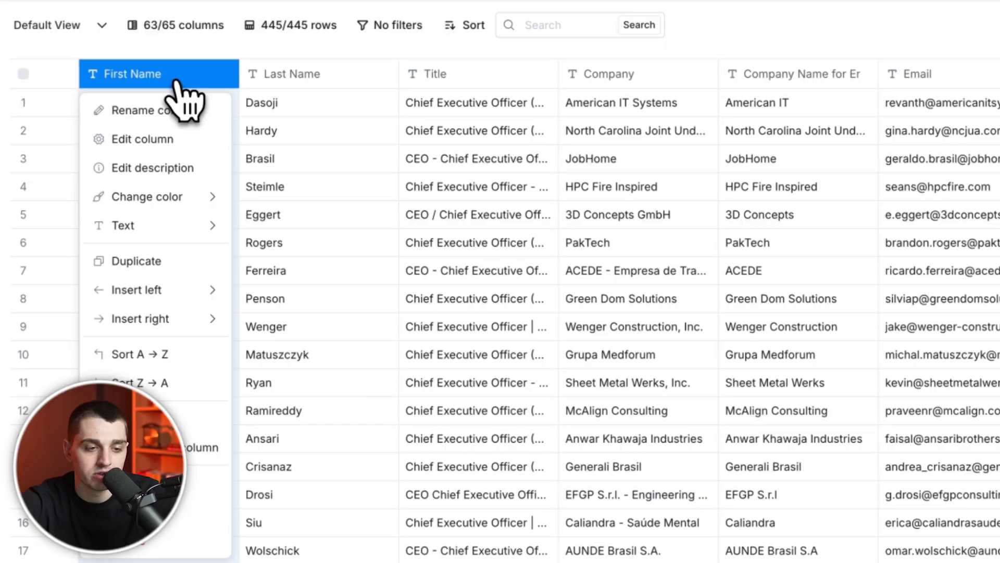
mouse_move(216, 303)
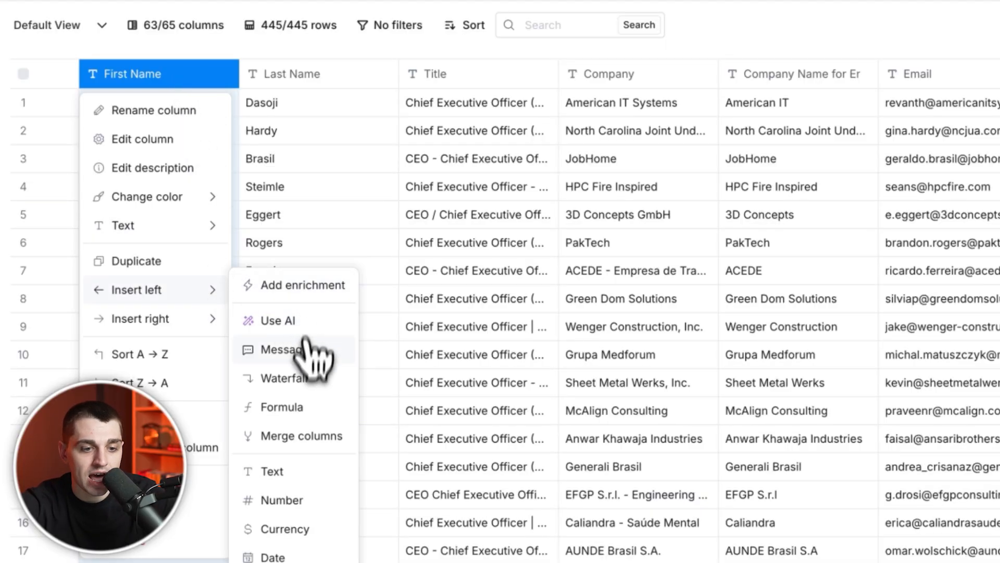
left_click(284, 407)
Generate and save a formula from the prompt "can you please combine First Name and Last Name with a space in the middle"
left_click(367, 216)
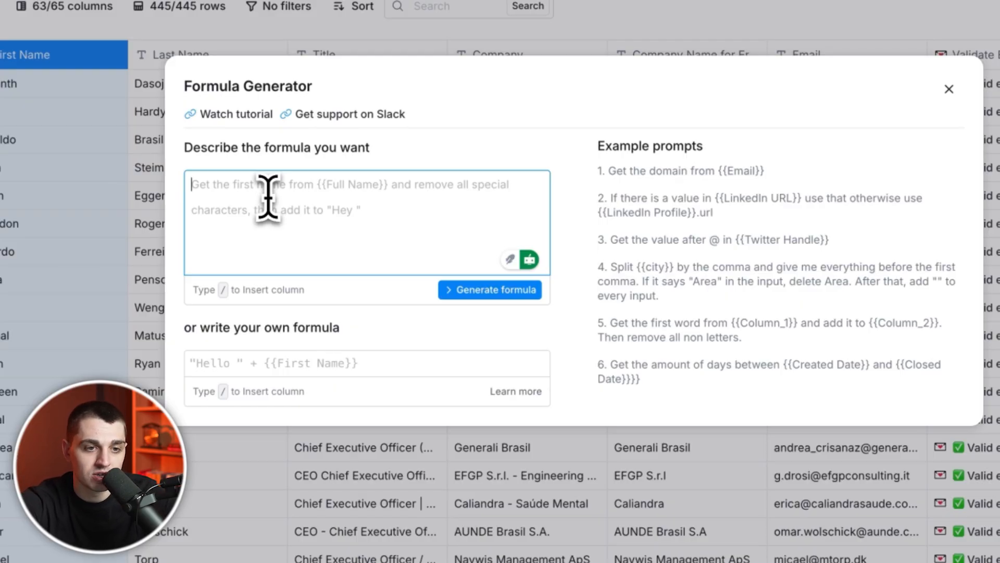
type("can you ")
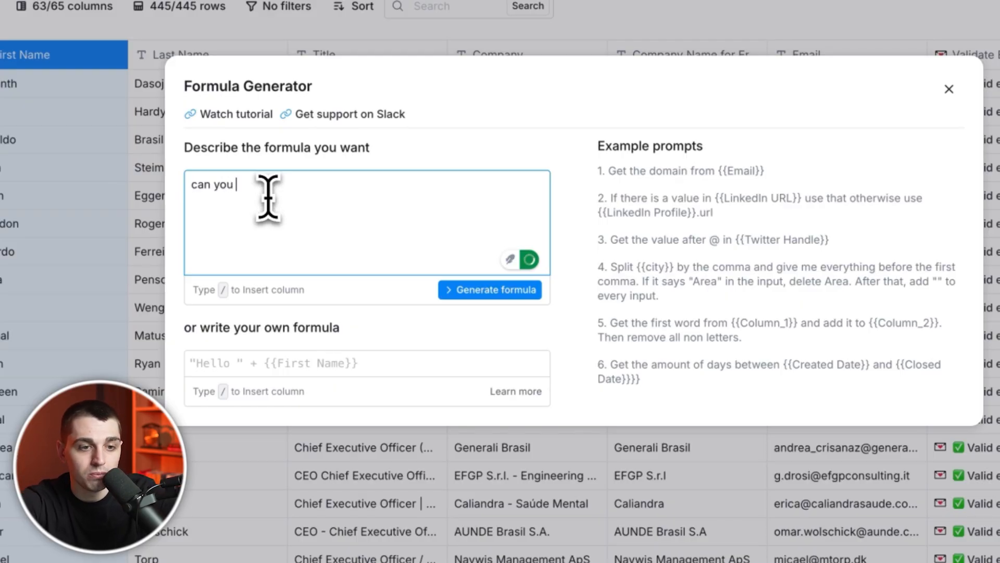
type("please combine/")
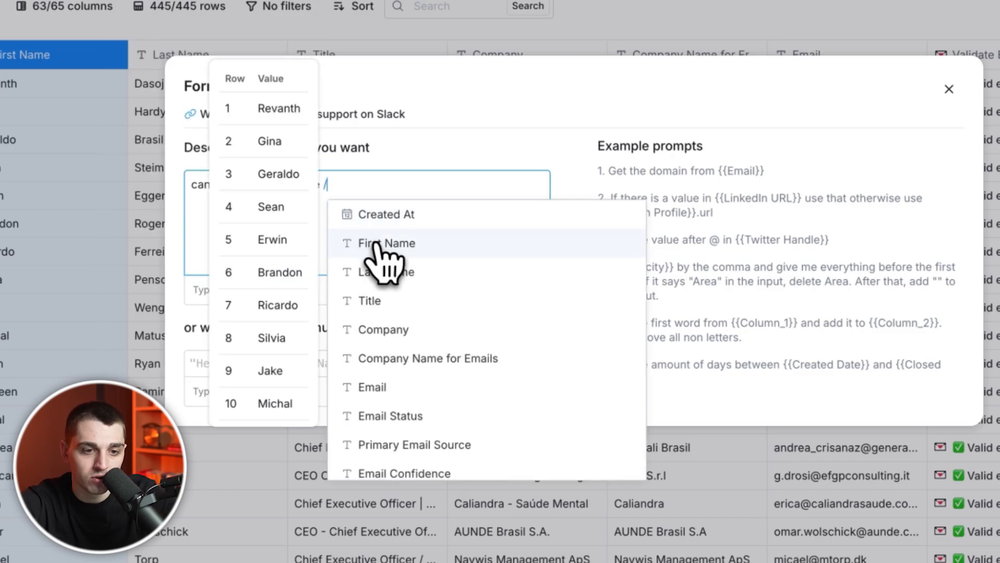
left_click(376, 241)
type("and /l")
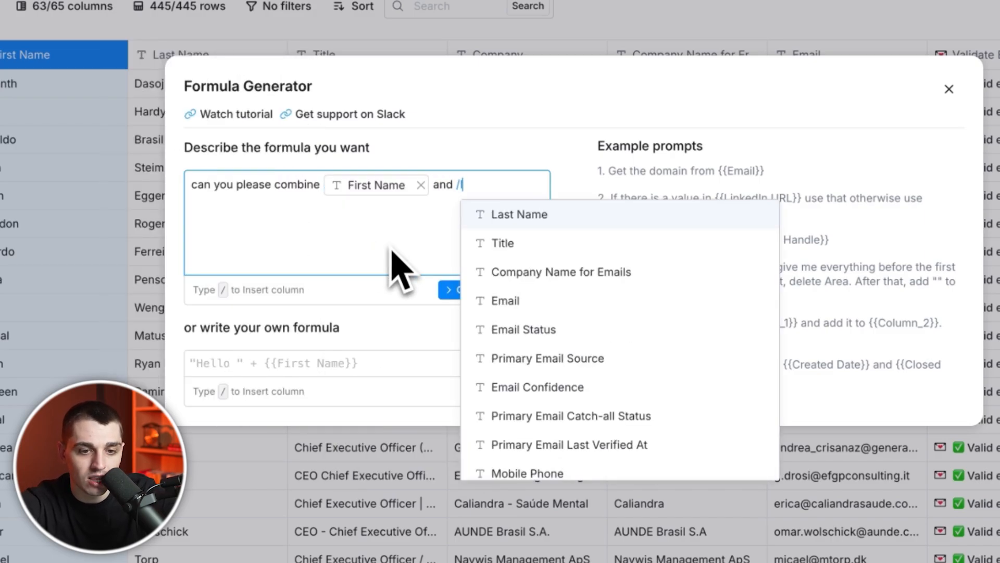
key("Return")
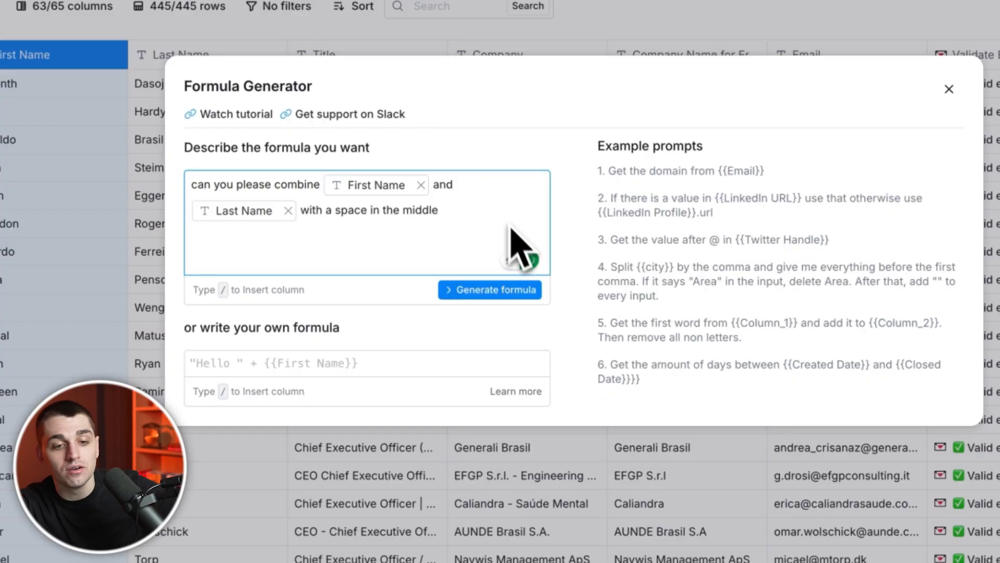
left_click(521, 300)
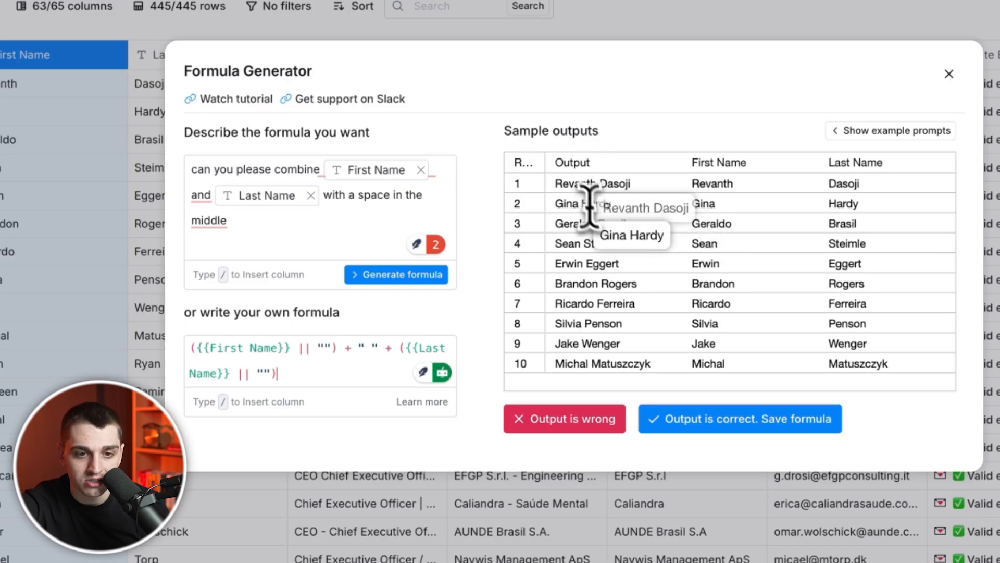
left_click(673, 419)
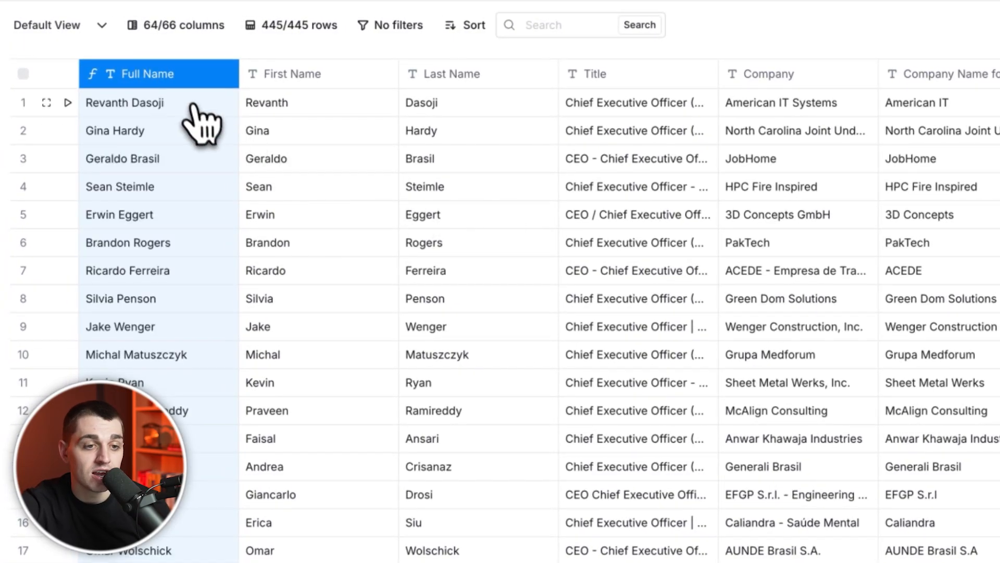
double_click(132, 65)
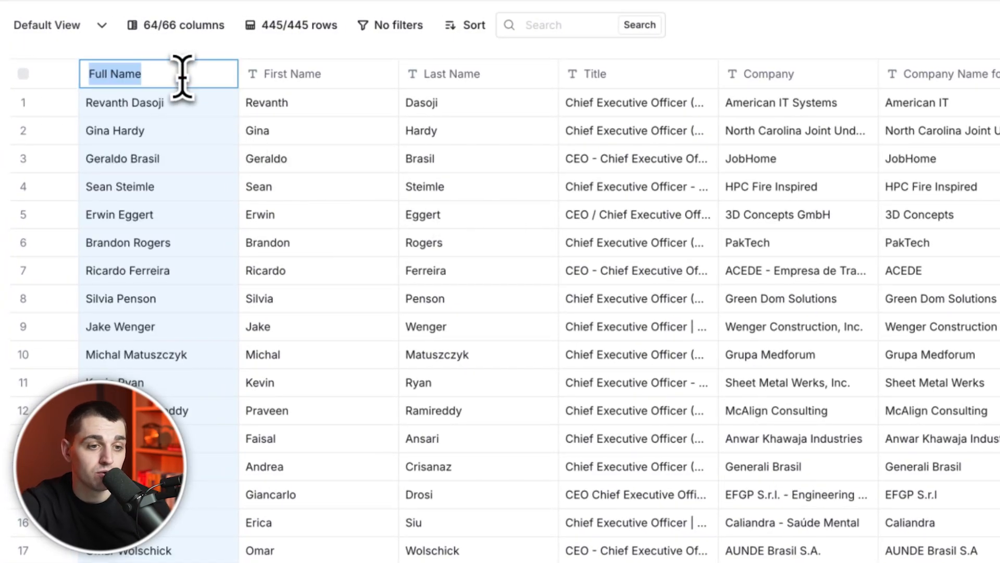
key("Return")
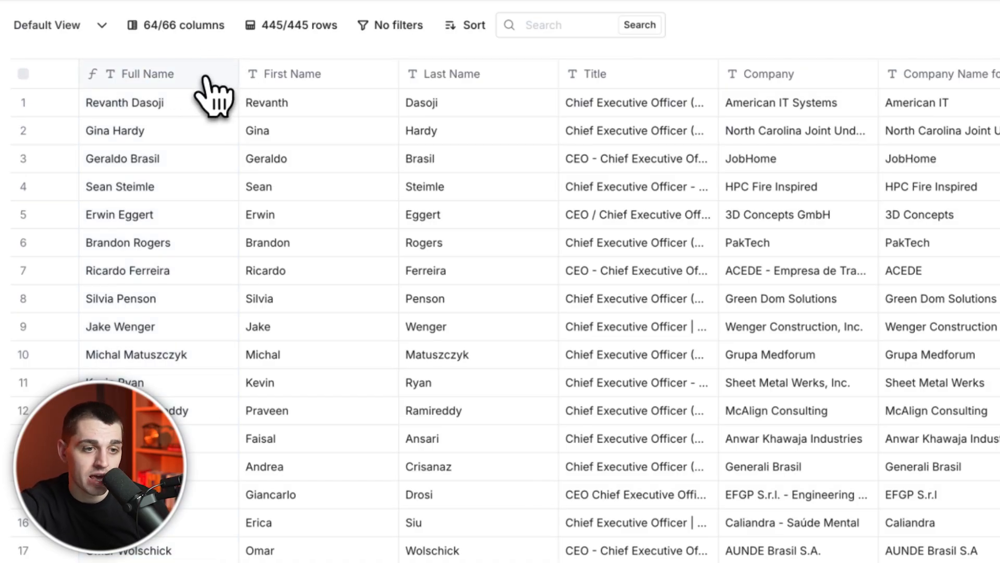
left_click(211, 78)
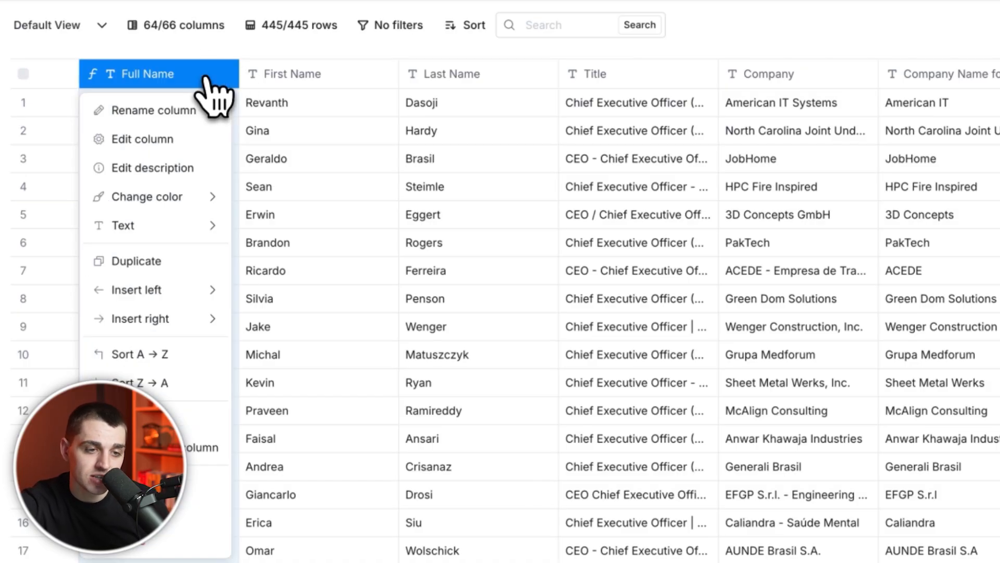
left_click(197, 112)
left_click(168, 74)
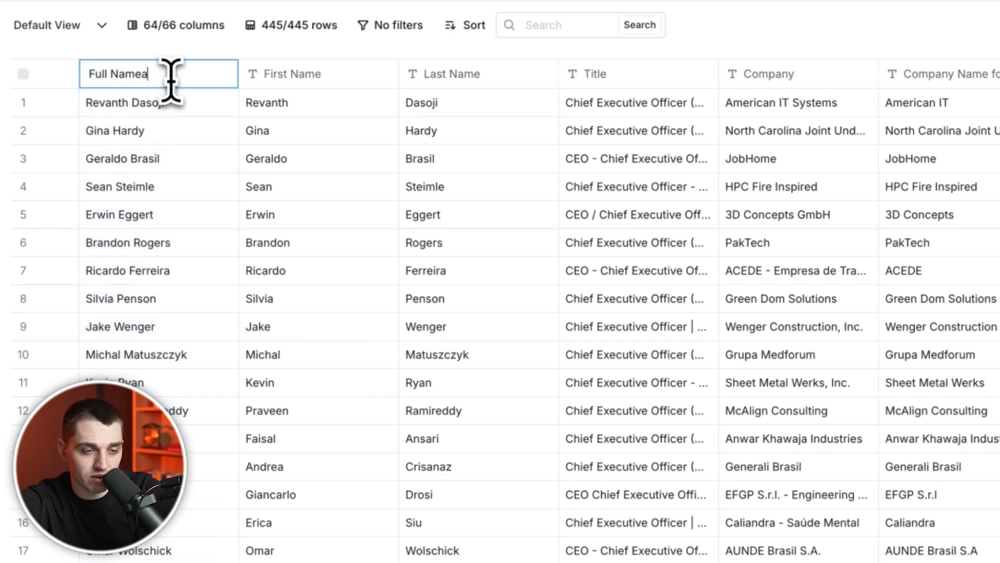
key("Escape")
Insert an enrichment right of the Validate Email column, search for "find work" and choose the Work Email waterfall
scroll(443, 250, "right", 8)
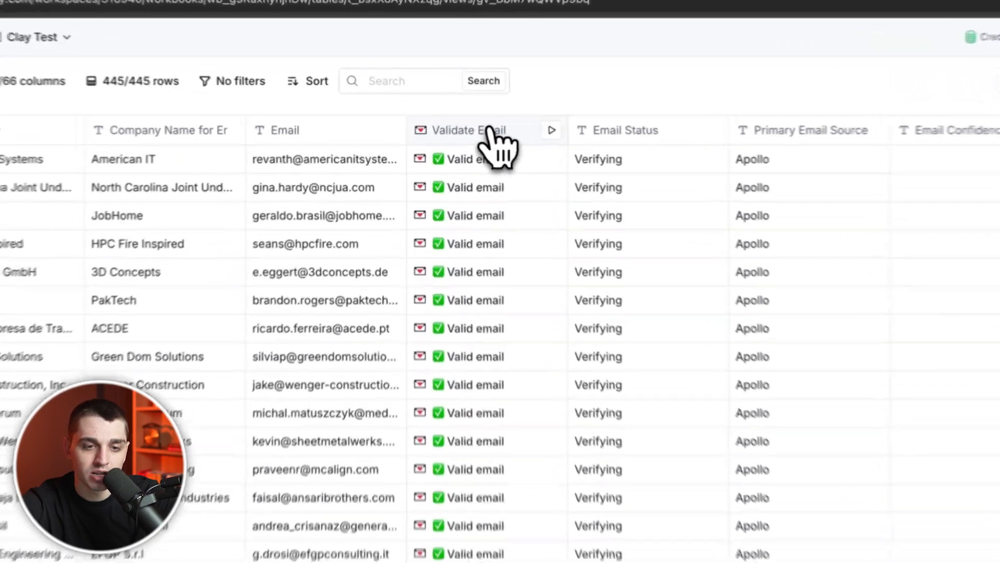
left_click(500, 136)
mouse_move(502, 386)
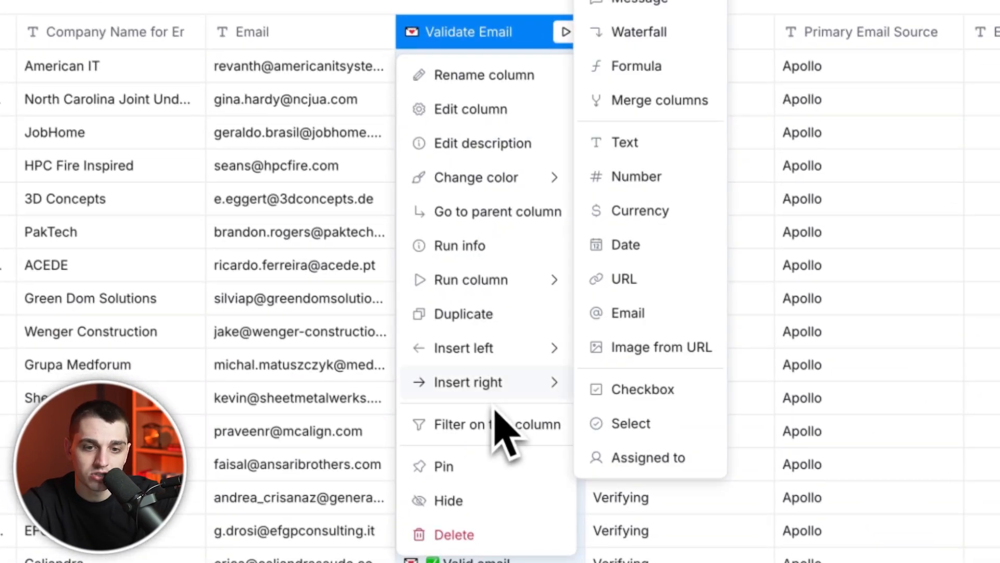
left_click(667, 26)
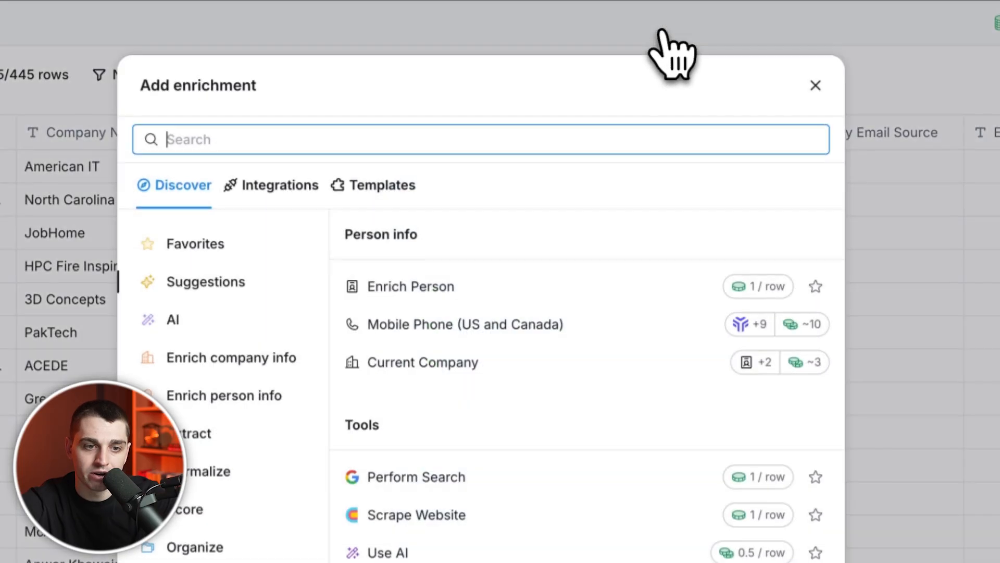
type("find work")
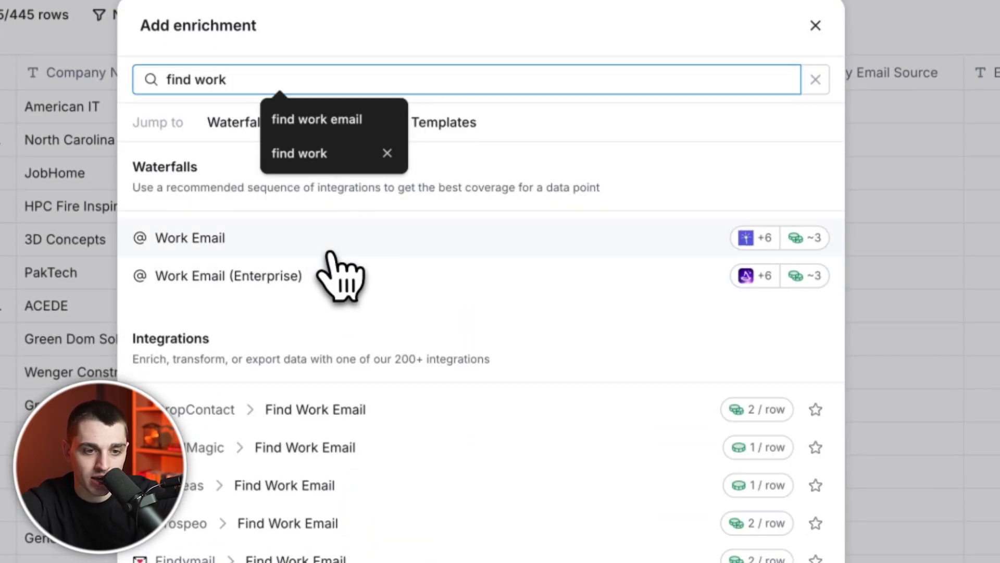
left_click(138, 179)
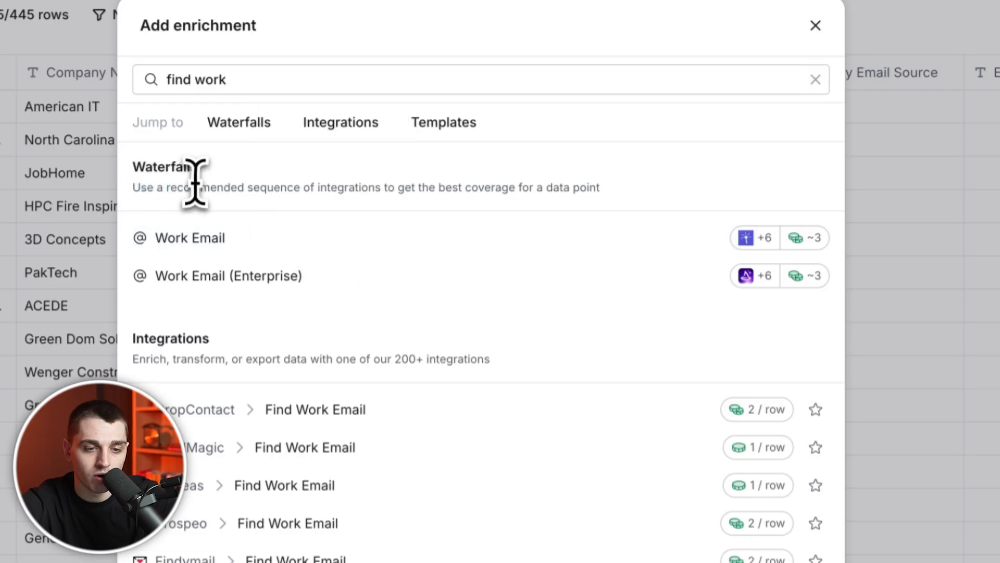
left_click(207, 241)
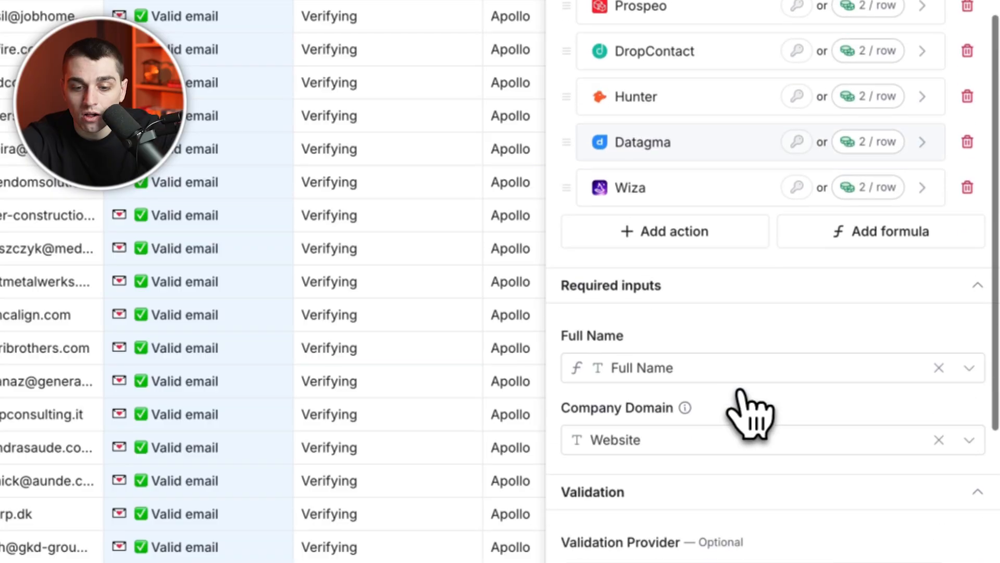
Check the Full Name and Company Domain inputs and set the validation provider to Findymail's Validate Email
scroll(753, 411, "down", 1)
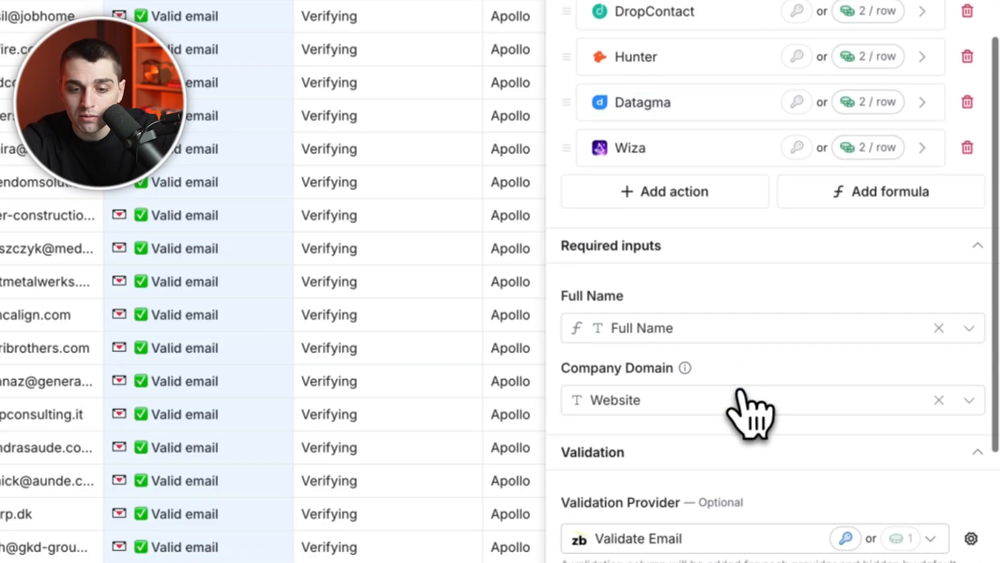
mouse_move(656, 325)
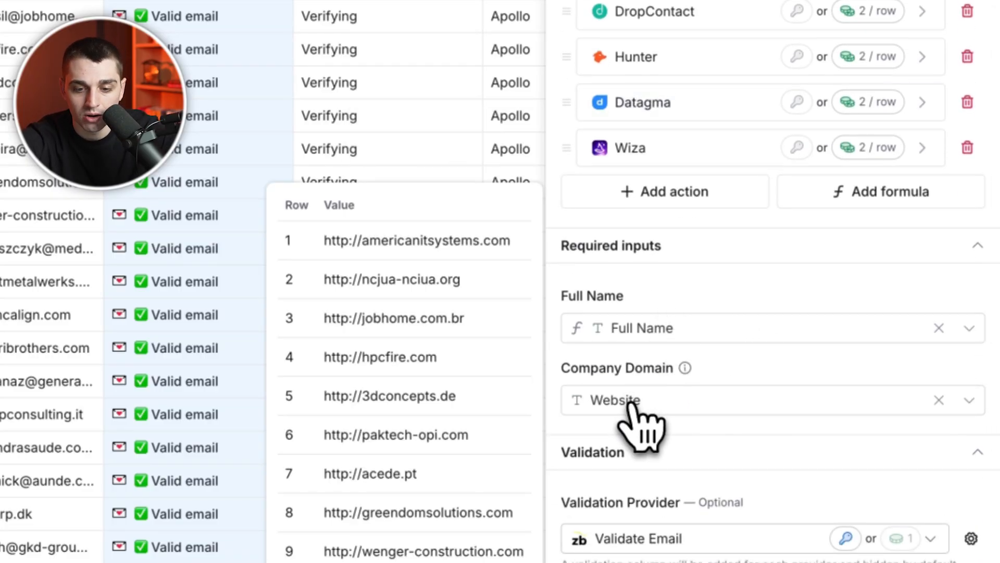
scroll(661, 485, "down", 3)
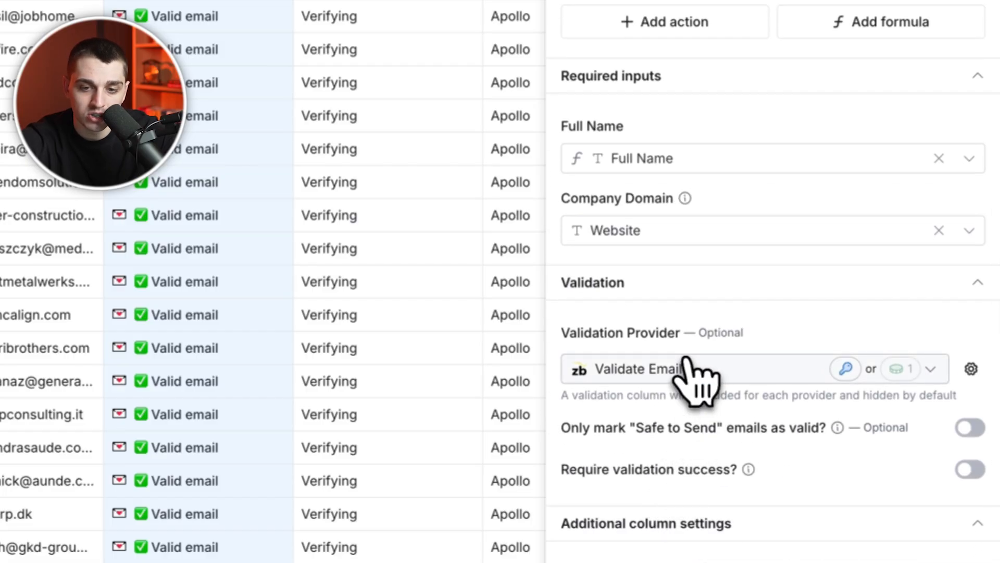
scroll(698, 316, "up", 1)
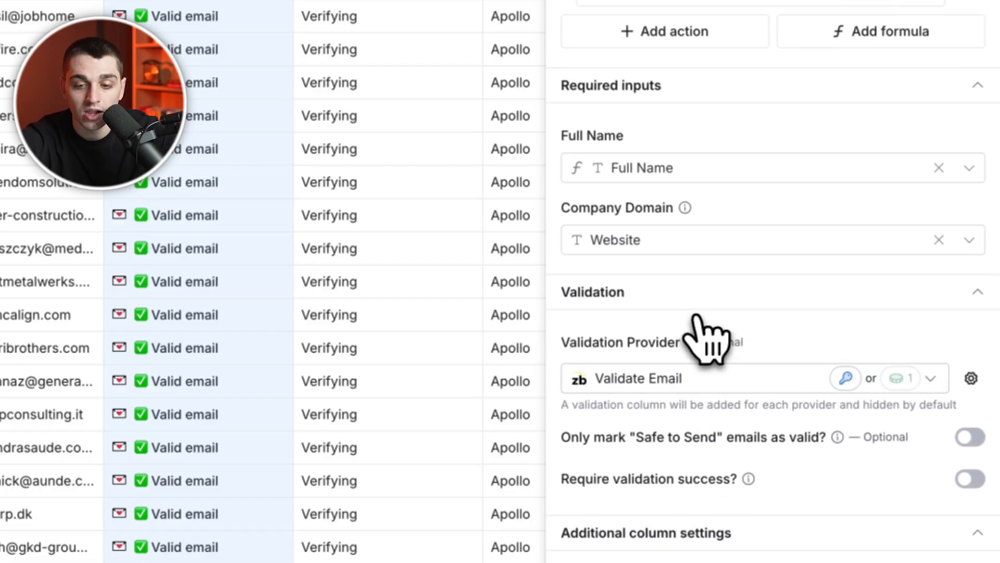
left_click(678, 372)
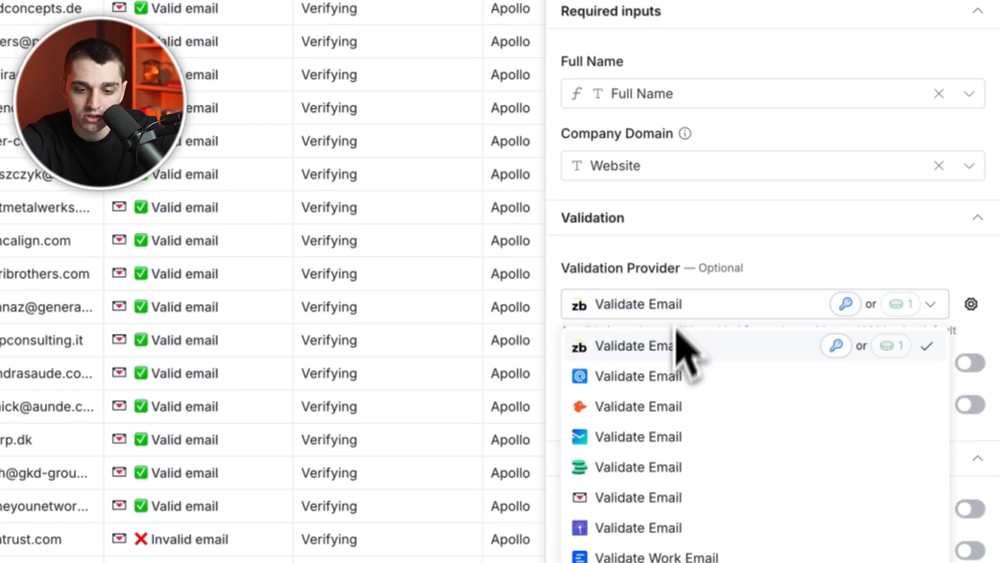
left_click(665, 424)
scroll(745, 302, "down", 4)
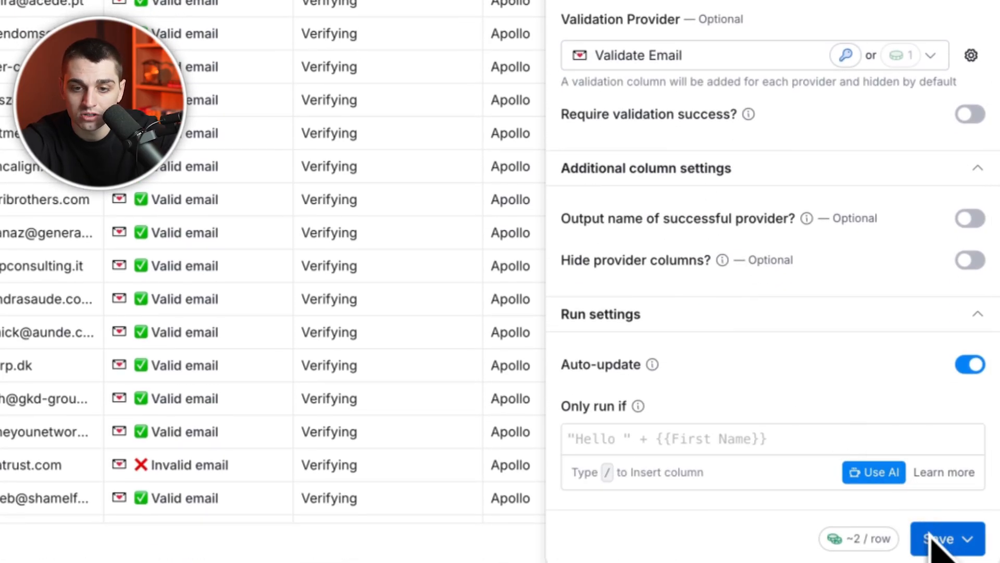
Review the credit cost of each waterfall provider, save the waterfall and run it on the first 10 rows
scroll(882, 357, "up", 10)
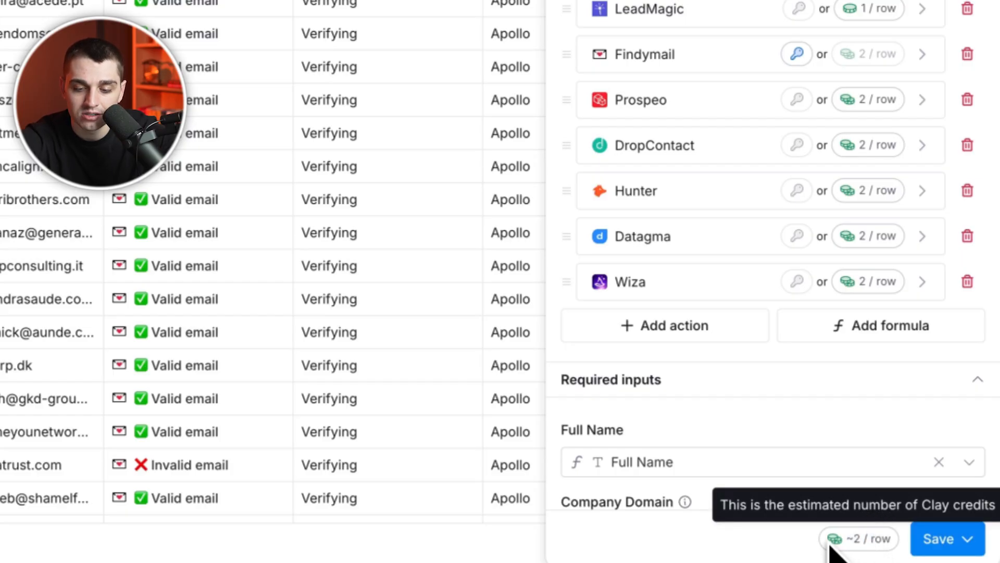
scroll(908, 112, "up", 4)
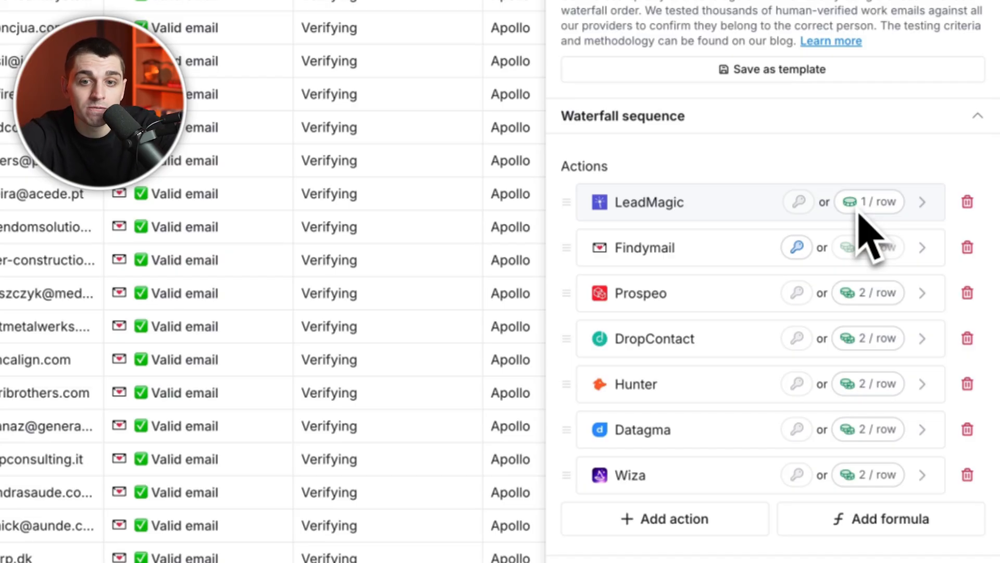
scroll(859, 216, "down", 4)
left_click(967, 524)
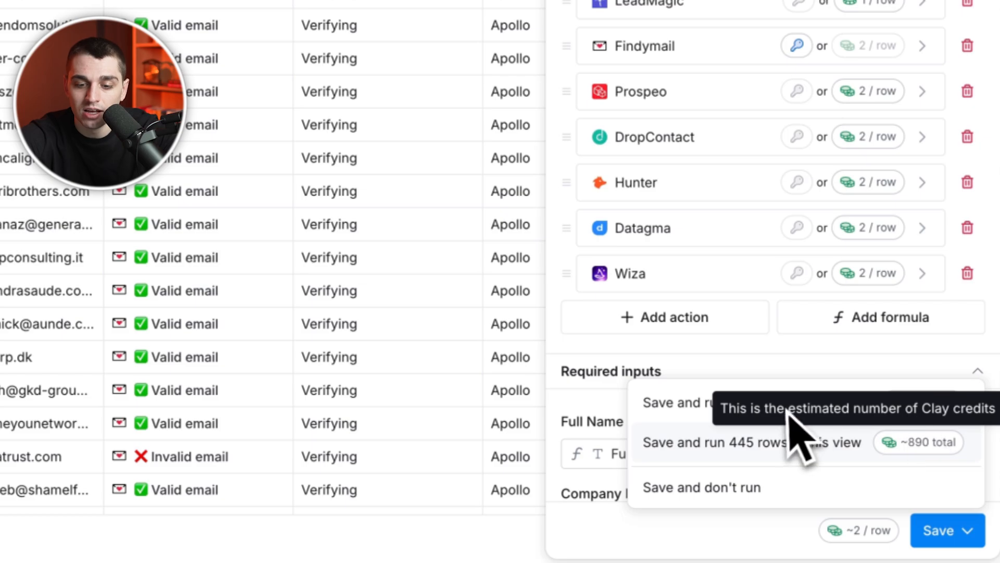
left_click(711, 413)
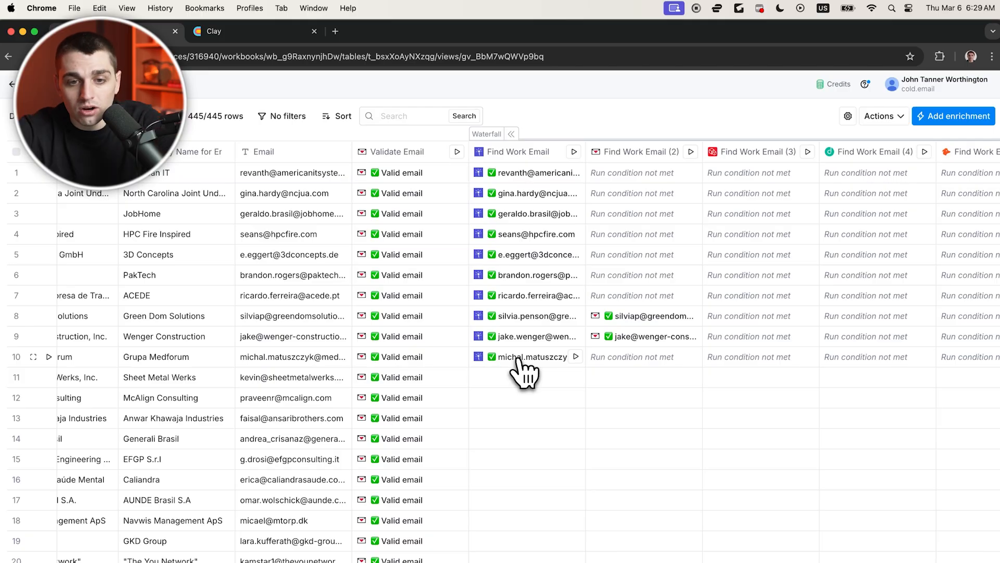
Check the first 10 rows' results and run the Find Work Email column on all rows that haven't run or have errors
scroll(484, 458, "right", 3)
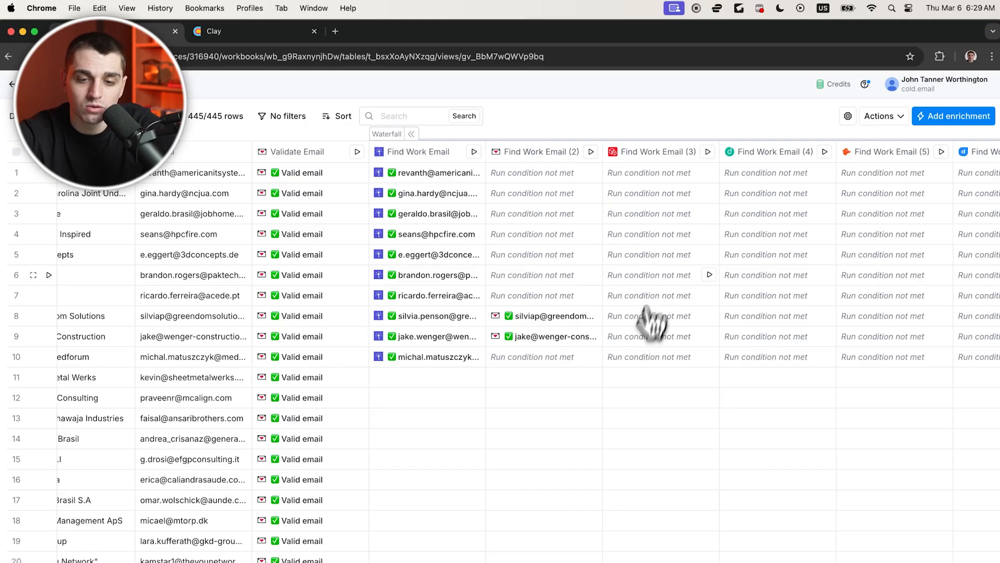
scroll(429, 404, "down", 5)
scroll(430, 268, "up", 5)
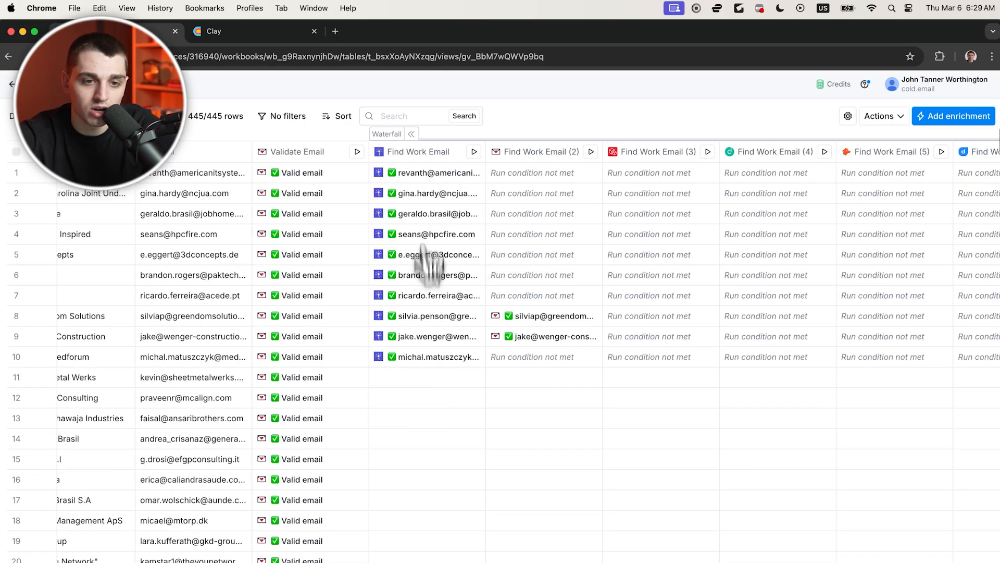
left_click(423, 155)
mouse_move(513, 284)
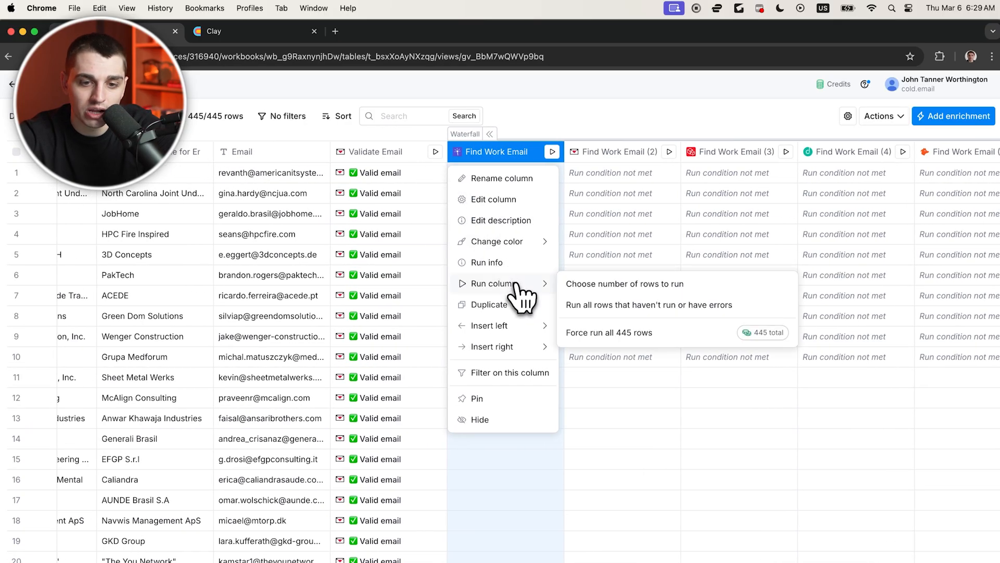
left_click(607, 313)
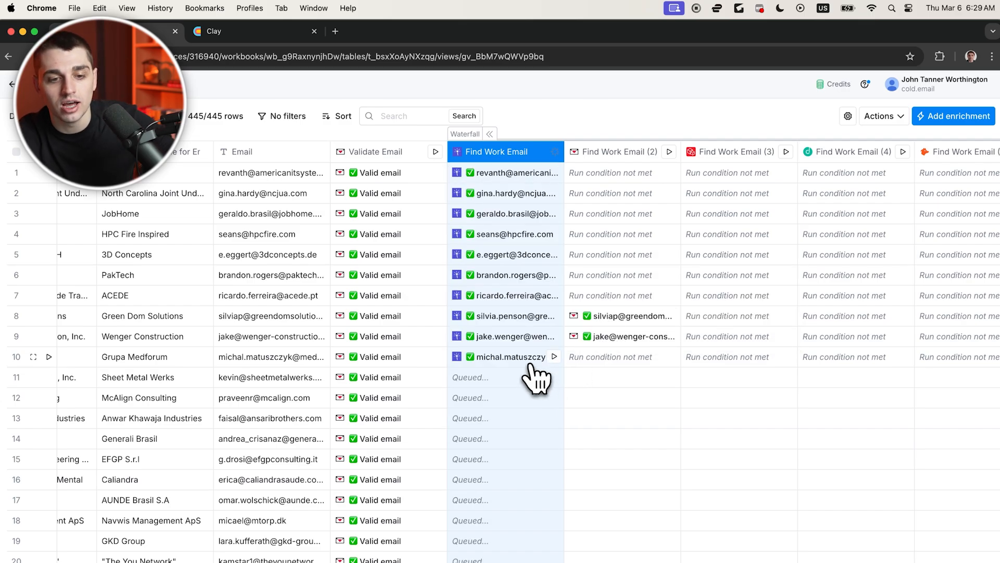
Select all columns from Primary Email Last Verified through Website and delete them
scroll(532, 377, "down", 2)
scroll(531, 379, "right", 10)
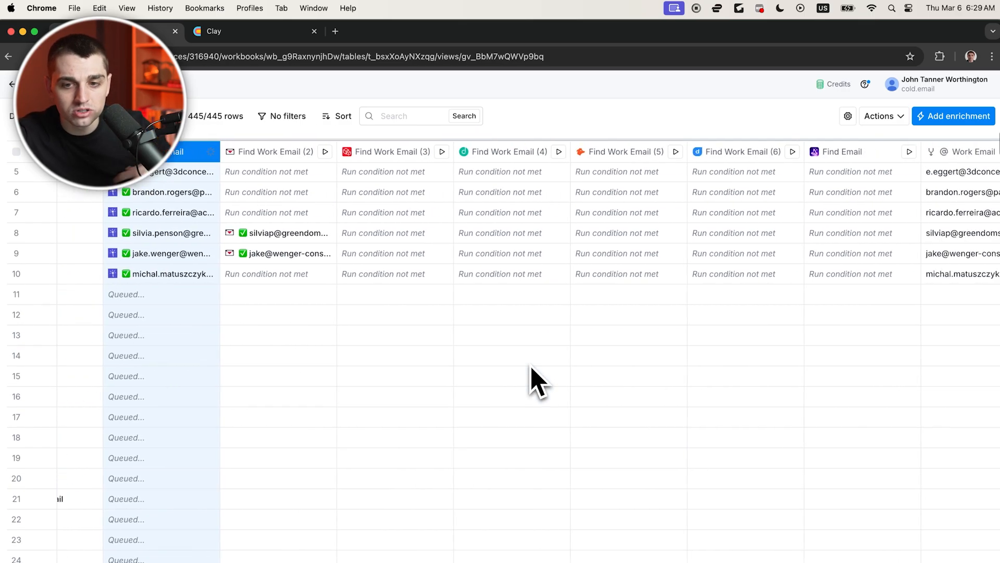
left_click(653, 319)
left_click(699, 153)
scroll(833, 154, "right", 1)
left_click(732, 156, "shift")
scroll(761, 157, "right", 4)
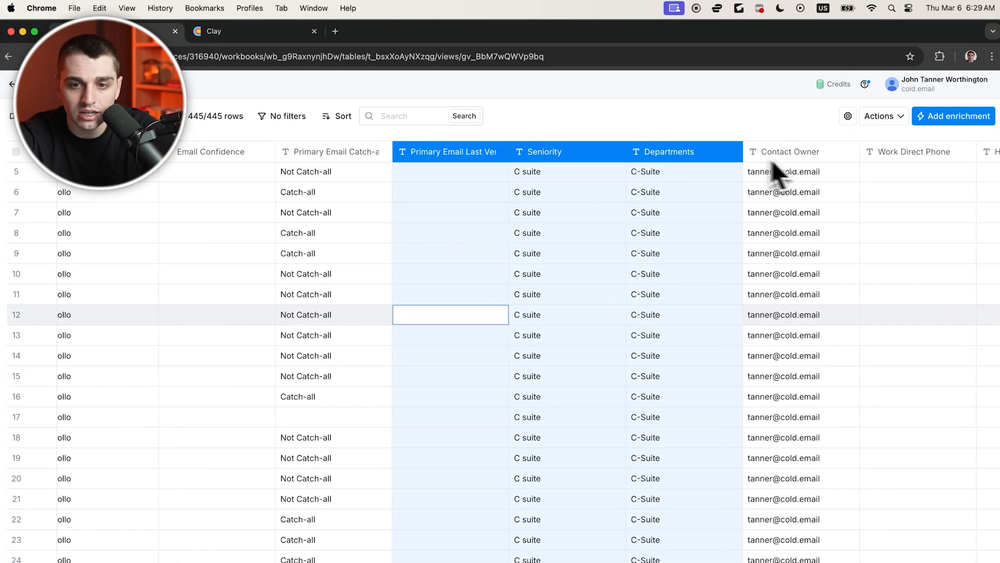
left_click(840, 155, "shift")
scroll(844, 166, "right", 5)
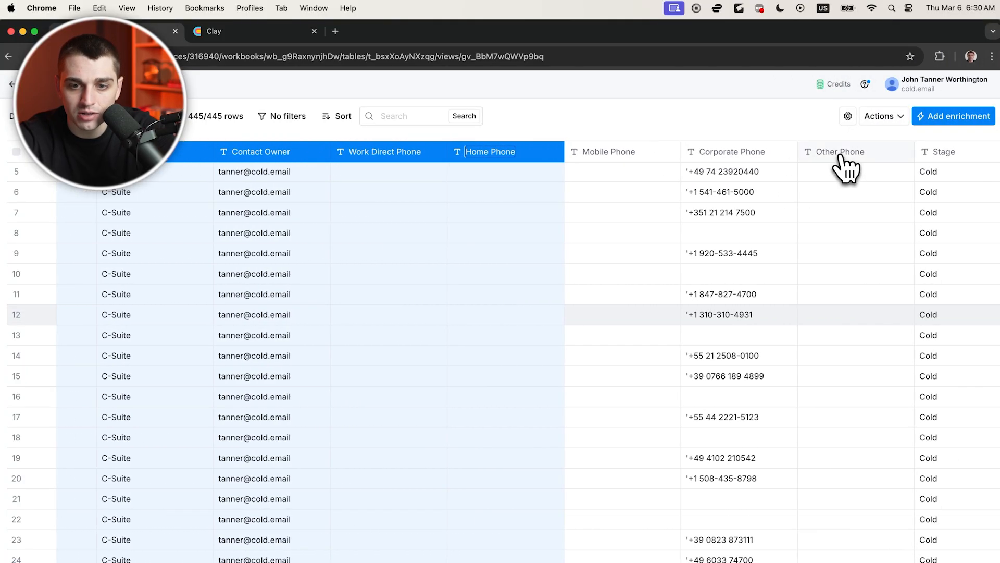
left_click(840, 155, "shift")
scroll(844, 162, "right", 5)
left_click(840, 155, "shift")
scroll(844, 162, "right", 5)
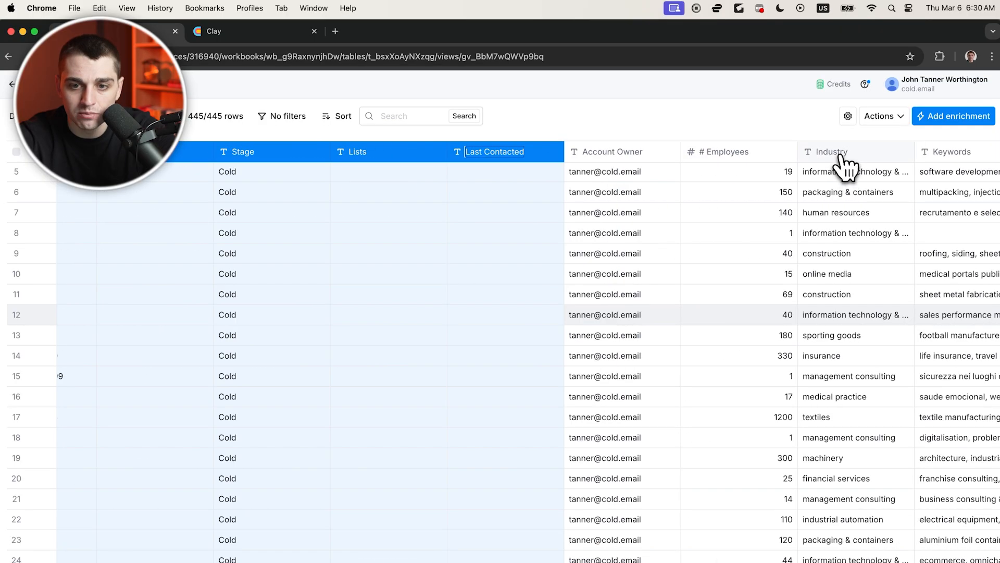
left_click(840, 154, "shift")
scroll(844, 161, "right", 5)
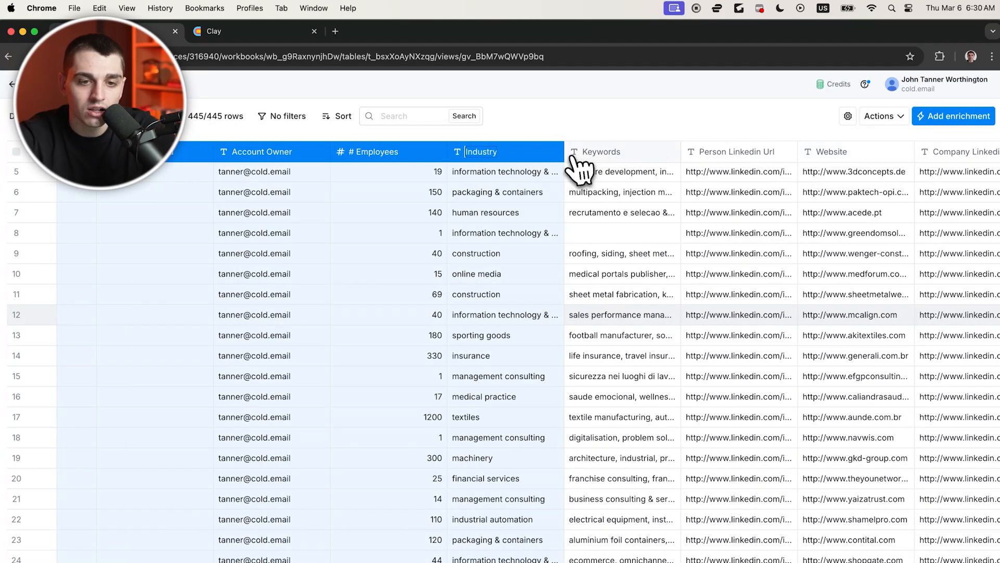
left_click(885, 155, "shift")
scroll(889, 167, "right", 6)
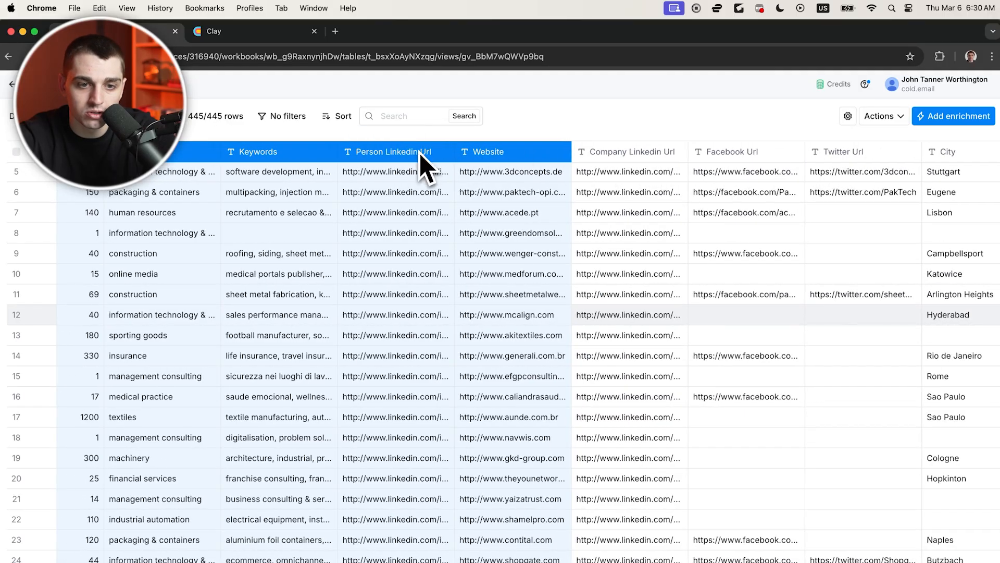
scroll(420, 152, "left", 2)
right_click(518, 160)
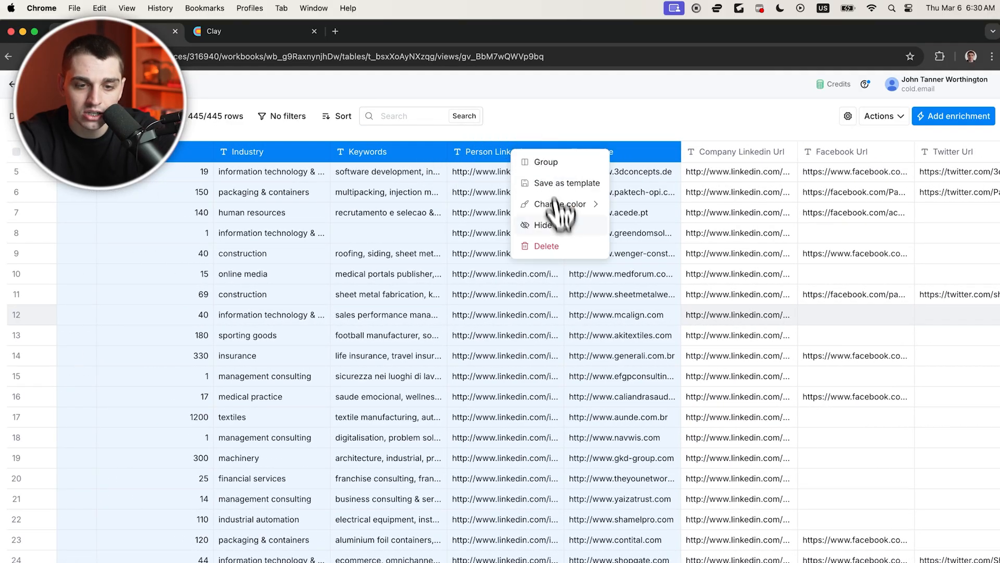
left_click(547, 247)
left_click(564, 278)
Select all columns from Total Funding through Secondary Intent Score at the table's end and delete them
scroll(368, 346, "left", 15)
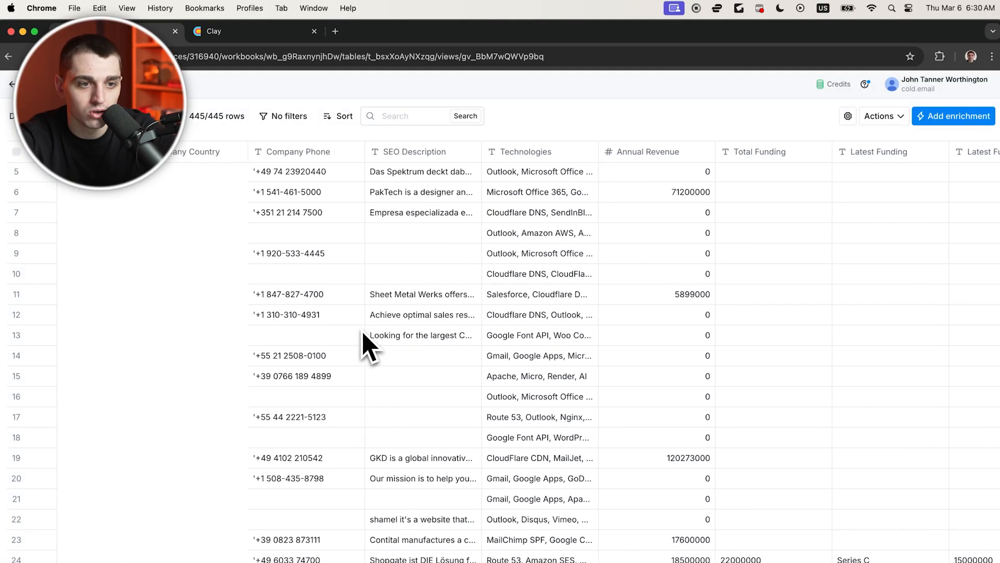
scroll(368, 347, "left", 10)
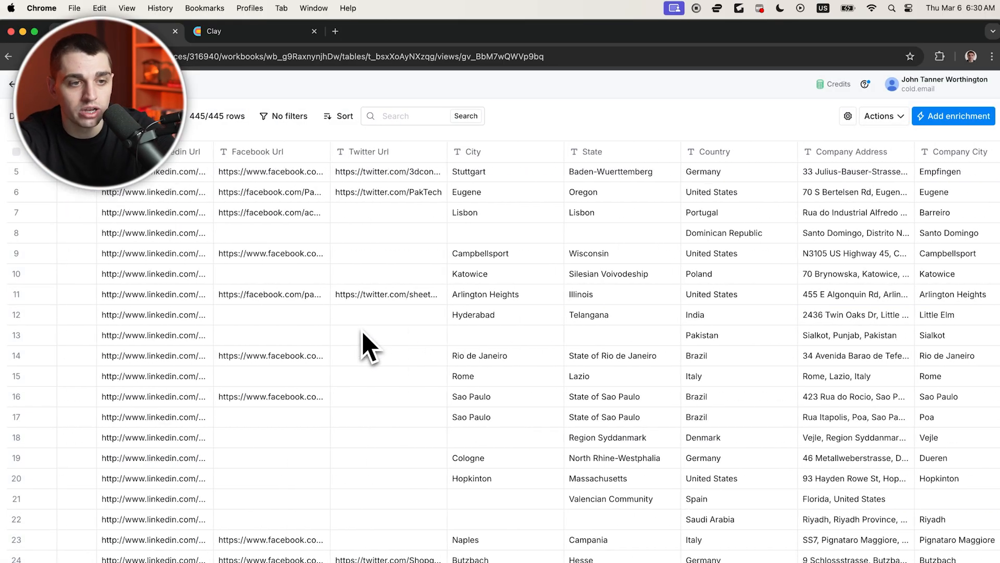
scroll(367, 346, "right", 13)
scroll(368, 347, "right", 15)
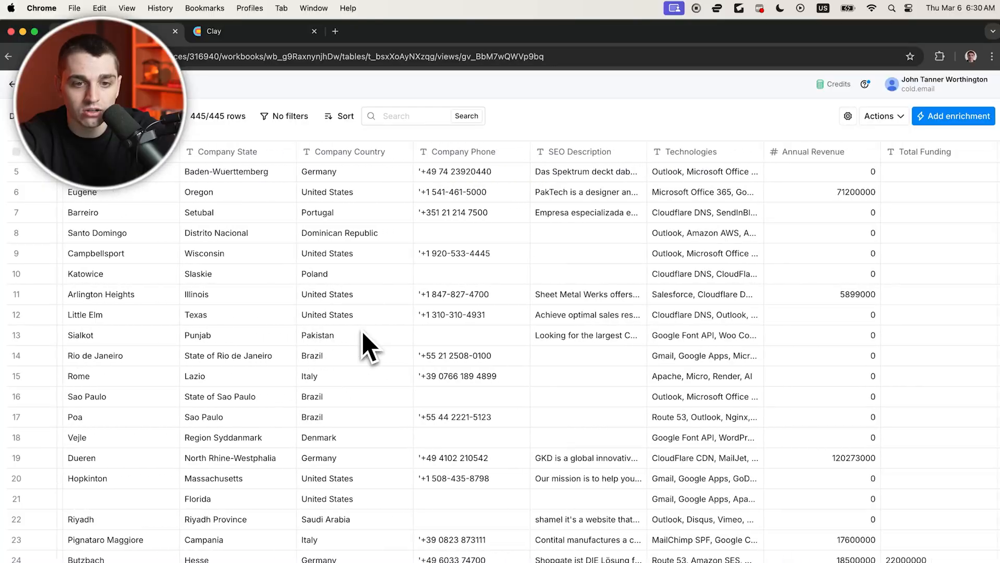
left_click(408, 152)
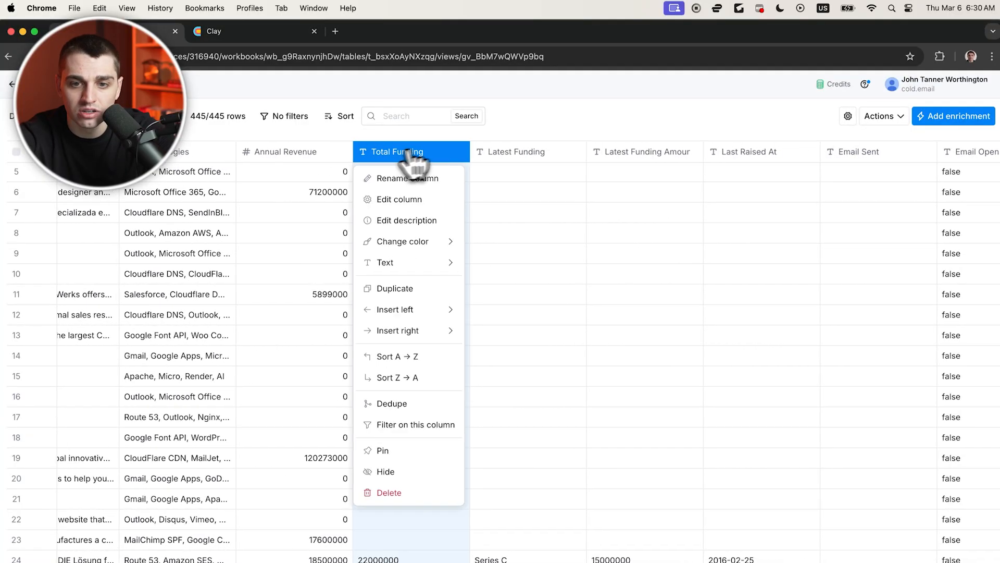
left_click(823, 151, "shift")
left_click(828, 152, "shift")
left_click(828, 152, "shift")
left_click(829, 152, "shift")
right_click(832, 156)
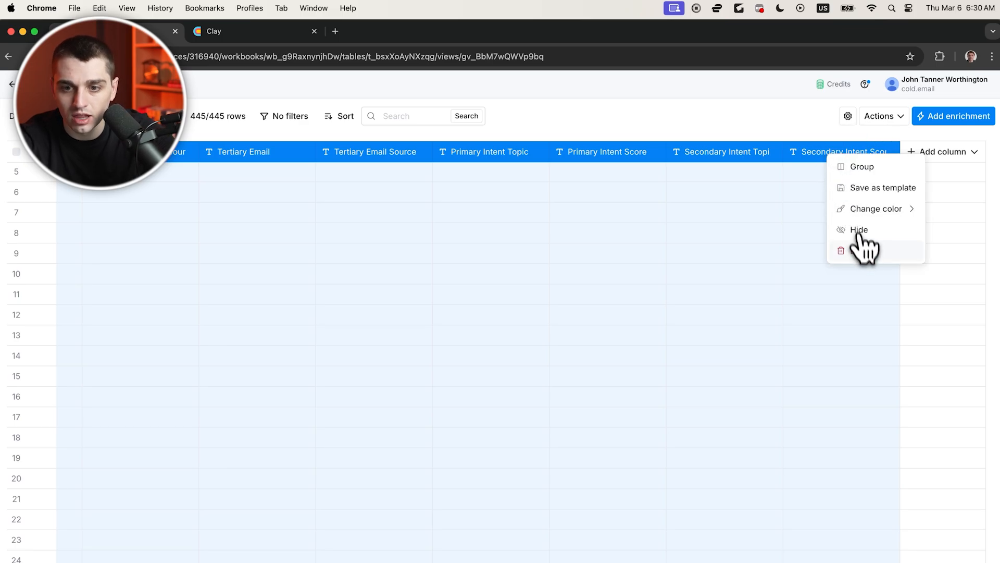
key("Return")
left_click(578, 272)
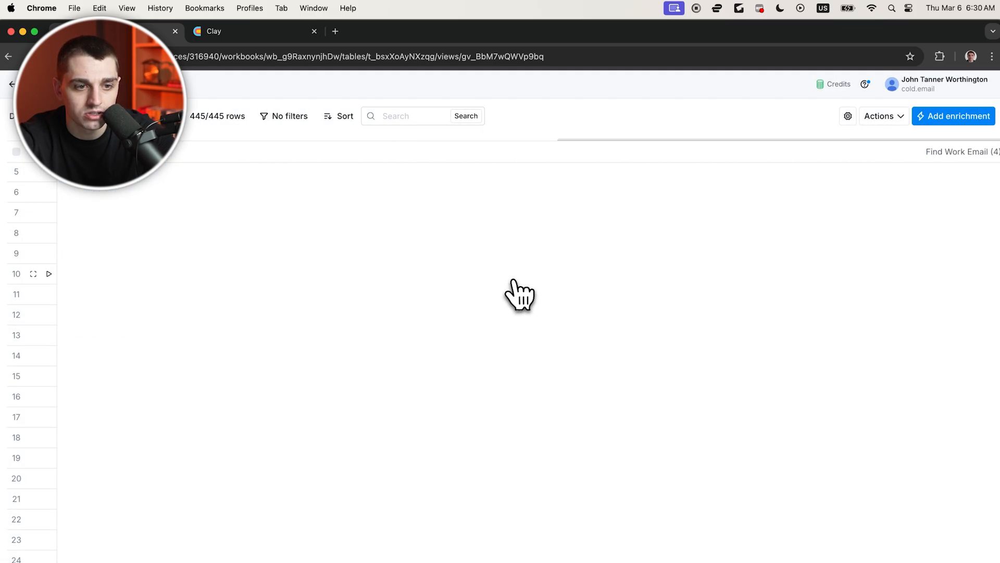
Examine the waterfall's results across its email provider columns and check the workspace's remaining credits
scroll(519, 292, "right", 3)
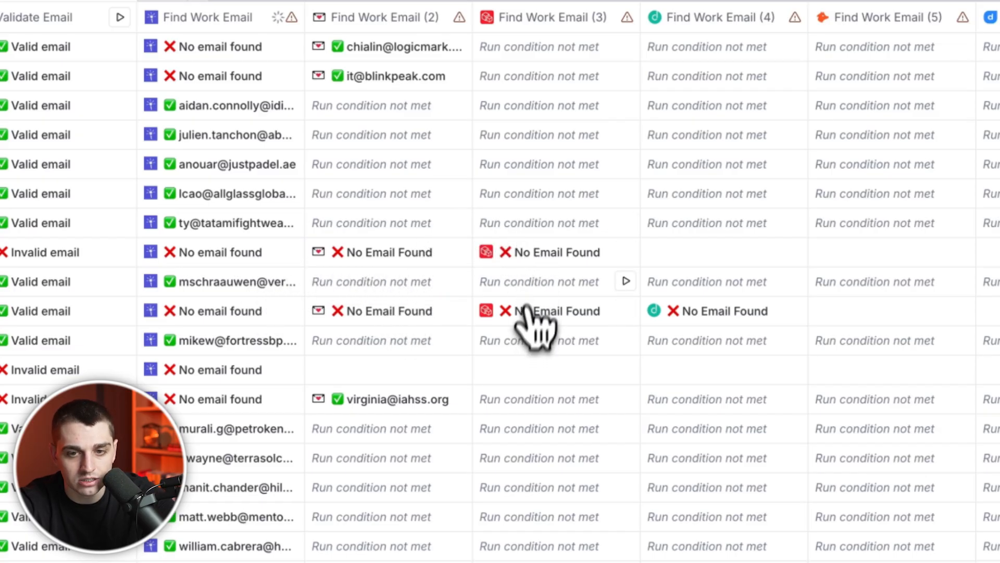
scroll(686, 335, "right", 5)
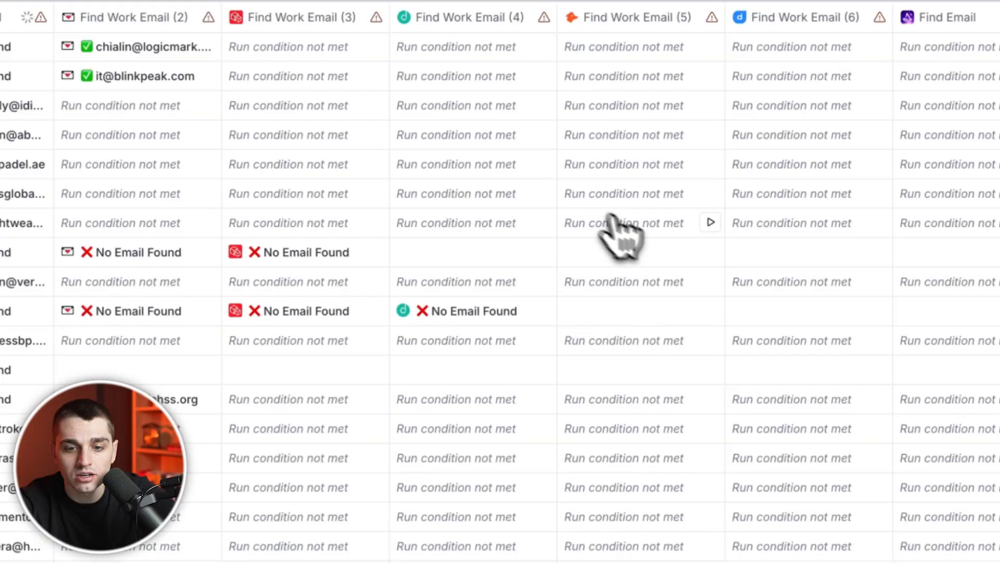
scroll(954, 323, "right", 5)
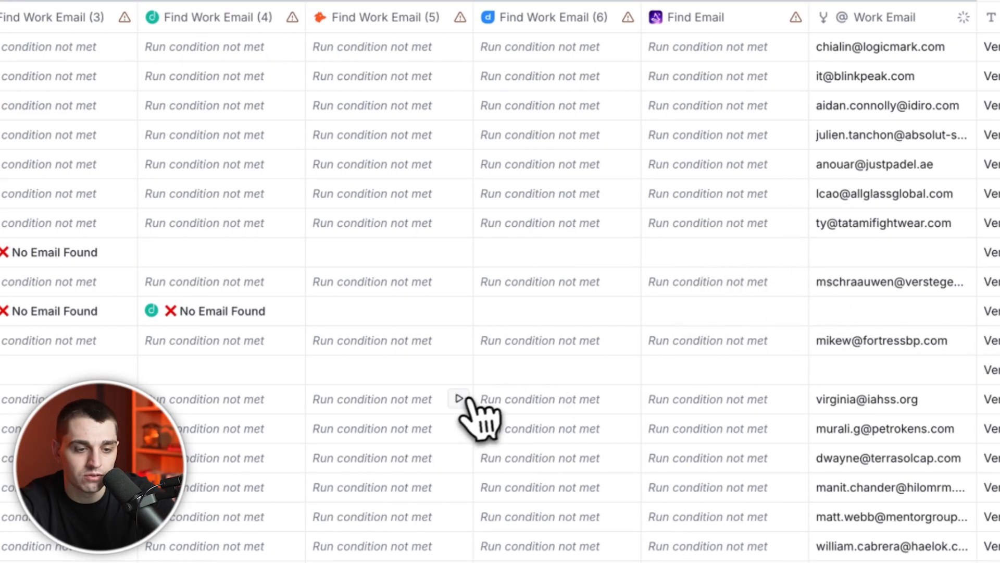
scroll(471, 400, "left", 3)
scroll(470, 400, "down", 10)
scroll(476, 417, "down", 10)
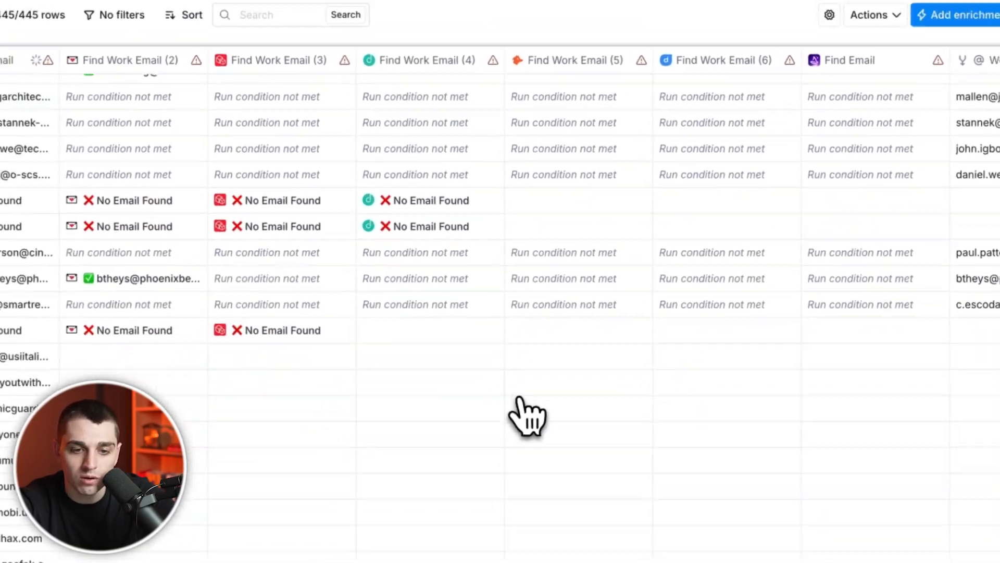
scroll(526, 417, "down", 15)
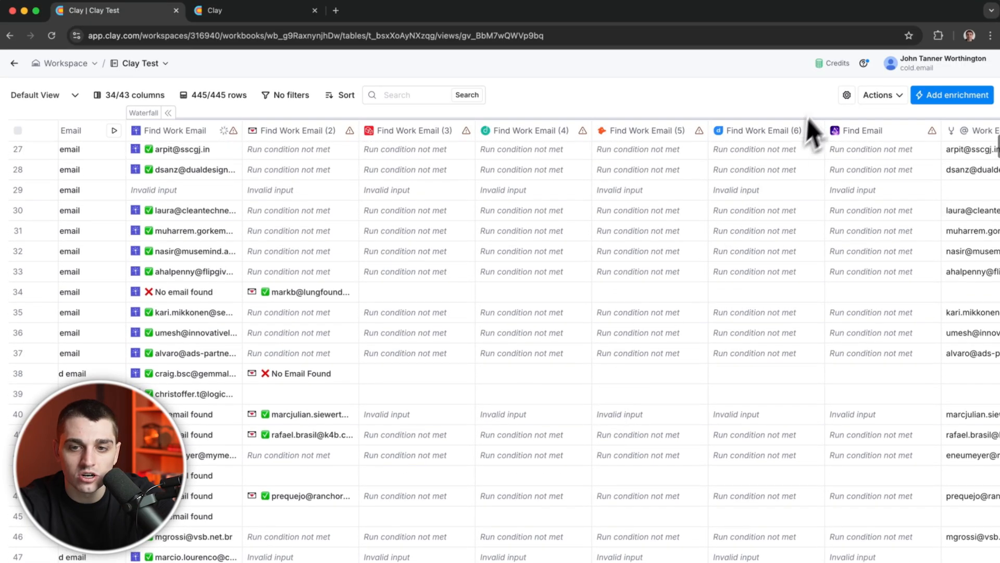
left_click(823, 72)
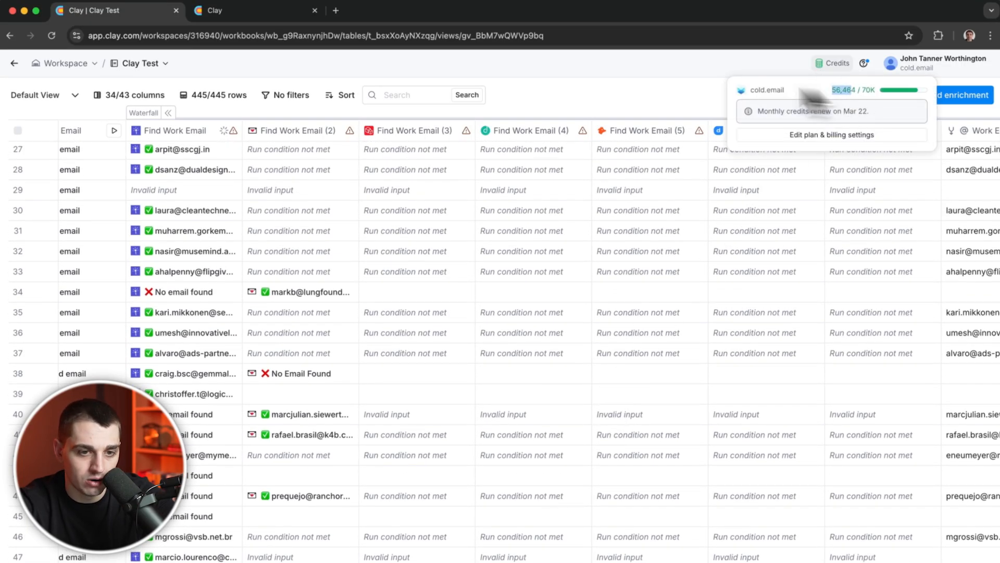
Select all waterfall columns from Find Work Email through Work Email and delete them
scroll(654, 245, "left", 5)
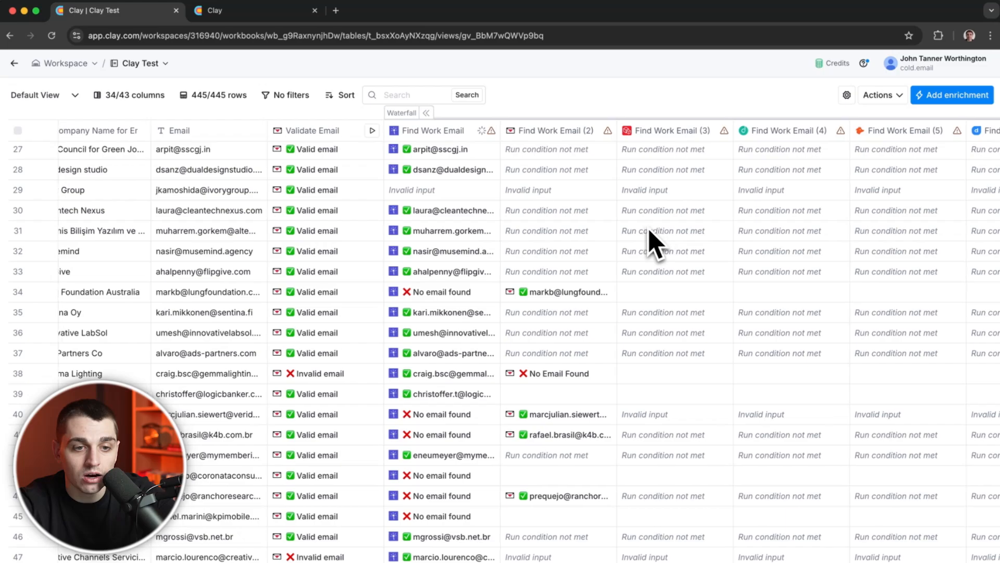
left_click(492, 136)
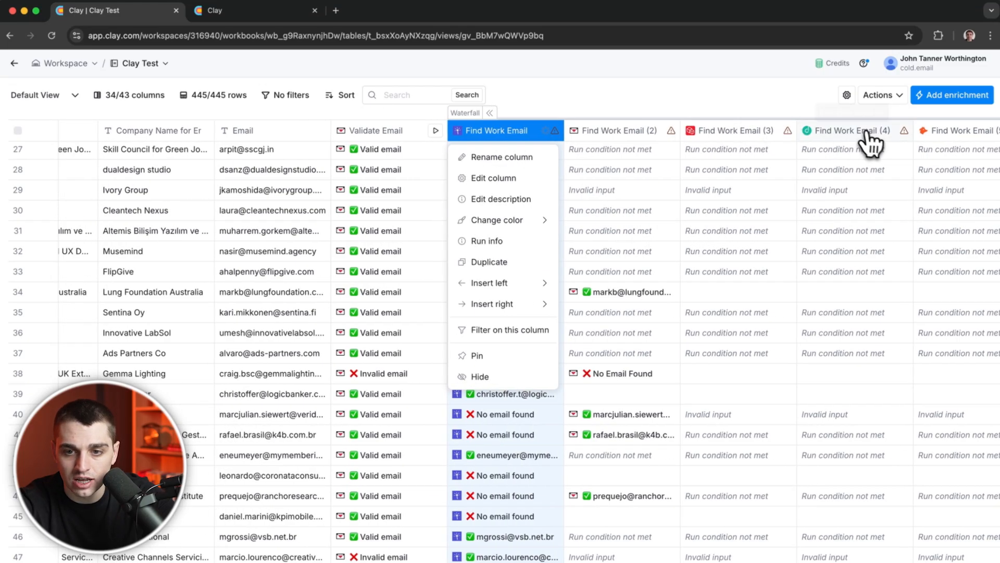
left_click(862, 133, "shift")
scroll(881, 149, "right", 5)
left_click(879, 133, "shift")
scroll(855, 143, "right", 6)
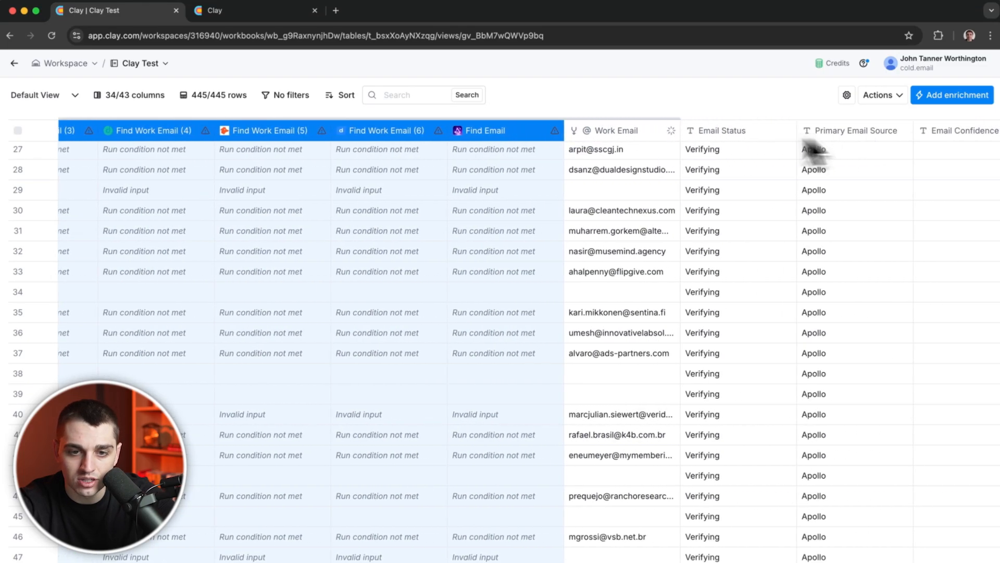
left_click(658, 139, "shift")
scroll(646, 141, "right", 2)
left_click(511, 135)
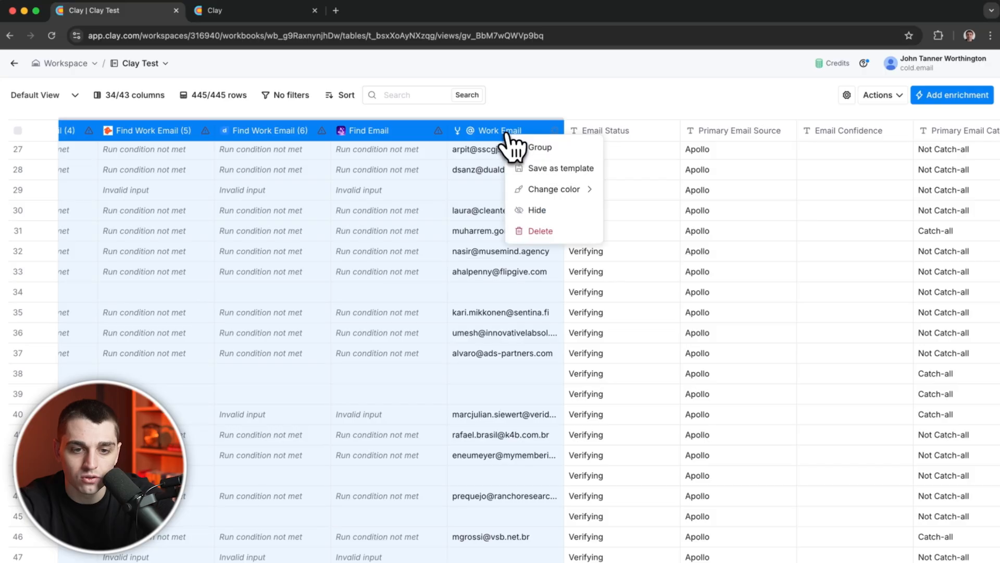
left_click(532, 231)
left_click(556, 262)
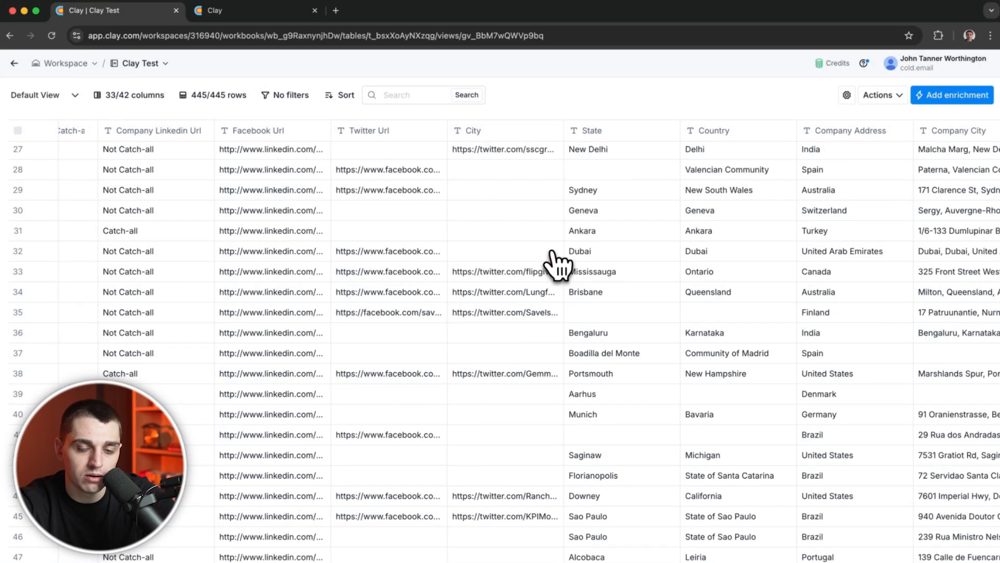
scroll(575, 266, "right", 10)
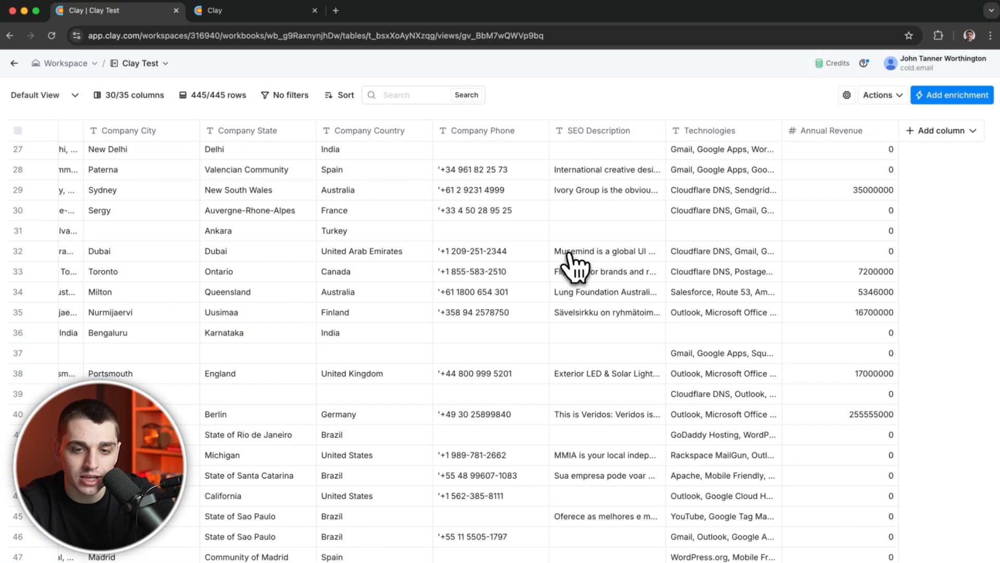
scroll(575, 266, "left", 15)
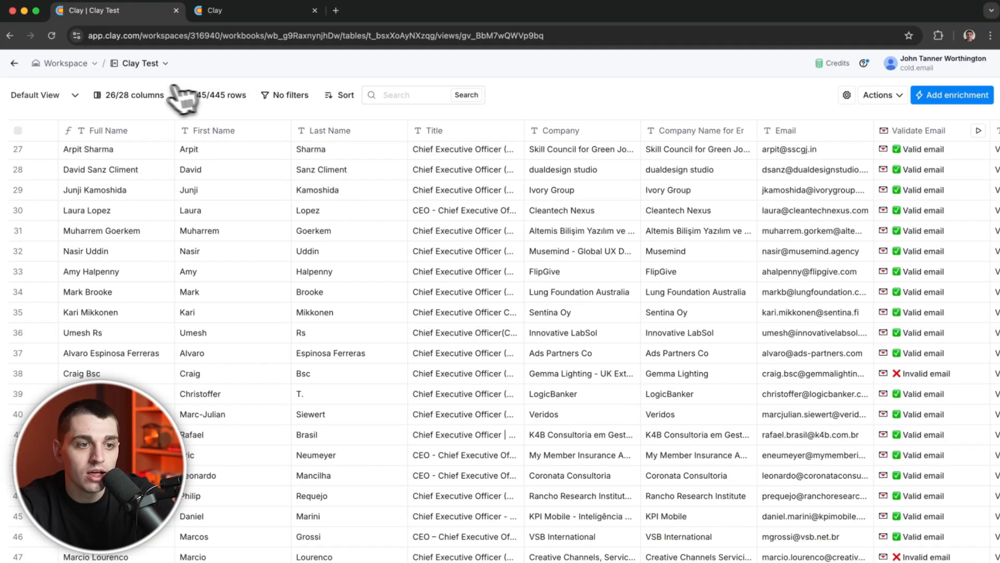
Start a new Findymail connection in the workspace's connection settings and name it "clay findymail api key"
left_click(14, 63)
left_click(909, 66)
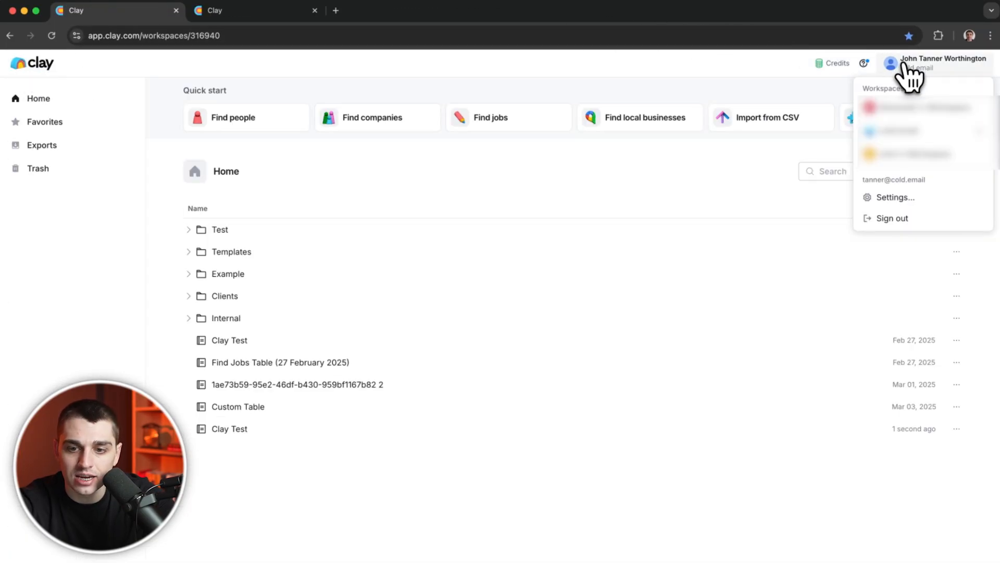
left_click(893, 196)
left_click(88, 205)
left_click(805, 115)
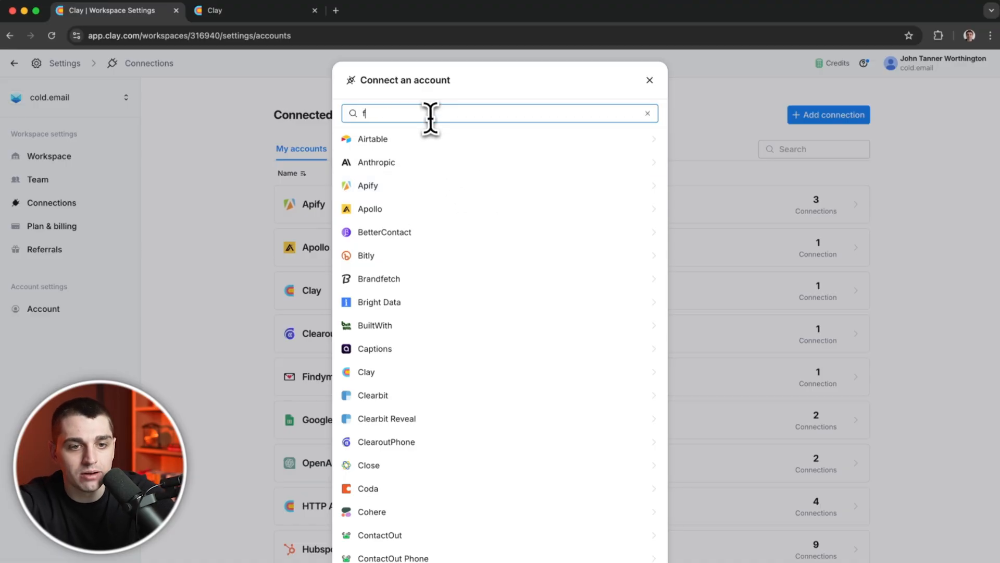
left_click(416, 208)
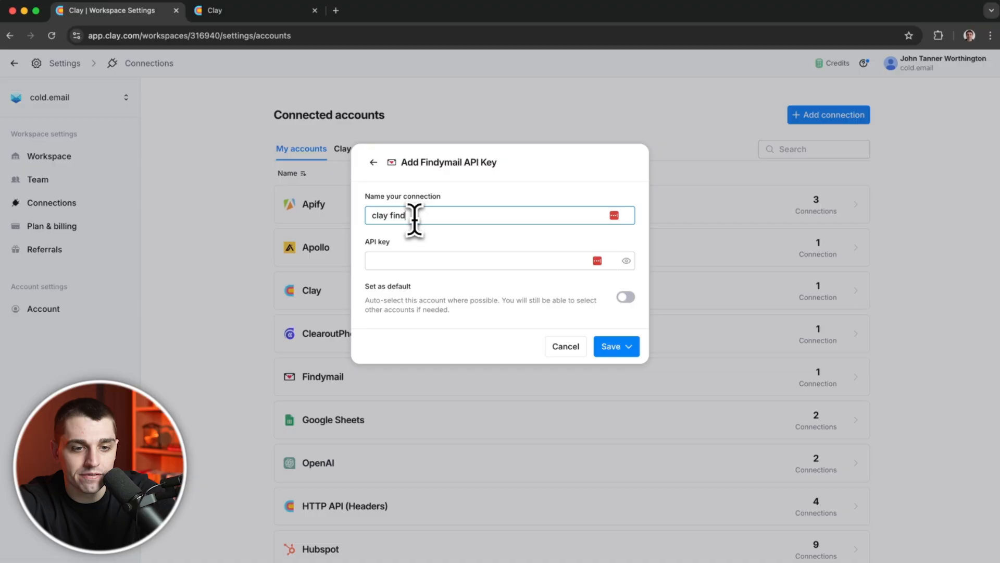
left_click(416, 260)
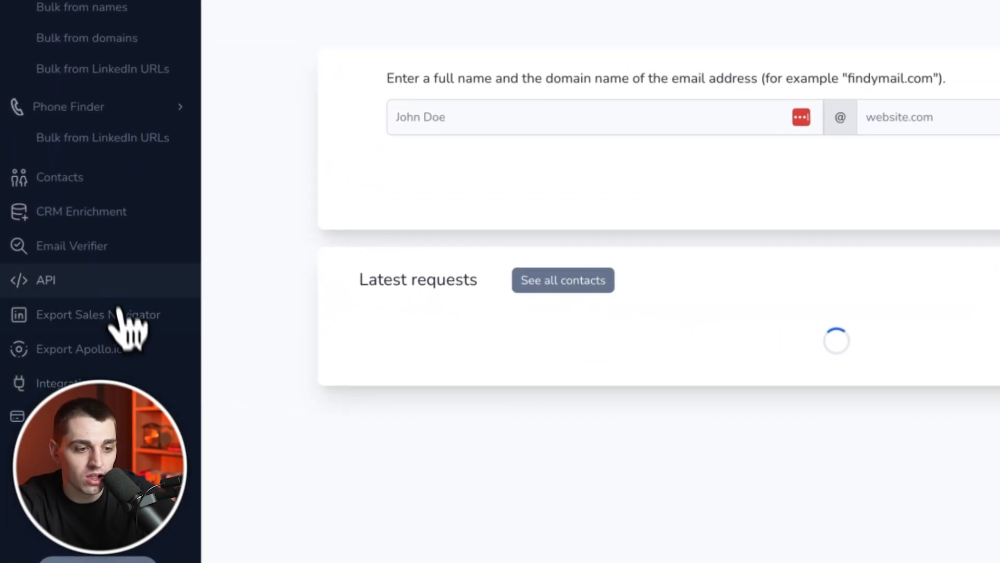
Switch to Findymail, create an API token named "clay api key" and copy the generated token
left_click(111, 284)
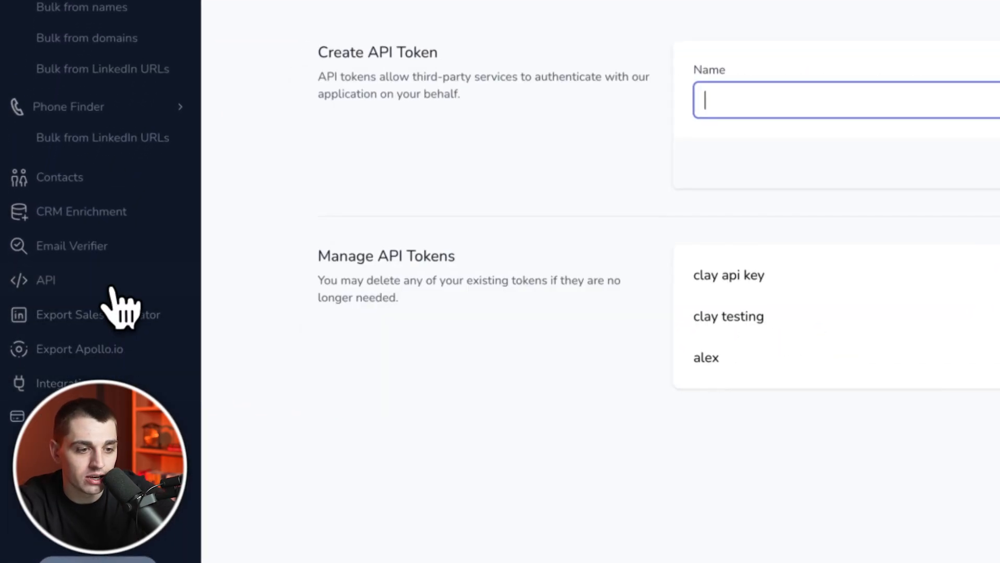
type("clay api")
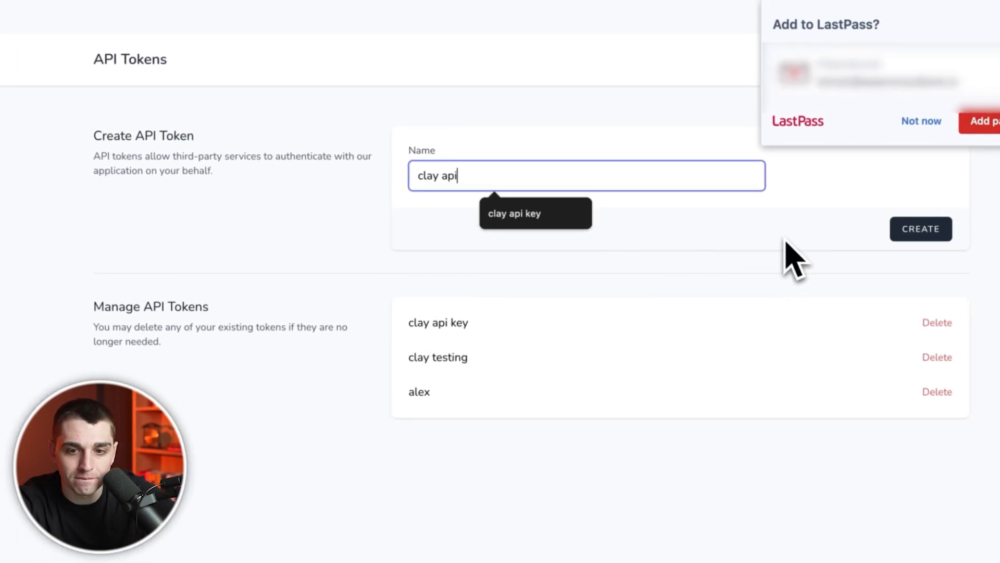
key("Return")
left_click_drag(655, 208, 259, 198)
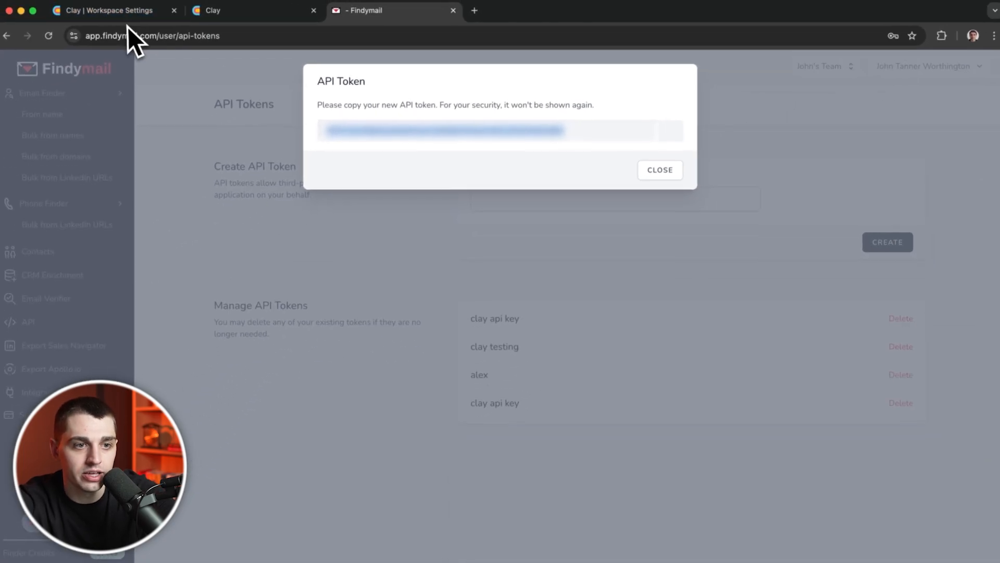
Return to Clay, paste the API key into the Findymail connection's API key field and save the connection
left_click(127, 11)
left_click(415, 258)
key("super+v")
left_click(629, 346)
left_click(628, 373)
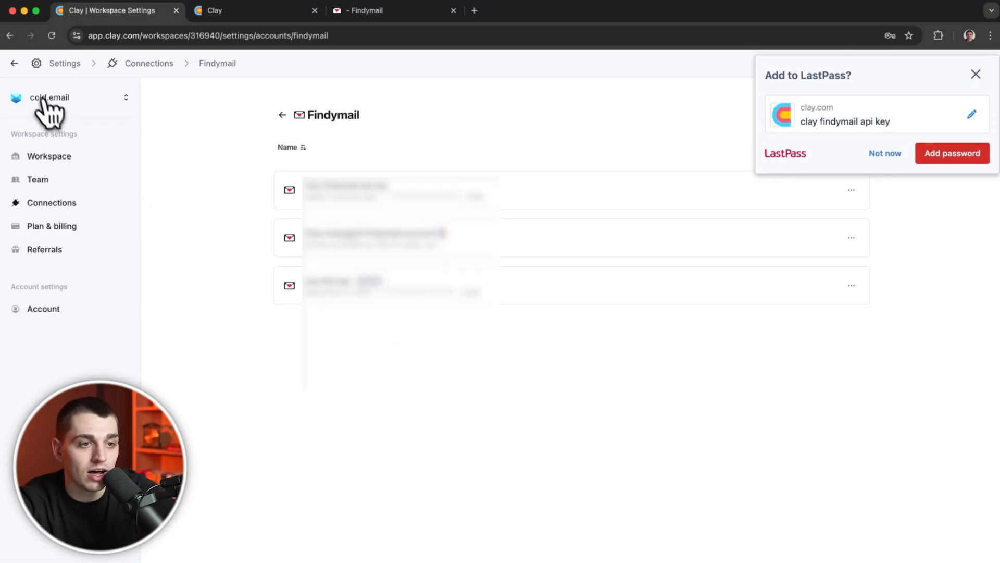
Leave the workspace settings and reopen the most recently edited Clay Test table
left_click(20, 70)
left_click(263, 296)
left_click(263, 295)
left_click(263, 428)
Insert an enrichment after the Validate Email column, search for "findymail" and choose Findymail's Find Work Email
scroll(565, 365, "right", 5)
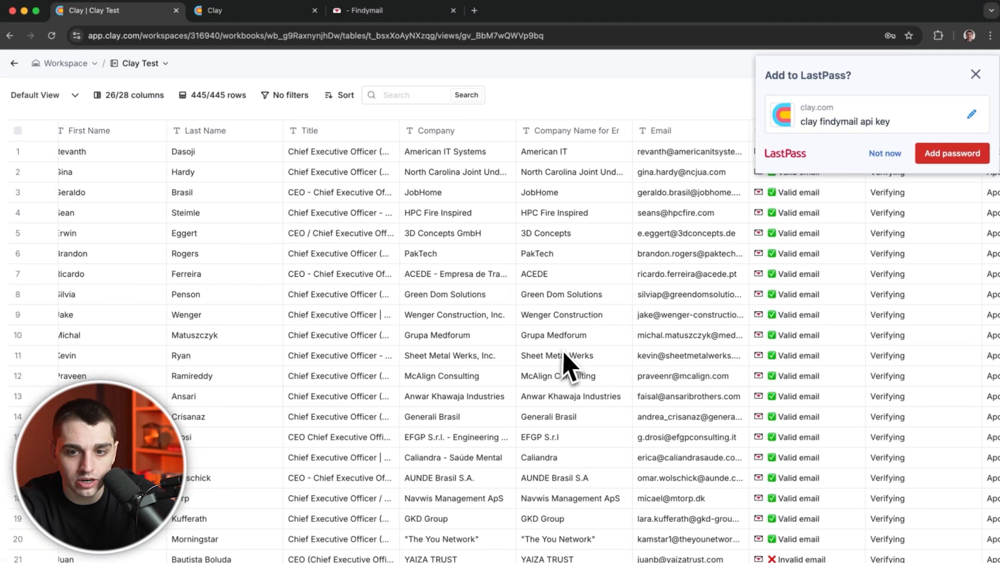
left_click(599, 120)
left_click(456, 119)
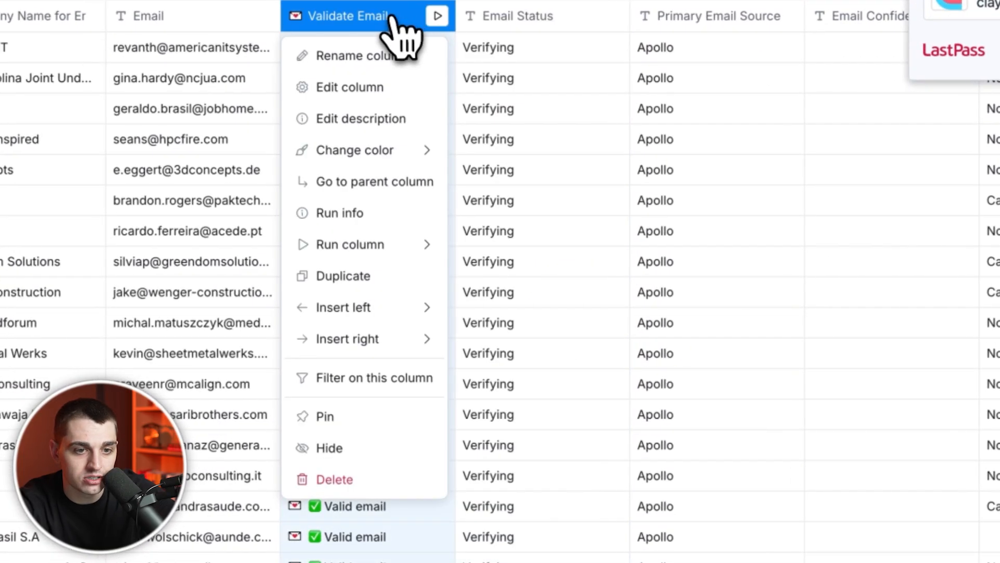
scroll(495, 156, "left", 3)
mouse_move(558, 341)
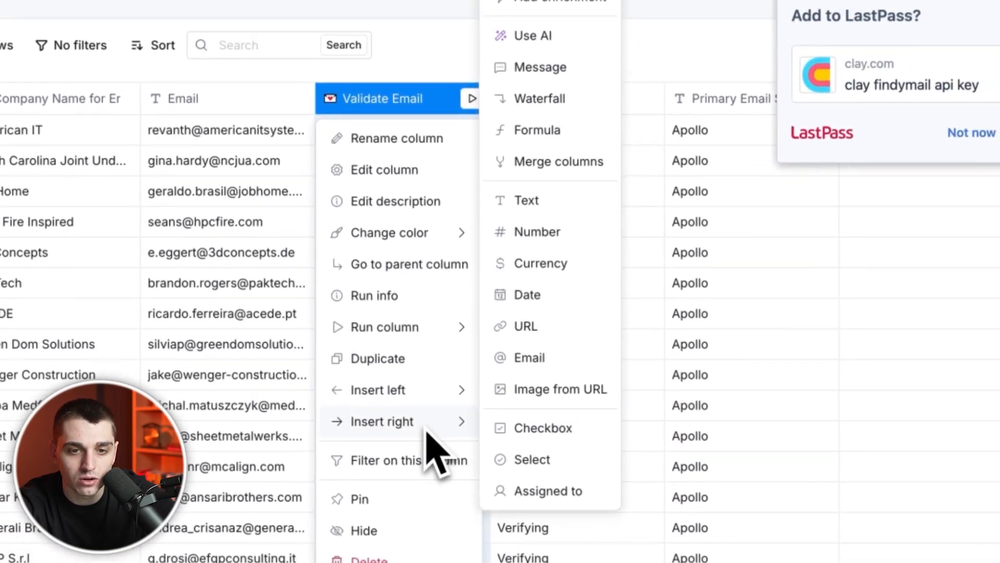
left_click(544, 24)
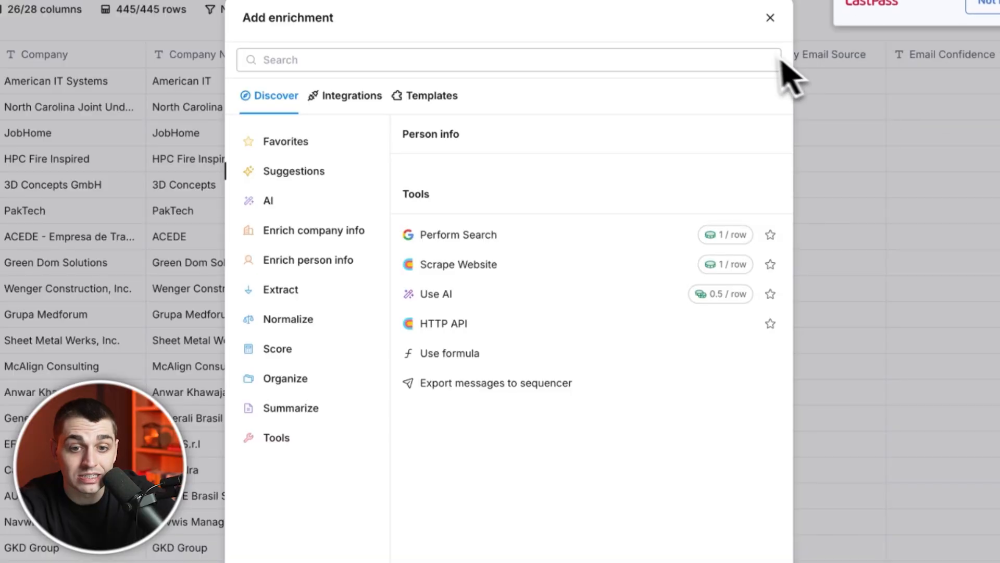
left_click(739, 60)
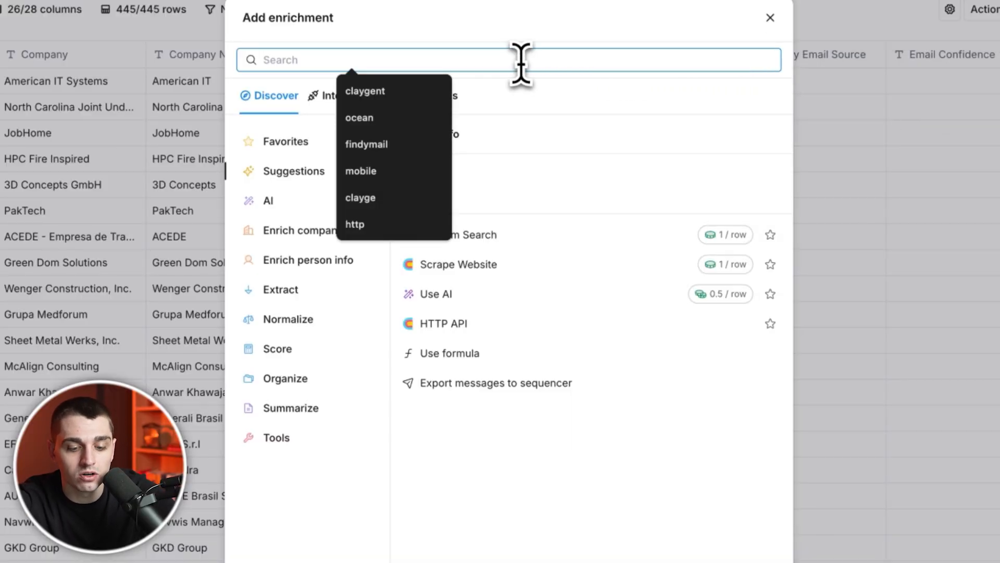
type("findymail")
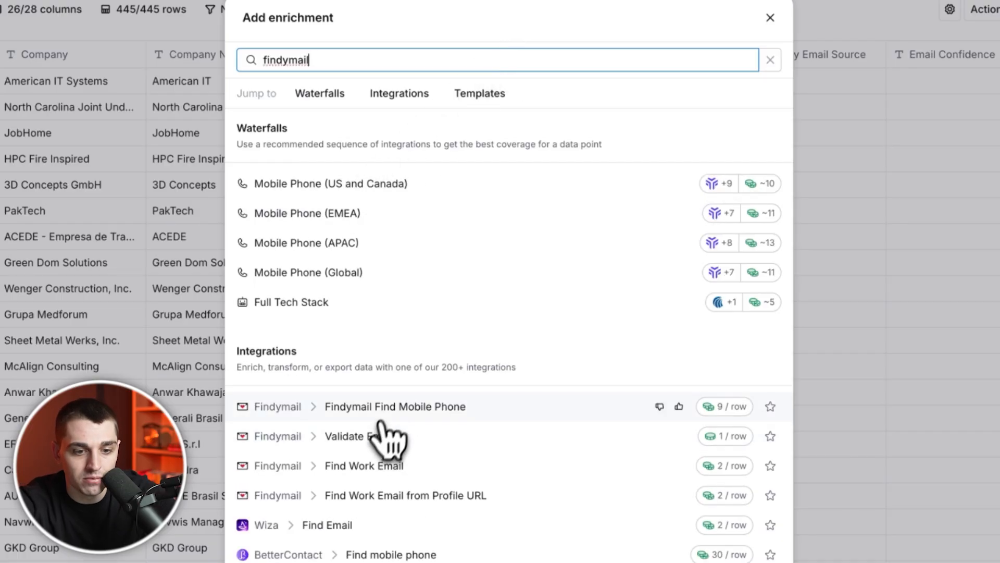
left_click(395, 464)
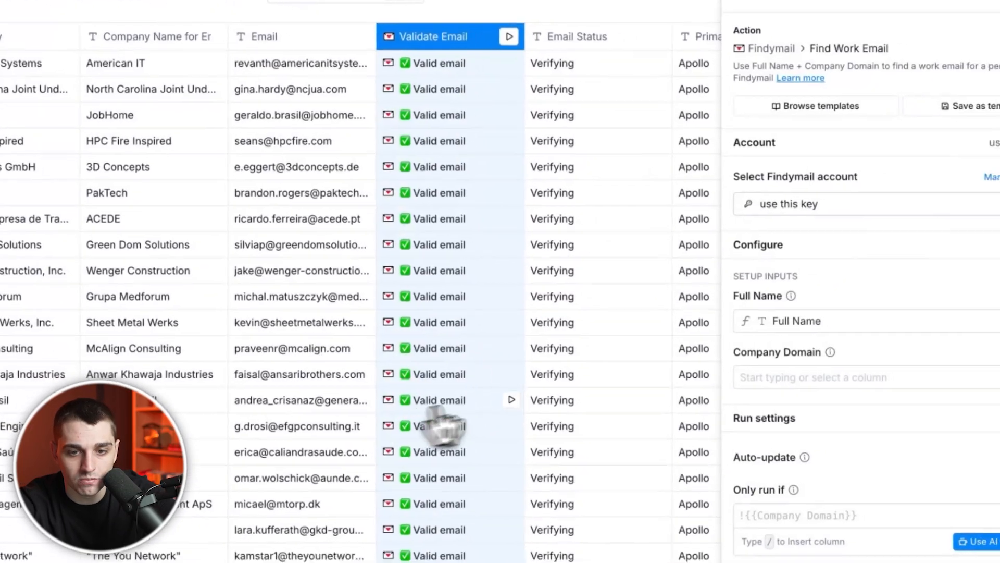
Set the Findymail account to "clay findymail api key" and compare it with the Clay-managed account's credit cost
left_click(729, 182)
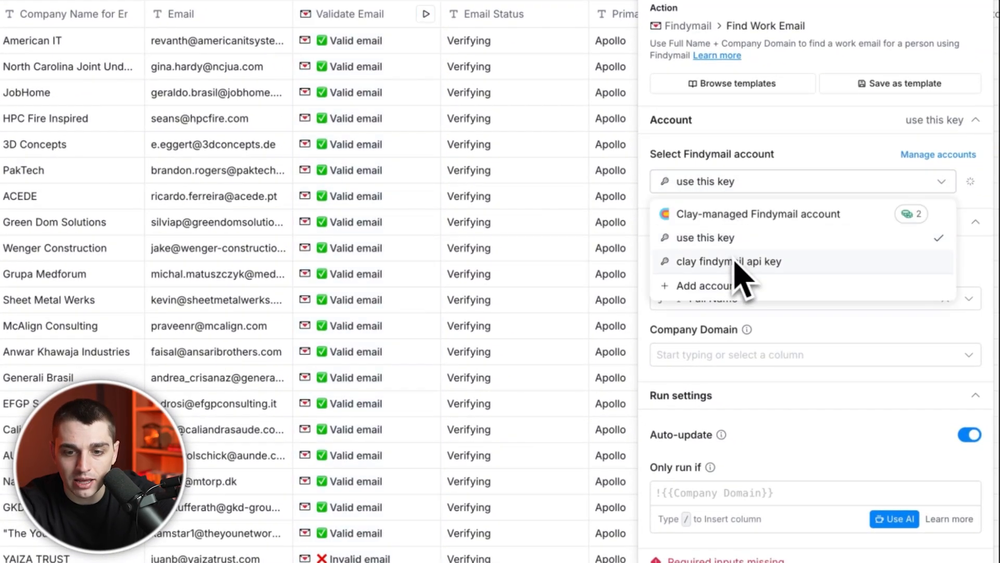
left_click(739, 266)
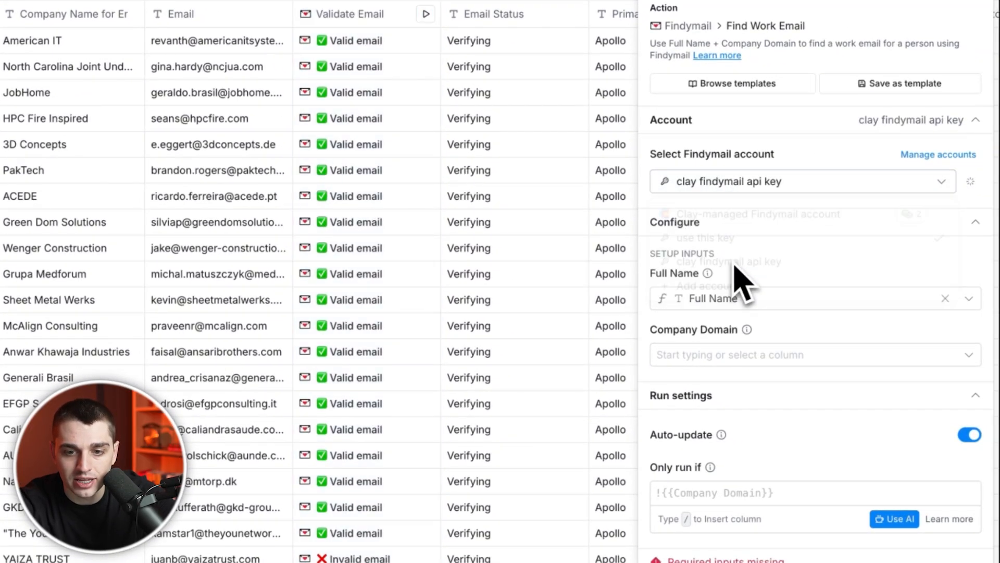
left_click(761, 183)
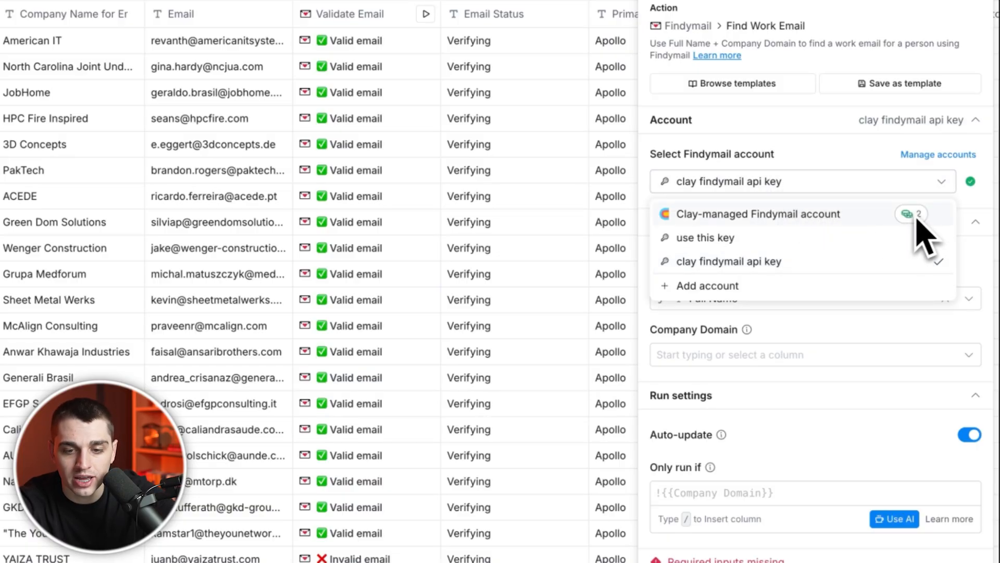
left_click(823, 116)
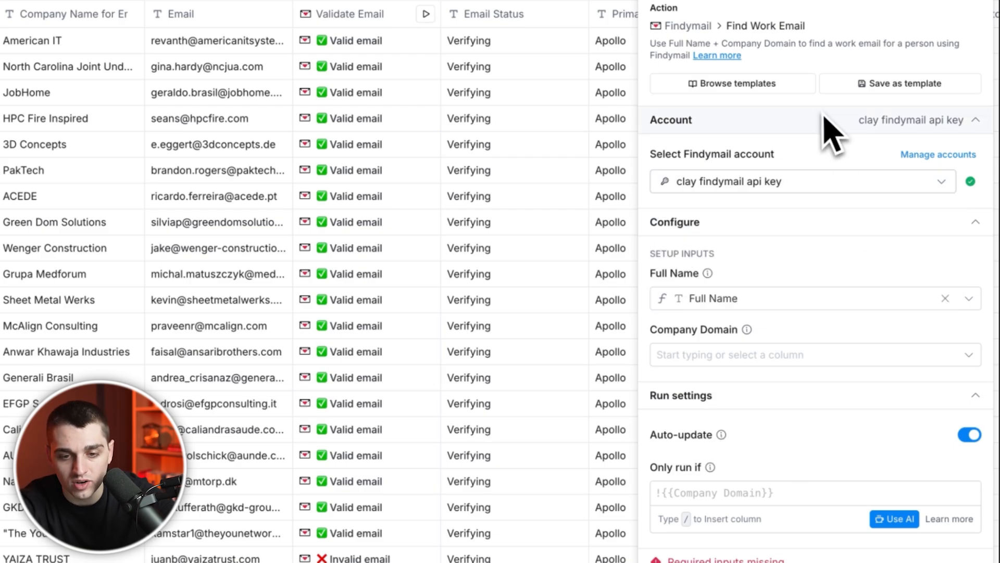
Look through the table columns available for the Company Domain input without choosing one
left_click(730, 350)
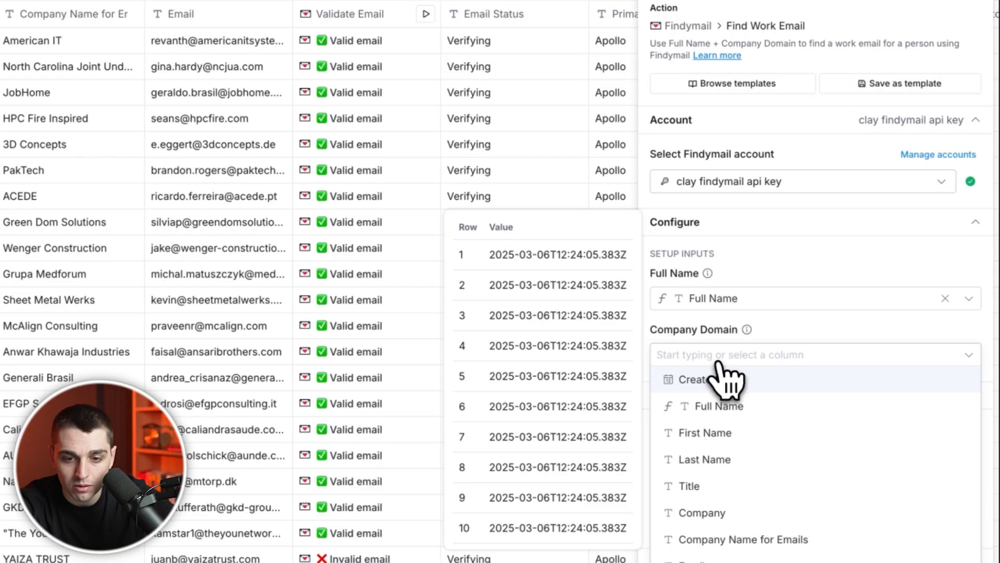
scroll(740, 557, "down", 4)
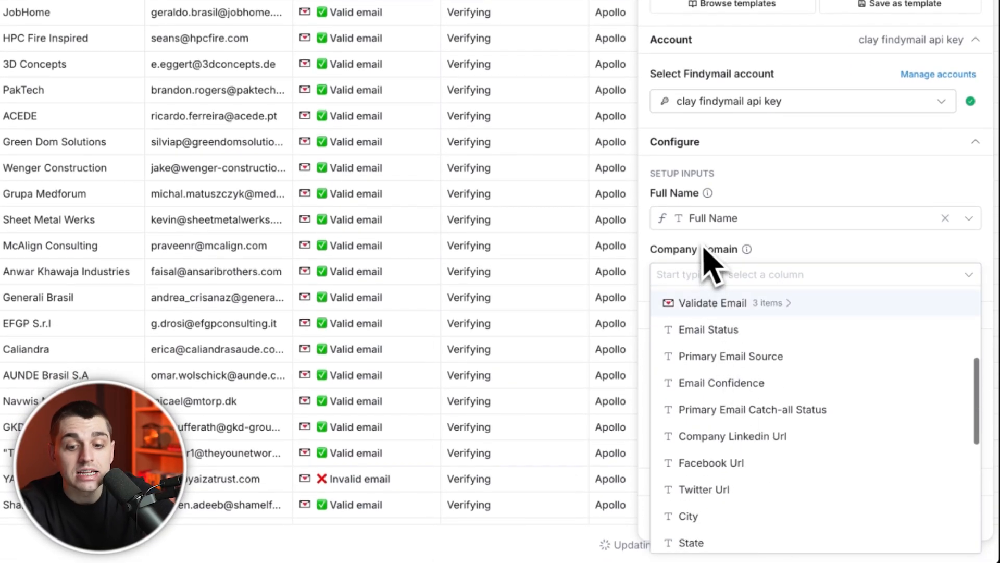
left_click(726, 196)
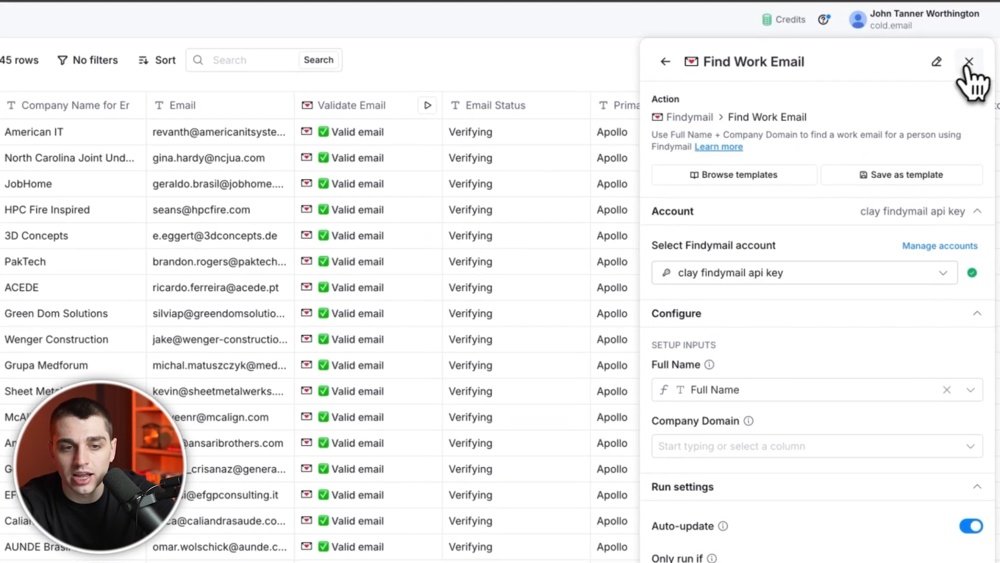
Abandon the Find Work Email setup and insert a formula column directly after the Email column
left_click(969, 62)
left_click(423, 294)
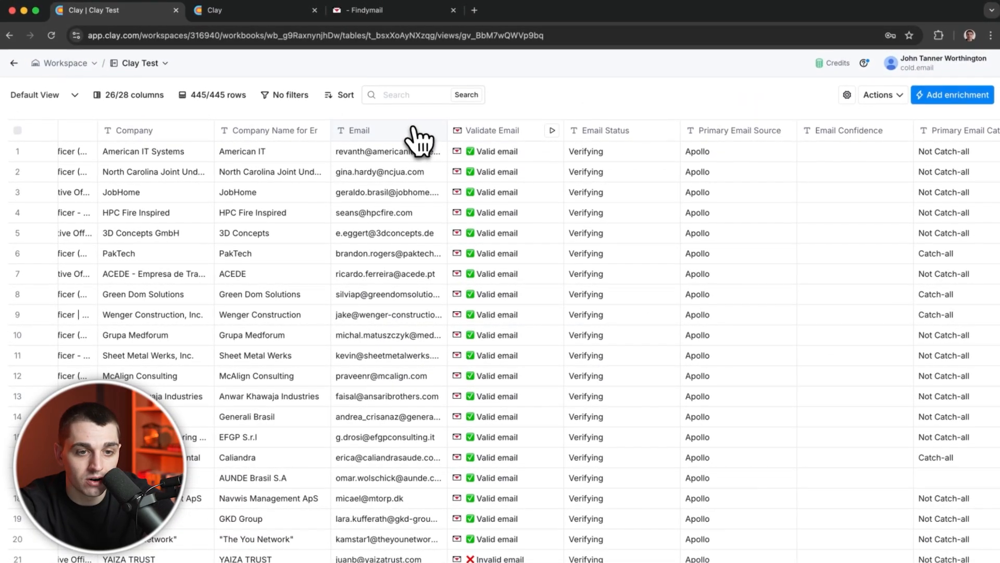
left_click(415, 136)
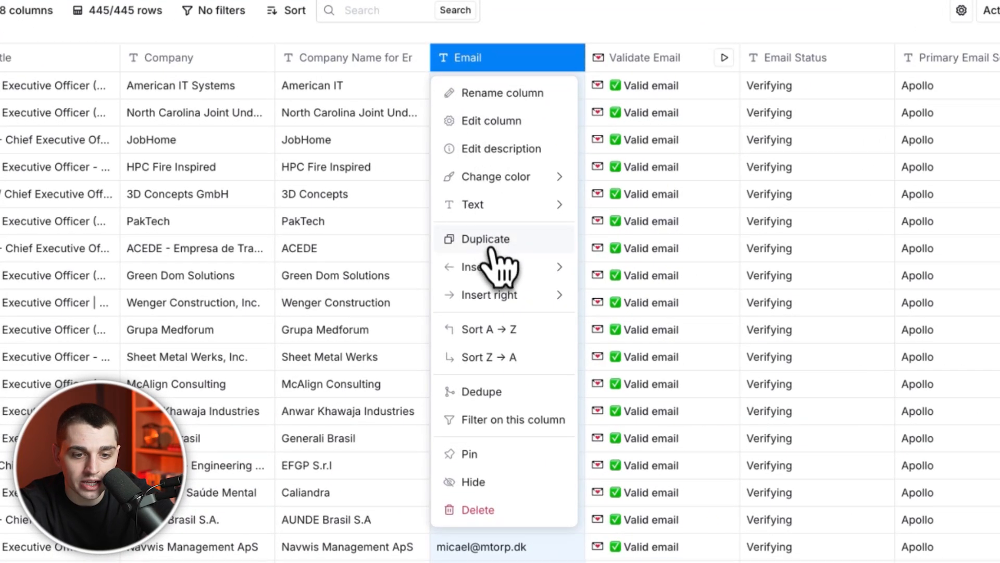
mouse_move(498, 296)
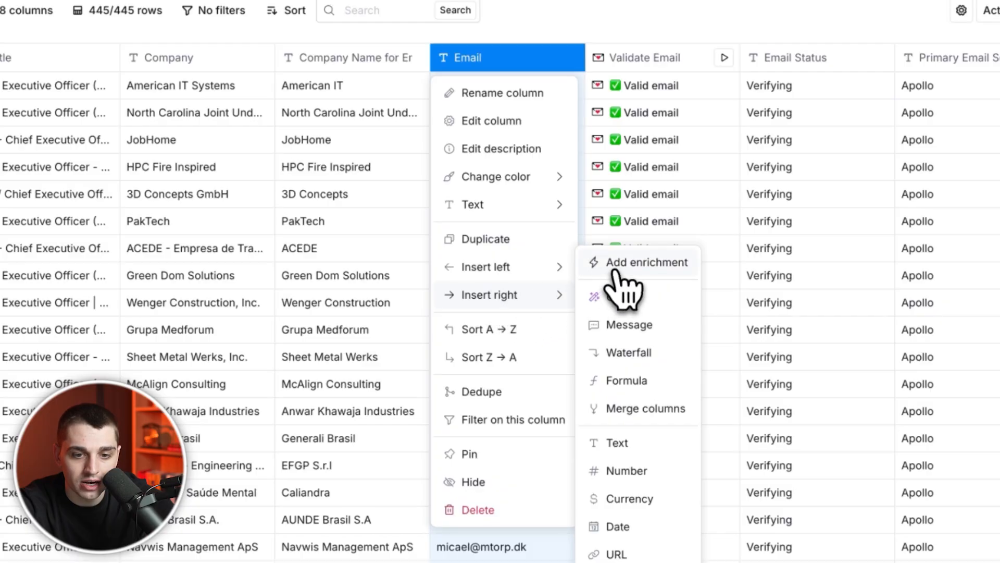
left_click(626, 380)
Describe the formula as "give me everything after @ in" followed by a reference to the Email column
type("gie me ")
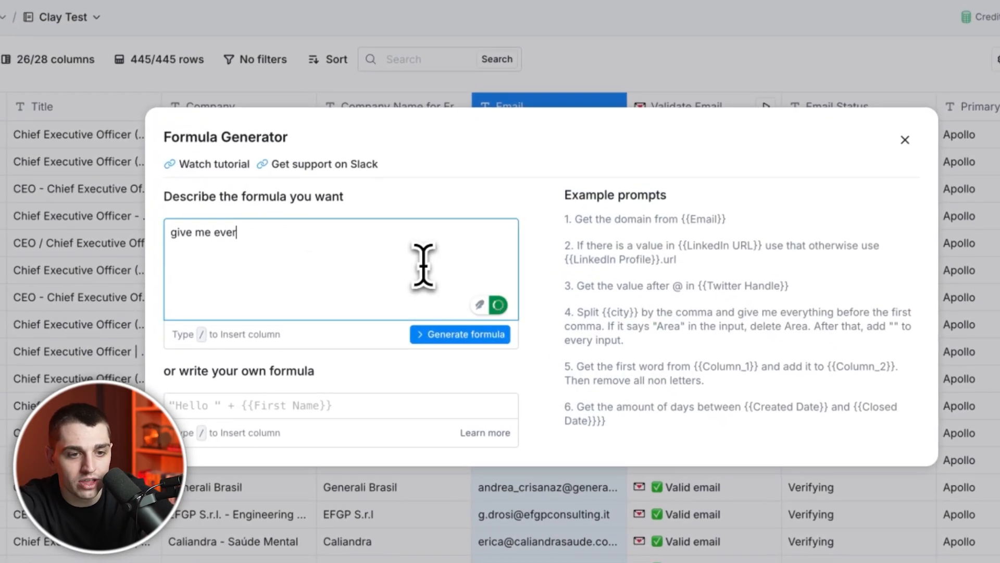
type("everything after @ in")
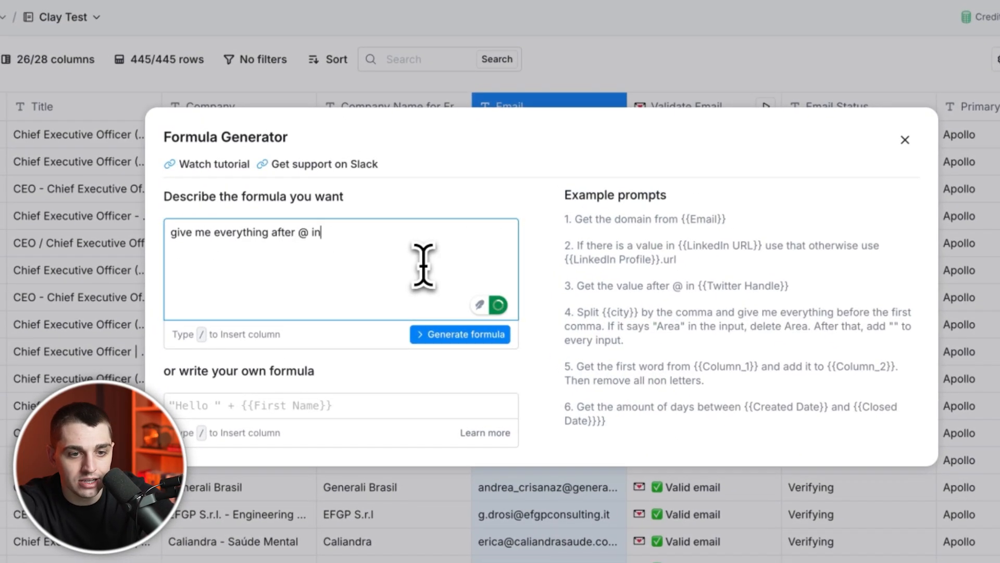
type(" /")
left_click(424, 417)
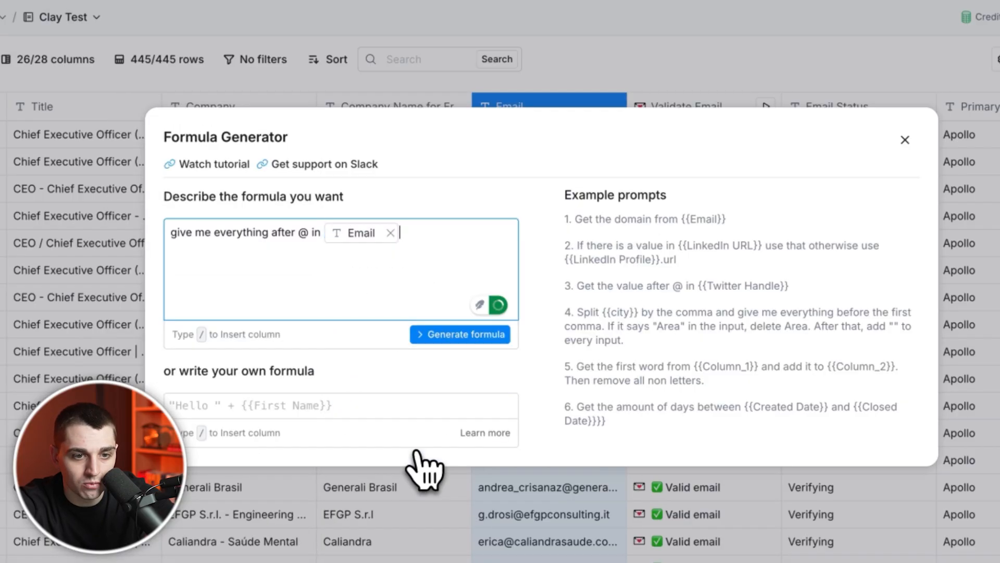
mouse_move(352, 237)
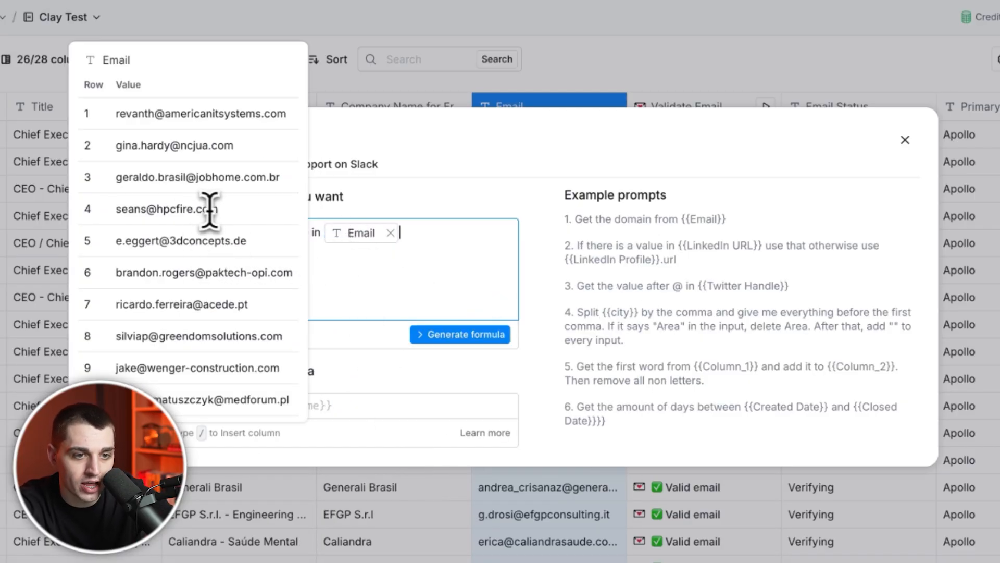
left_click_drag(217, 209, 168, 210)
left_click(416, 276)
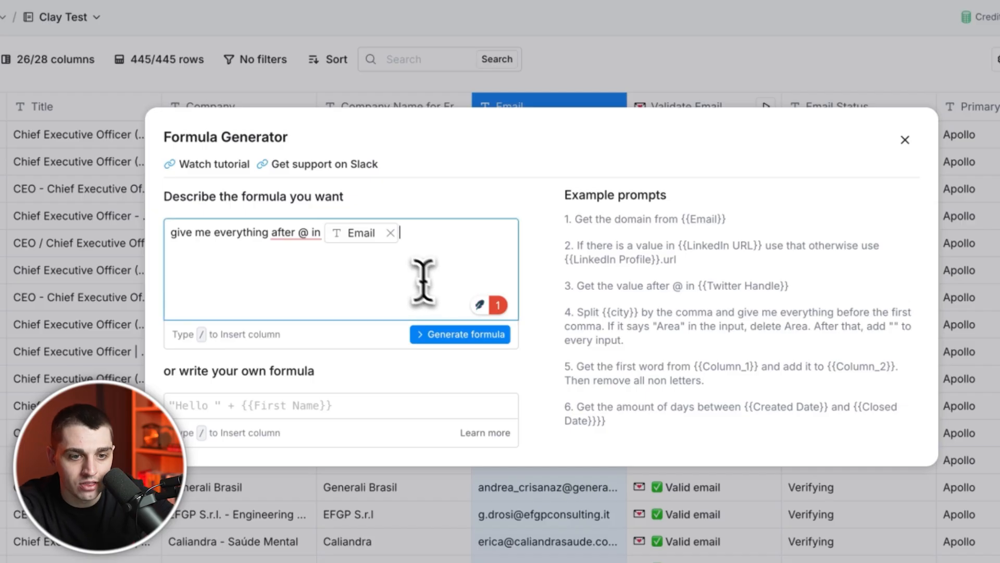
type("/")
left_click(424, 239)
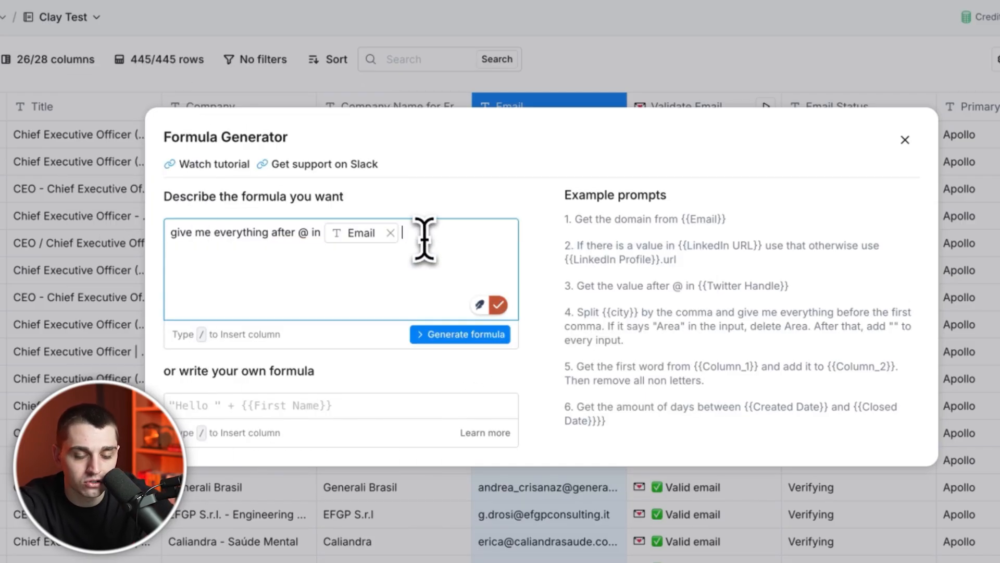
Generate the formula from the description, check its sample outputs and save it as correct
left_click(466, 334)
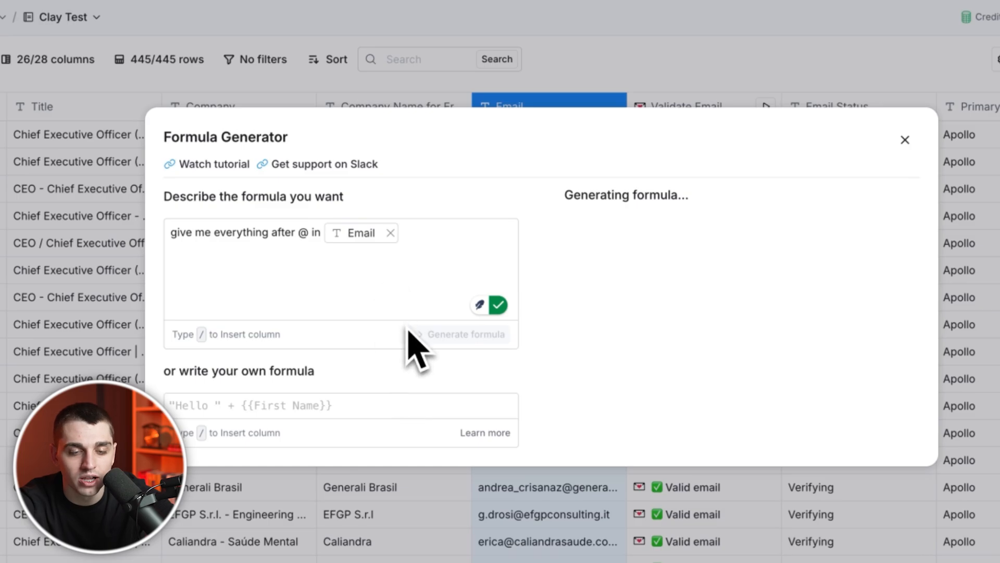
left_click(550, 239)
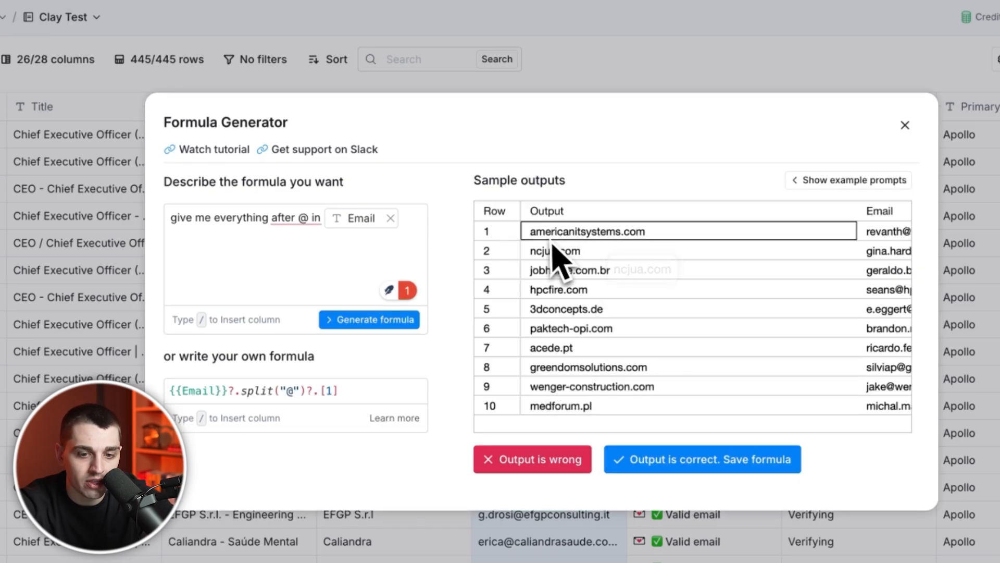
left_click(646, 472)
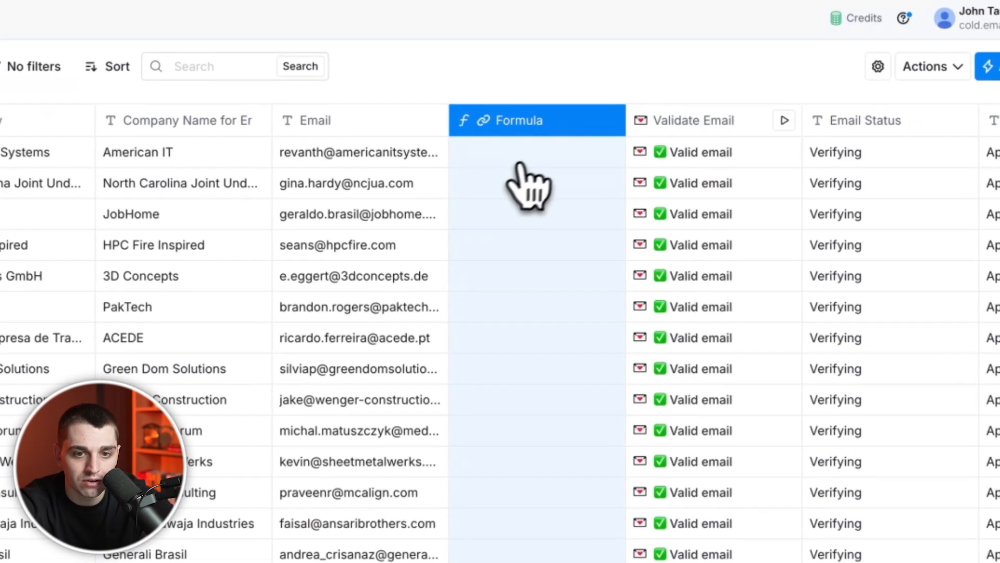
Rename the new formula column as "domain"
double_click(517, 120)
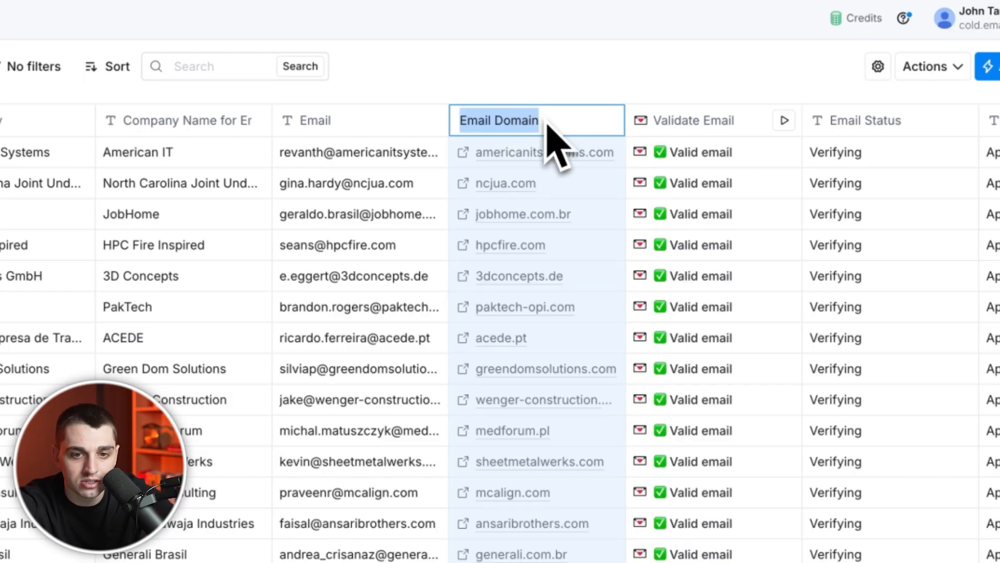
type("domain")
key("Return")
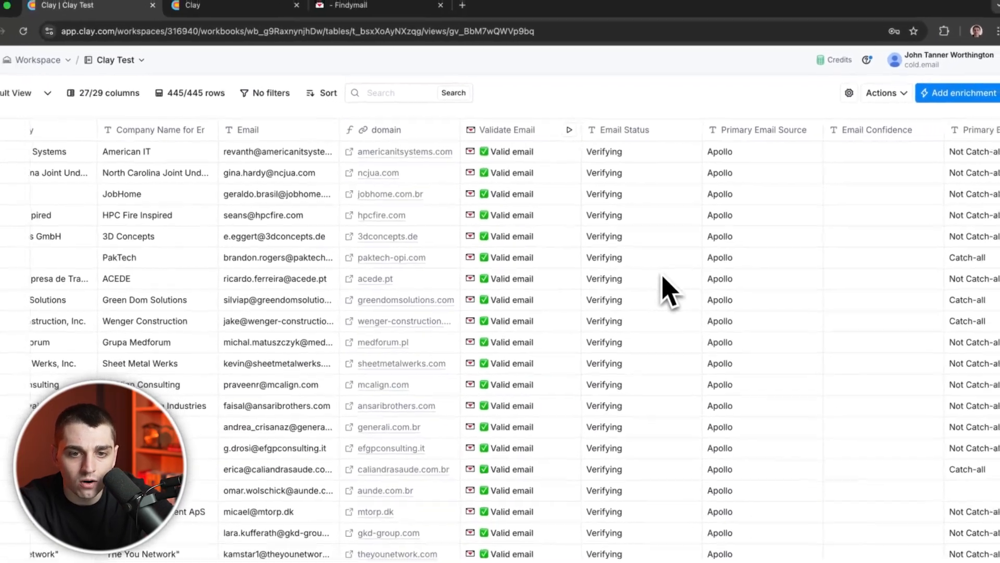
Insert an enrichment after the Validate Email column, searching for "findymail" and picking its Find Work Email integration
left_click(754, 121)
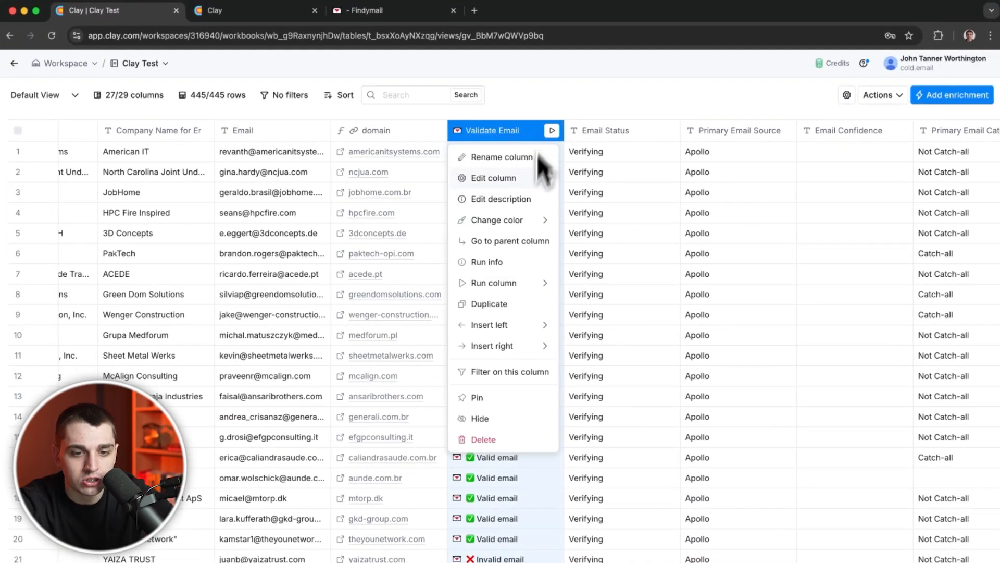
mouse_move(521, 349)
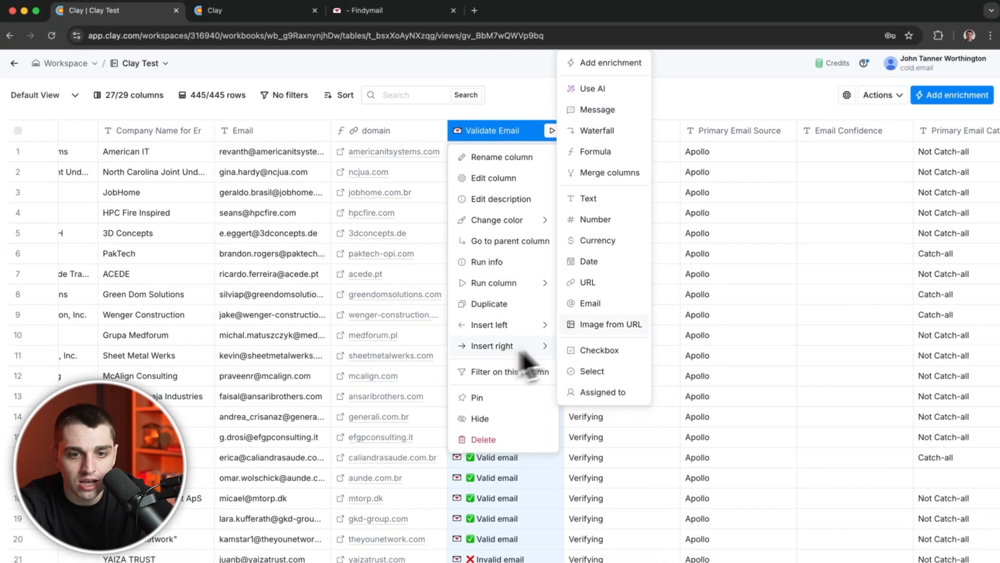
left_click(611, 63)
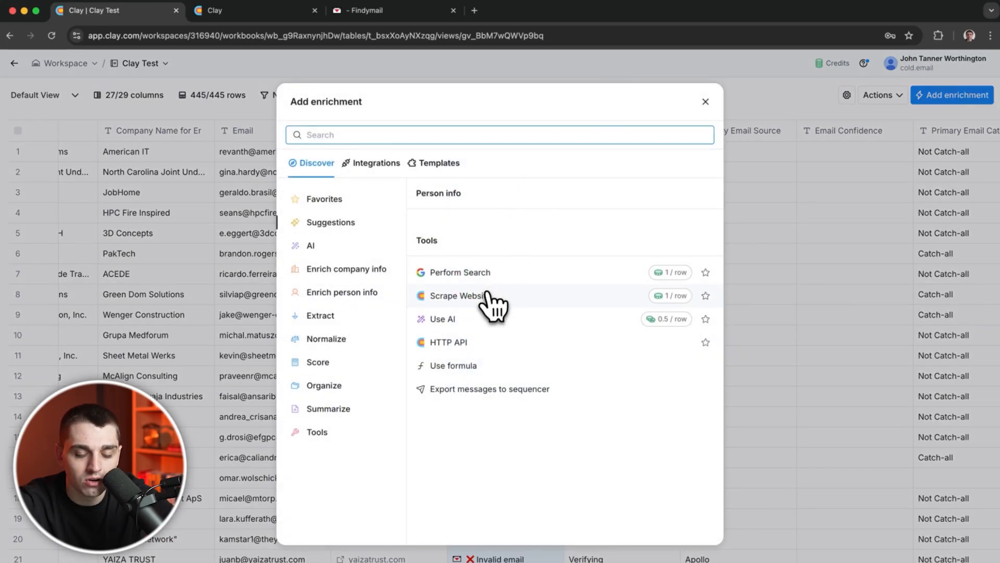
type("findymail")
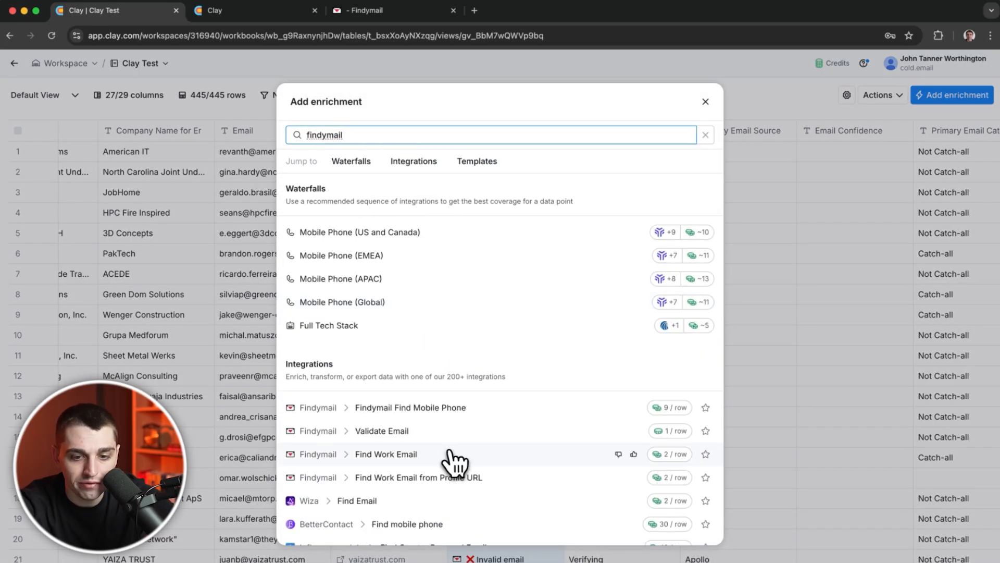
left_click(447, 452)
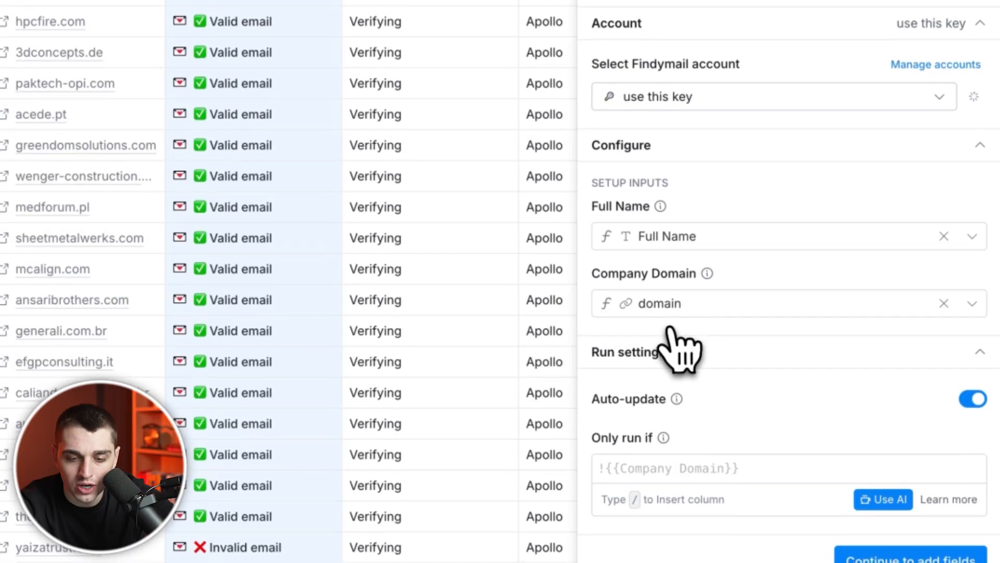
Add Email and Status as output columns for Find Work Email, then save and run it on the first 10 rows
left_click(886, 559)
left_click(967, 11)
left_click(966, 57)
left_click(969, 114)
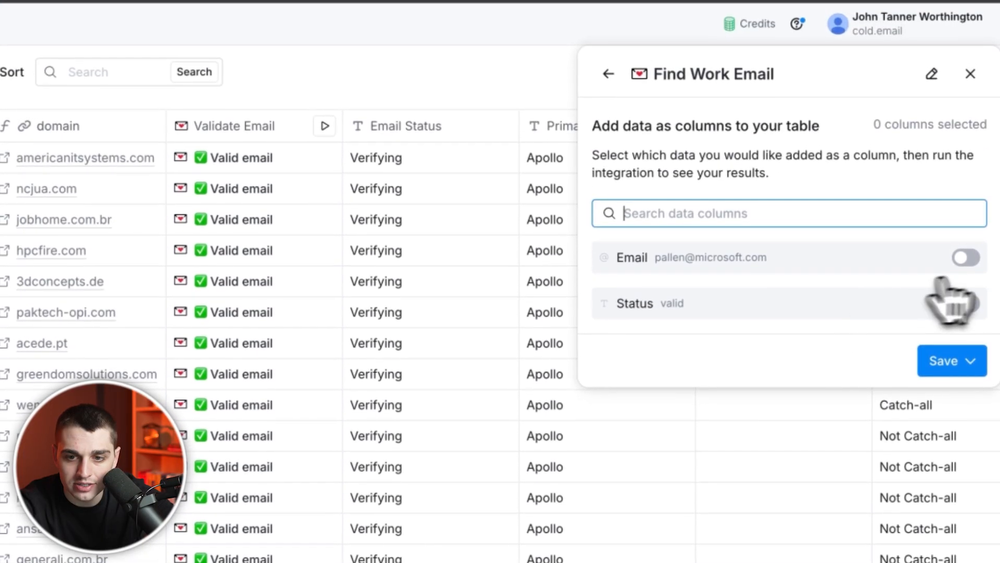
left_click(957, 329)
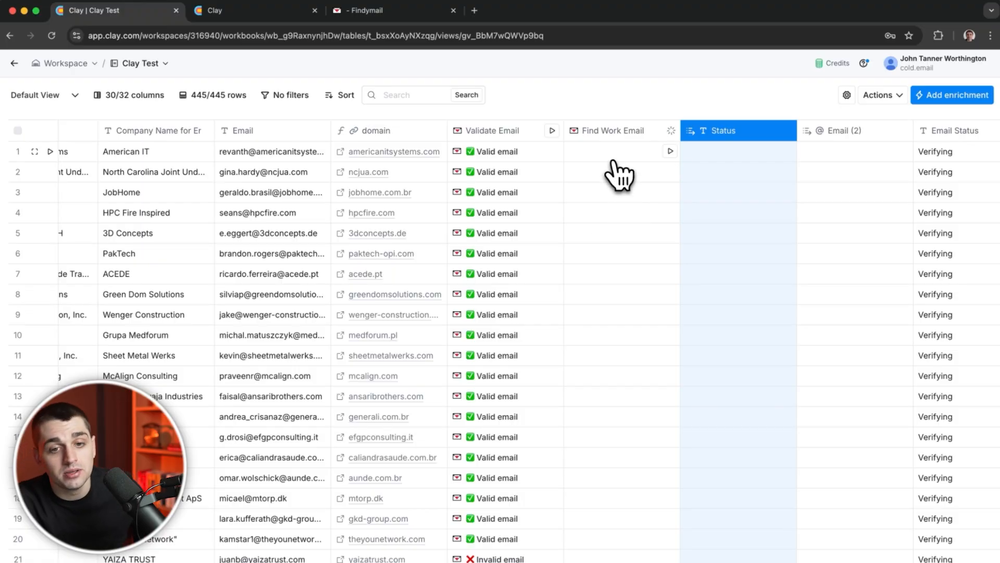
Inspect the first row's validation details, and run Find Work Email individually on several rows marked as Invalid email
left_click(498, 159)
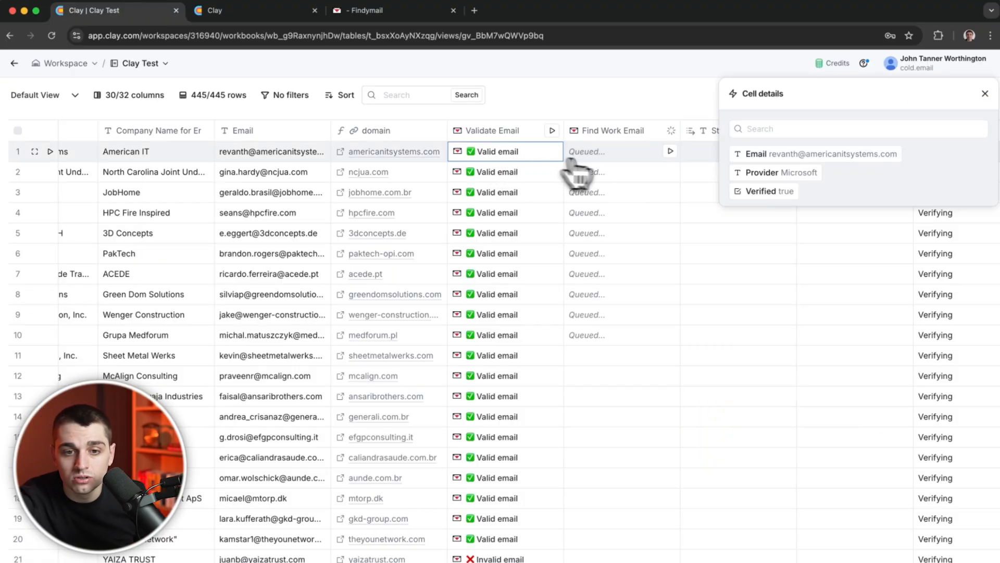
left_click(985, 94)
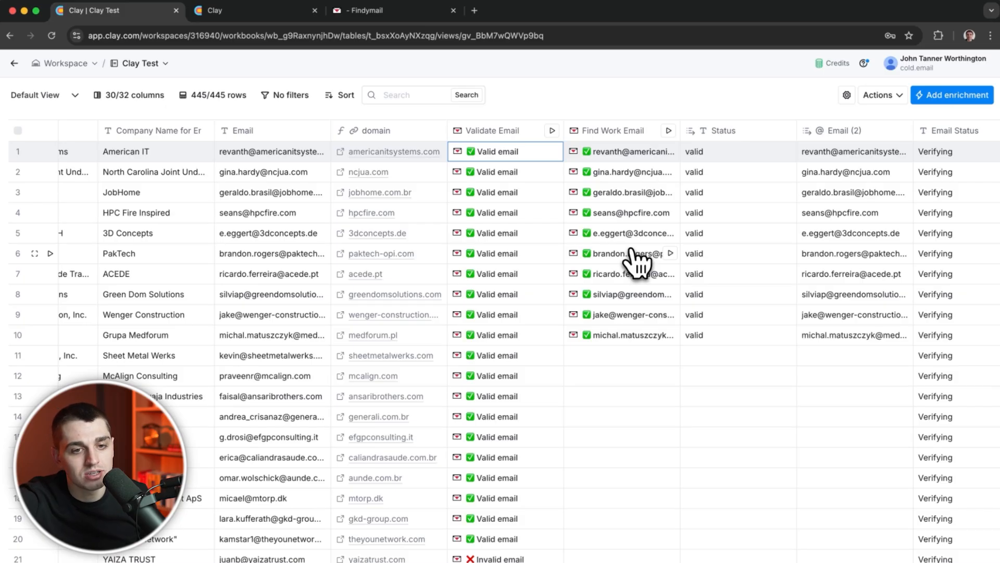
scroll(514, 177, "down", 6)
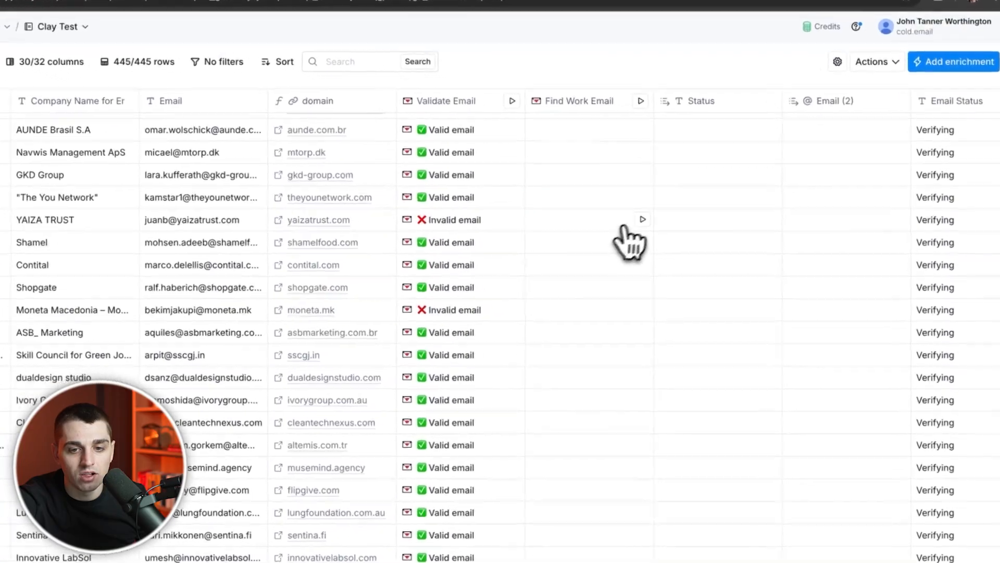
left_click(643, 219)
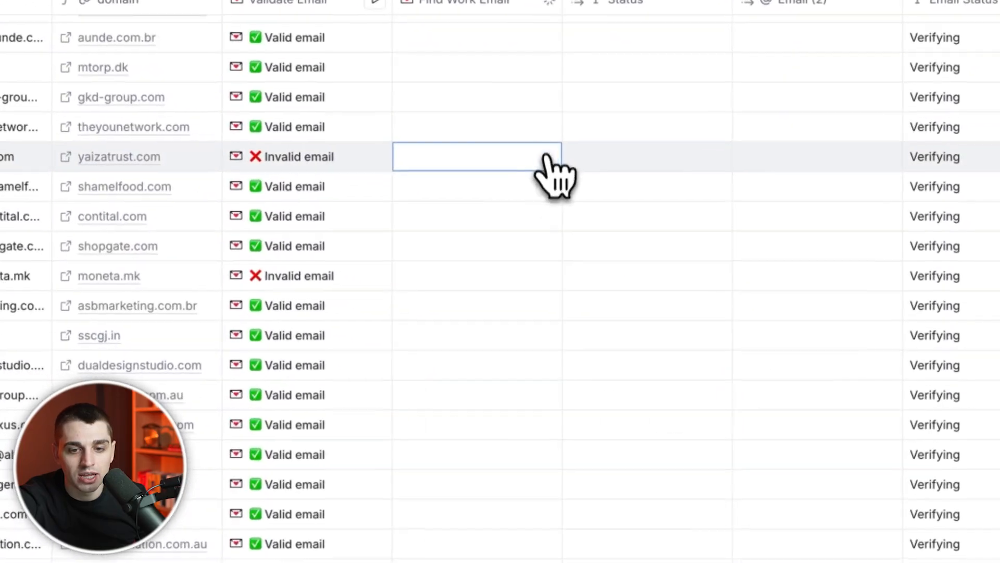
left_click(643, 309)
scroll(635, 358, "down", 5)
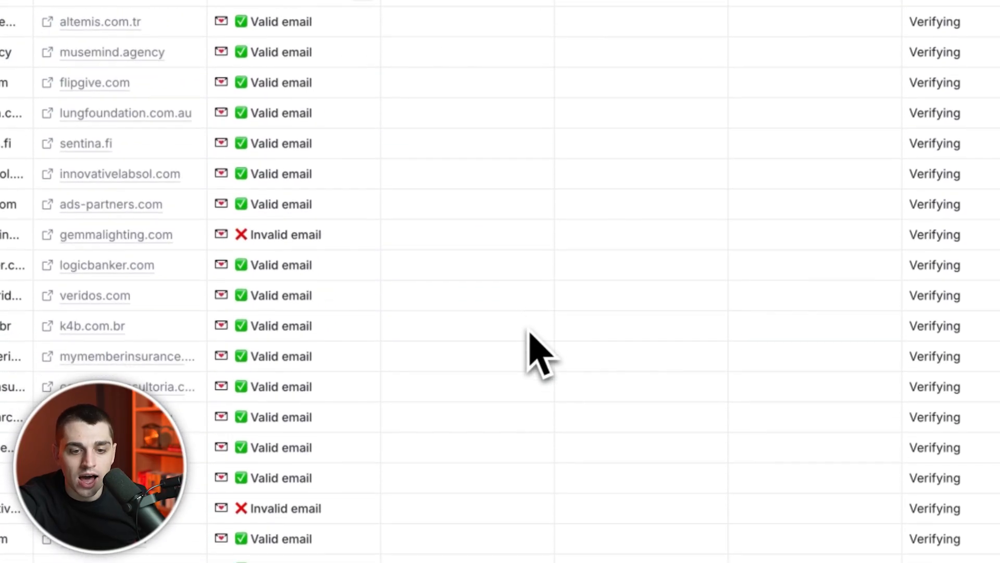
scroll(529, 334, "down", 4)
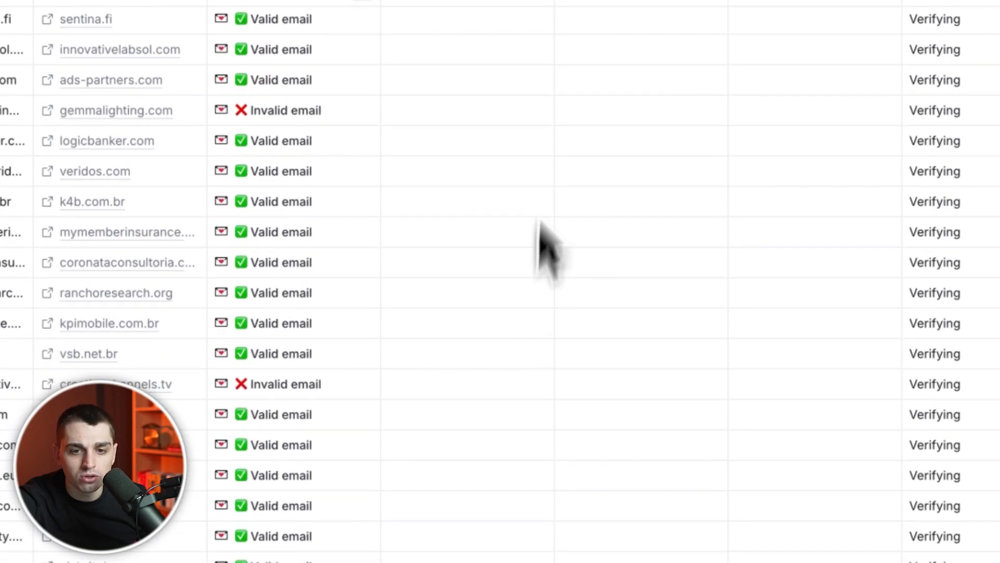
left_click(539, 111)
scroll(531, 255, "up", 10)
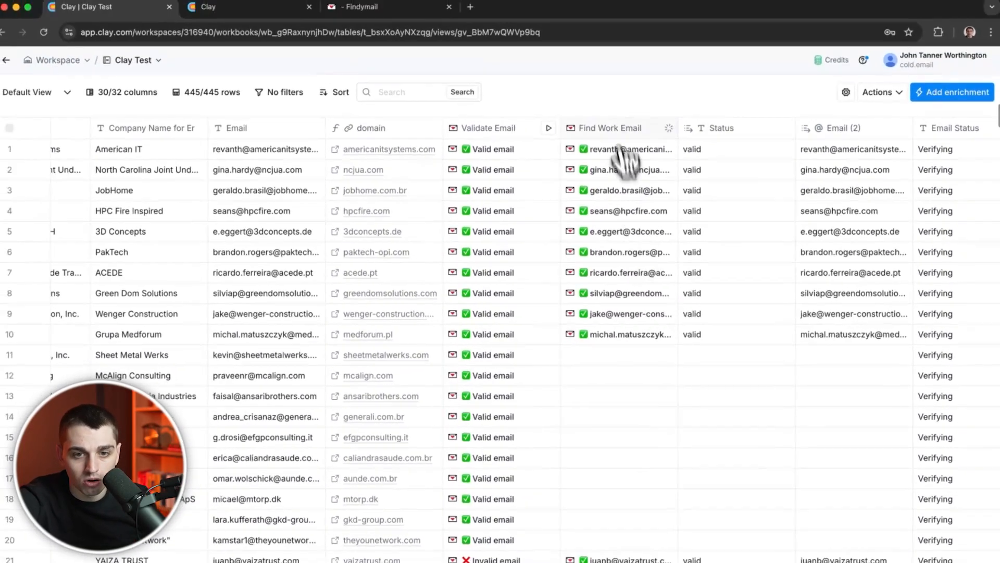
Use AI for the Find Work Email column's "Only run if" setting, describing the condition as "only run if" Validate Email's verified "is equal to false"
left_click(620, 128)
left_click(508, 180)
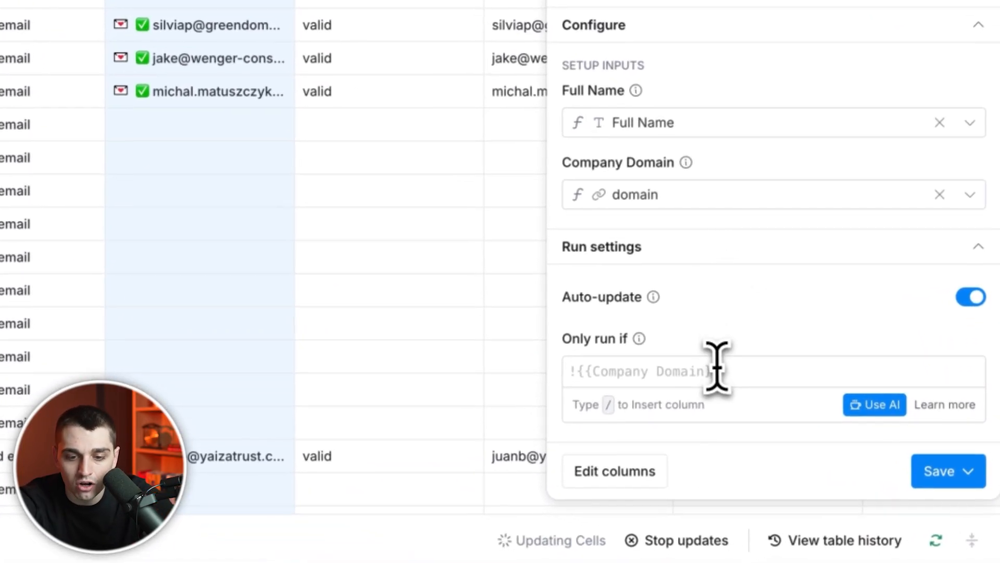
left_click(799, 487)
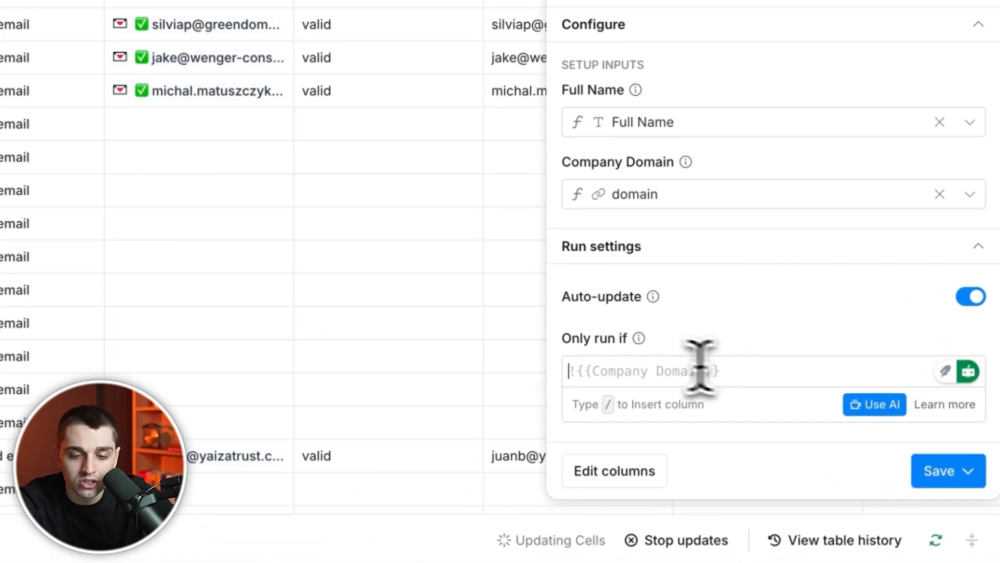
mouse_move(758, 470)
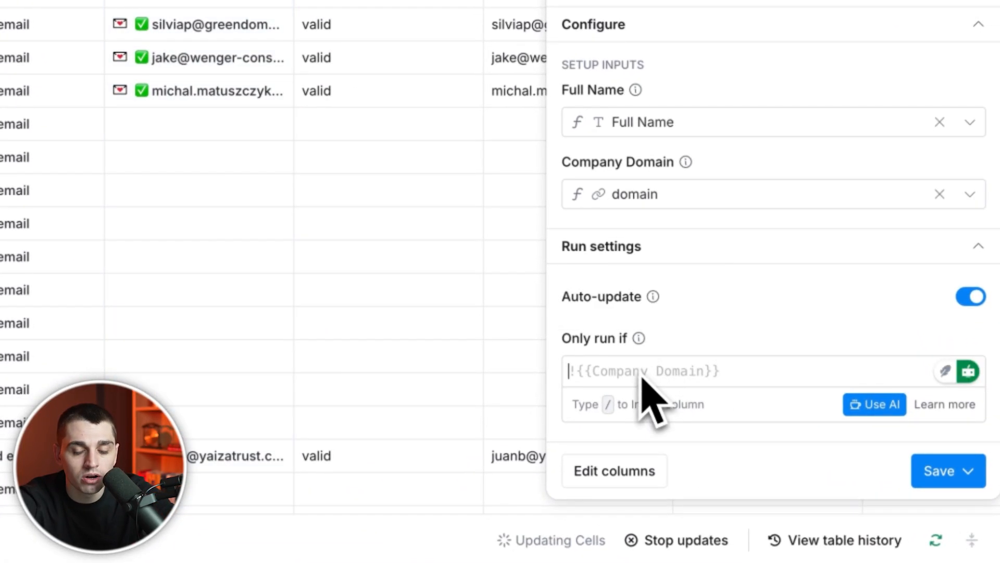
left_click(854, 407)
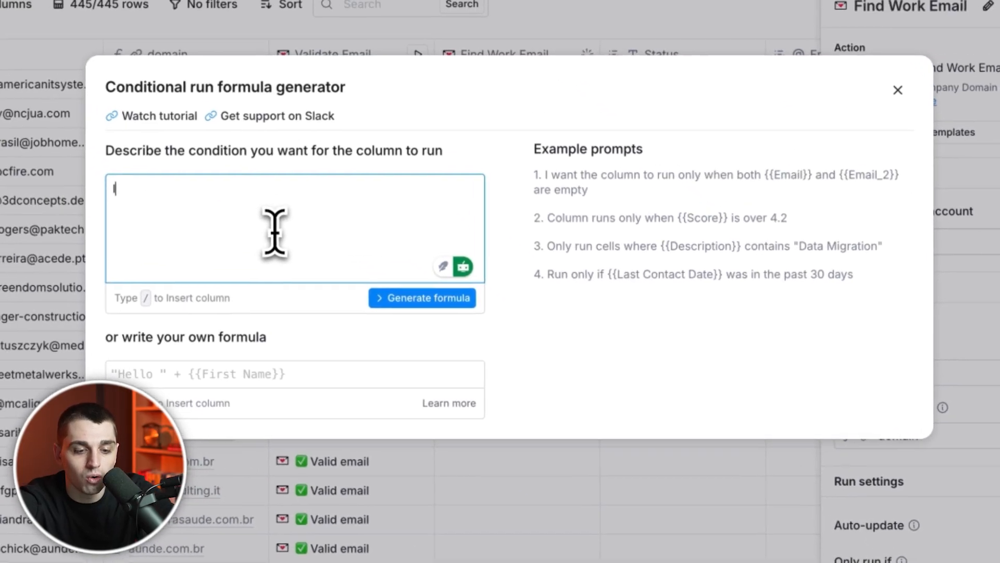
type("only run if /")
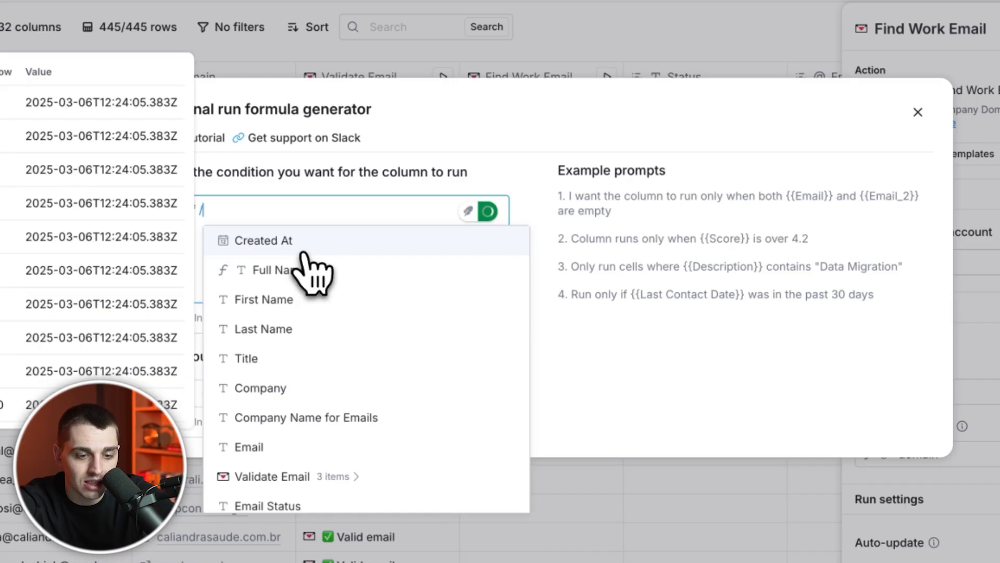
left_click(320, 477)
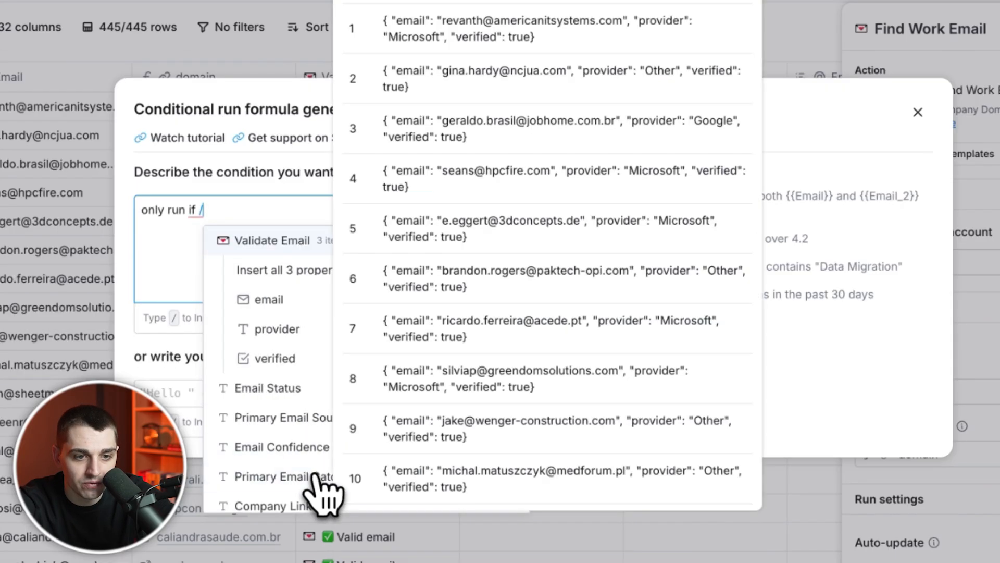
left_click(302, 375)
type("is equal to false")
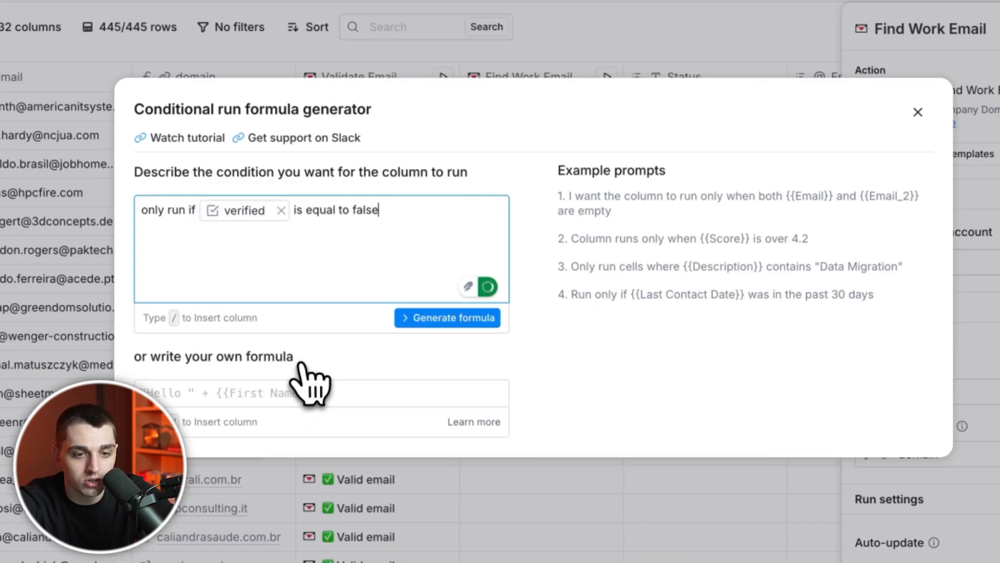
Generate the conditional run formula from the description, save it, and save and run the Find Work Email column on the table's rows
key("Return")
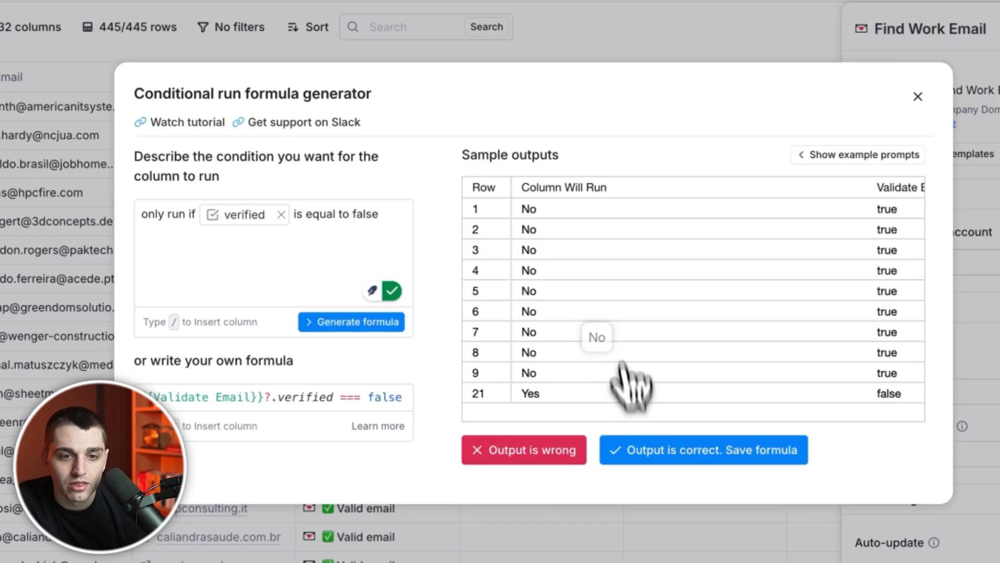
left_click(770, 448)
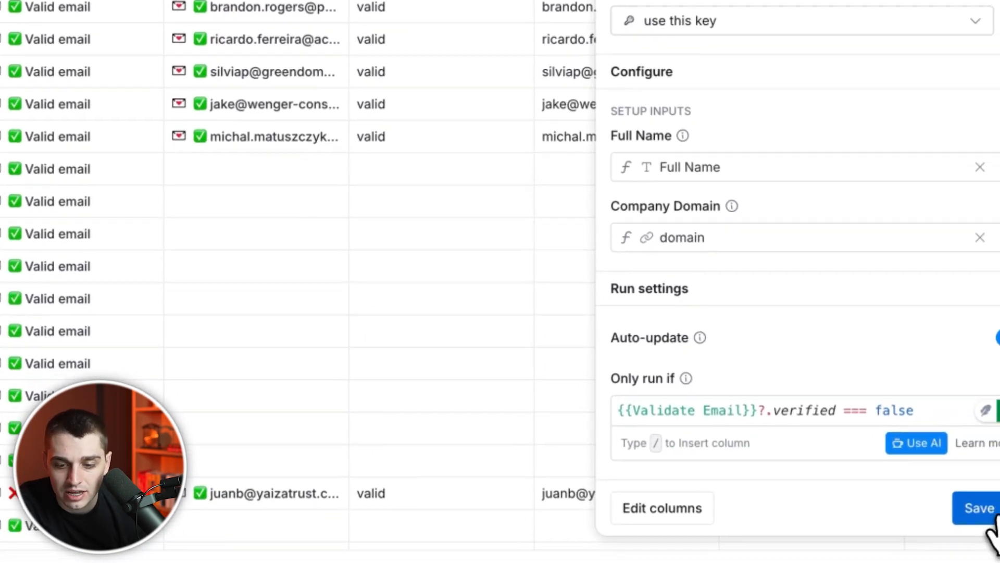
left_click(990, 532)
left_click(932, 425)
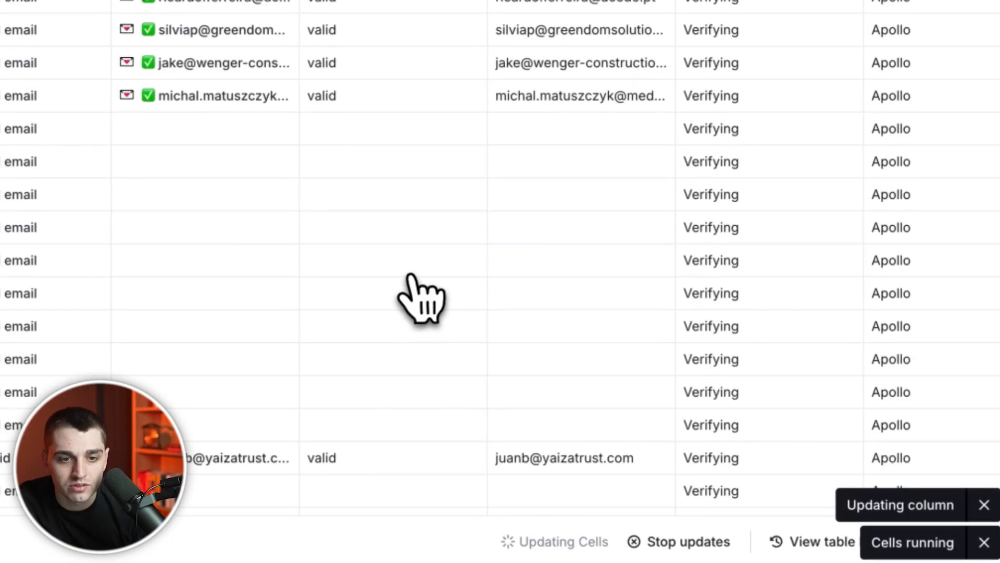
Examine the Find Work Email results down the table against each row's Validate Email status
scroll(494, 333, "down", 5)
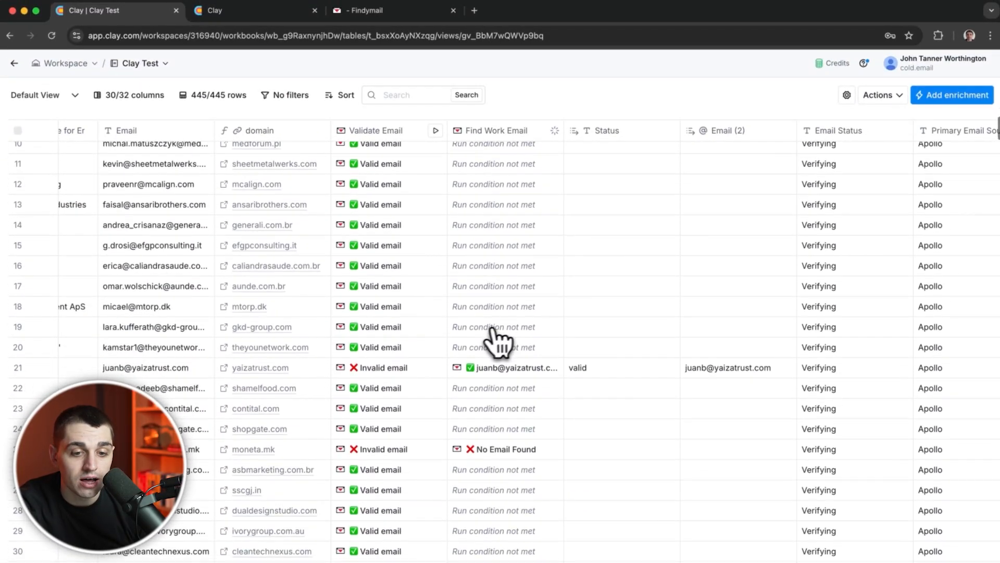
scroll(498, 448, "down", 10)
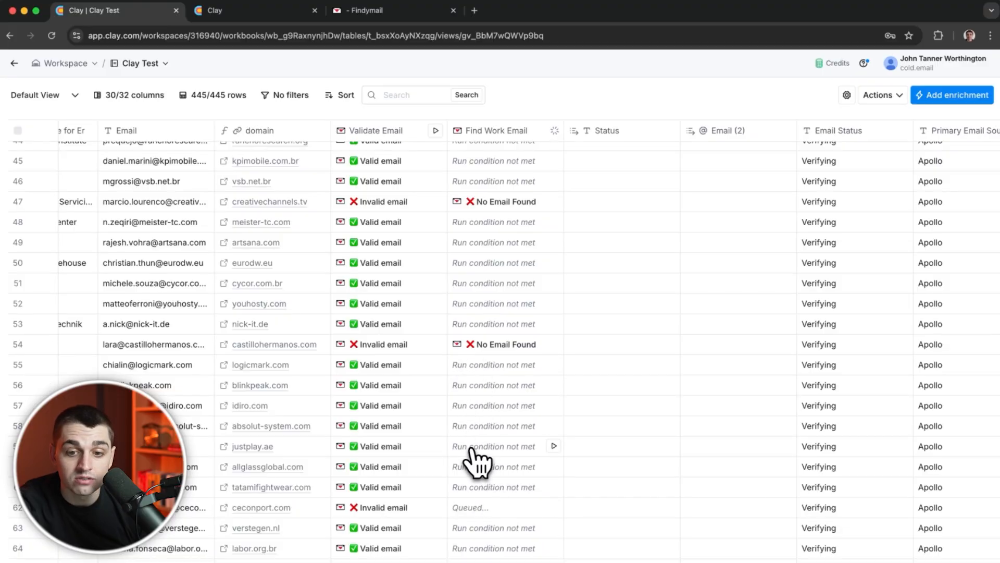
scroll(475, 494, "down", 2)
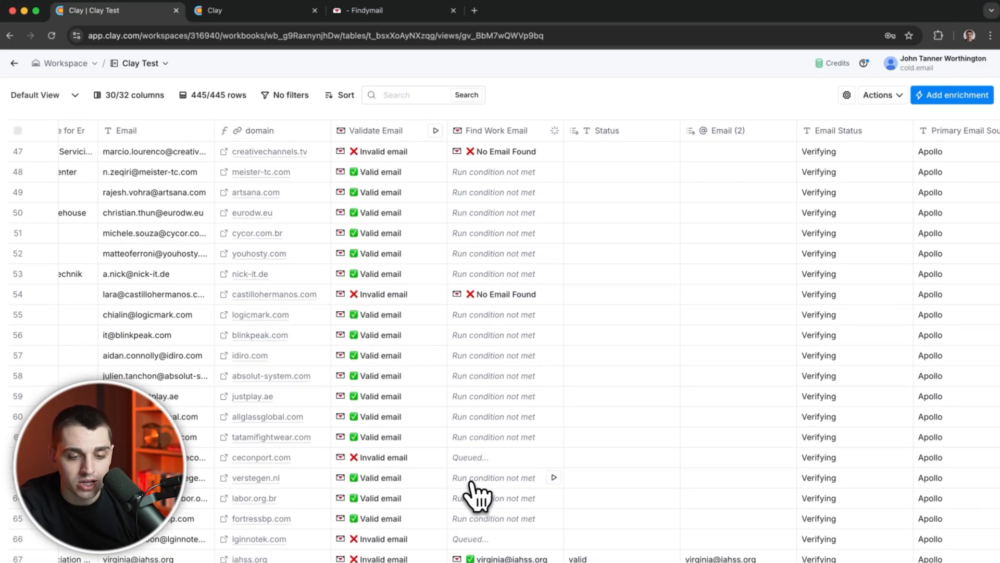
scroll(474, 493, "down", 5)
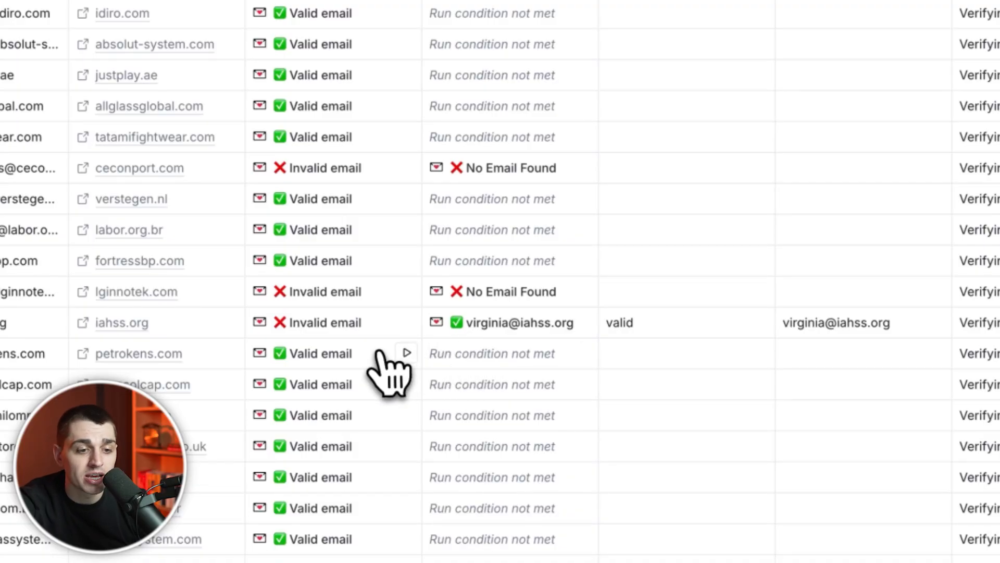
left_click_drag(313, 123, 380, 383)
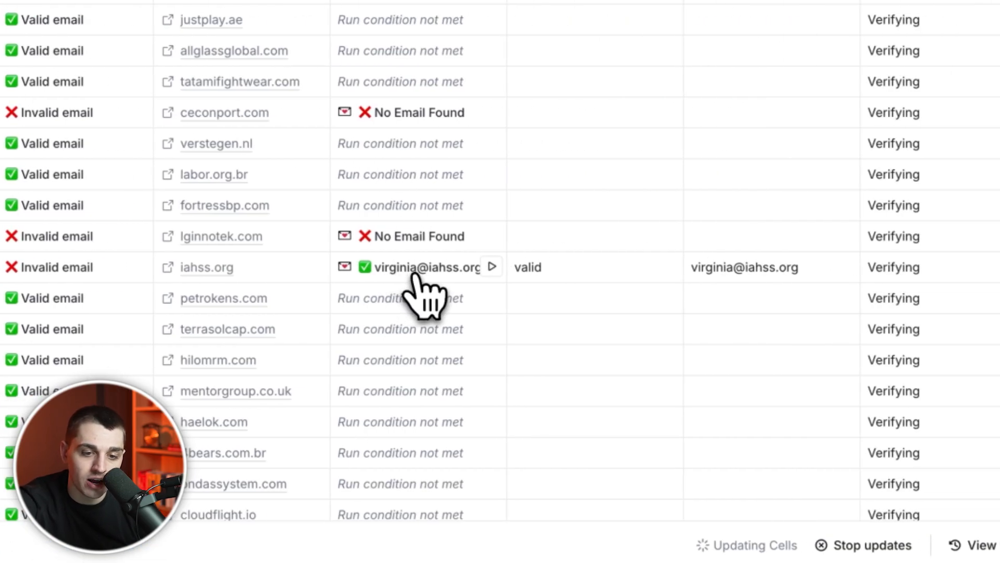
Insert a merge column directly after Email (2) and set its first input to the Email column
left_click(680, 119)
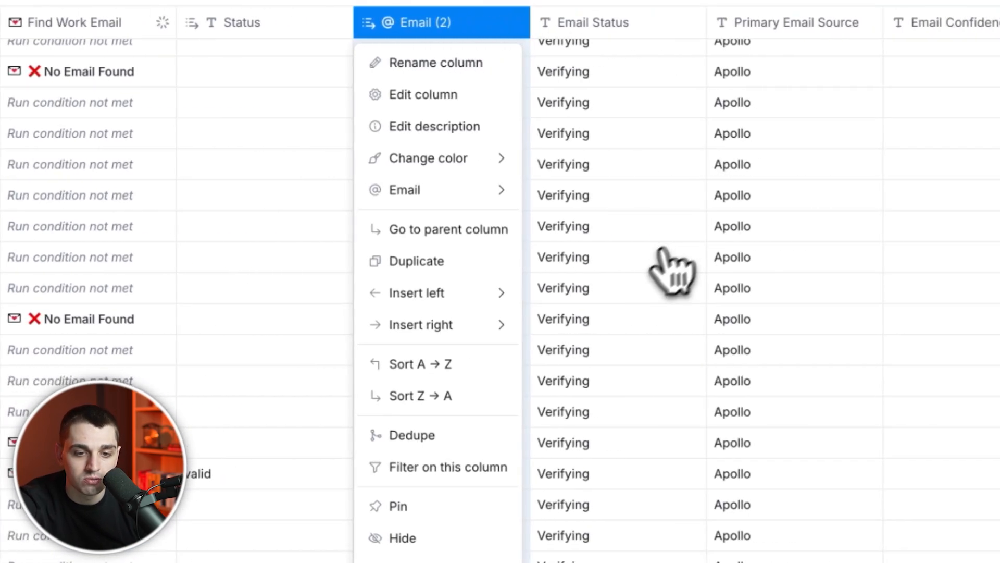
mouse_move(792, 326)
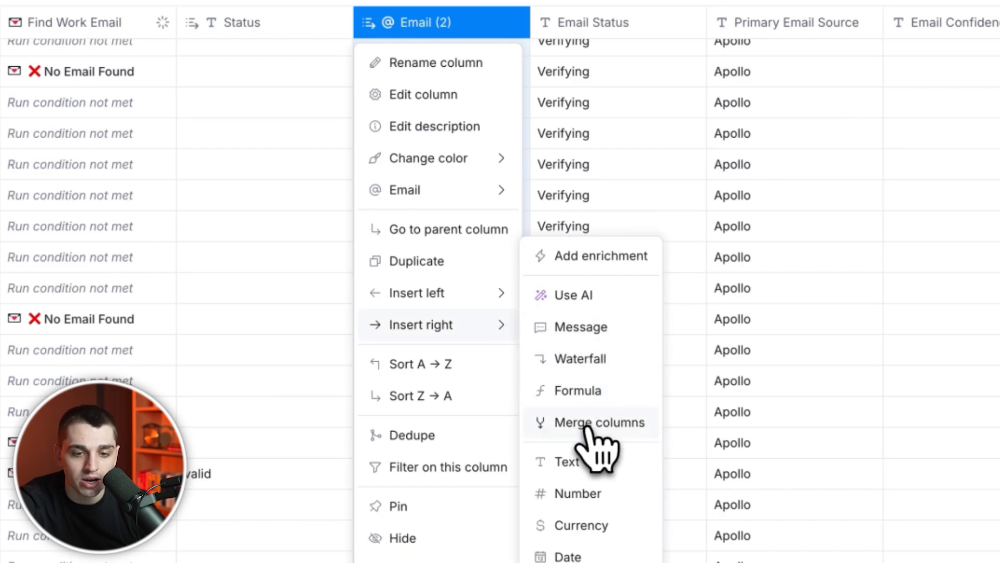
left_click(592, 423)
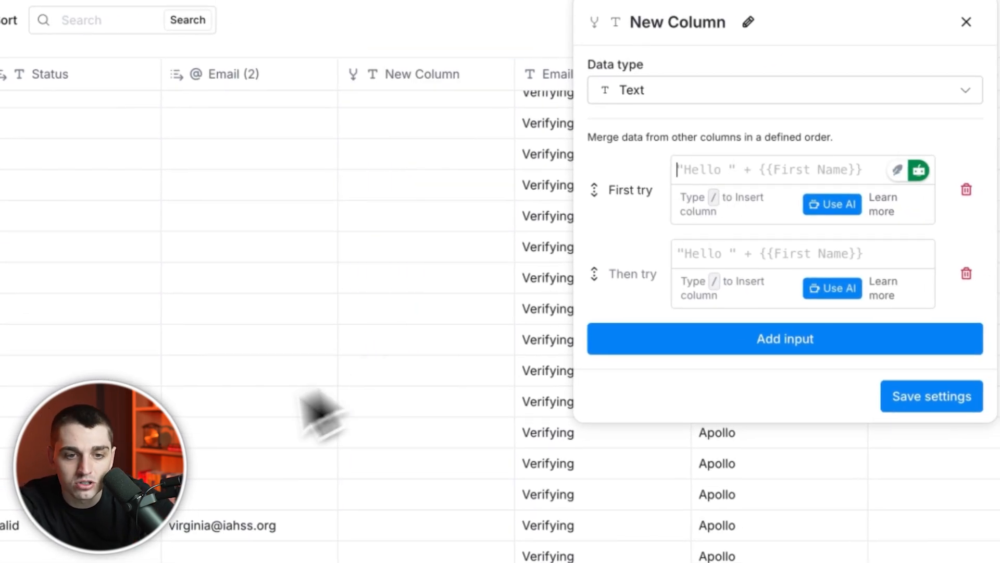
scroll(268, 436, "left", 5)
type("/email")
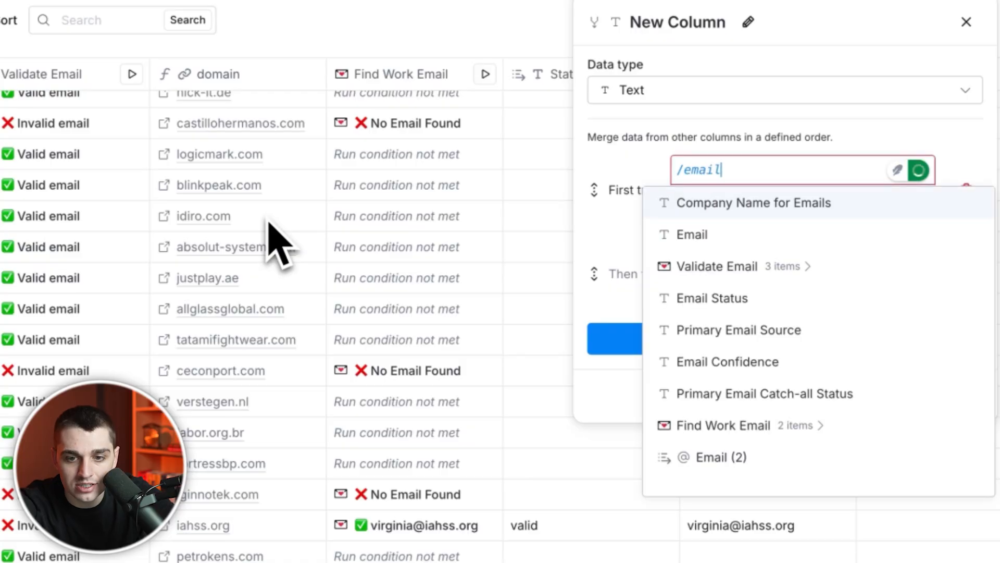
left_click(666, 234)
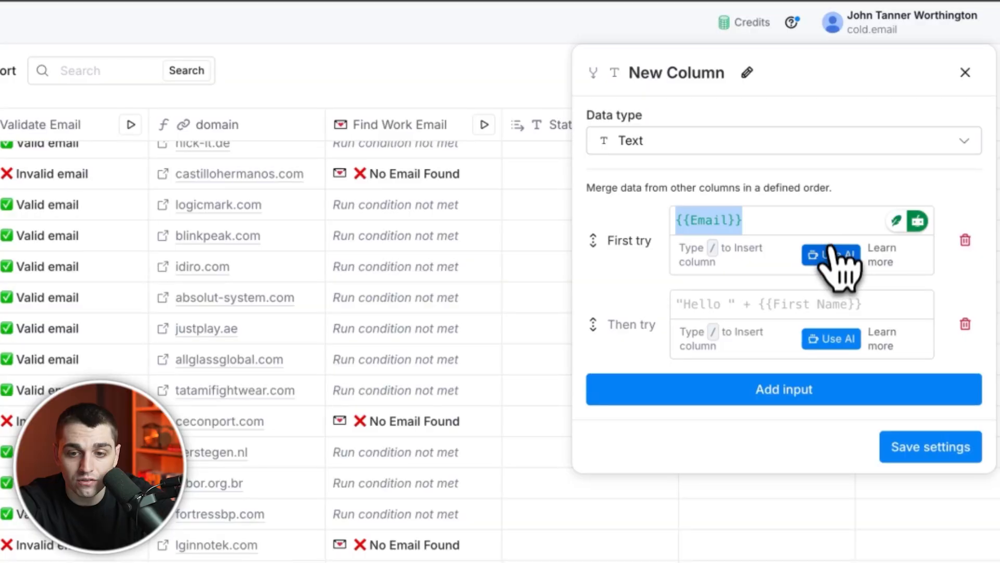
Use AI for the first merge input, describing the formula as "output" Email "only if" Validate Email's verified "is equal to true"
left_click(833, 254)
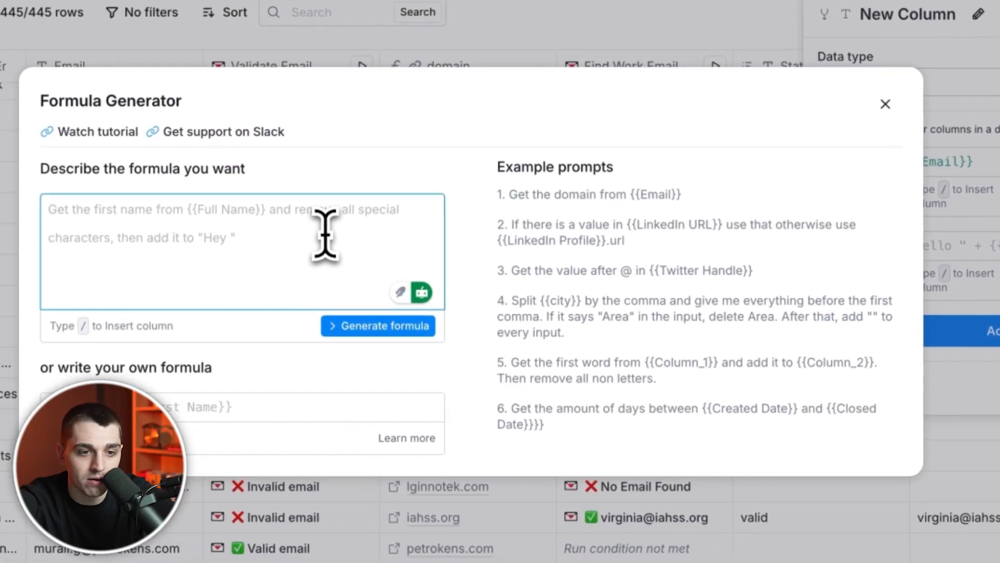
type("outpu")
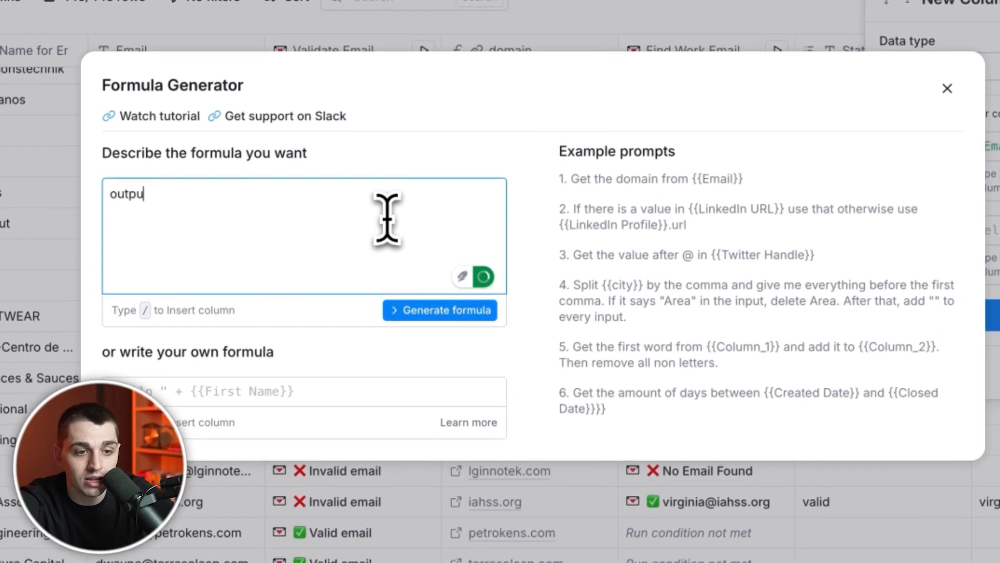
type("t /email")
left_click(347, 250)
type("only if ")
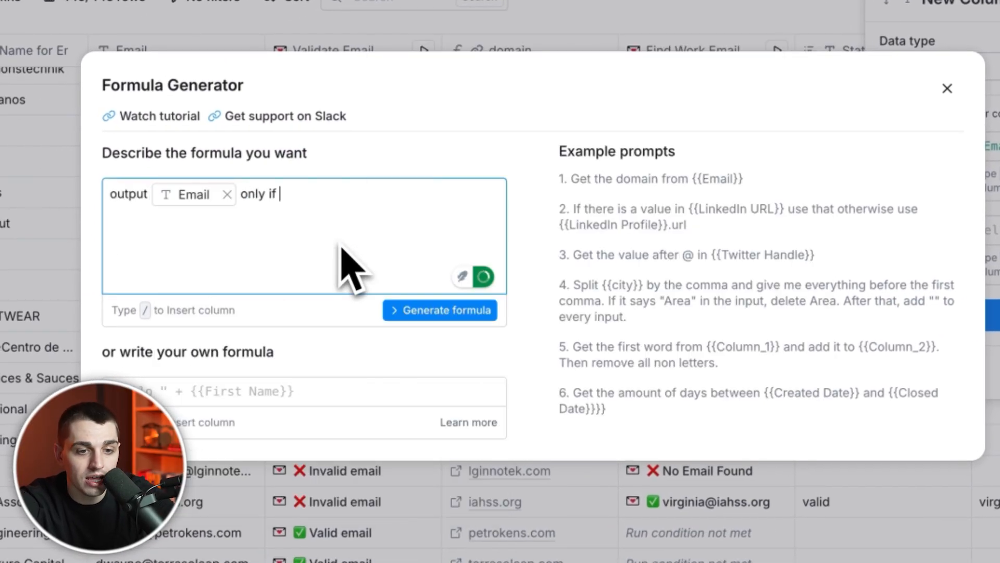
type("/")
scroll(375, 446, "down", 2)
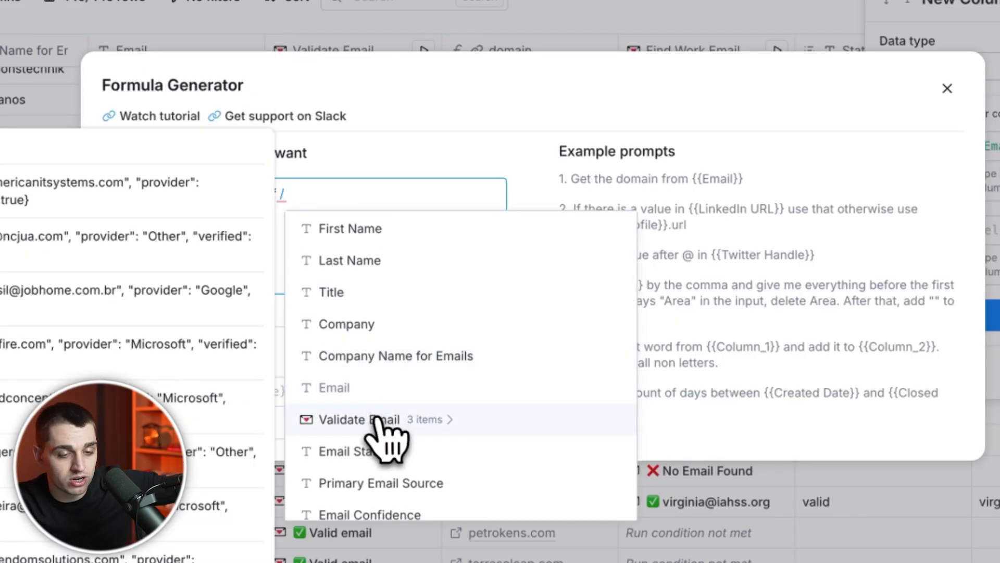
left_click(380, 419)
left_click(401, 353)
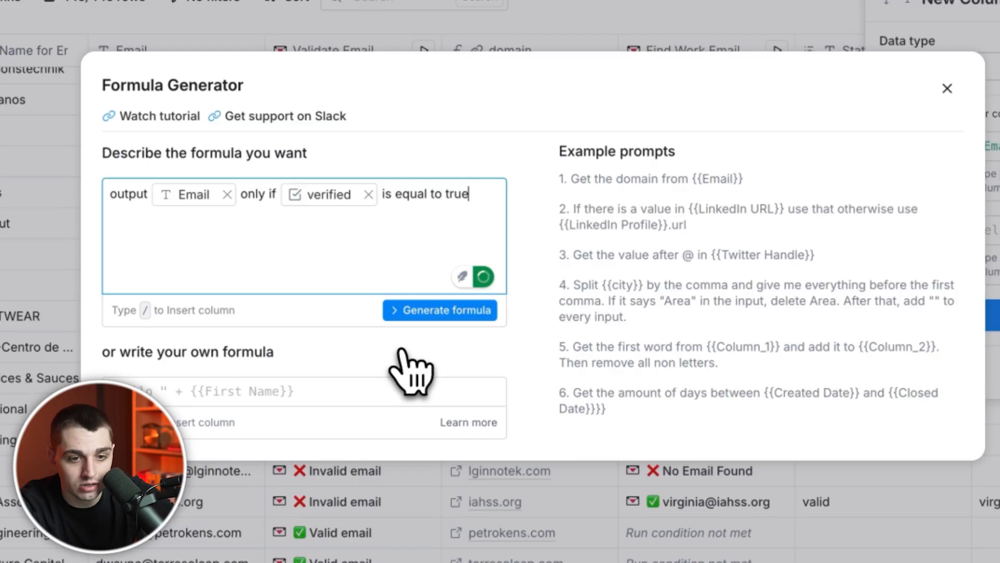
Generate and accept the formula, and save the merge column with it as the only input
left_click(440, 310)
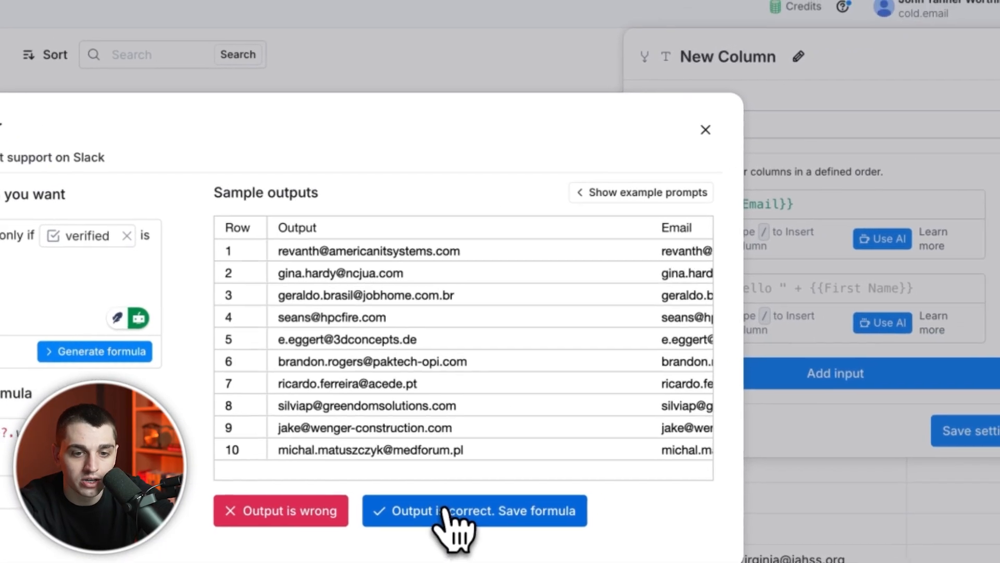
left_click(759, 409)
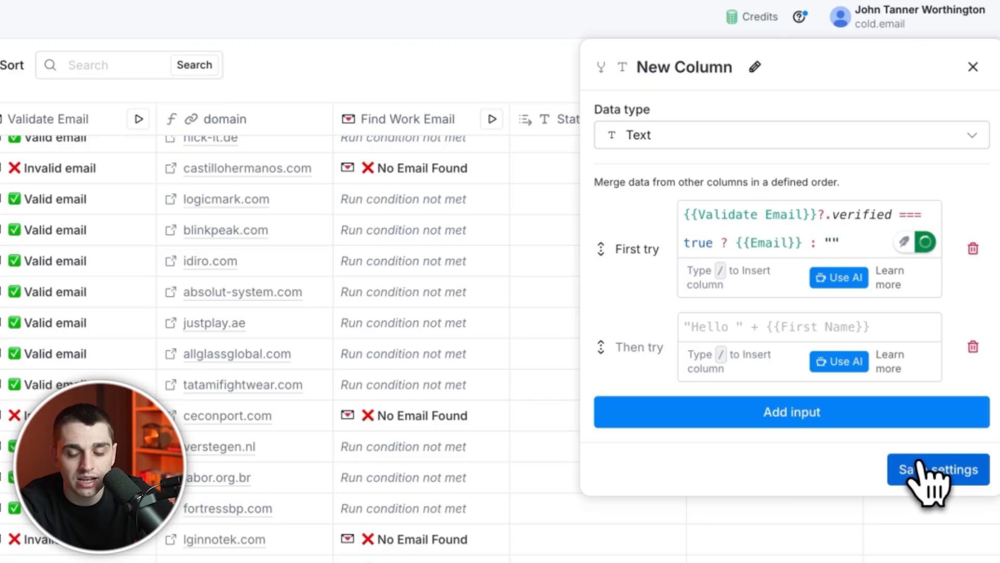
left_click(972, 348)
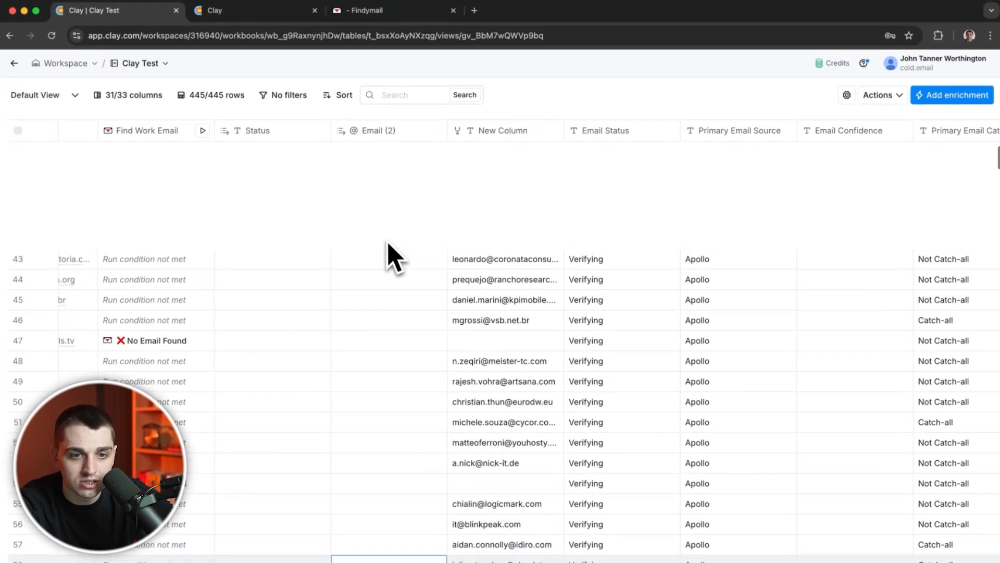
Pin the original Email column and the Validate Email column so they stay beside the merge column
scroll(388, 242, "up", 14)
scroll(387, 241, "left", 7)
left_click(139, 131)
scroll(139, 130, "left", 6)
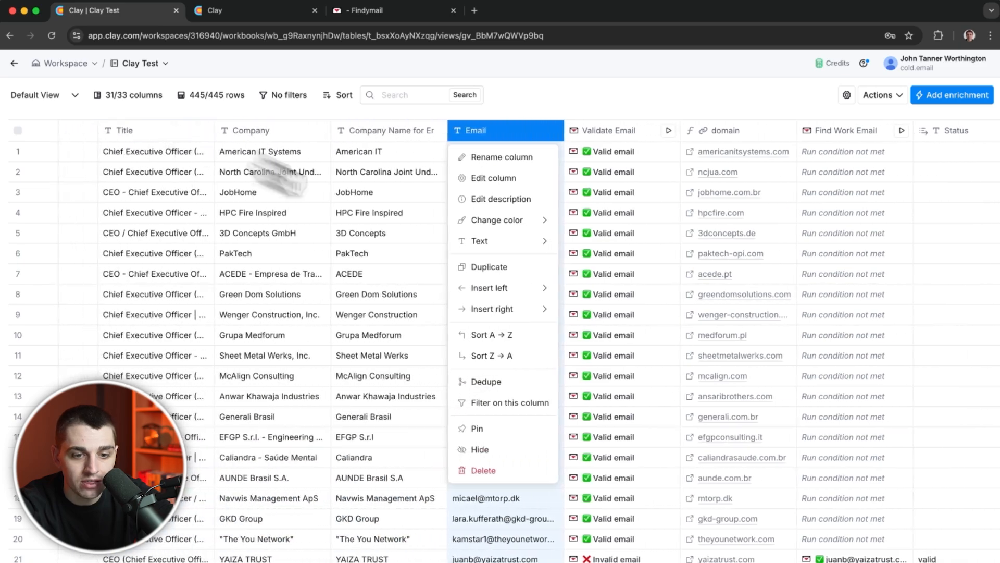
left_click(477, 428)
scroll(343, 396, "right", 8)
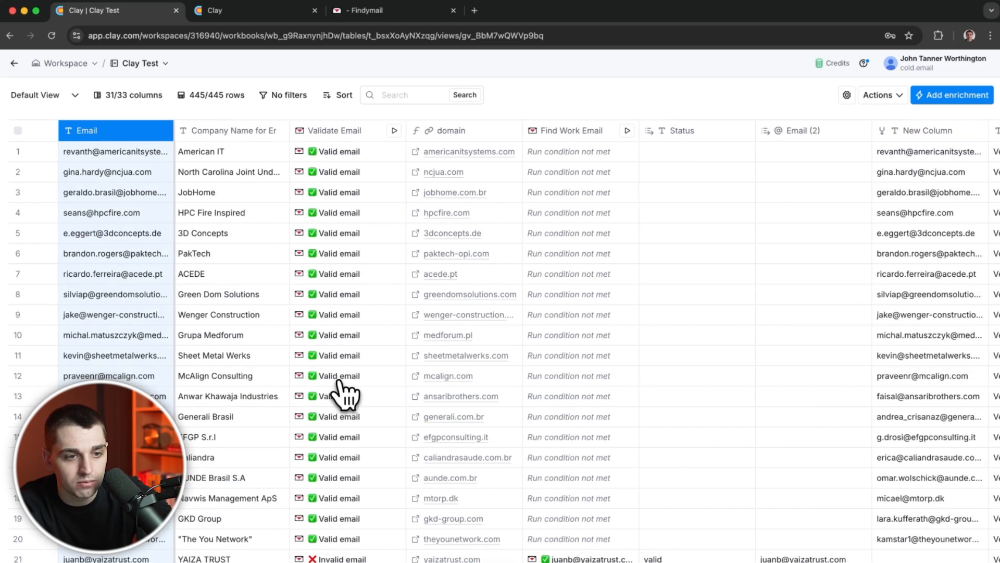
scroll(344, 396, "right", 10)
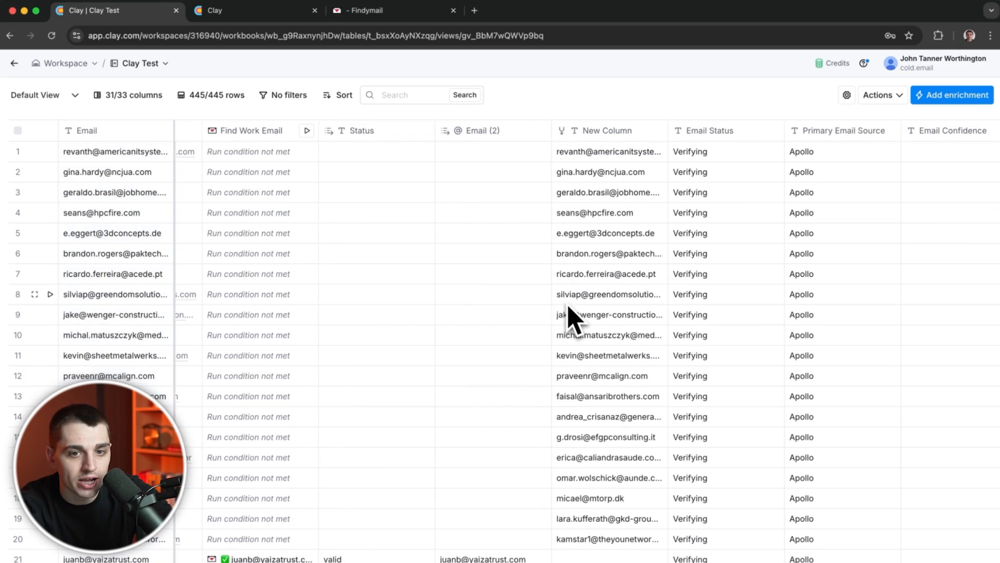
scroll(568, 320, "left", 10)
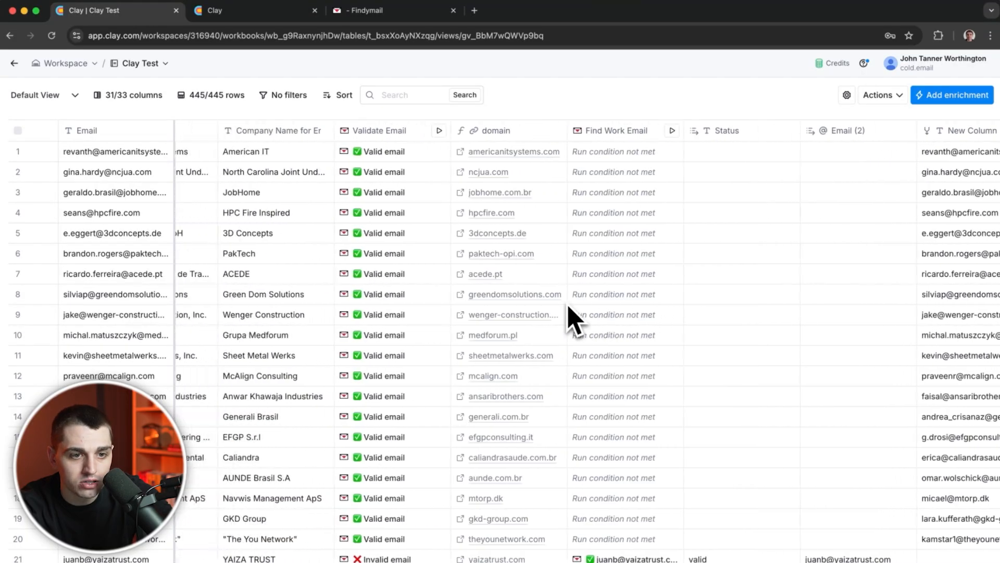
left_click(392, 132)
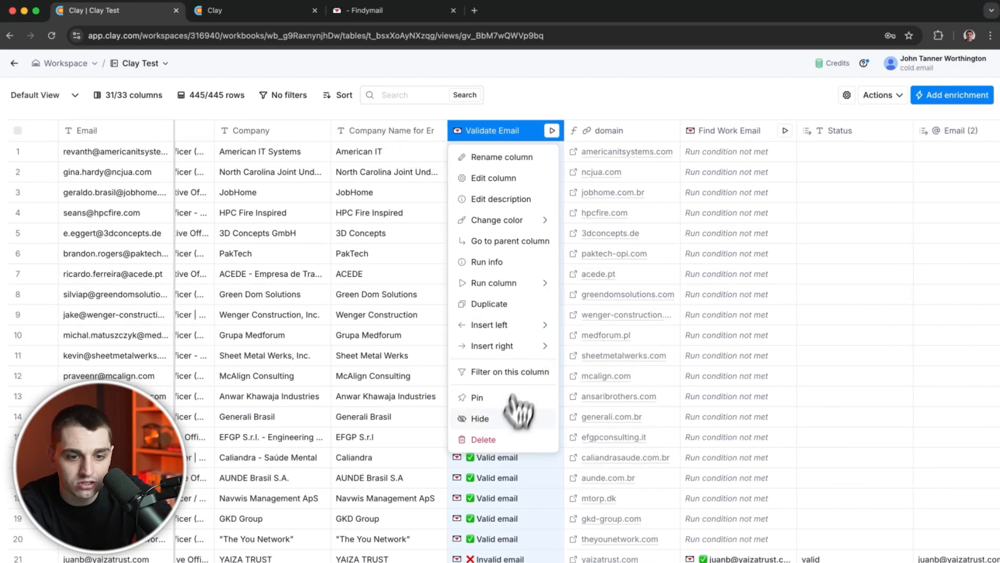
left_click(508, 401)
Compare the merge column's values with the Email and Validate Email columns down the table
scroll(585, 402, "right", 10)
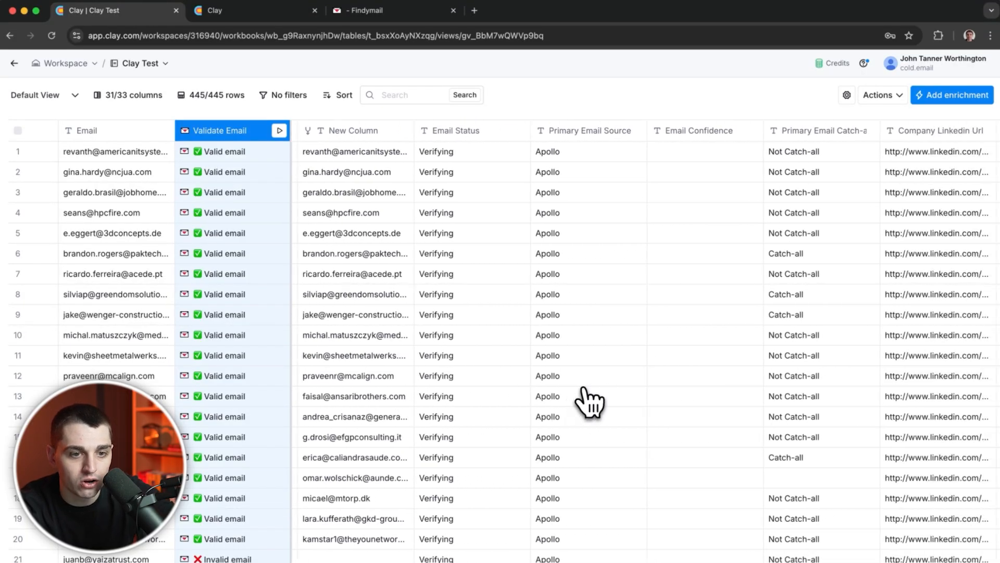
scroll(589, 402, "left", 1)
scroll(443, 424, "right", 1)
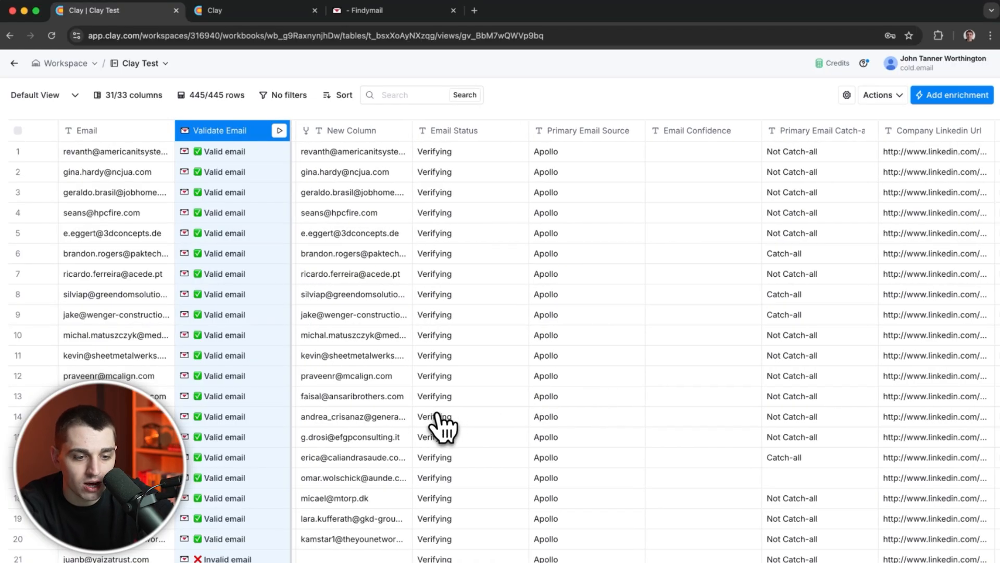
scroll(319, 388, "down", 4)
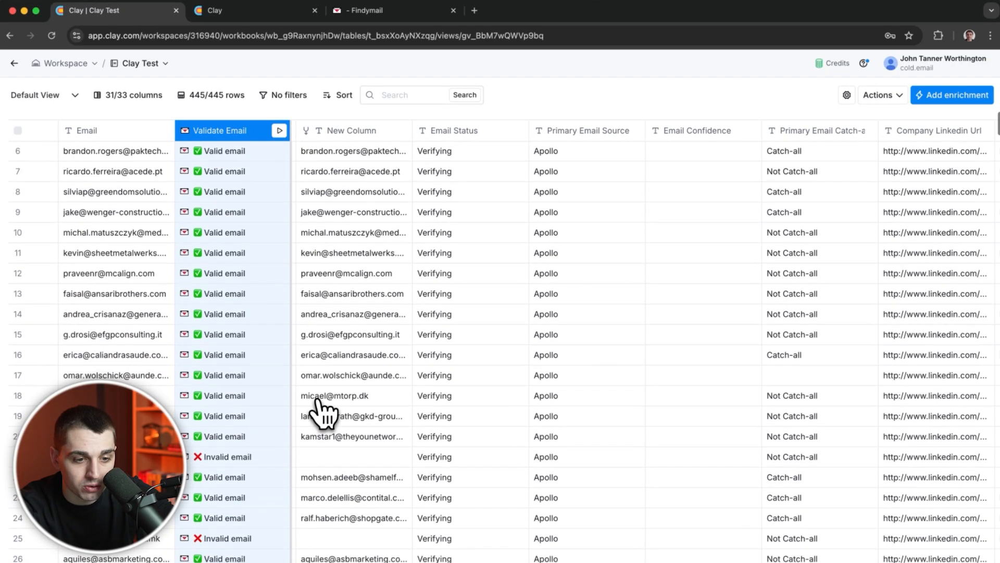
scroll(377, 508, "down", 7)
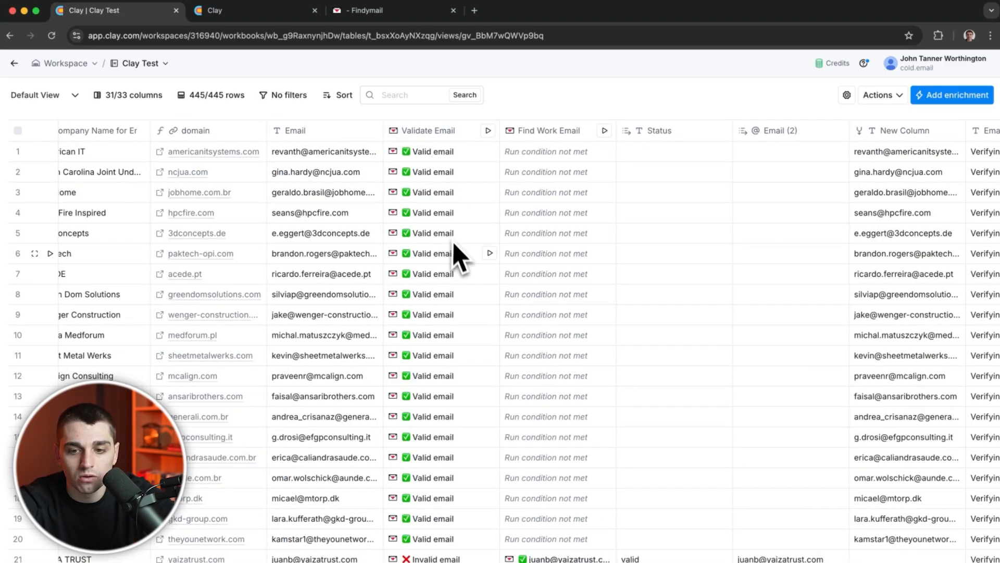
Check row 21's found address in Email (2), and inspect row 25's Find Work Email cell details
scroll(564, 260, "down", 4)
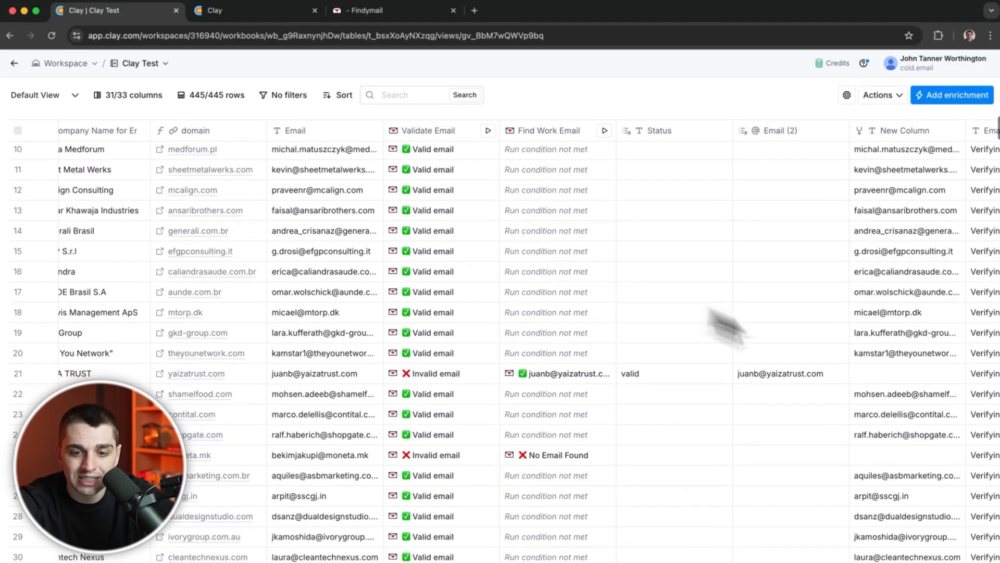
left_click(804, 379)
scroll(750, 413, "down", 4)
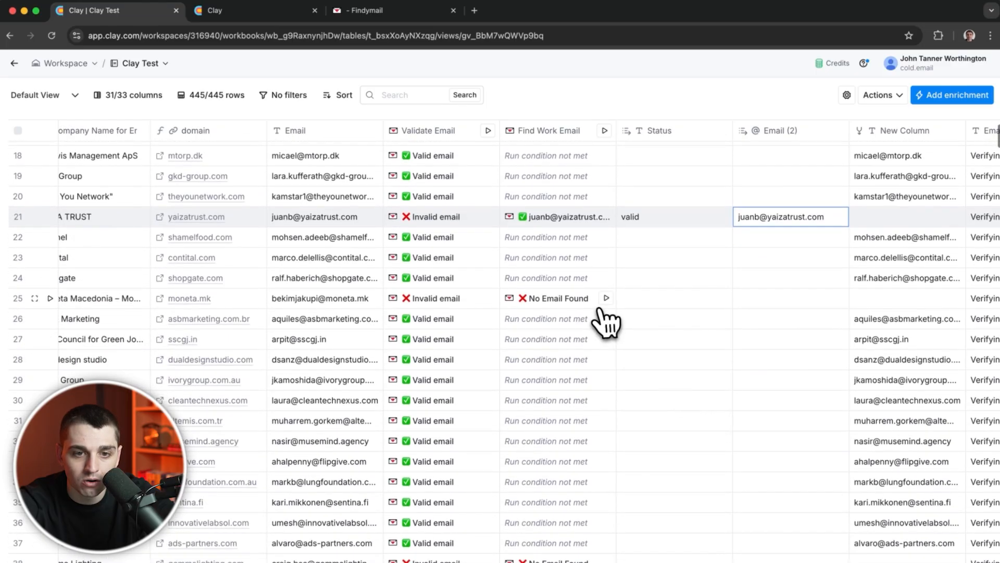
left_click(570, 301)
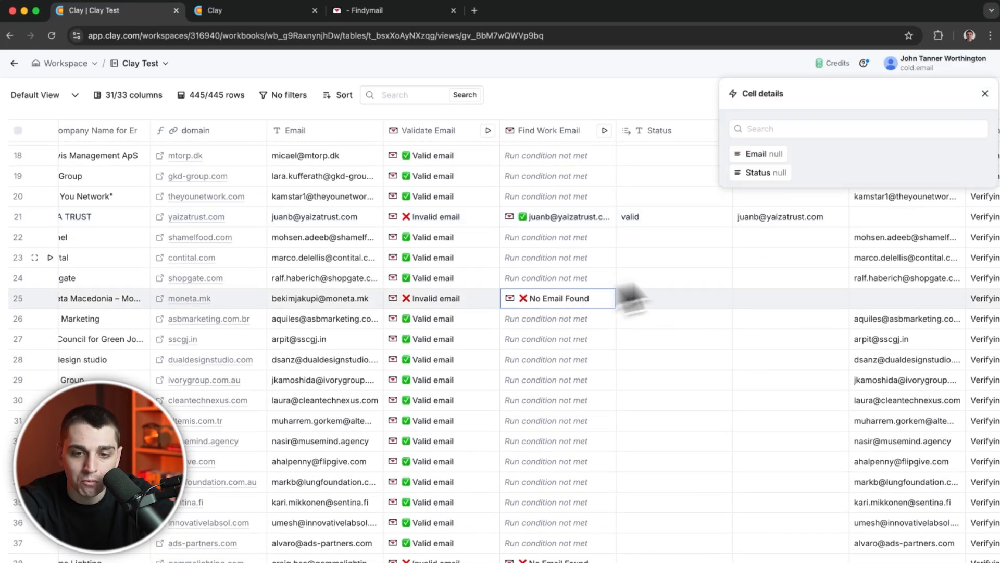
left_click(761, 299)
left_click(985, 93)
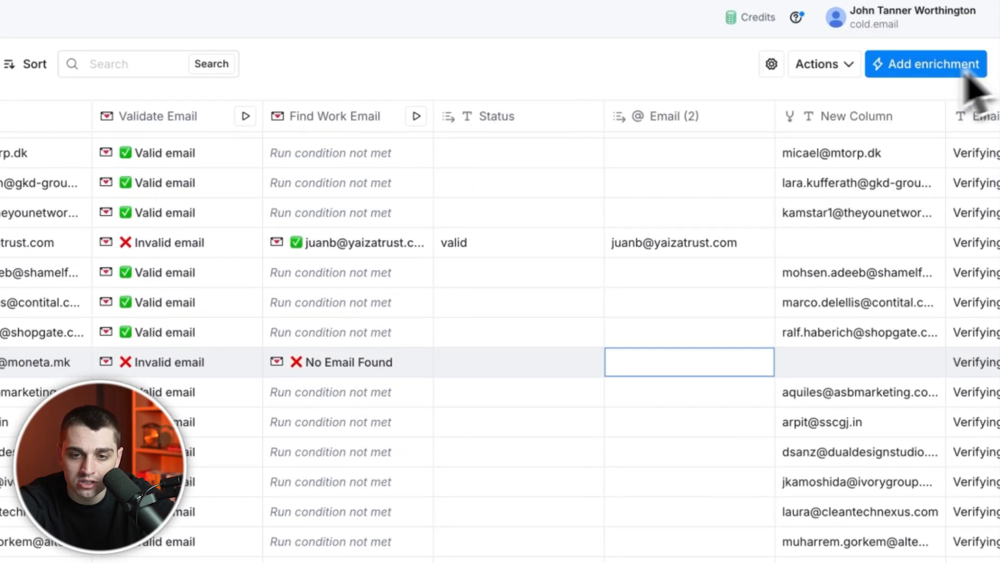
Add the email property of Find Work Email as the merge column's second input, after the validated-email formula
left_click(821, 115)
scroll(826, 157, "right", 10)
left_click(319, 190)
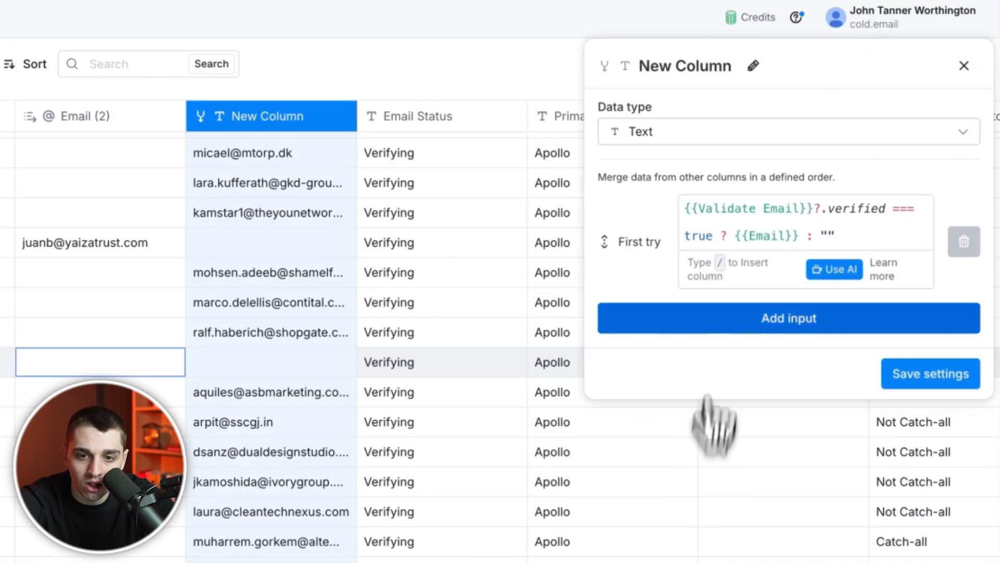
left_click(904, 318)
type("/")
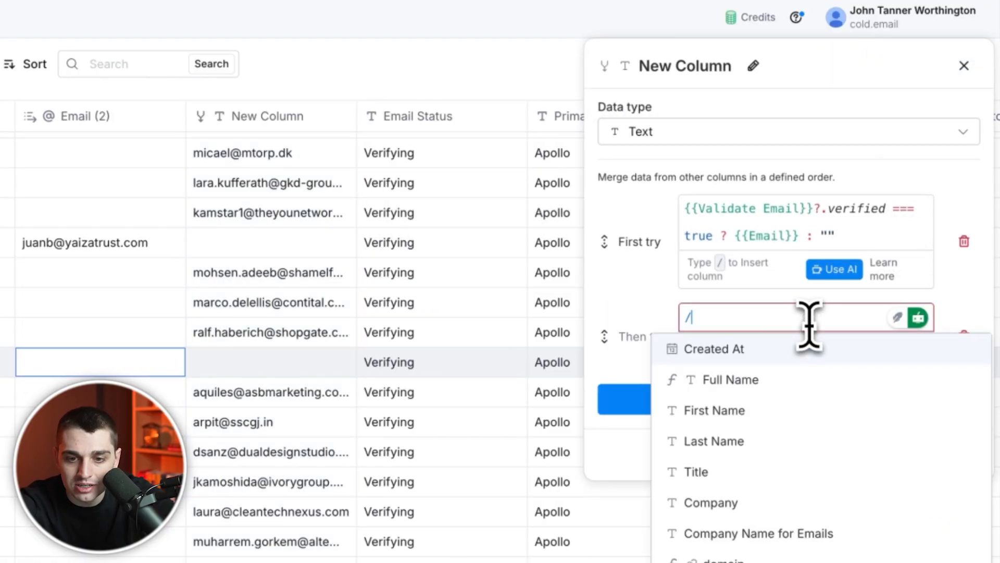
scroll(823, 521, "down", 5)
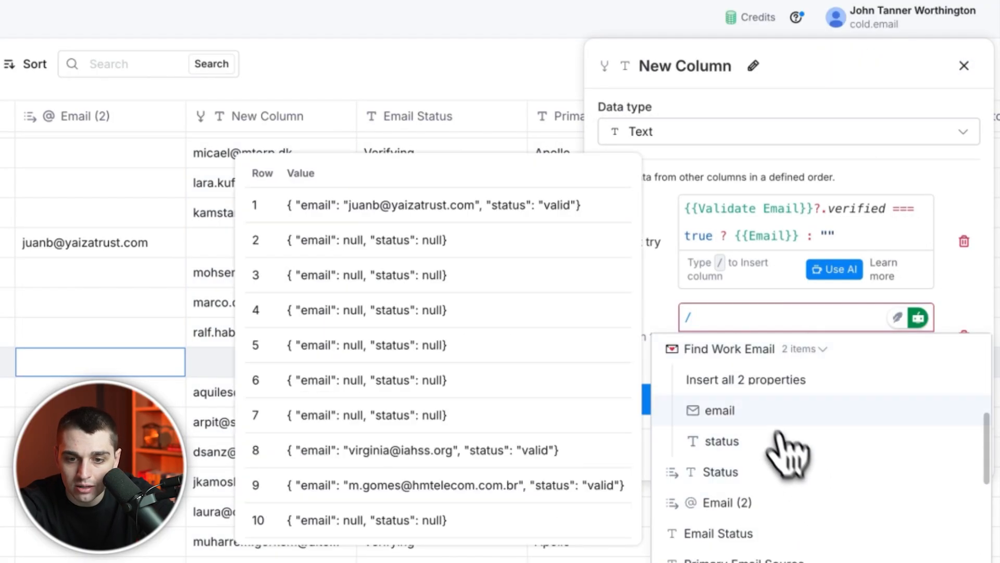
left_click(768, 416)
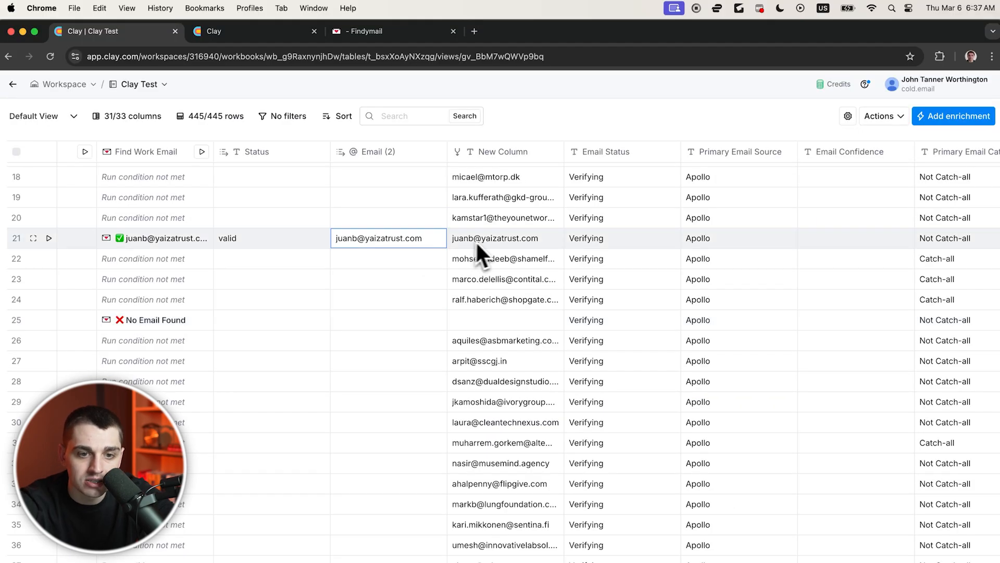
Rename the merge column to Final Email
left_click(491, 148)
left_click(489, 177)
type("F")
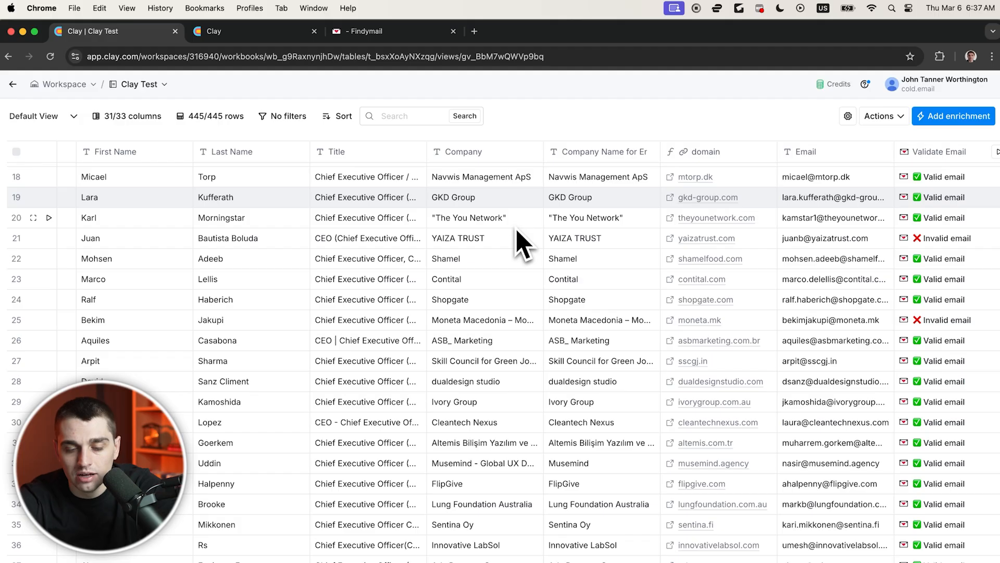
Review the table's columns from the contact details and email results through to Annual Revenue
scroll(518, 233, "right", 5)
scroll(517, 233, "right", 15)
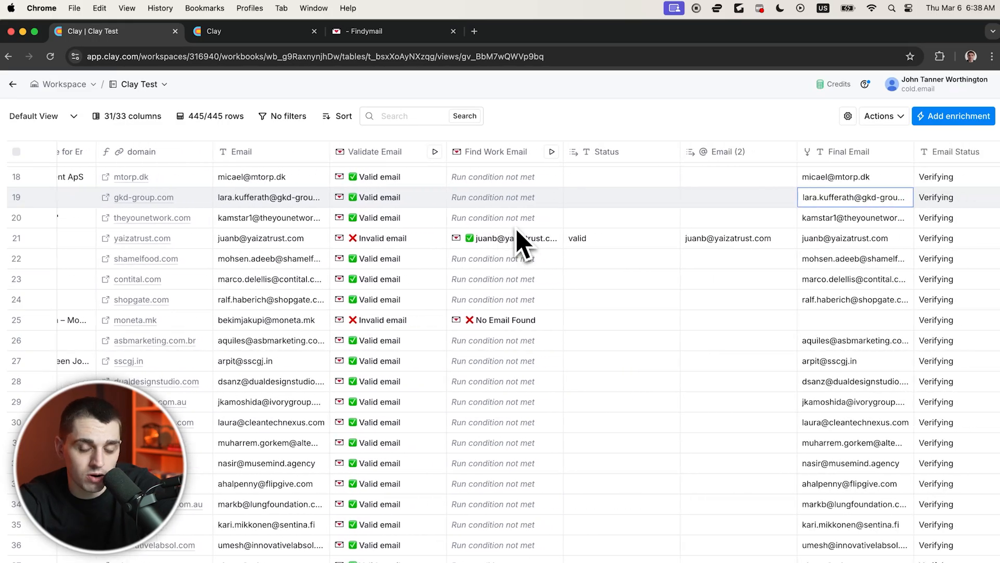
scroll(519, 240, "right", 10)
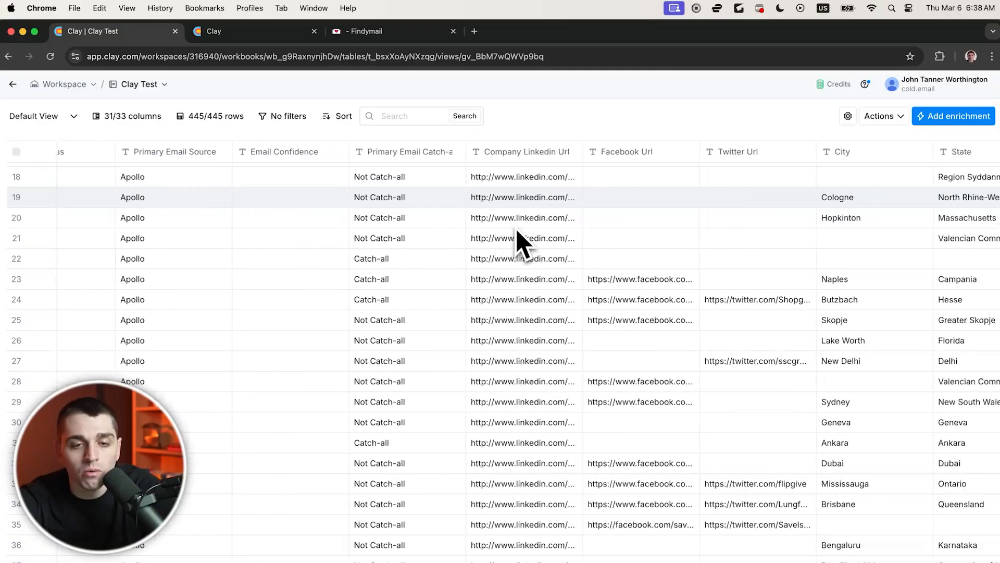
scroll(521, 243, "right", 10)
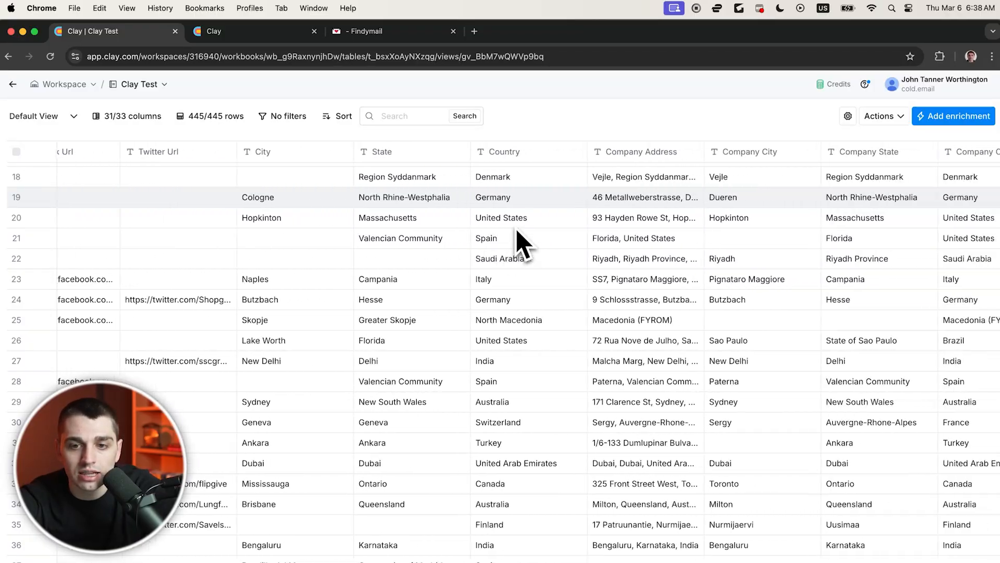
scroll(521, 244, "right", 3)
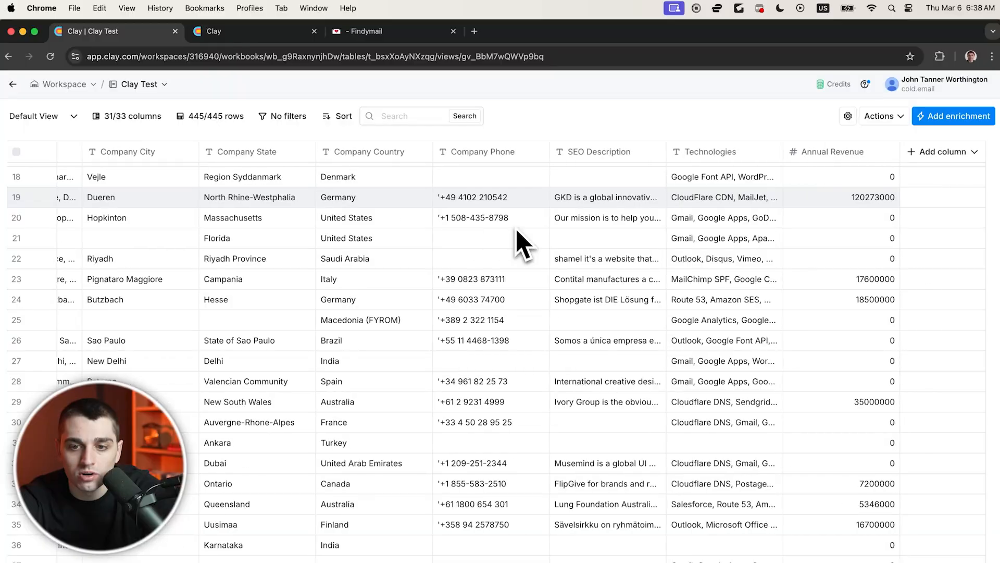
scroll(521, 244, "left", 20)
scroll(518, 235, "left", 15)
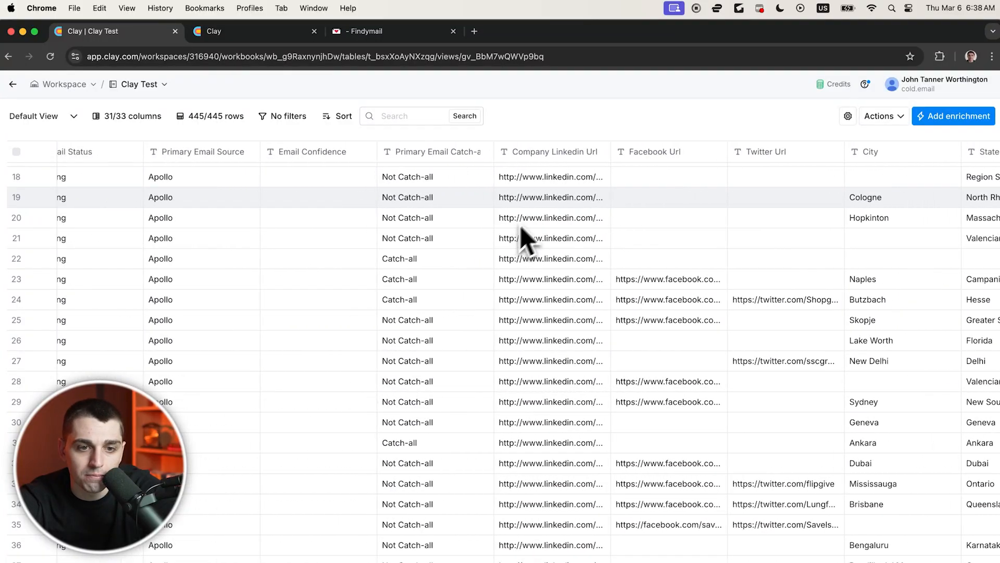
scroll(538, 267, "left", 3)
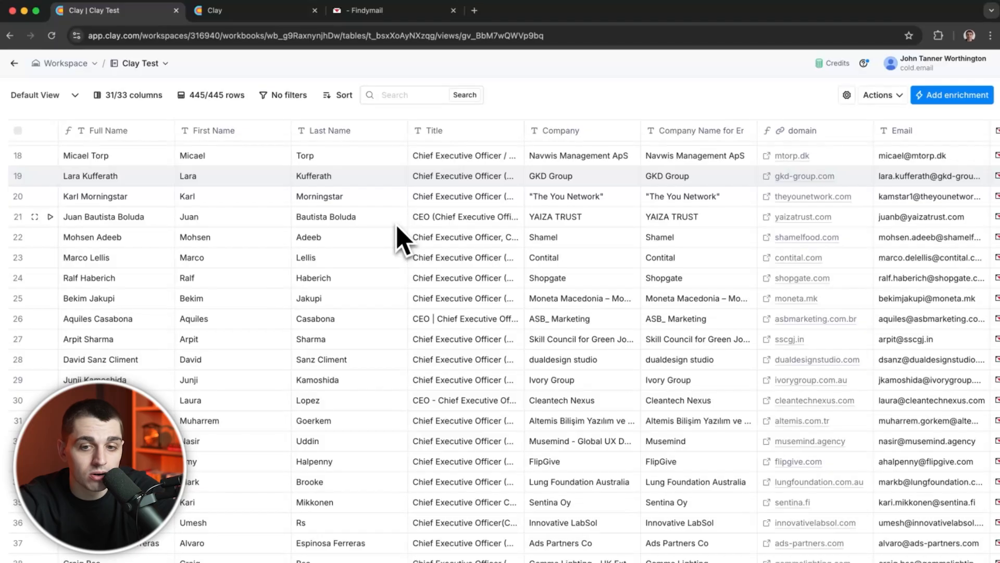
Insert a Use AI column immediately after the Final Email column
scroll(834, 187, "right", 15)
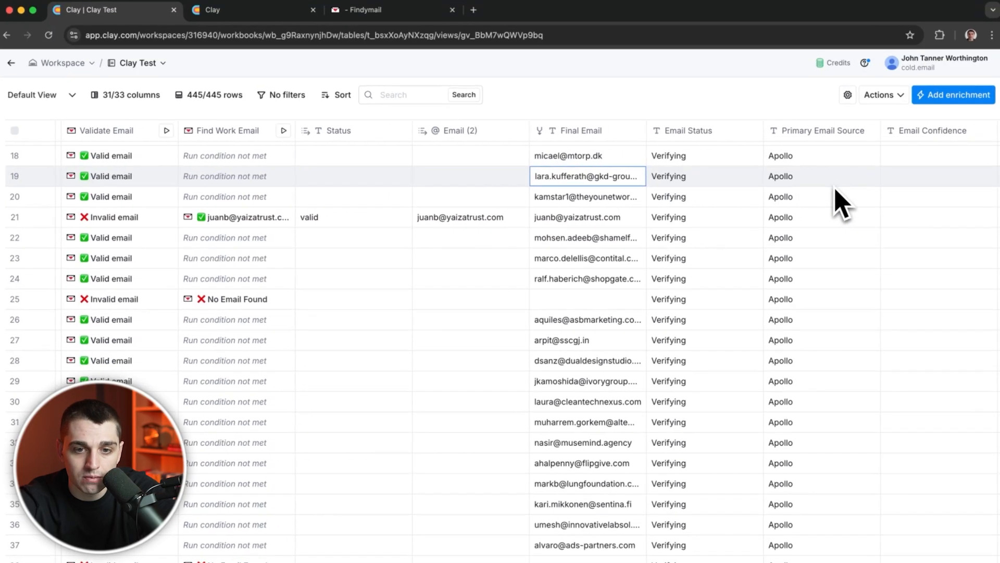
left_click(618, 136)
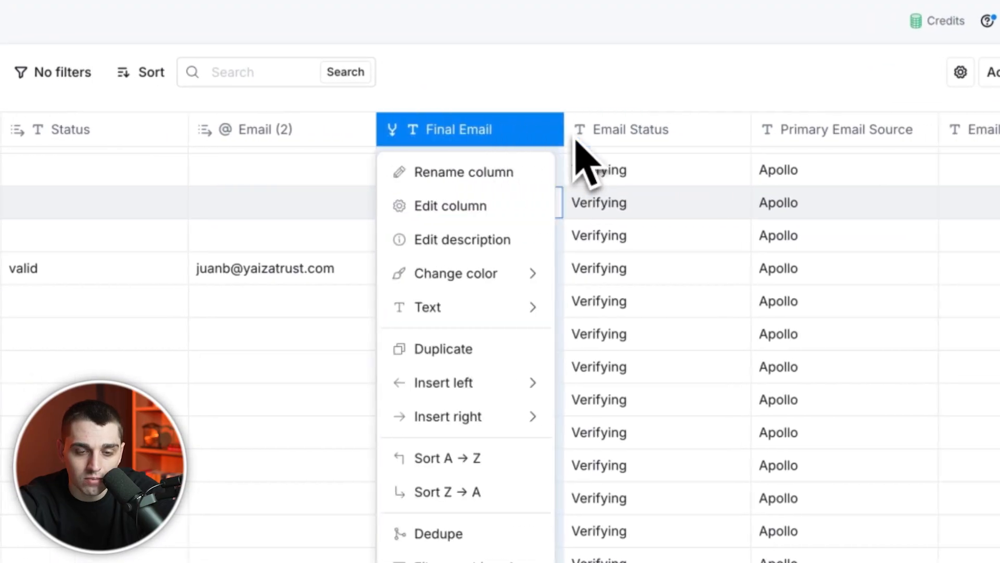
mouse_move(417, 421)
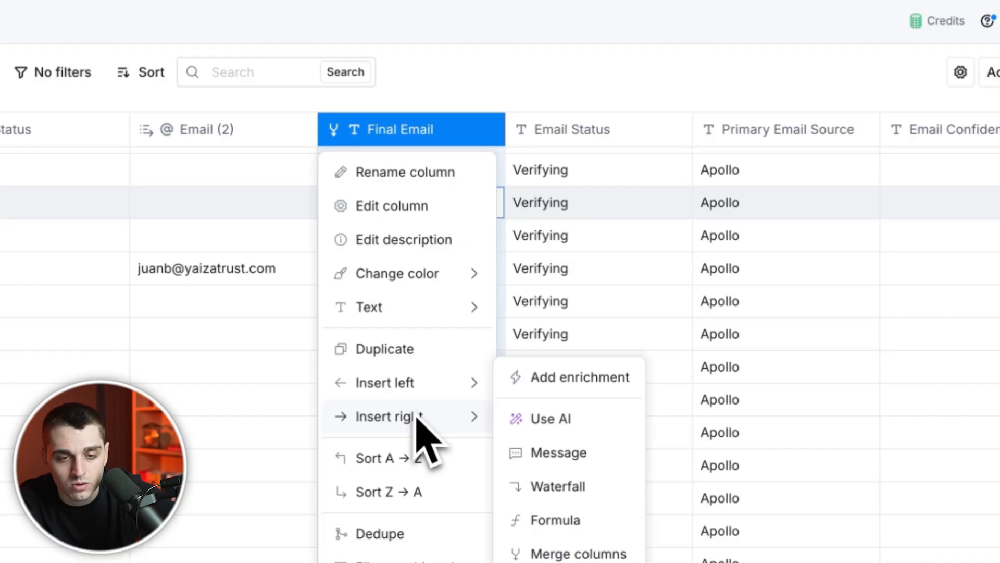
left_click(563, 424)
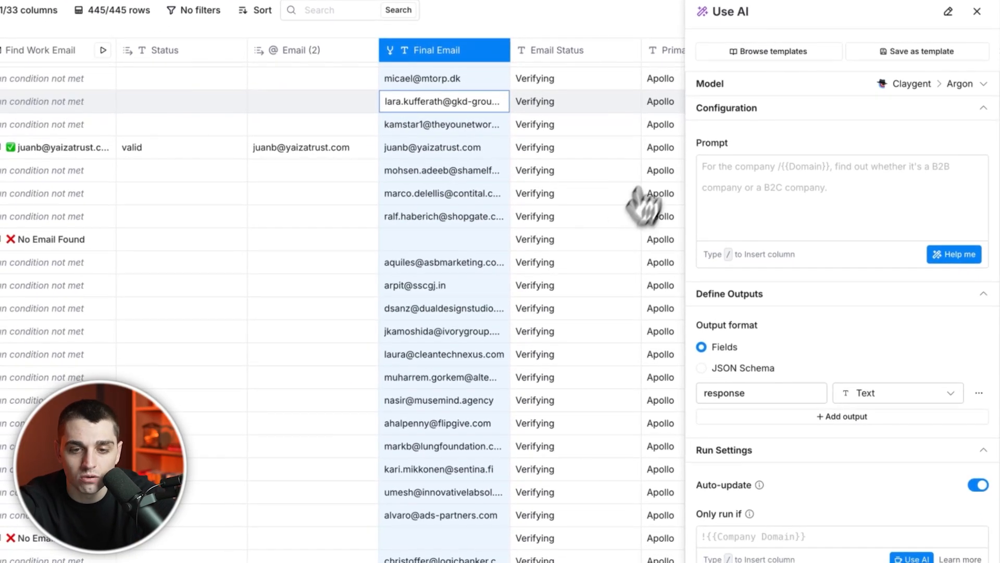
Set the AI column's model to OpenAI GPT 4o Mini, using the account named clay openai api key
left_click(763, 86)
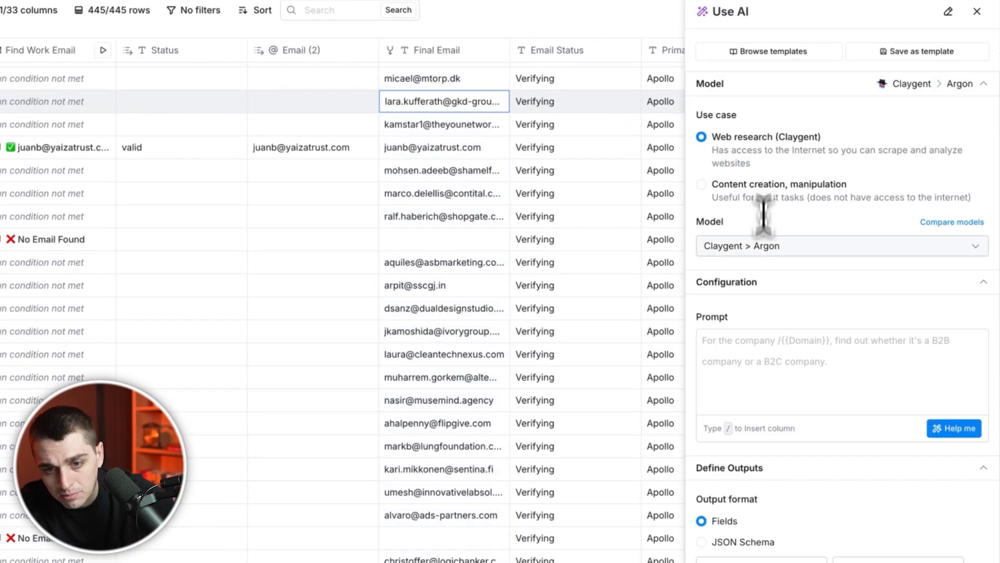
left_click(764, 245)
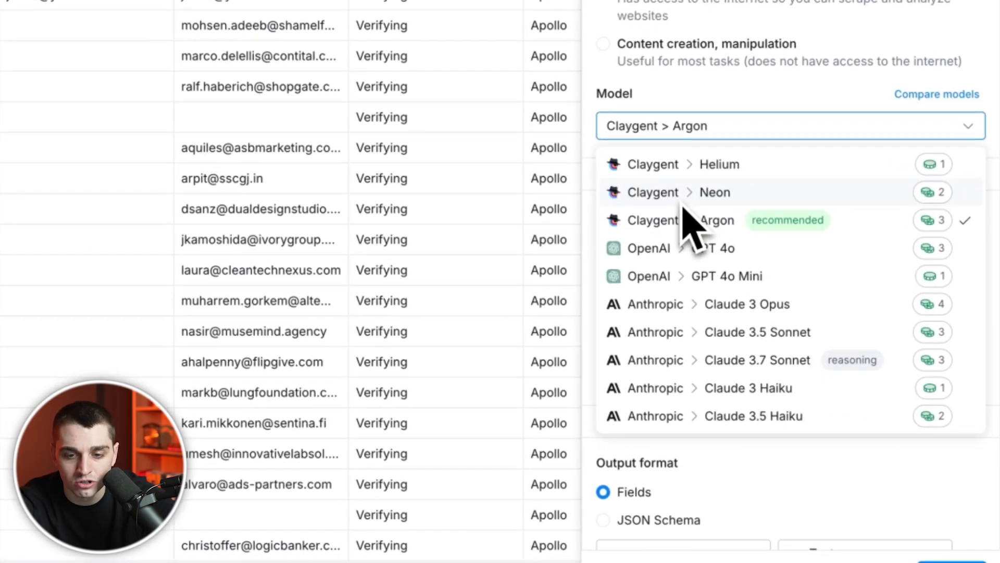
left_click(680, 276)
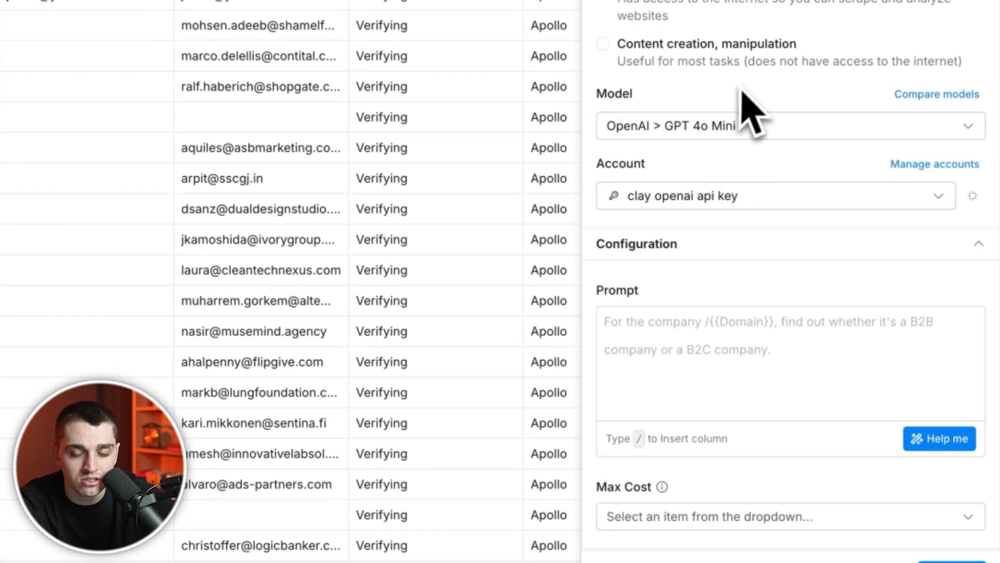
left_click(715, 197)
left_click(696, 268)
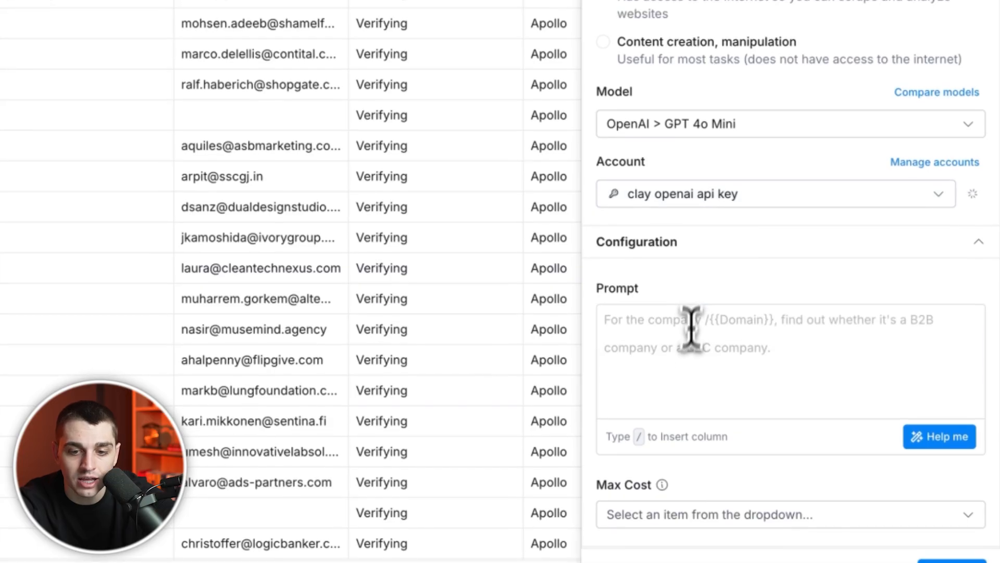
Write the prompt's opening: "i want to find the linkedin url of" Full Name "who works at" Company "which company has website of" Company
left_click(690, 344)
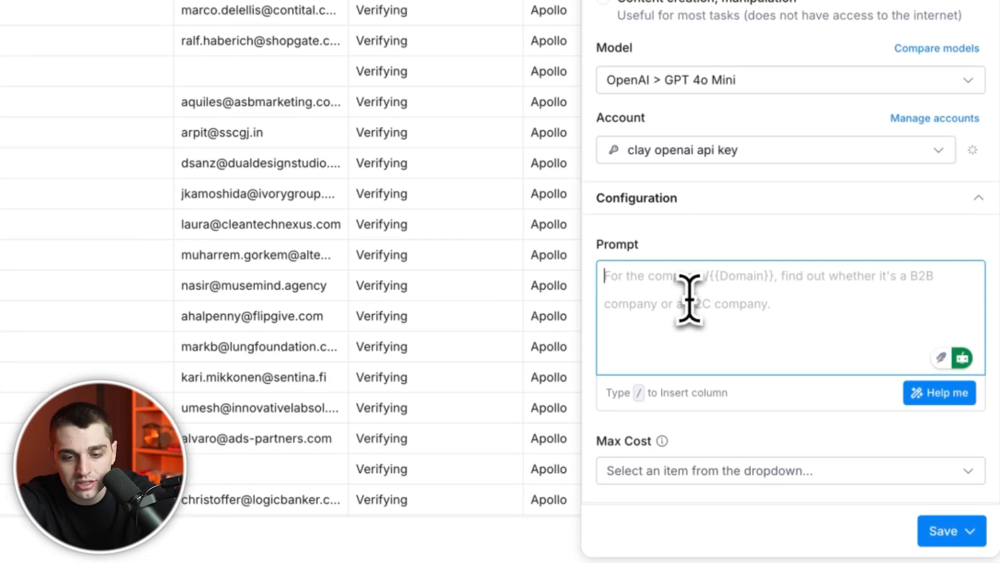
type("i")
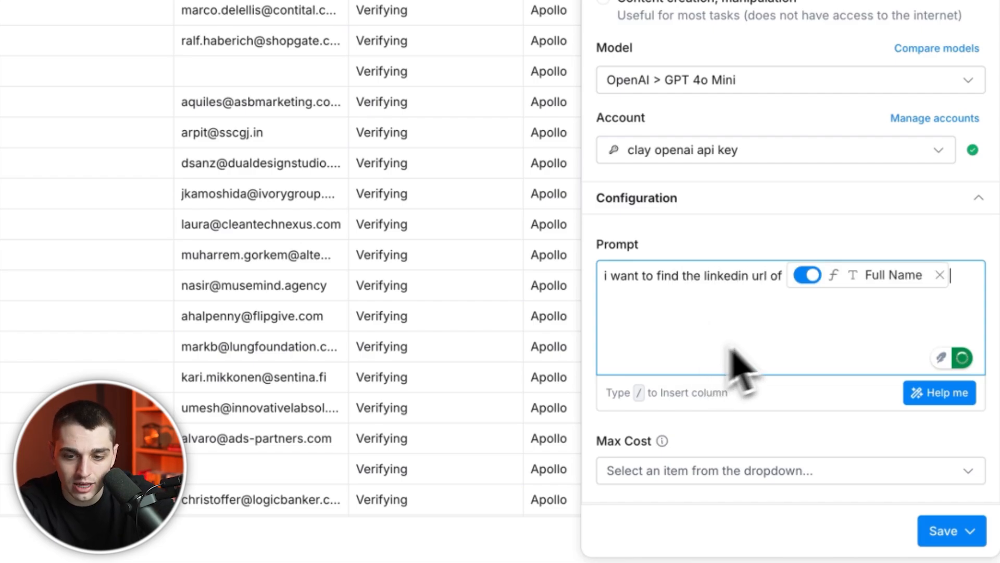
type("who works at /")
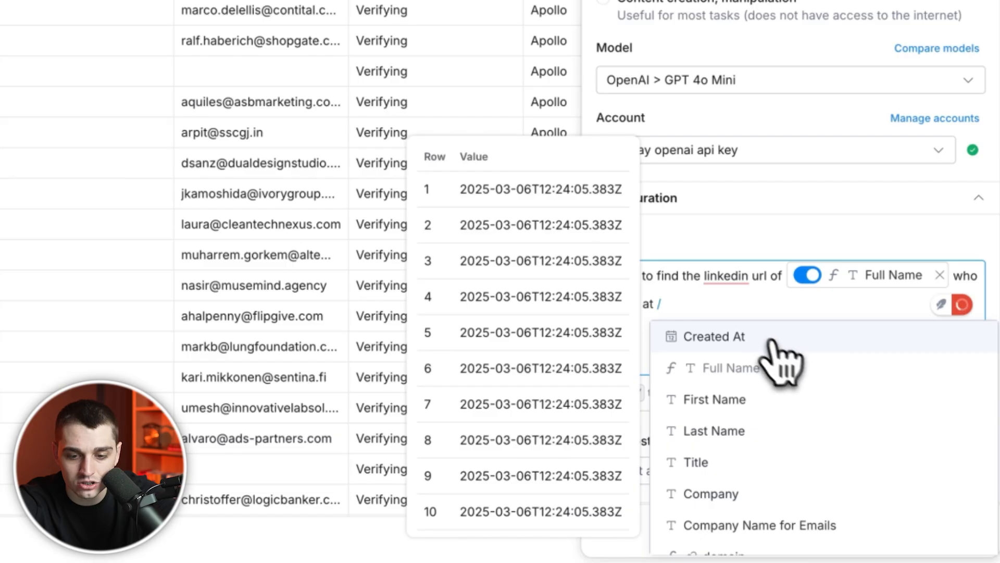
left_click(775, 493)
type("which comp")
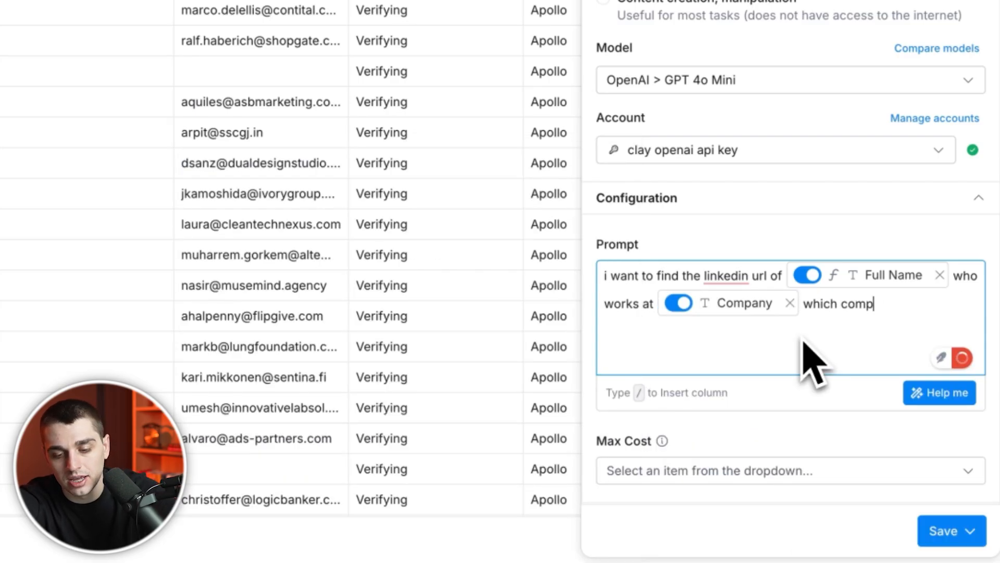
type(" /")
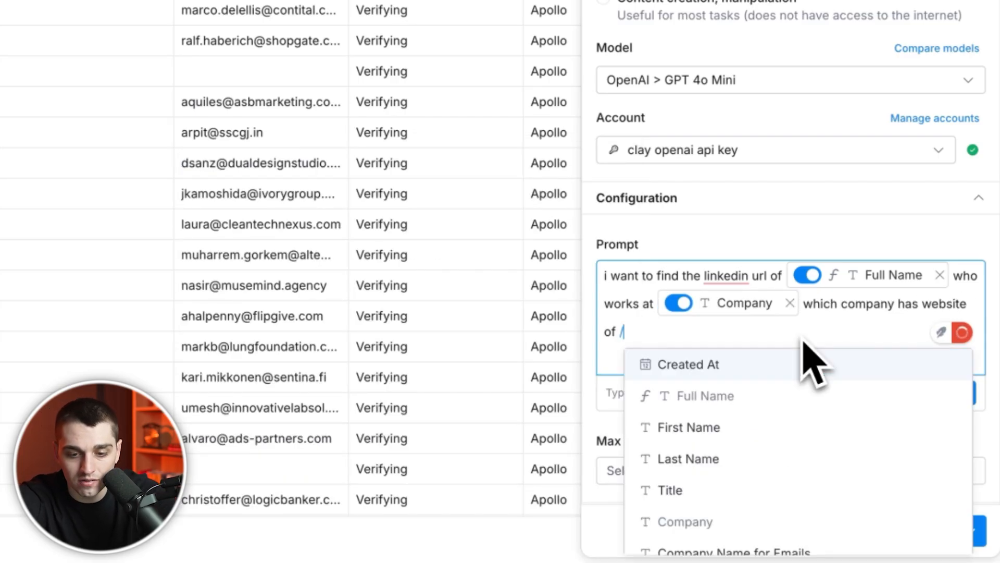
type("co")
key("Return")
Add a paragraph: "The best way to find it, is to do a google search query of" Full Name, Company and "linkedin" in quotes
key("Return")
key("Return")
type("The best way to find it is to do a google search query of")
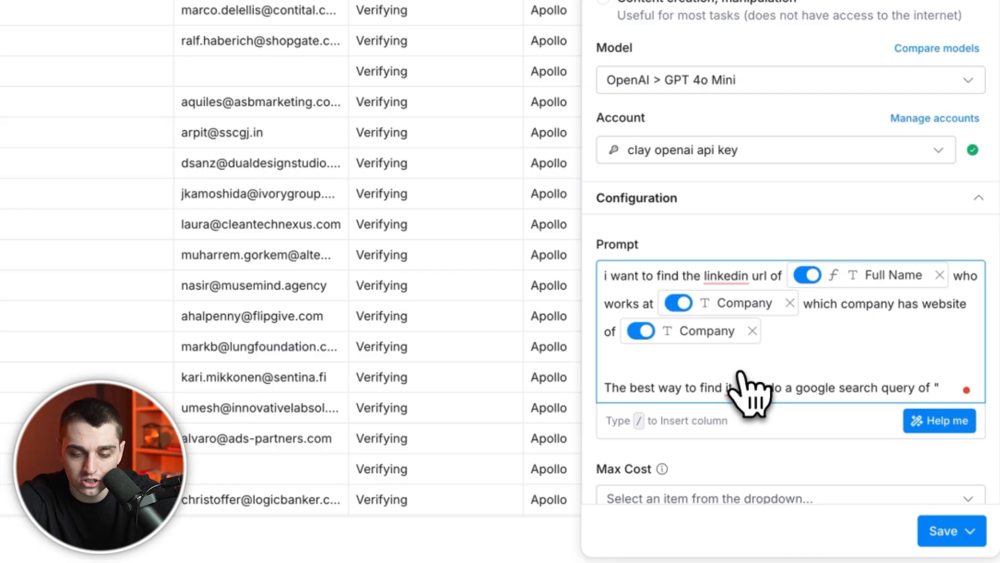
type("/ful")
key("Return")
type("/com")
key("Return")
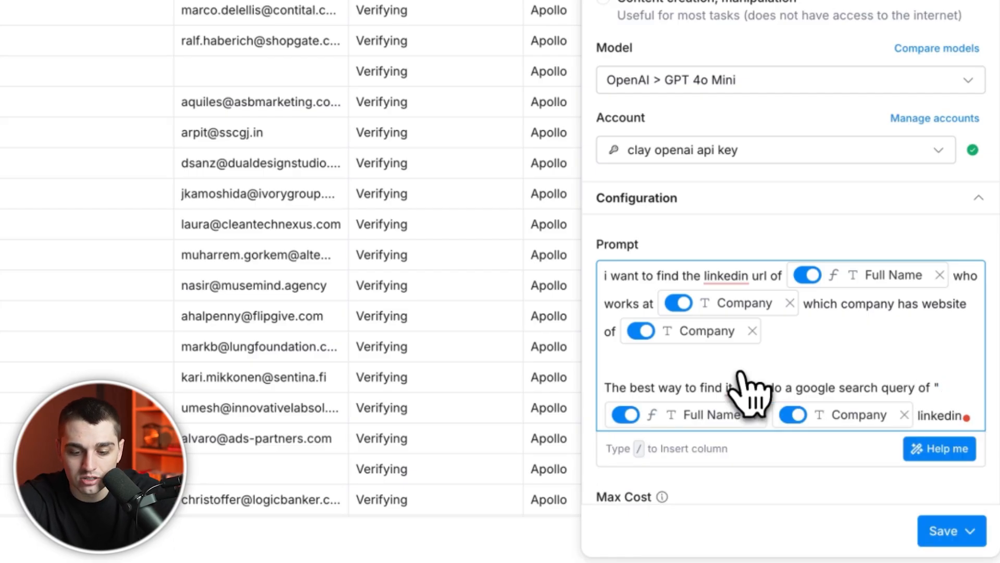
scroll(740, 373, "down", 3)
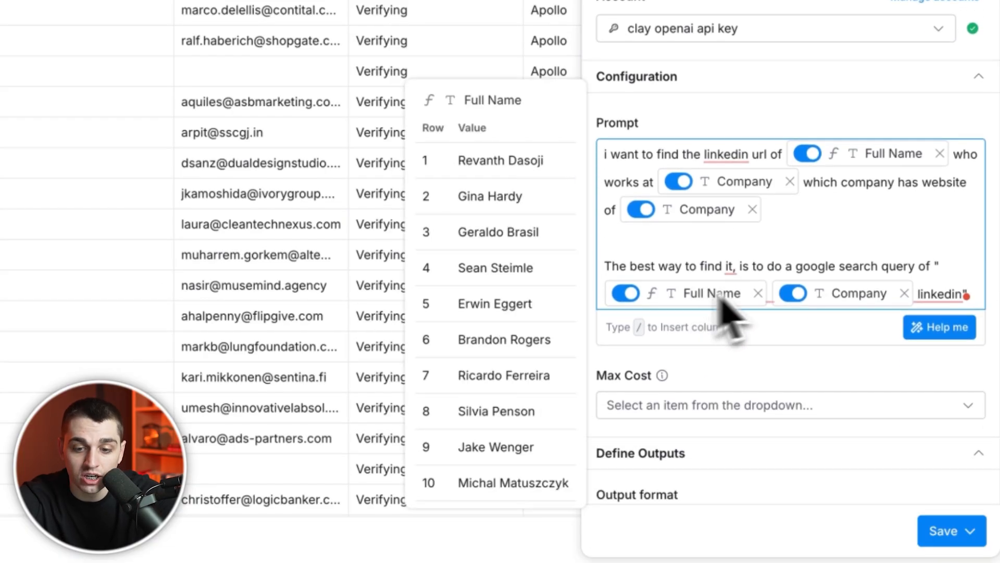
mouse_move(840, 293)
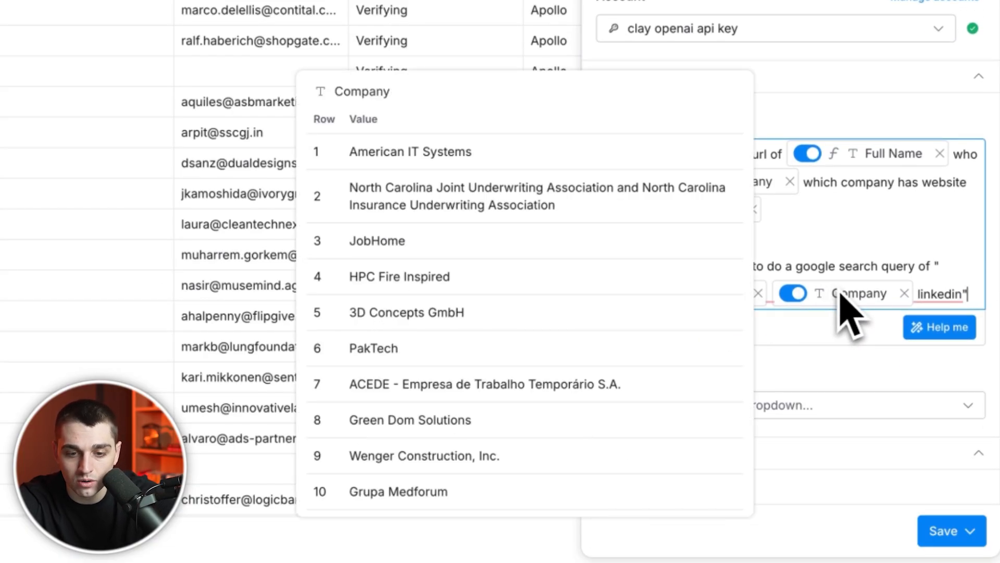
mouse_move(944, 301)
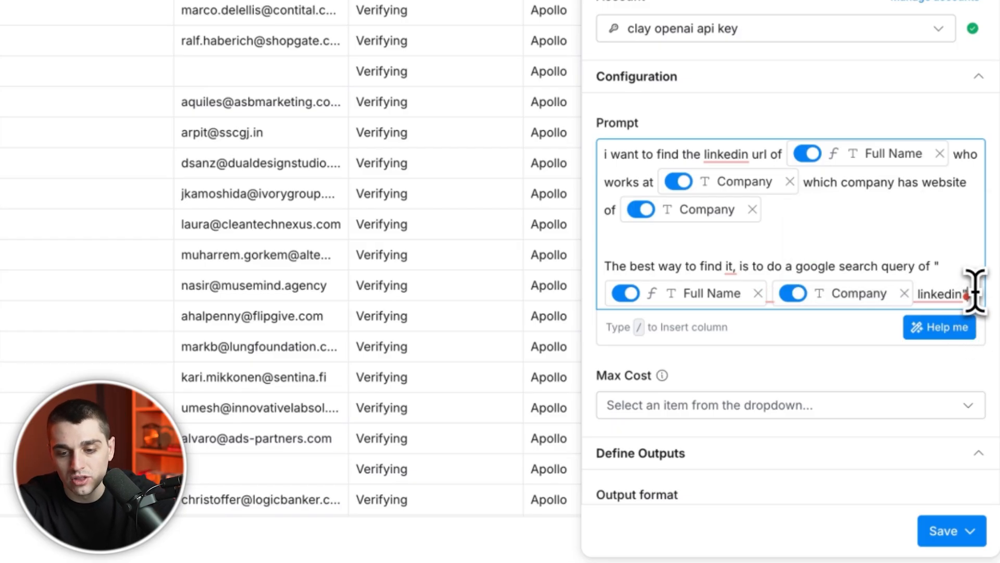
End the prompt with "please output the url of their linkedin profile and nothing else in a cleaned manner.", then save and run 10 rows
key("Return")
key("Return")
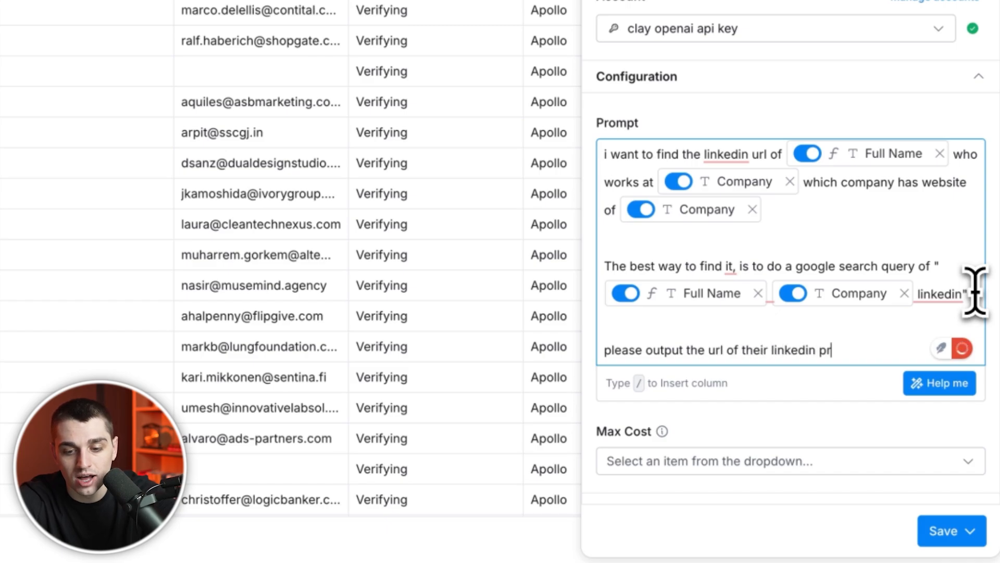
type("else in a cleane")
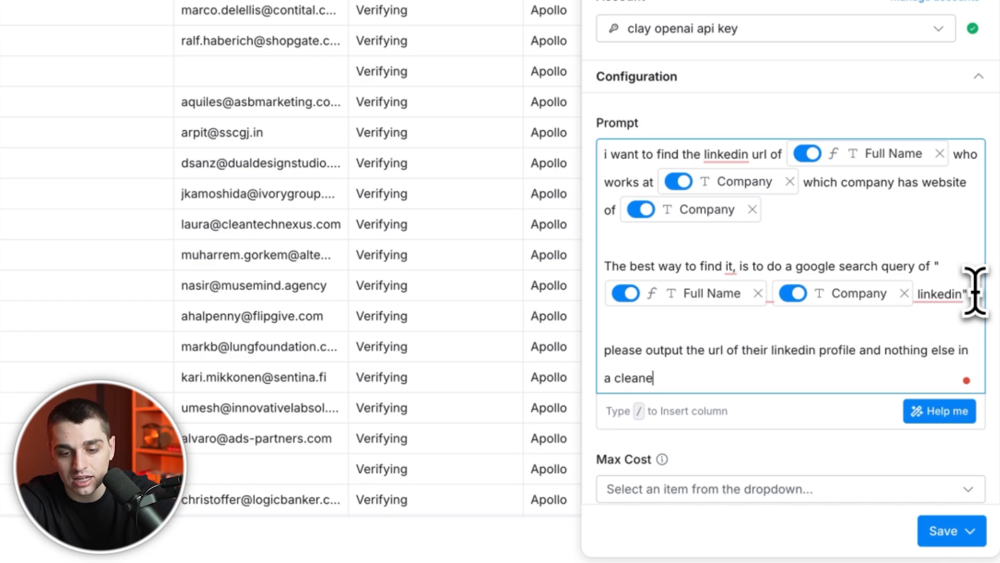
left_click(943, 531)
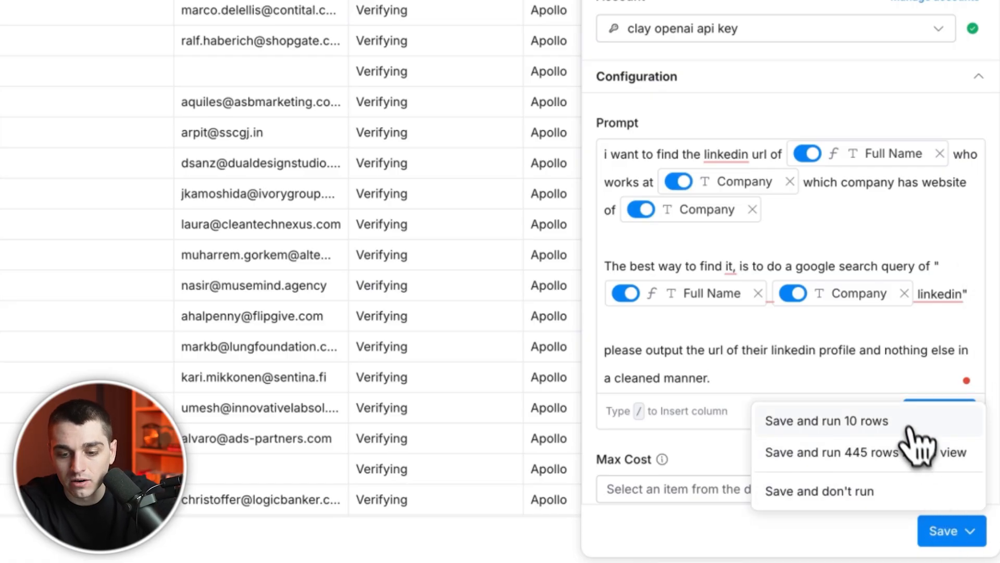
left_click(896, 425)
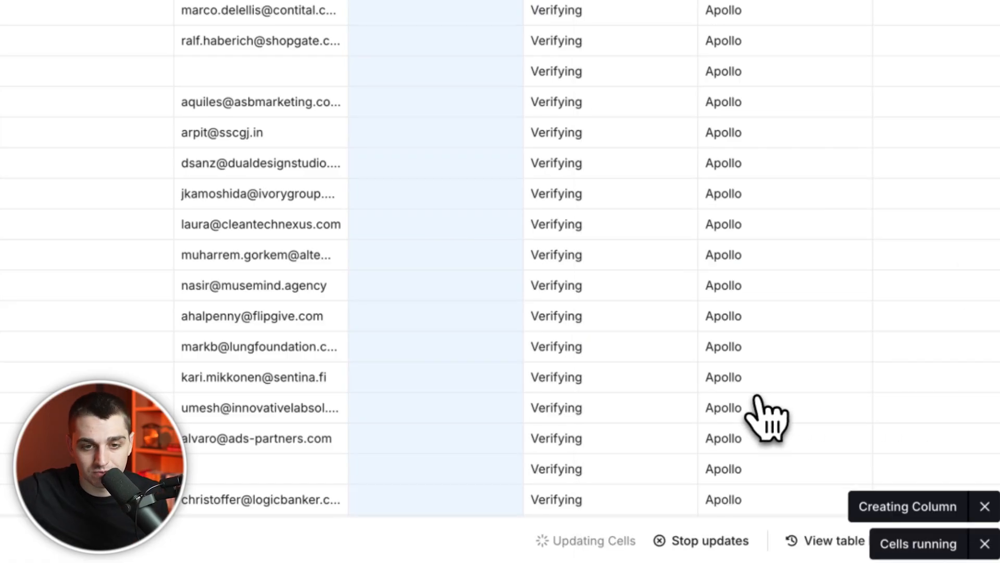
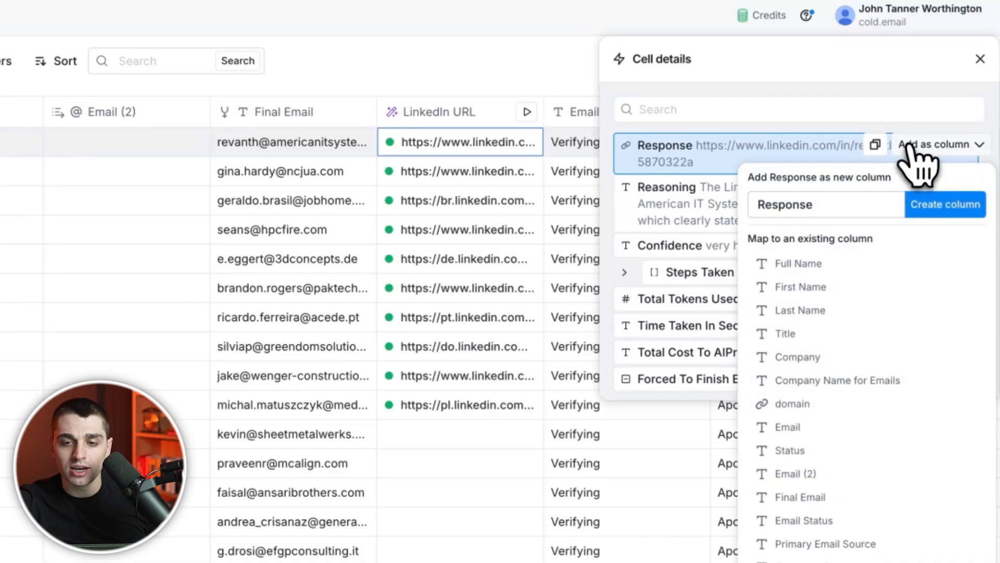
Create a new column named Response from the first LinkedIn URL cell's response, and open the list of column types to add
left_click(930, 208)
left_click(544, 73)
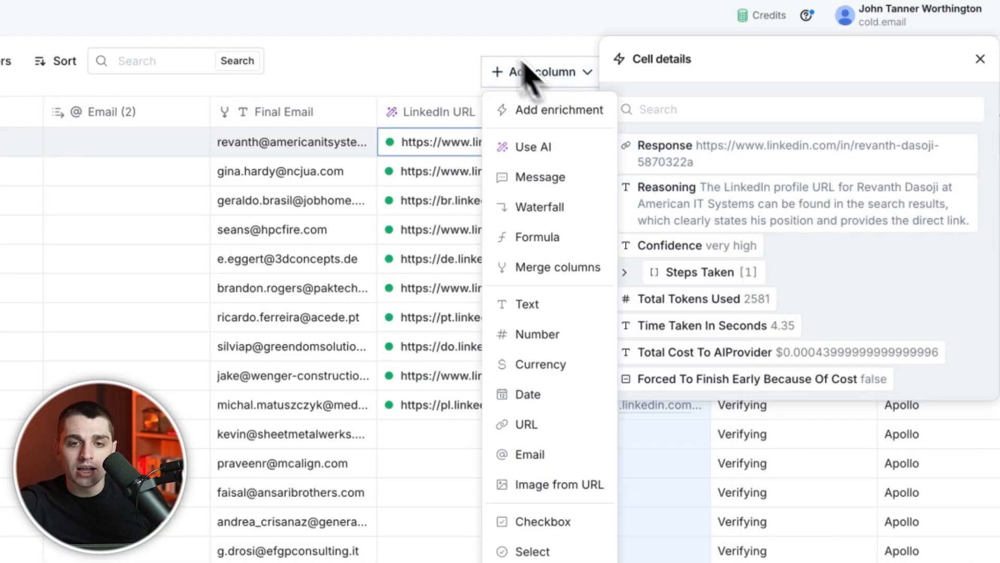
Close the cell details and check the first contact's LinkedIn profile against that row's name, title and company
left_click(980, 60)
left_click(980, 59)
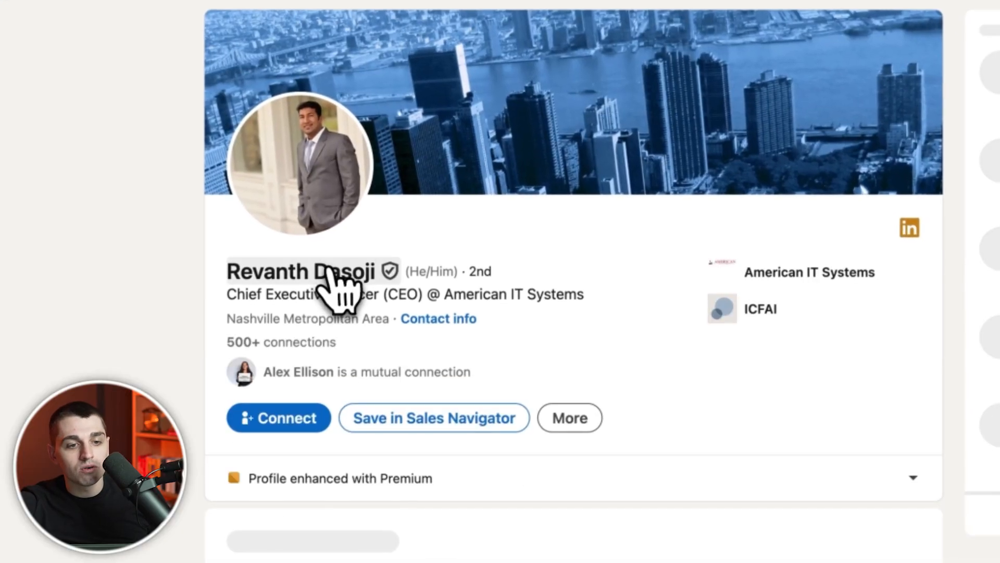
double_click(299, 293)
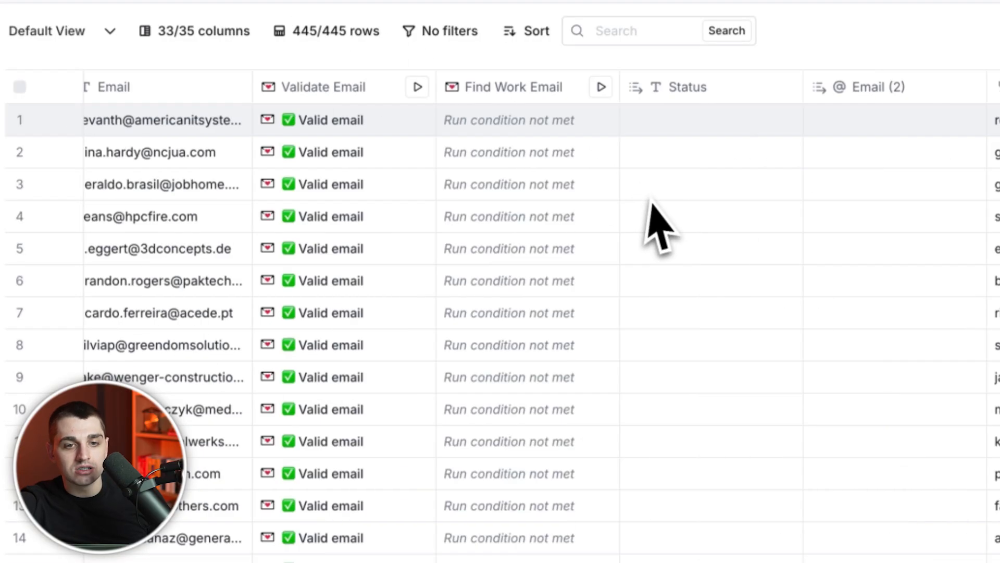
scroll(658, 224, "left", 10)
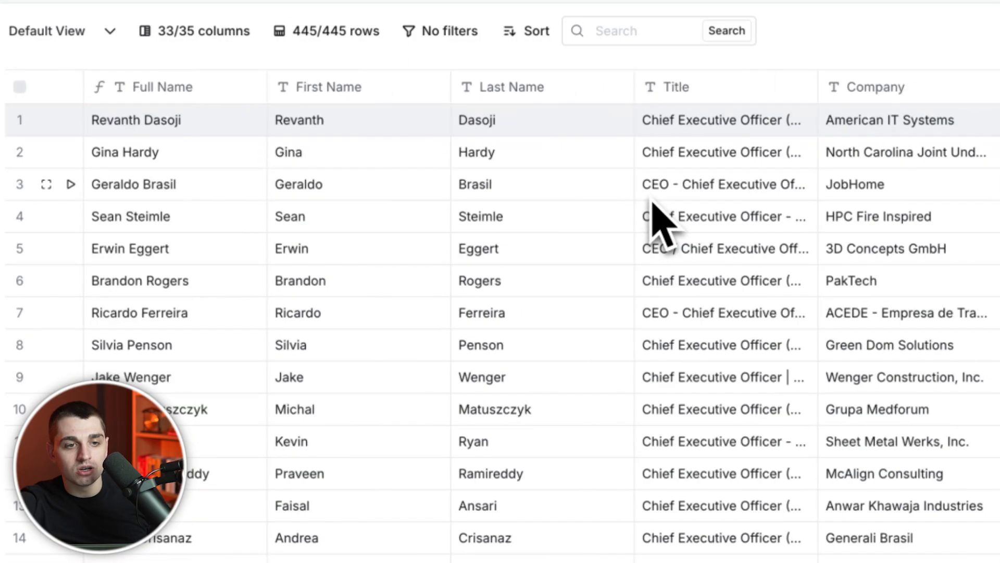
left_click(488, 128)
left_click(798, 120)
left_click(821, 124)
Open the second row's LinkedIn profile from the Response column and read through it
scroll(979, 158, "right", 15)
scroll(991, 164, "right", 10)
scroll(989, 161, "left", 5)
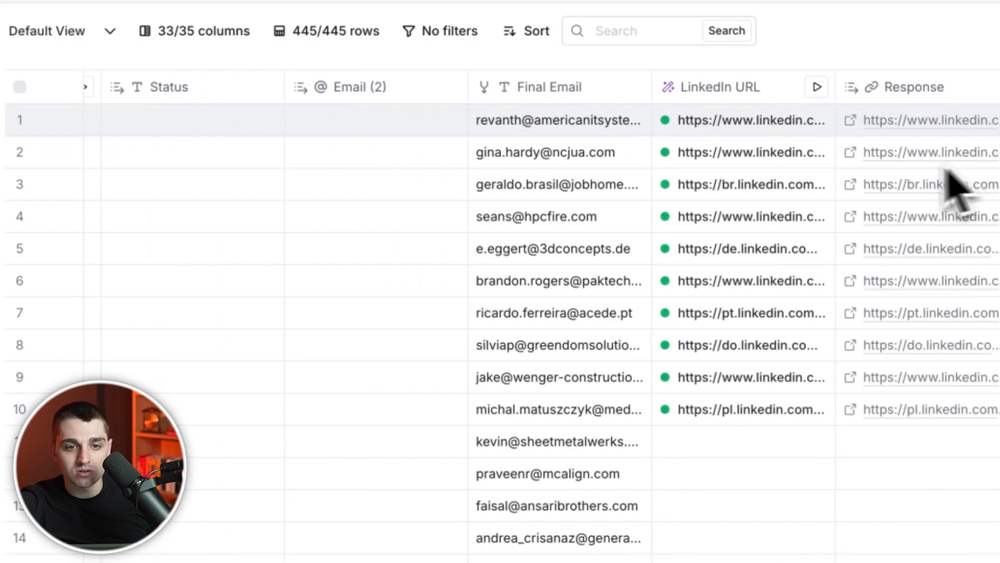
left_click(855, 156)
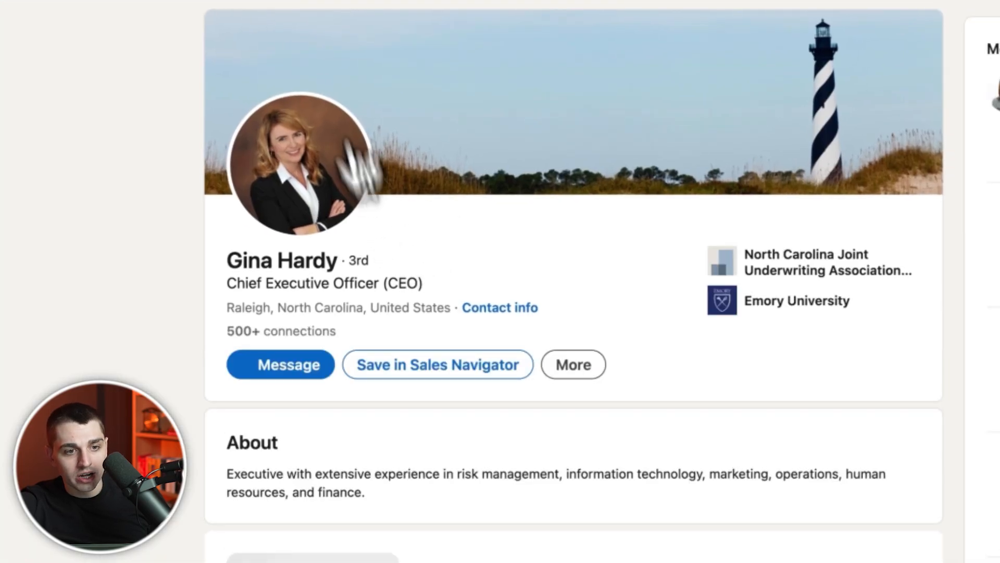
scroll(324, 385, "down", 10)
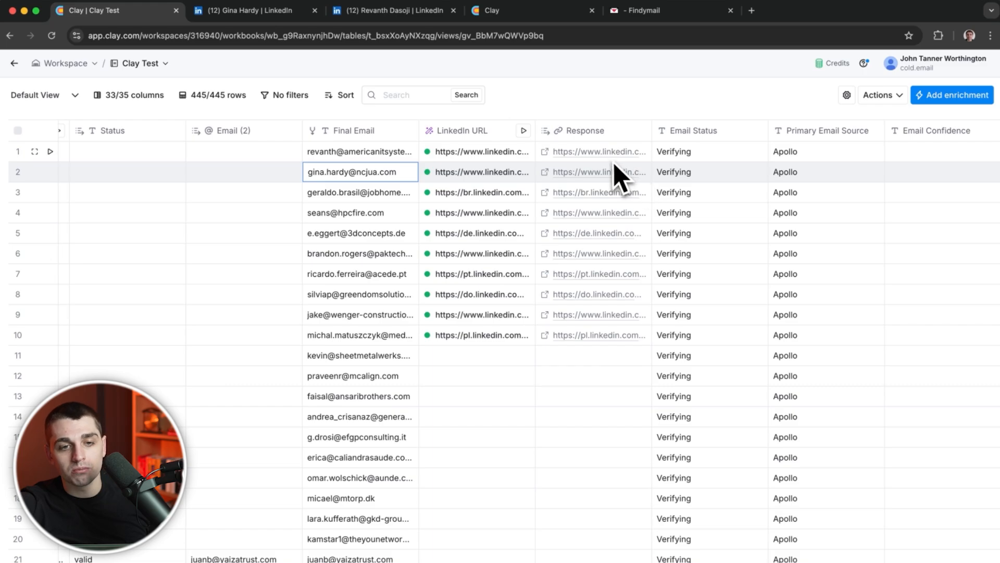
left_click(587, 135)
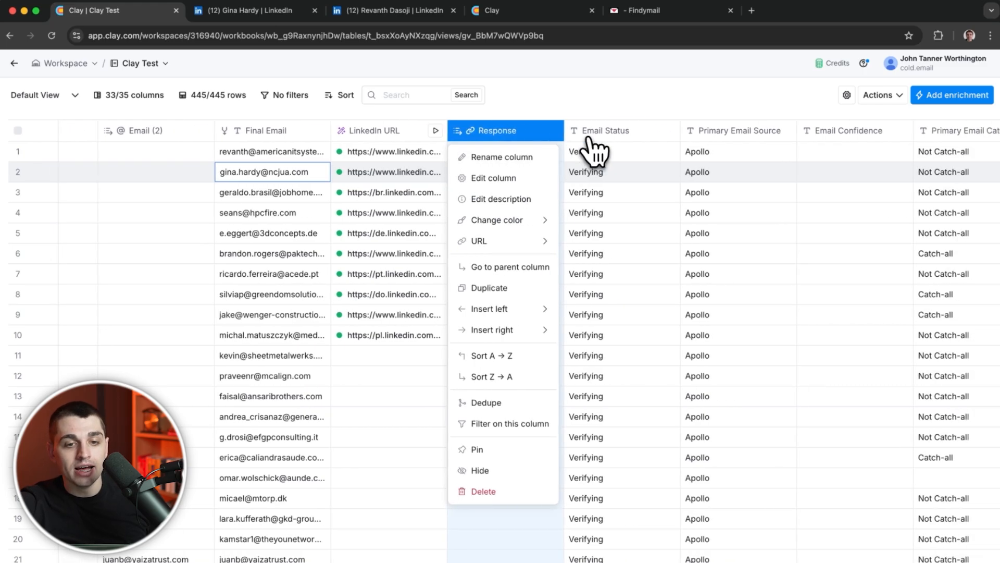
left_click(516, 131)
left_click(513, 137)
left_click(533, 99)
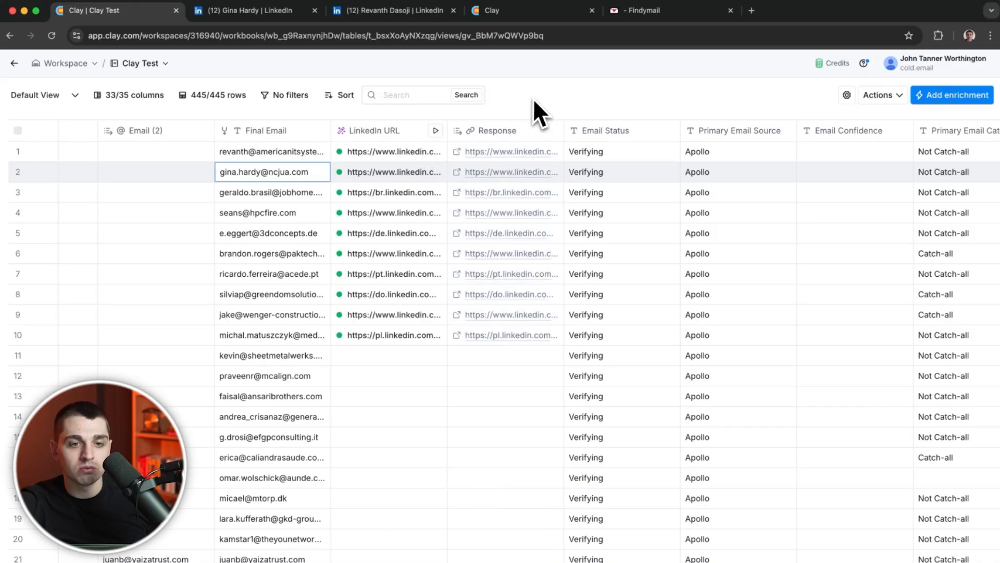
Multiply the first LinkedIn URL cell's AI provider cost by 10000 in a Google search, then return to Clay and close the cell details
left_click(400, 151)
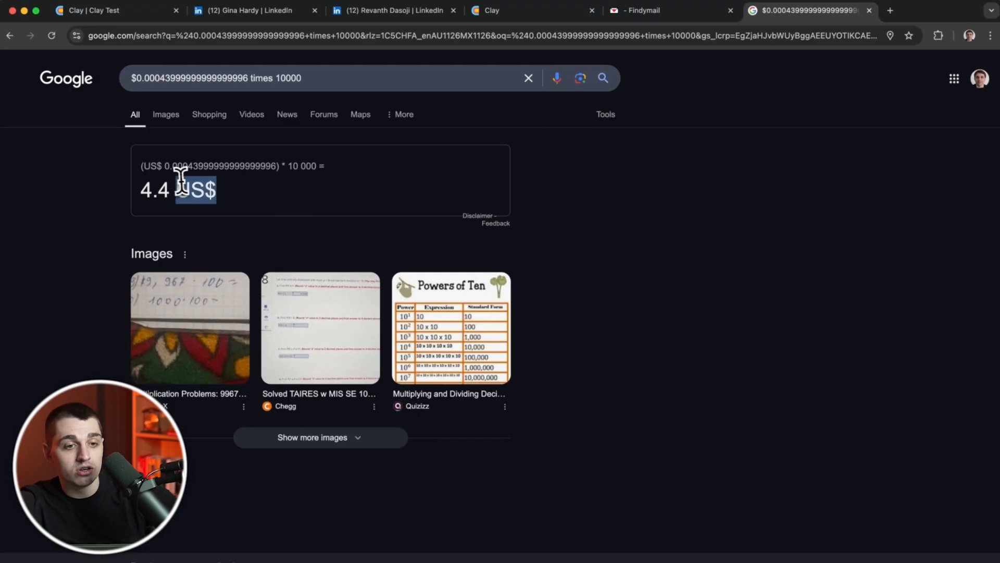
left_click(277, 15)
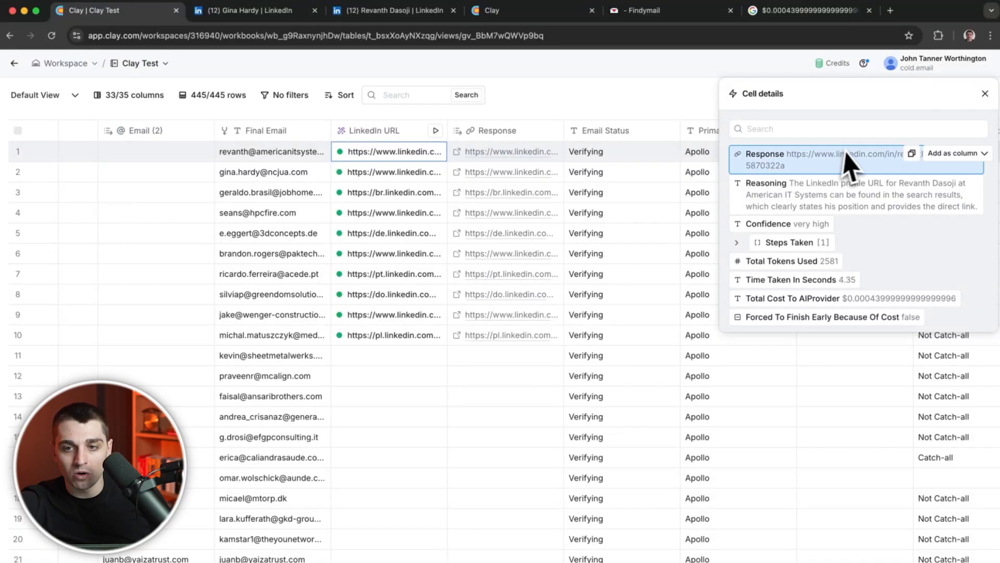
left_click(985, 94)
Insert an enrichment to the right of the Response column, searching for "mobile" and choosing the Mobile Phone (US and Canada) waterfall
left_click(502, 131)
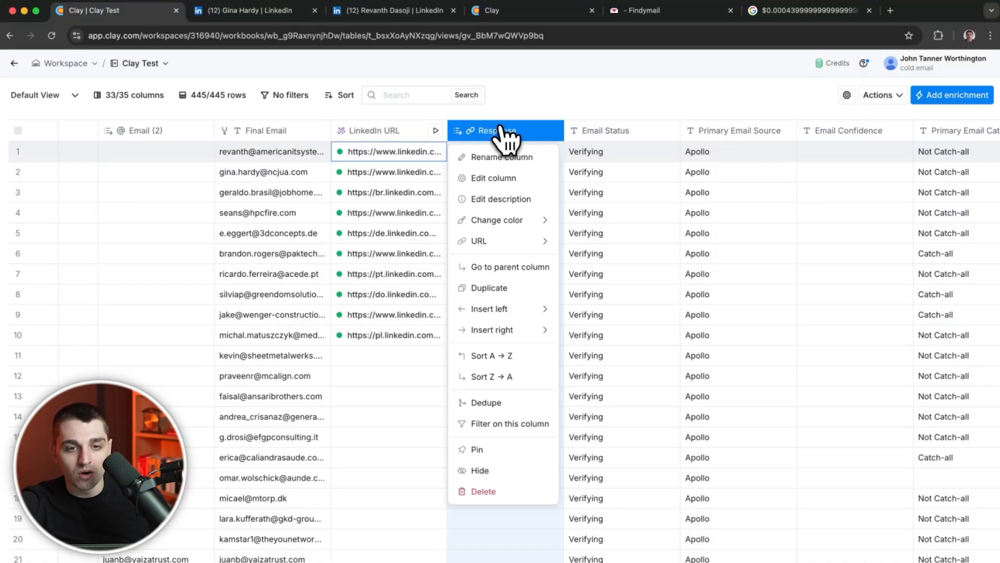
mouse_move(513, 327)
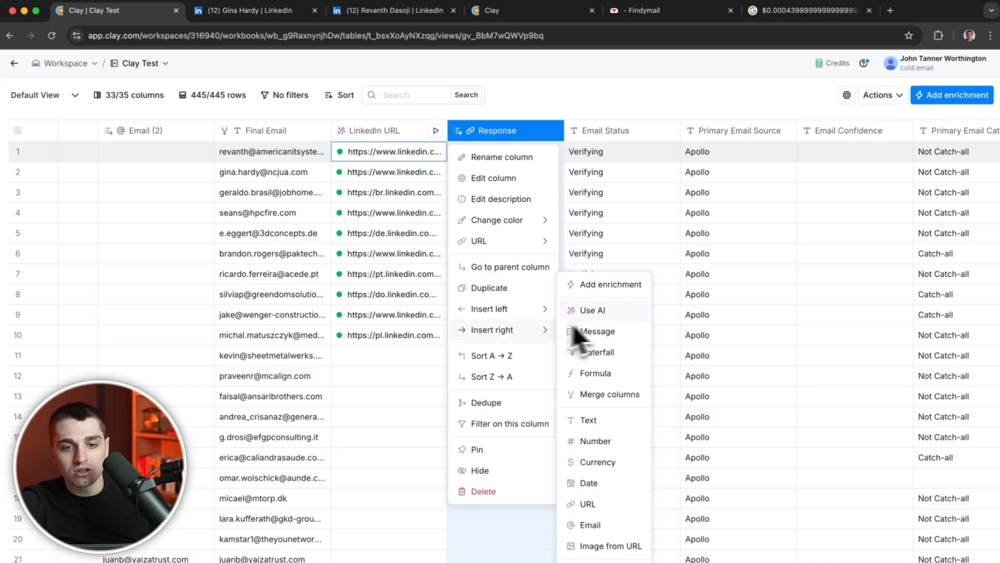
left_click(604, 287)
type("mobile")
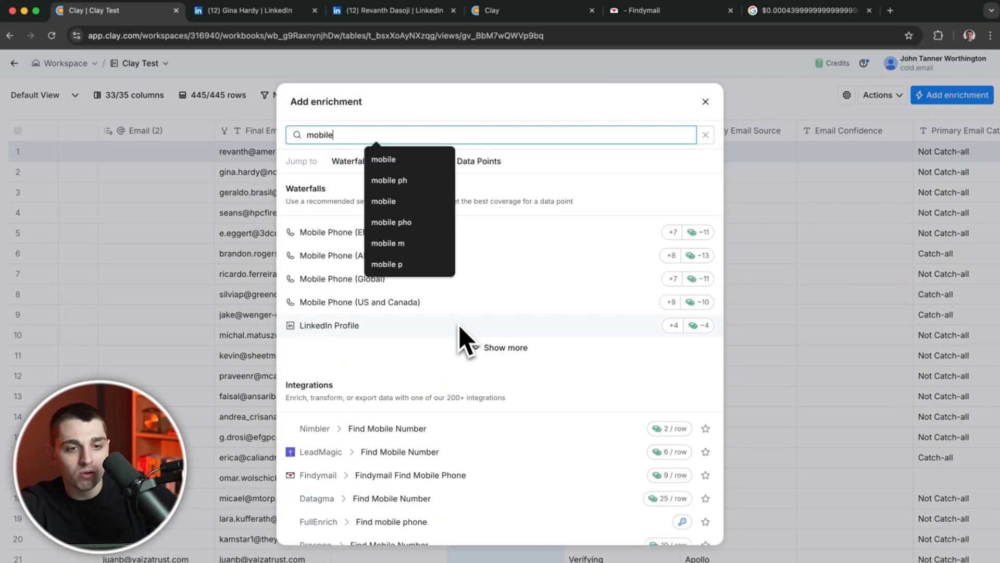
left_click(515, 166)
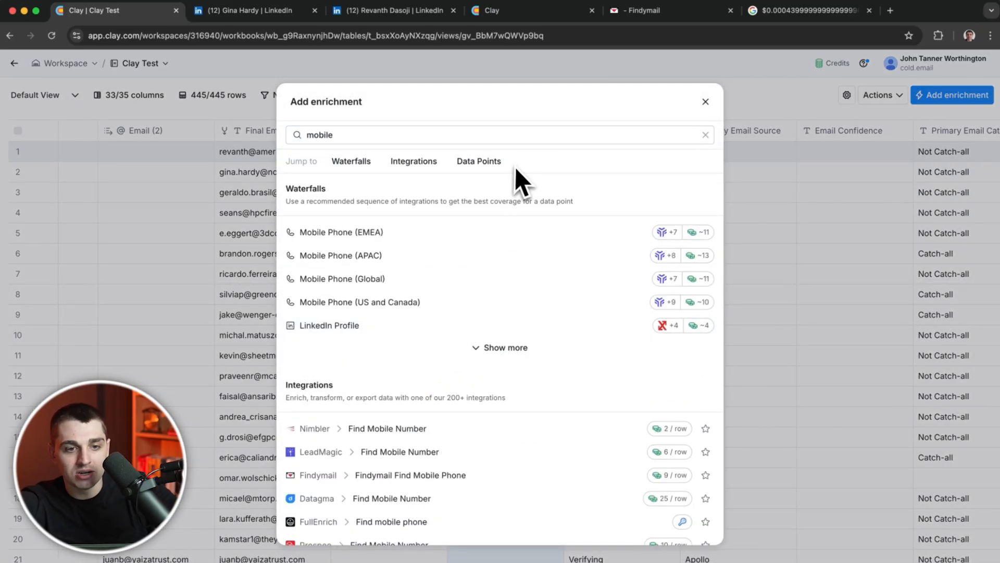
left_click(390, 311)
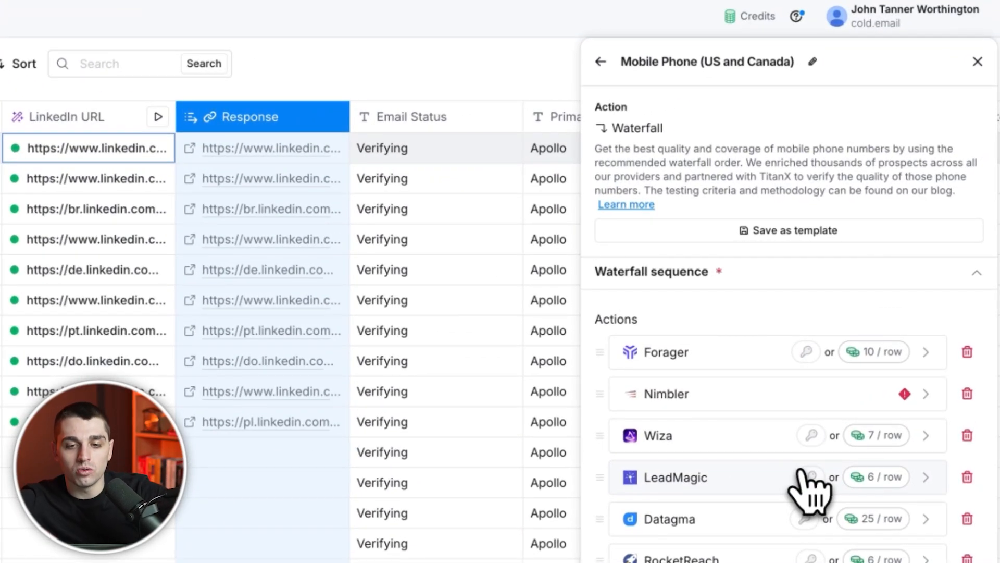
Examine the waterfall's provider sequence with per-row costs, the Social Profile URL input and the input types for Find Mobile Number
scroll(724, 360, "down", 7)
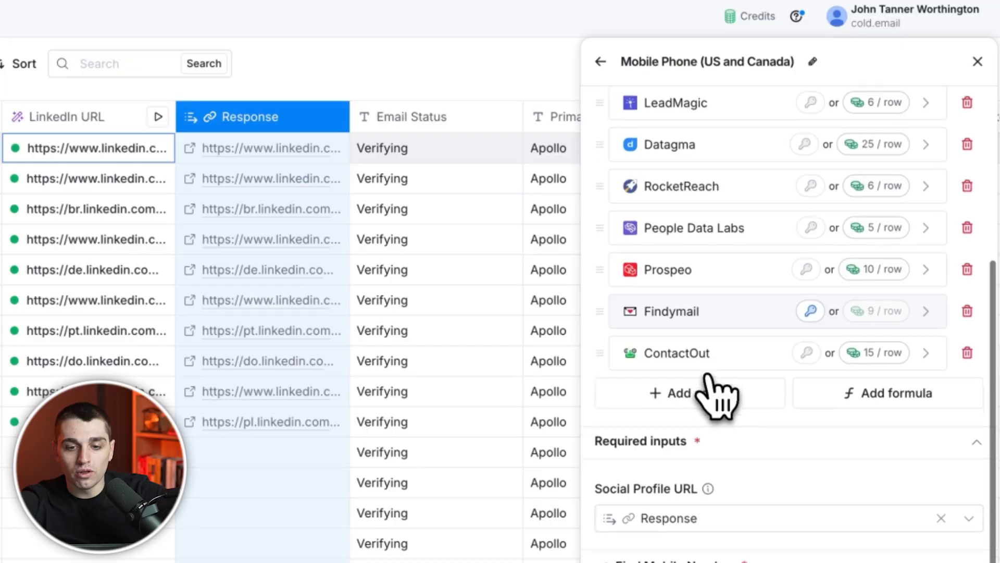
mouse_move(676, 522)
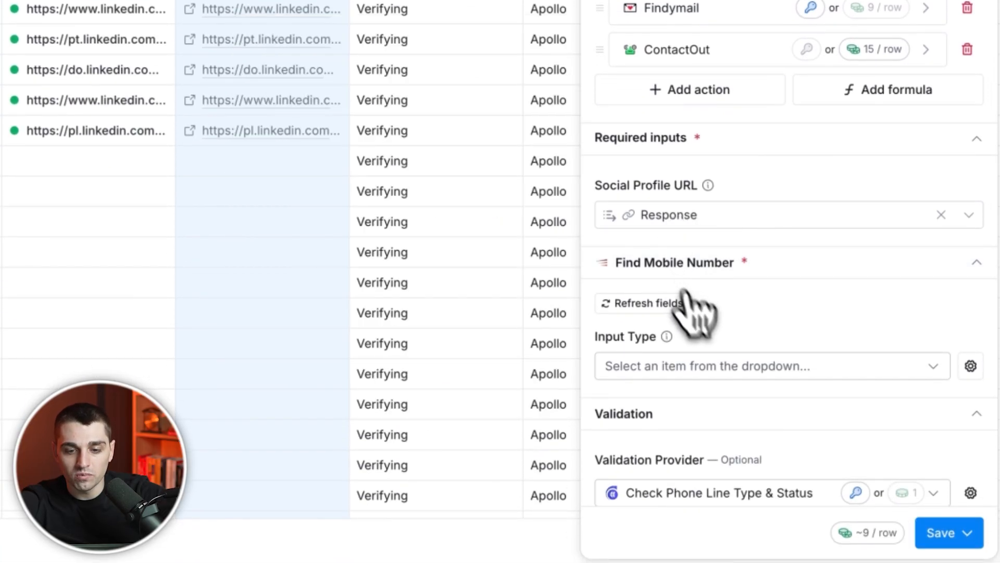
scroll(693, 288, "down", 3)
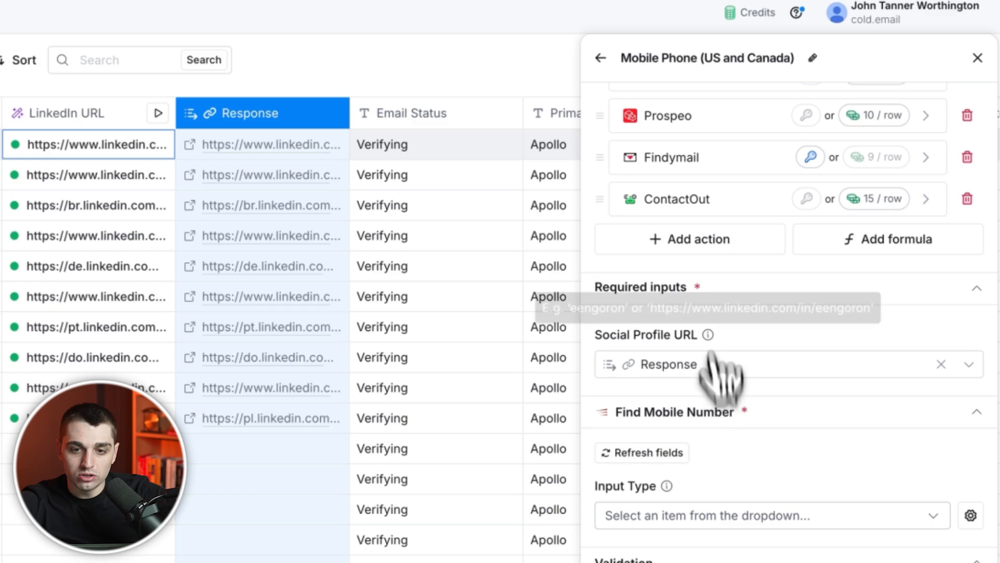
scroll(718, 346, "up", 5)
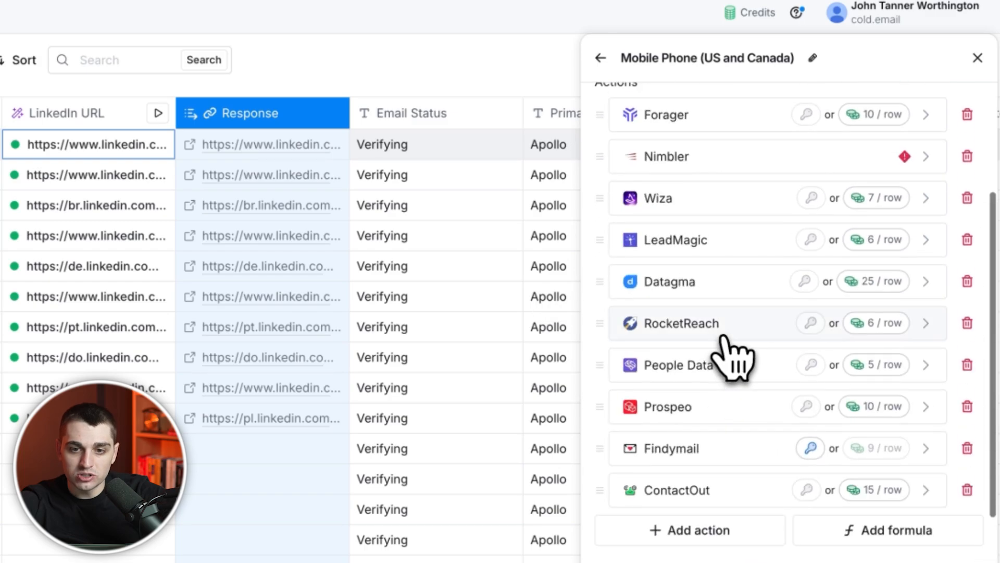
scroll(726, 397, "down", 3)
left_click(672, 468)
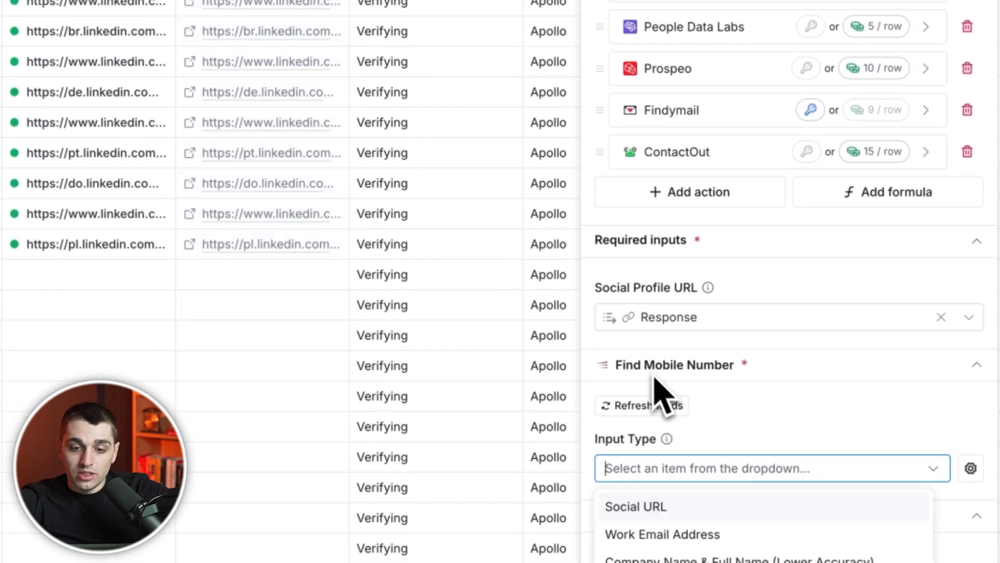
left_click(652, 386)
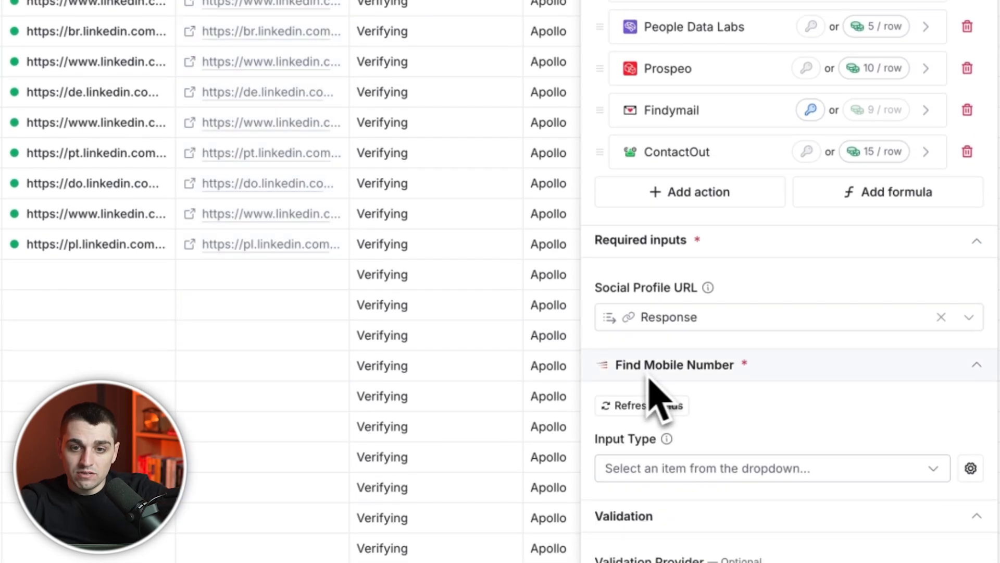
scroll(663, 392, "up", 5)
scroll(831, 235, "down", 6)
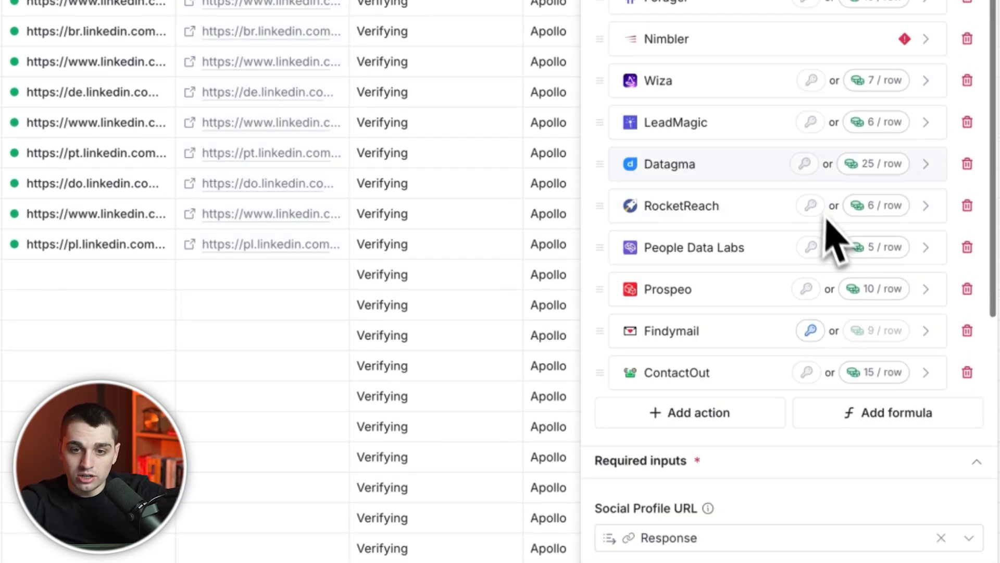
scroll(715, 384, "up", 5)
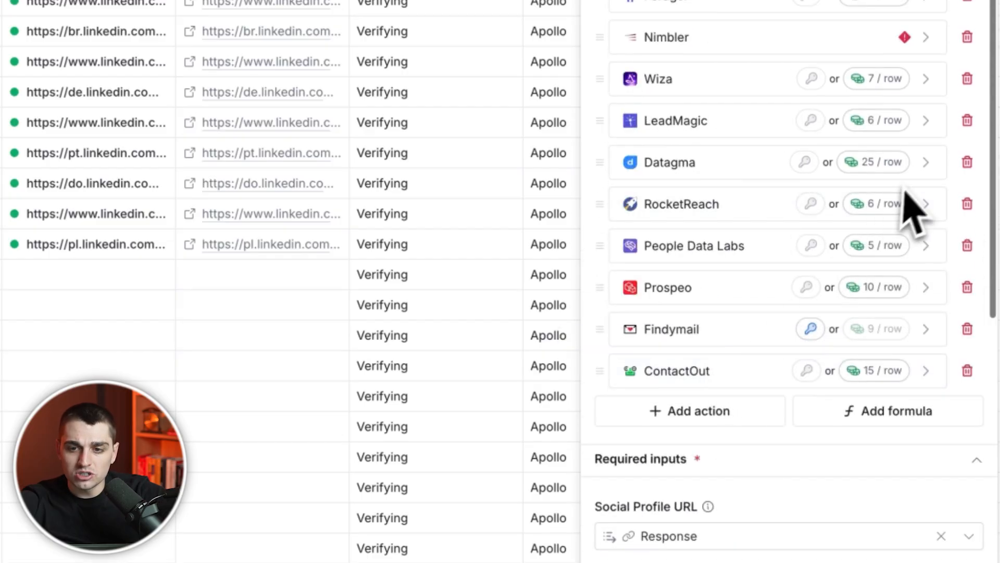
Remove the Nimbler and Datagma providers from the waterfall sequence
left_click(967, 38)
scroll(780, 252, "down", 3)
scroll(928, 131, "up", 6)
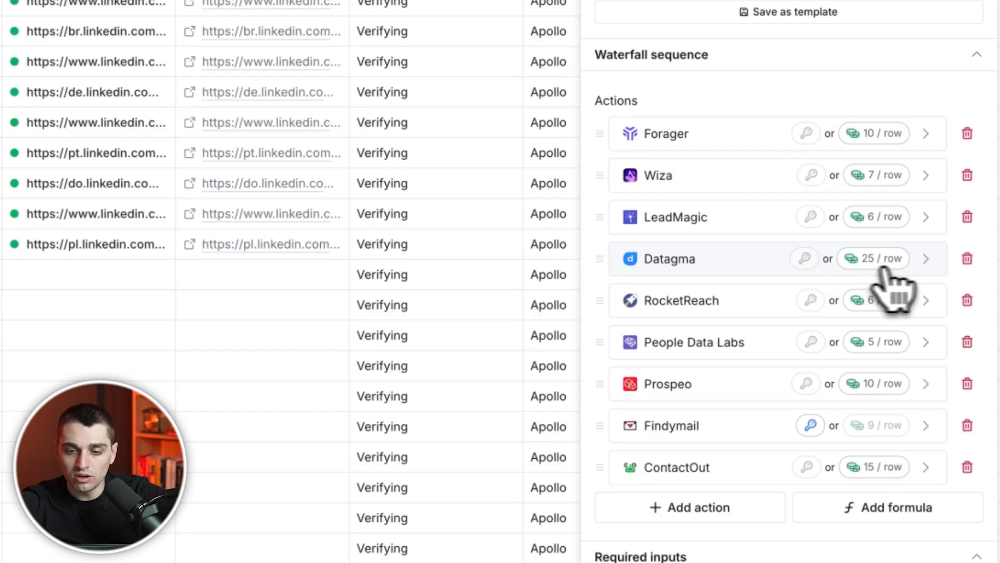
left_click(967, 258)
Save the mobile phone waterfall, run it on 10 rows, and close its settings
scroll(882, 358, "down", 12)
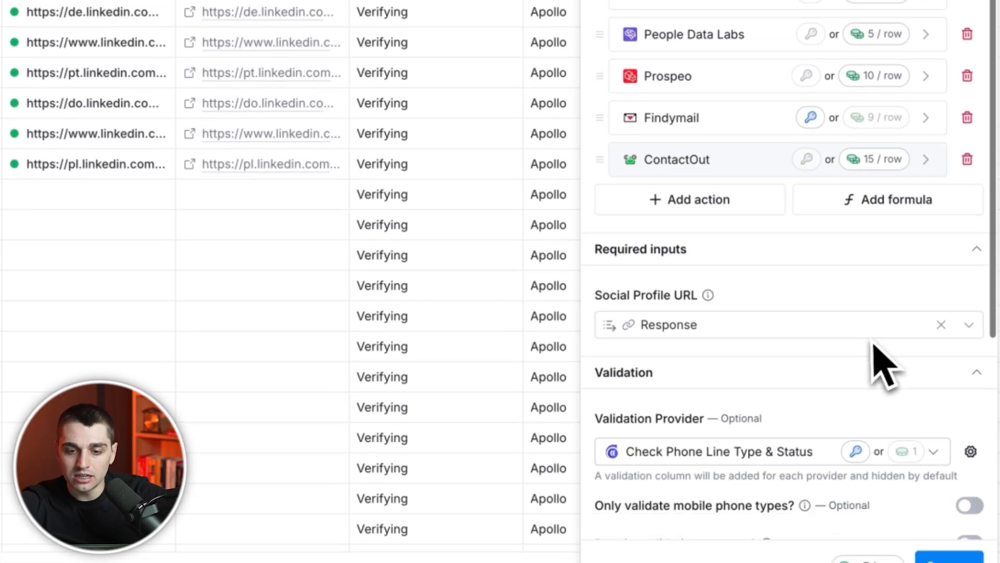
left_click(941, 542)
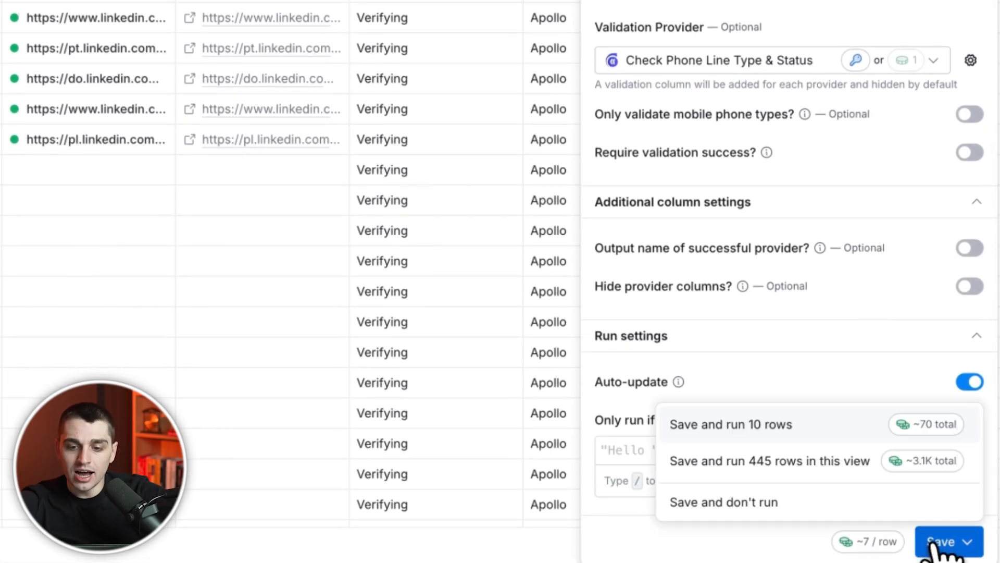
left_click(871, 428)
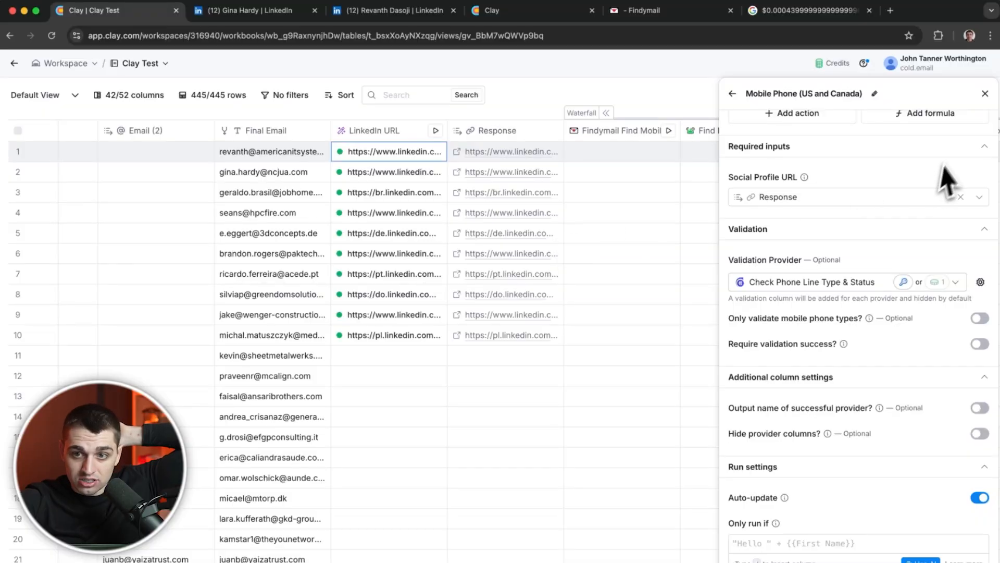
left_click(985, 93)
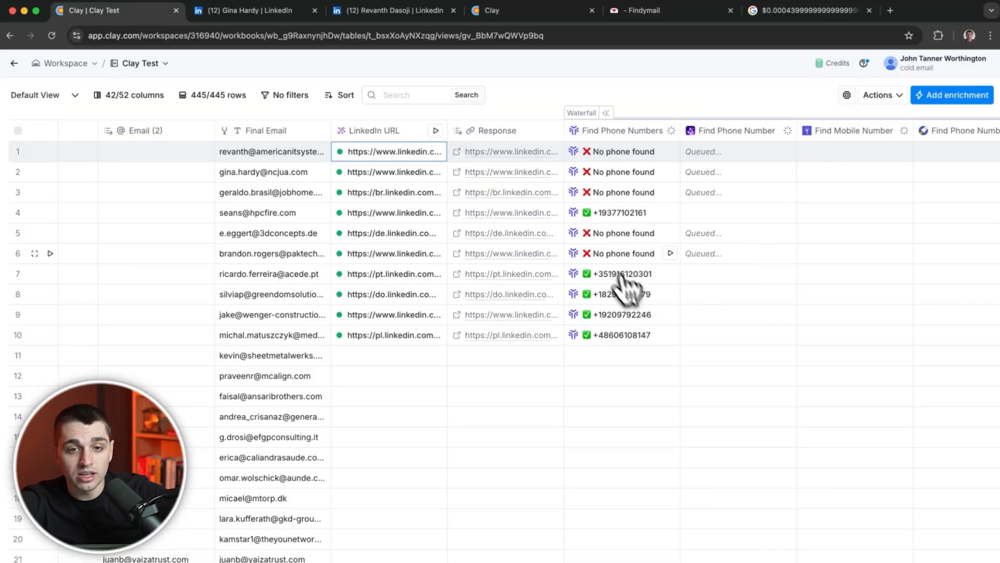
Review the phone results for the first ten rows across the provider columns through to the merged Mobile Phone column
scroll(625, 284, "right", 5)
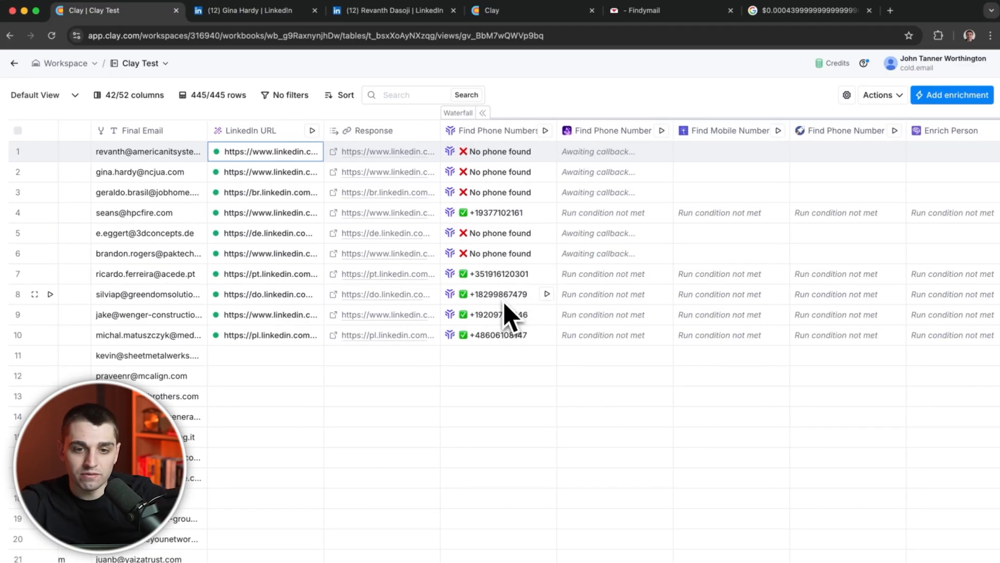
scroll(518, 307, "right", 5)
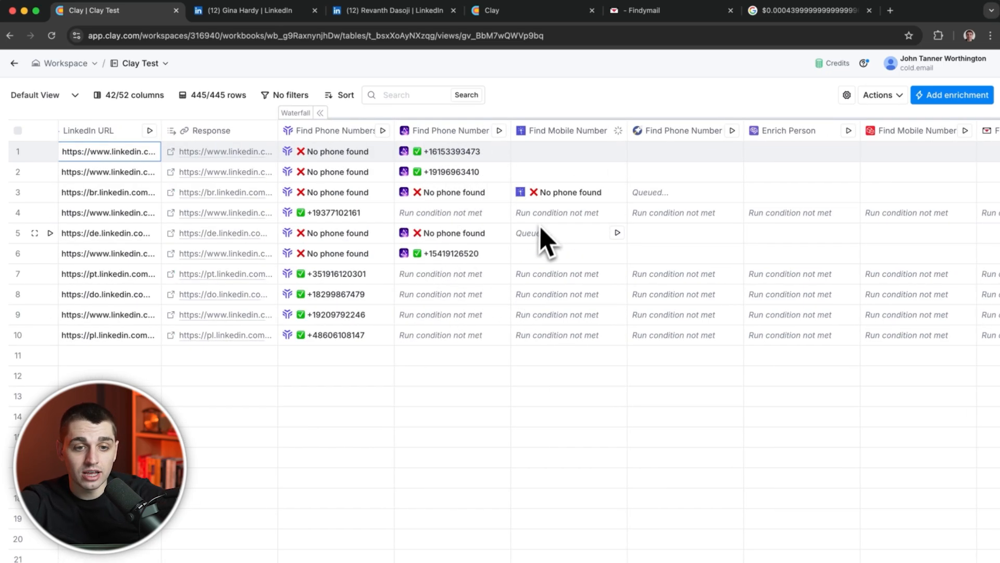
scroll(536, 267, "right", 3)
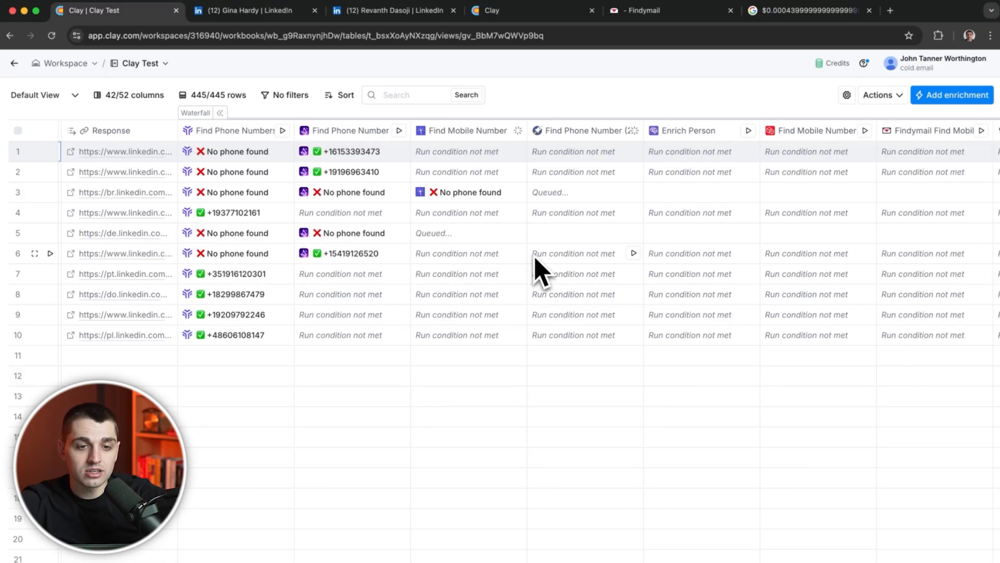
scroll(591, 263, "right", 3)
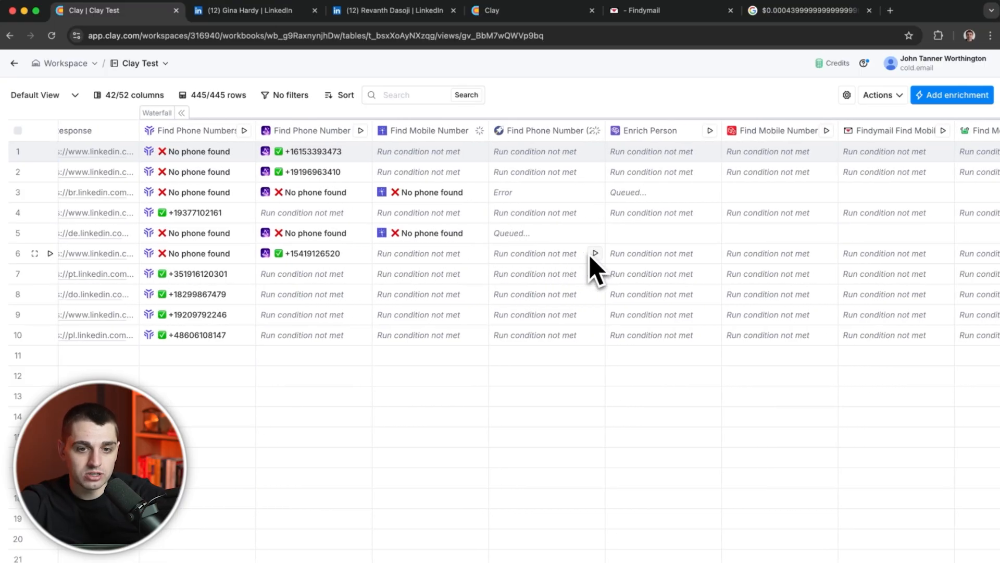
scroll(617, 234, "right", 5)
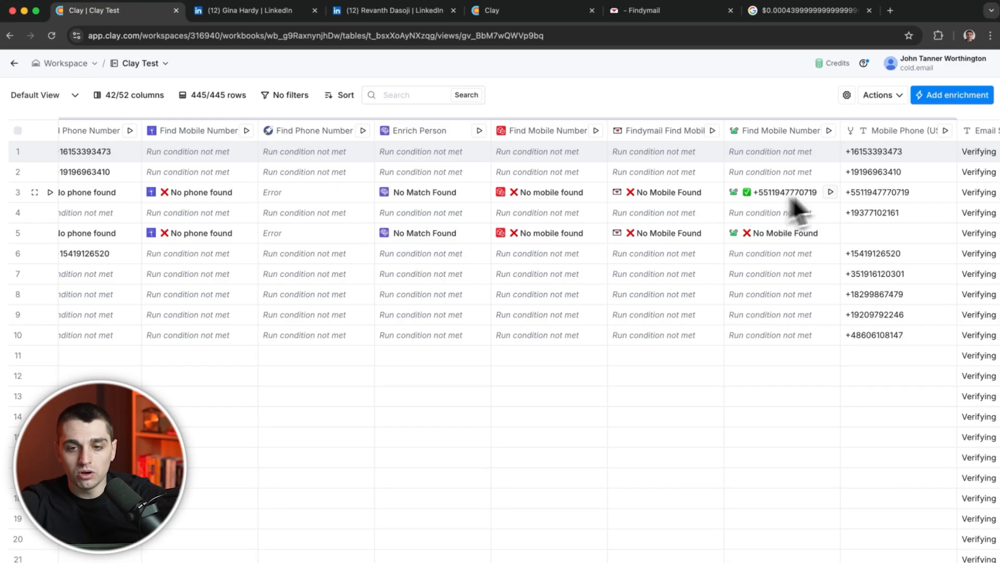
left_click(848, 192)
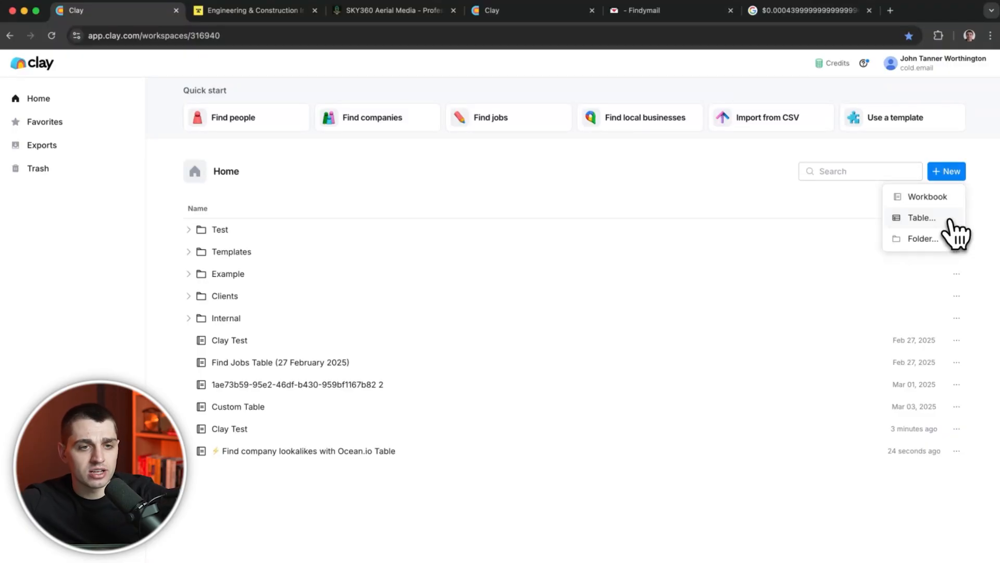
Start a new table using Find company lookalikes with Ocean.io and the Clay-managed Ocean.io account
left_click(951, 221)
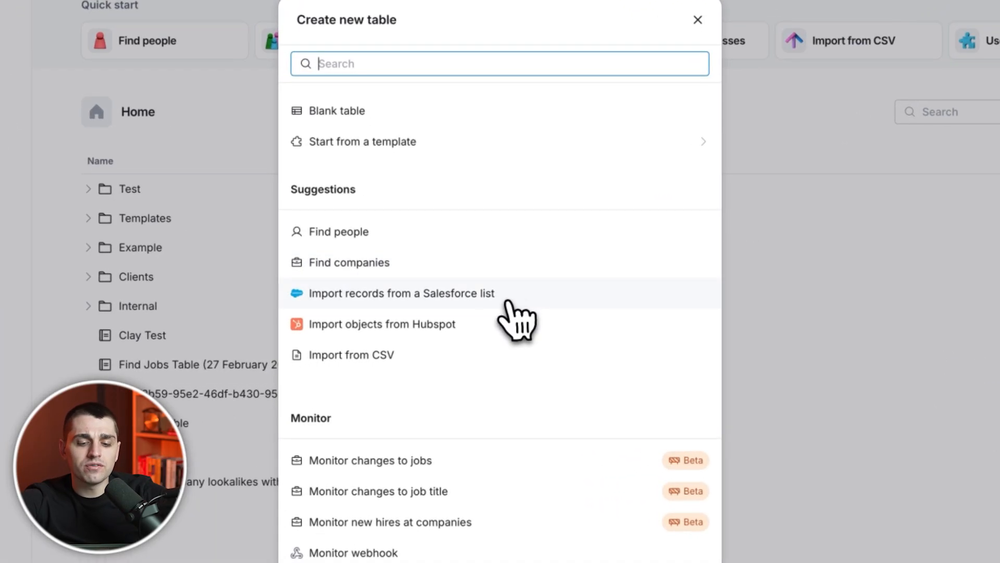
type("ocean")
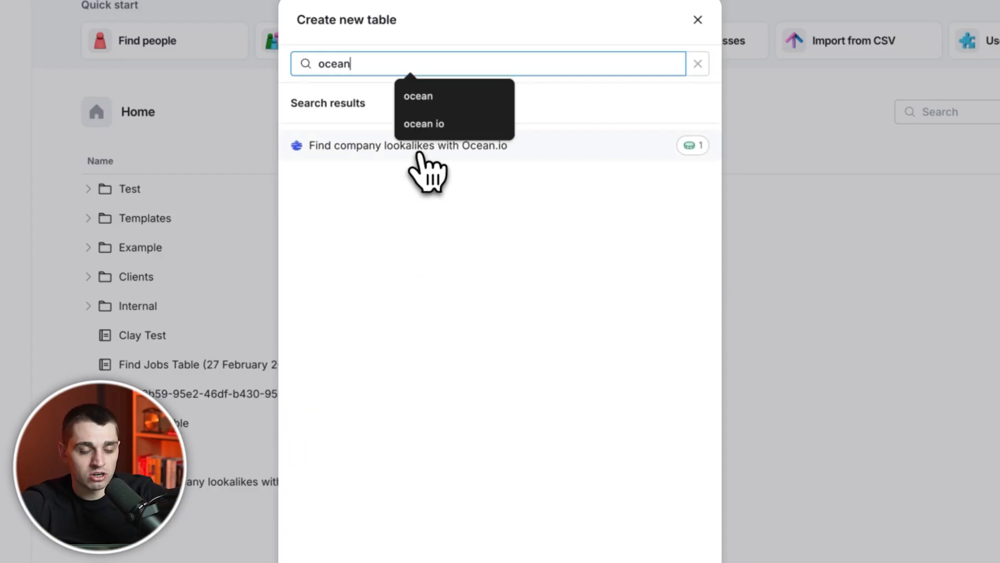
left_click(420, 156)
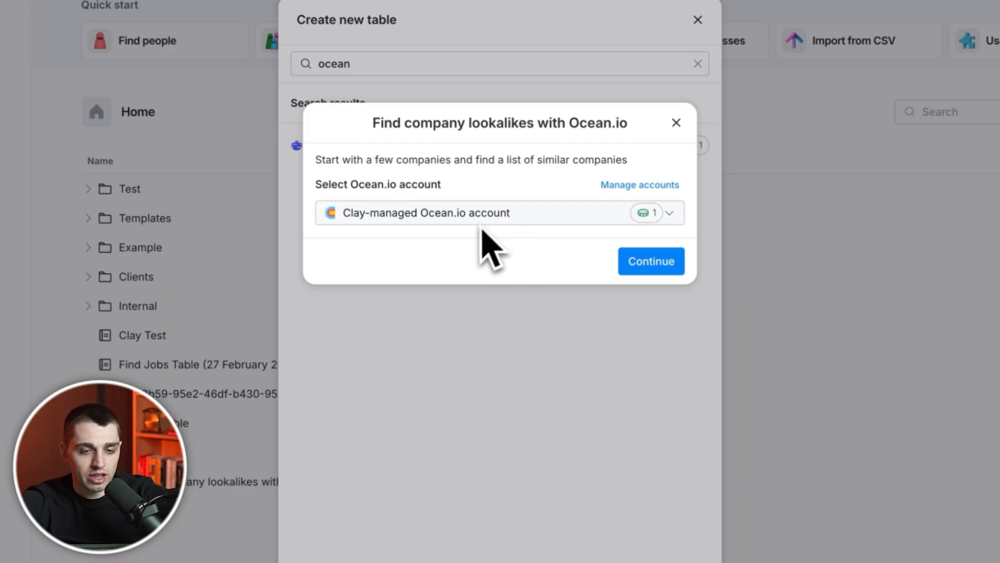
left_click(645, 263)
left_click(384, 108)
Examine the client logos on the Anvil Labs site and the SKY360 Aerial Media website as example customers
left_click(245, 10)
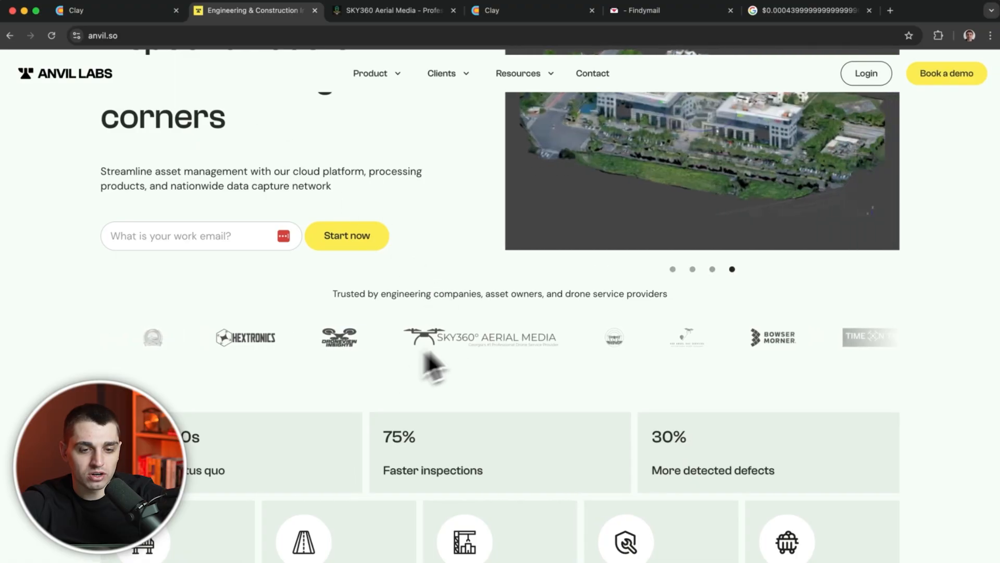
scroll(440, 386, "up", 3)
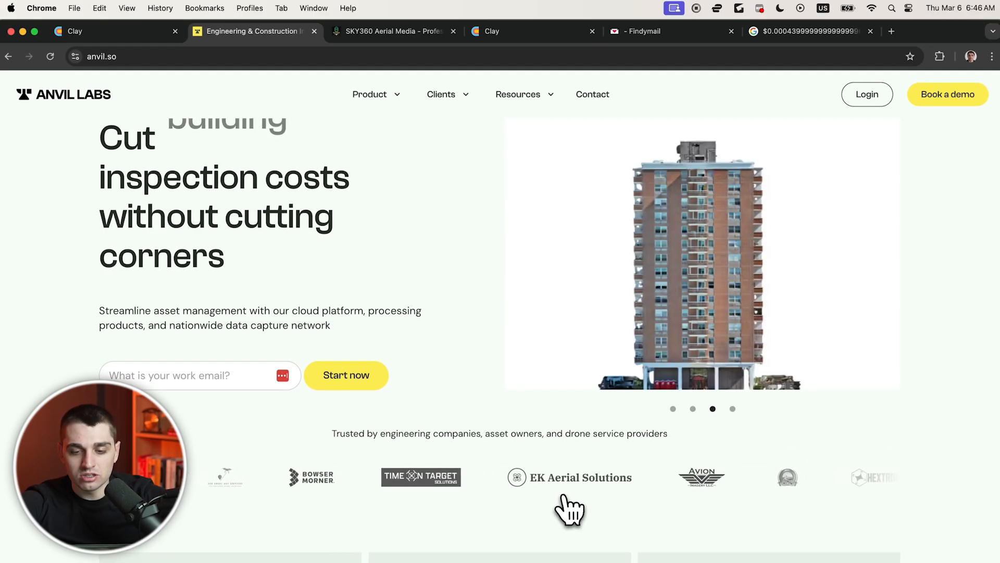
left_click(359, 31)
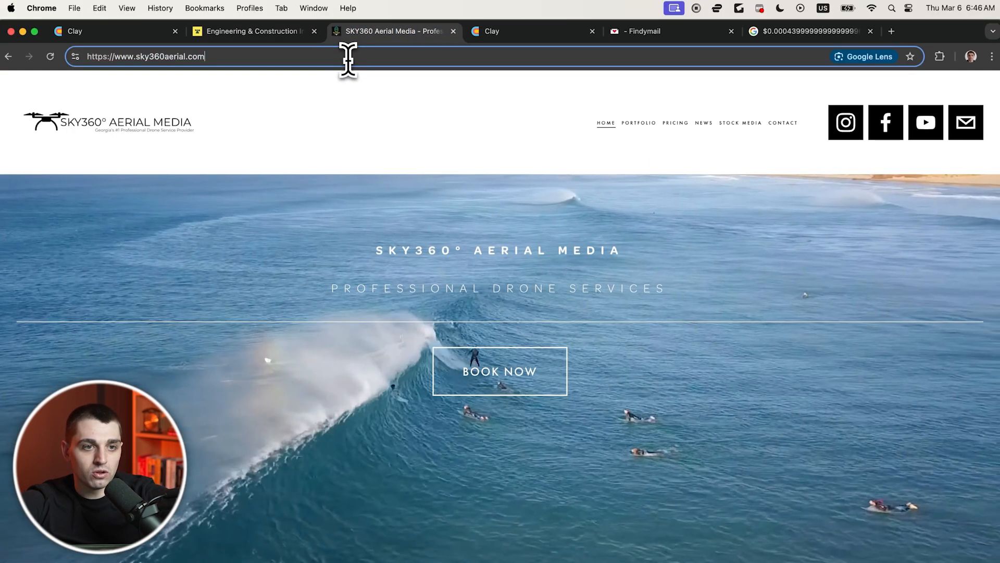
left_click(245, 32)
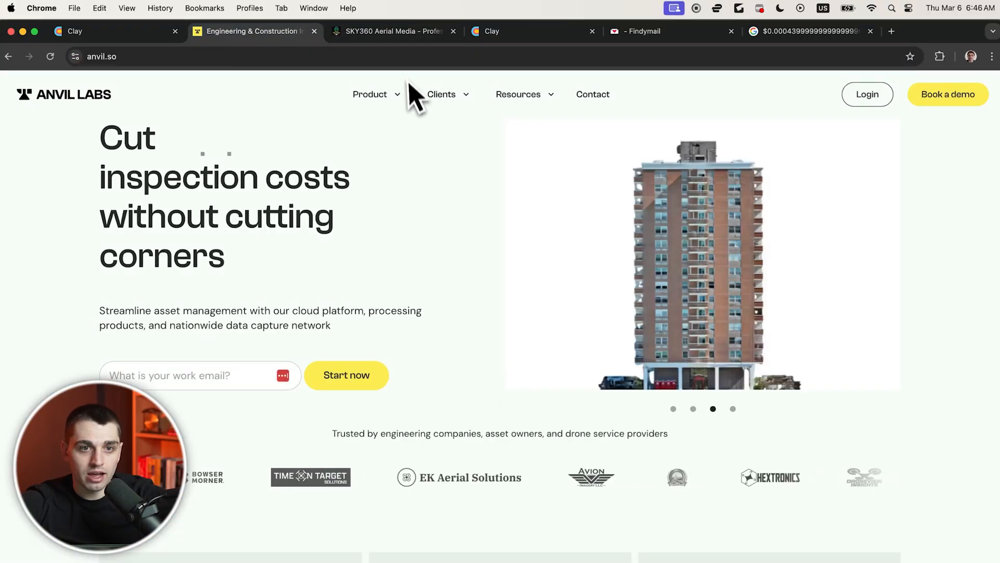
left_click(396, 31)
scroll(439, 360, "down", 10)
scroll(365, 234, "up", 10)
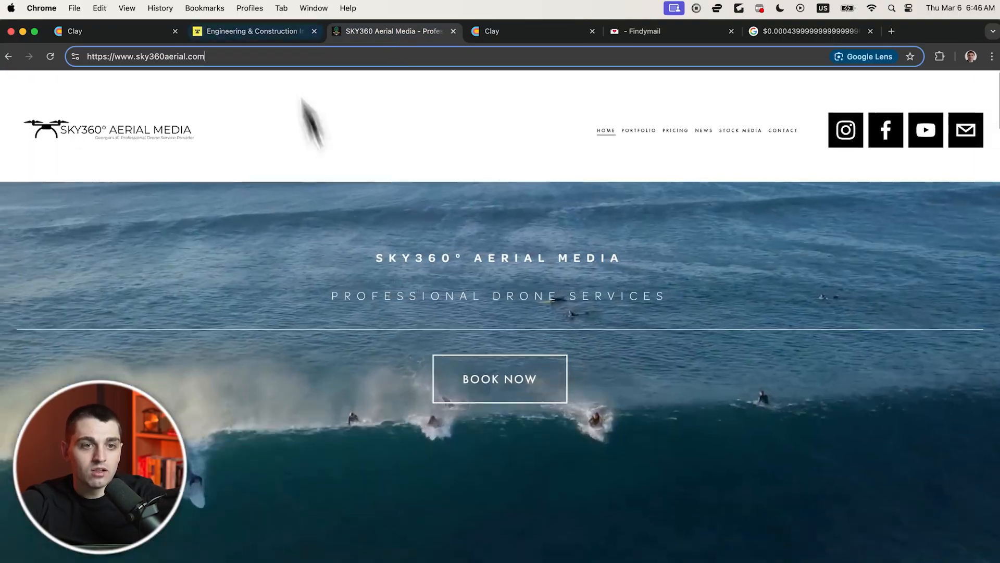
left_click(273, 30)
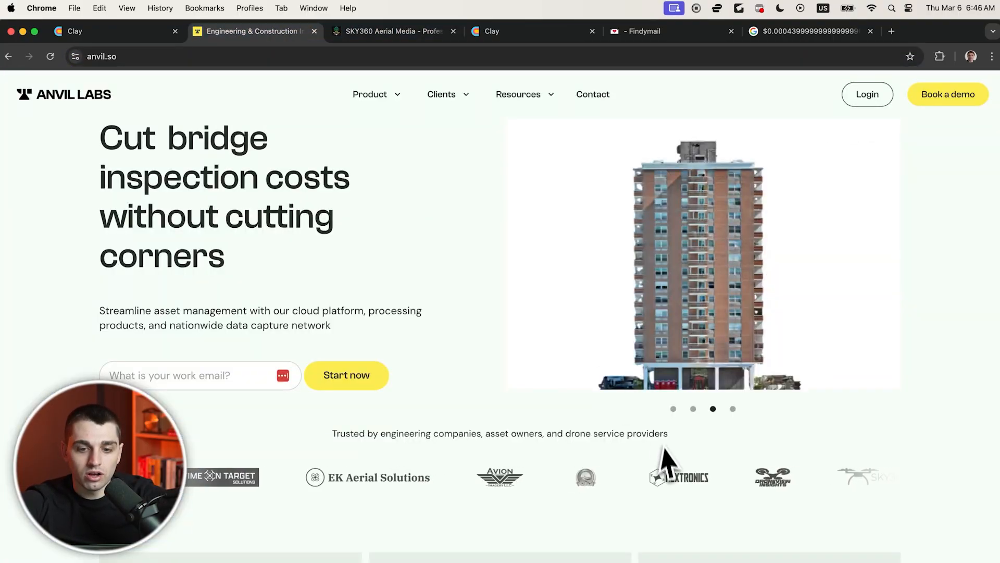
Search Google for hextronics and open its website, and open and review the DroneView Insights website
left_click(487, 32)
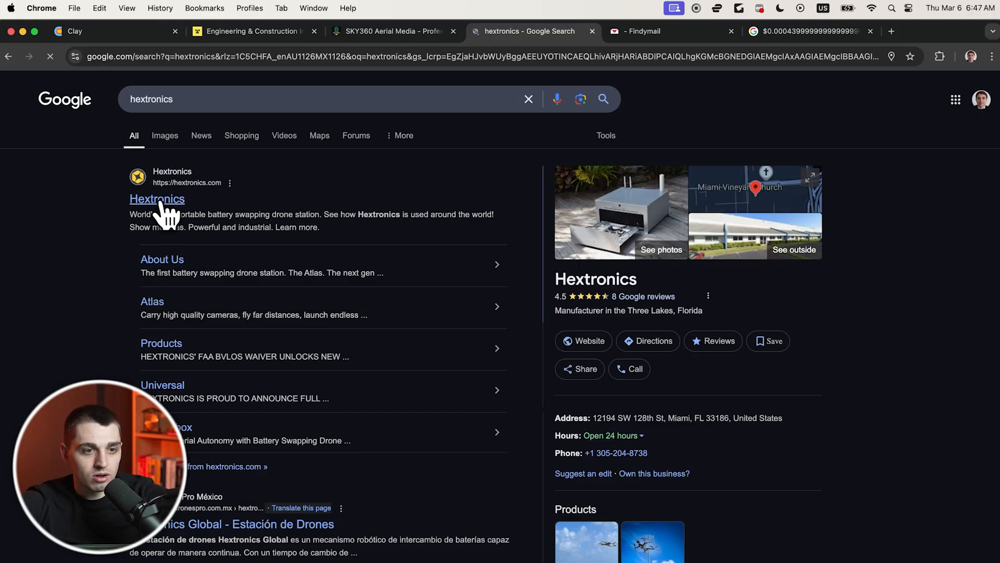
left_click(159, 200)
left_click(365, 31)
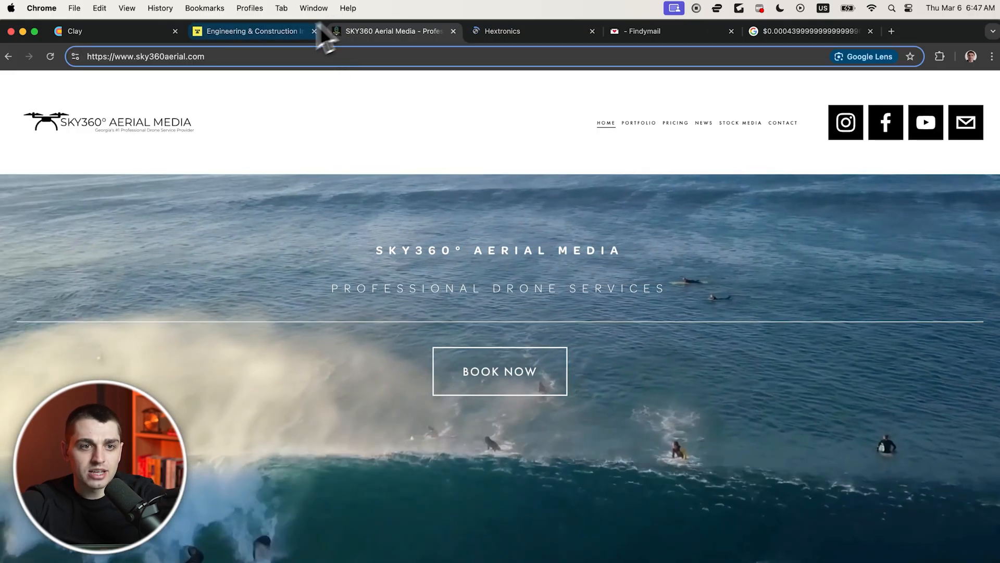
left_click(251, 32)
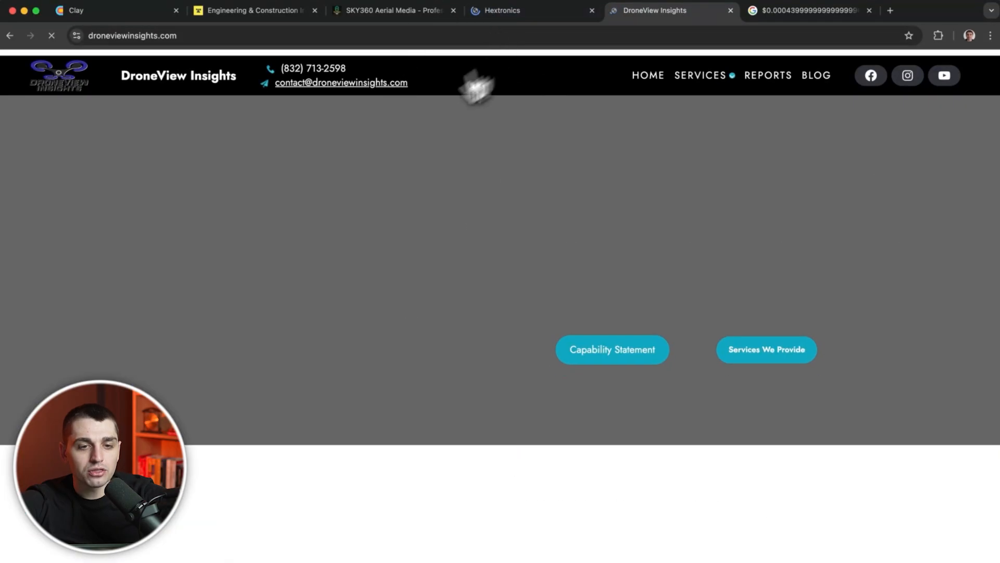
scroll(539, 286, "down", 7)
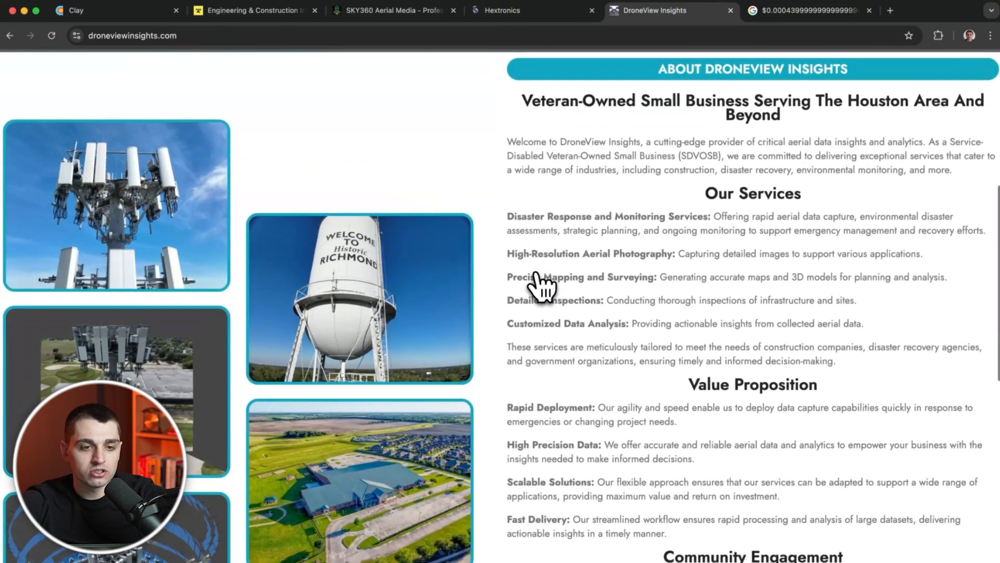
scroll(576, 206, "up", 7)
left_click(359, 12)
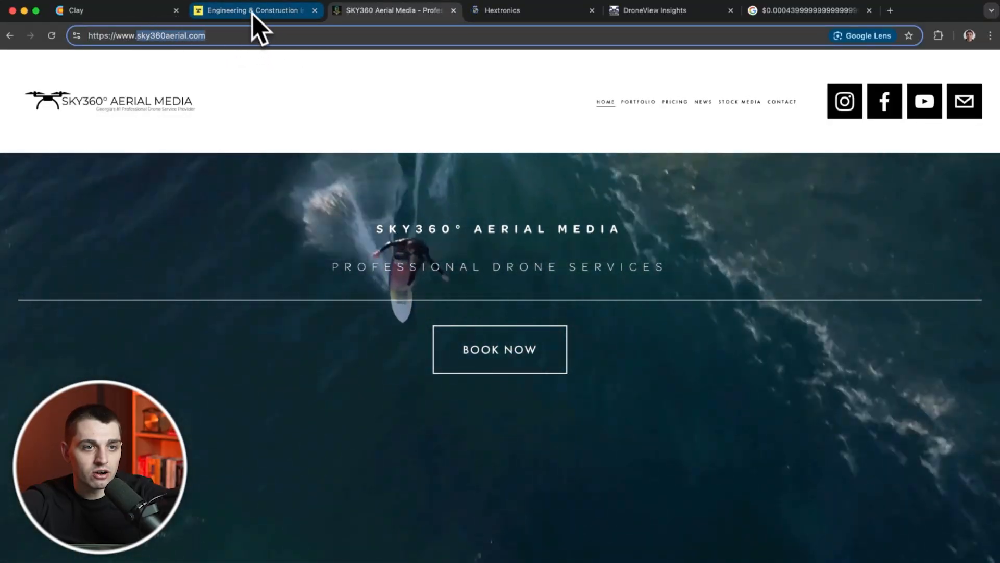
left_click(139, 17)
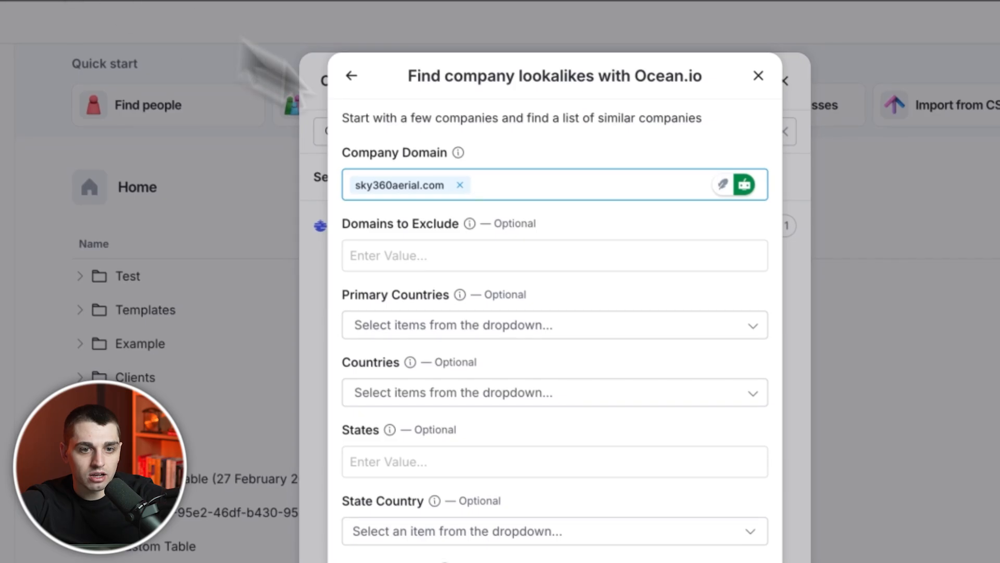
type("https://hextronics.com/")
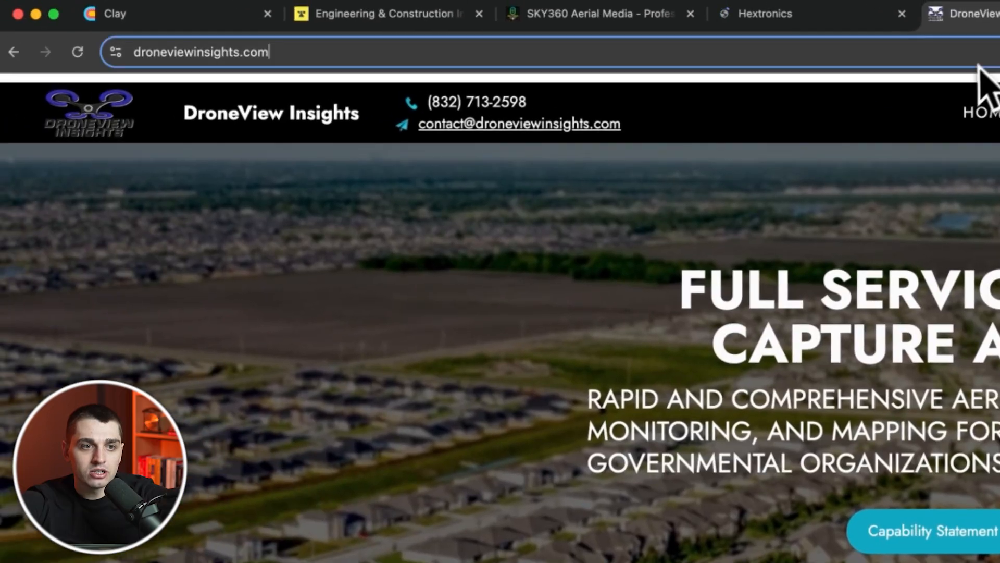
left_click(231, 51)
key("super+c")
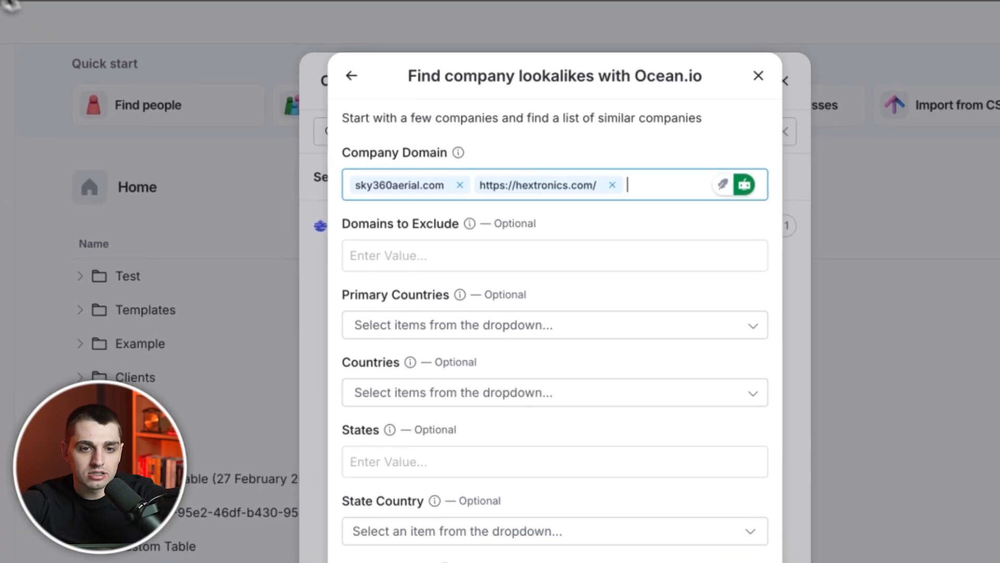
key("super+v")
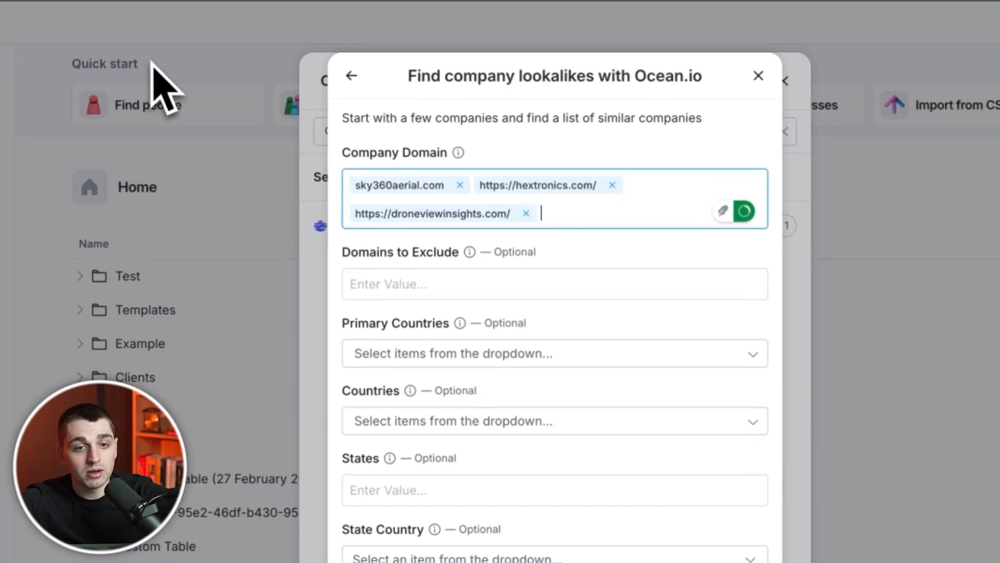
Set the lookalike search's result limit to 100 and create the table
scroll(447, 485, "down", 5)
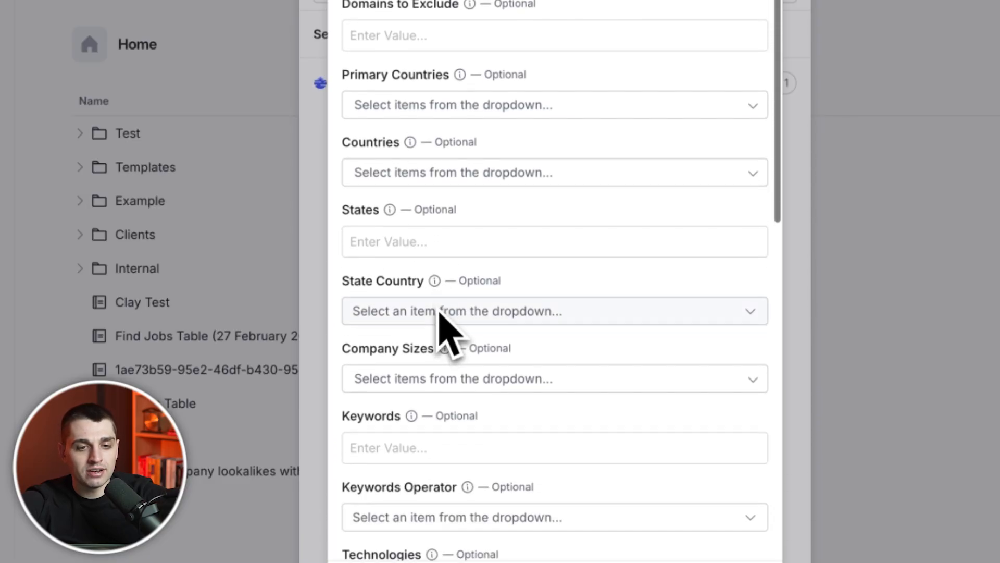
scroll(439, 313, "down", 15)
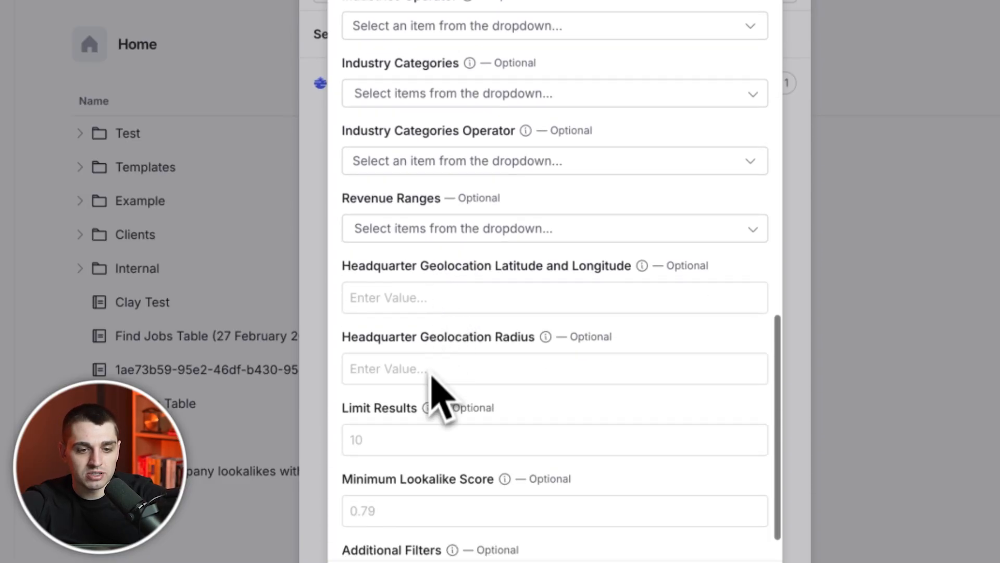
left_click(425, 390)
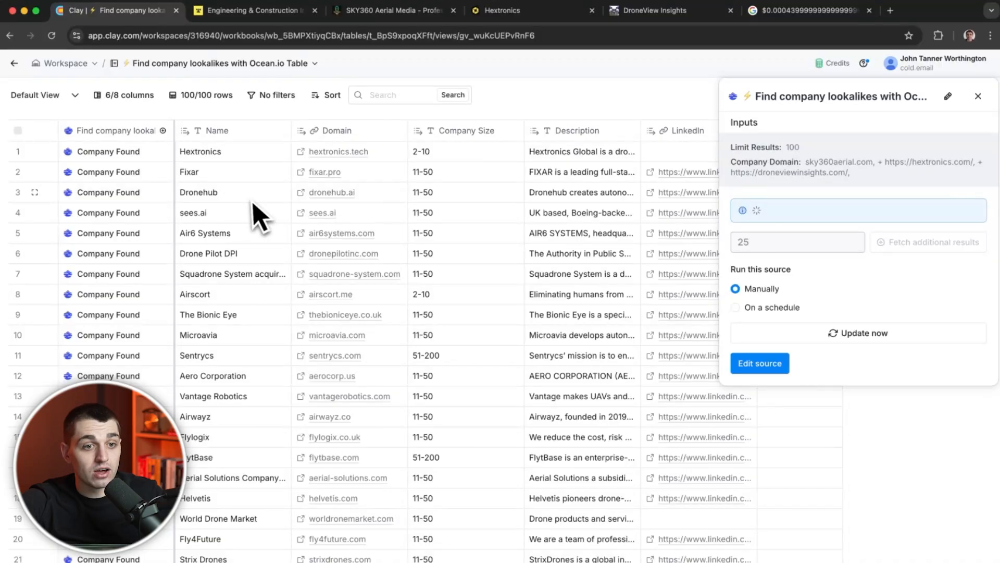
Close the source settings and examine the lookalike companies' names, sizes and descriptions
left_click(253, 201)
key("Escape")
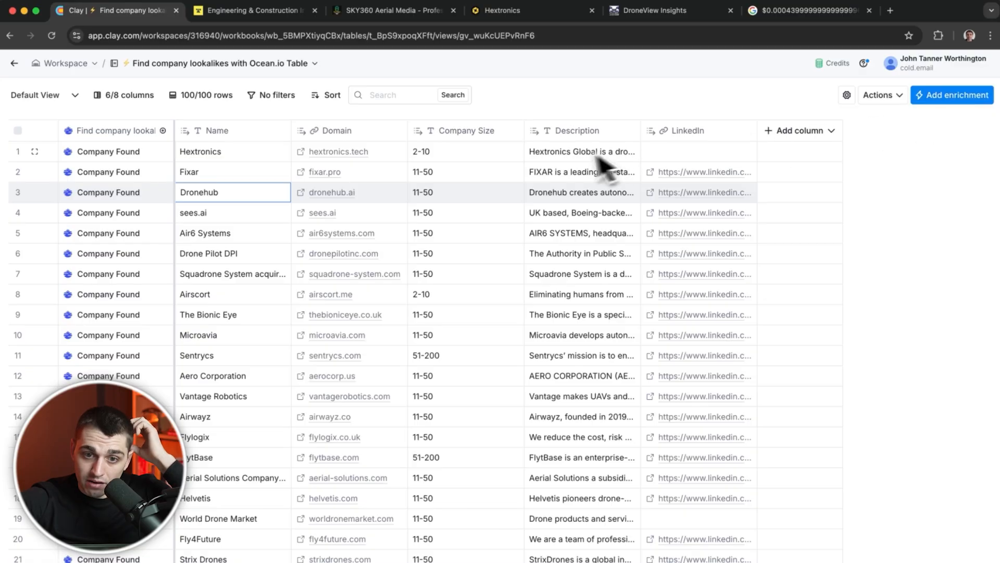
left_click(207, 158)
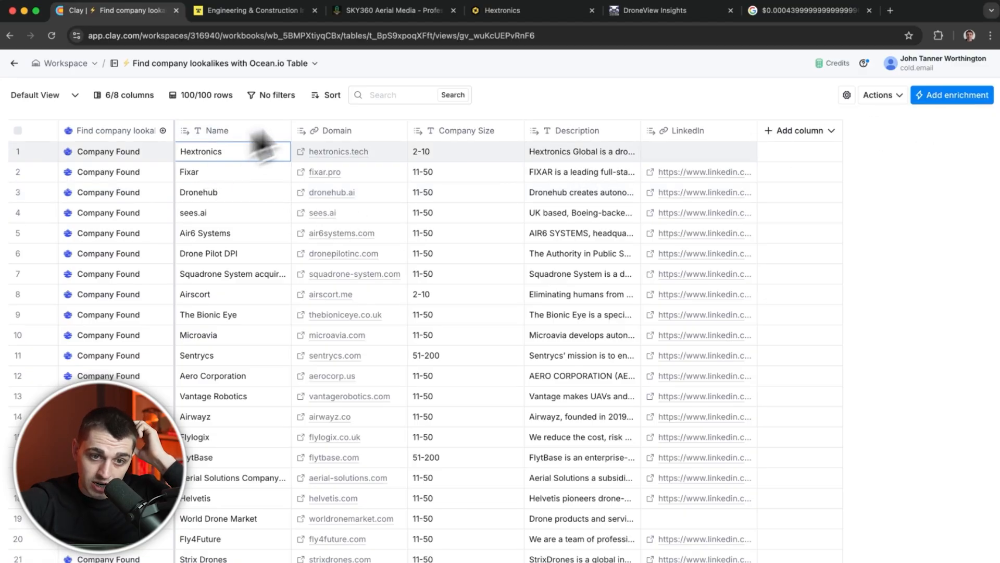
left_click(456, 156)
left_click(570, 172)
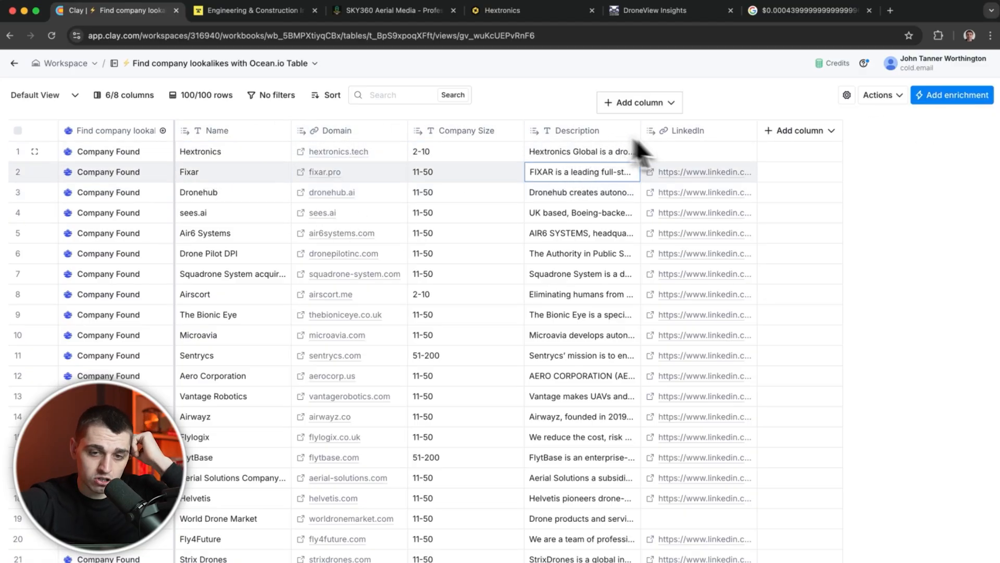
Add Revenue as a column from the Company data in the sees.ai row's cell details, and close the details
left_click(125, 218)
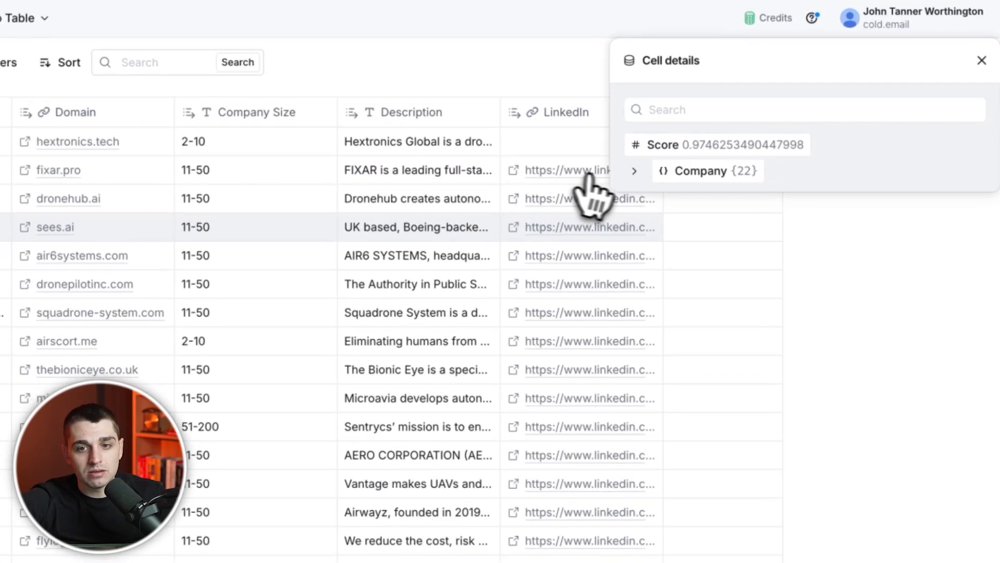
left_click(737, 174)
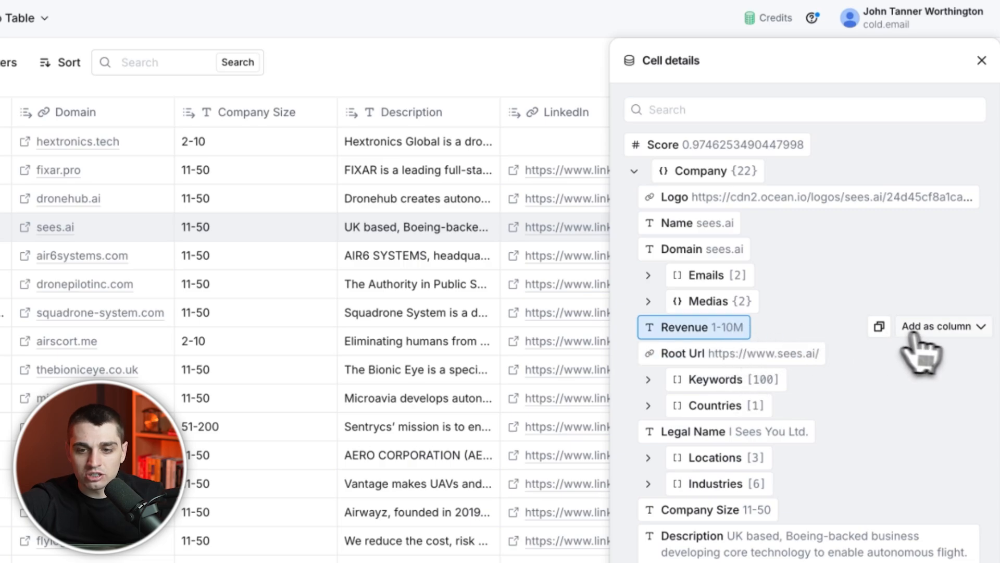
left_click(938, 327)
key("Return")
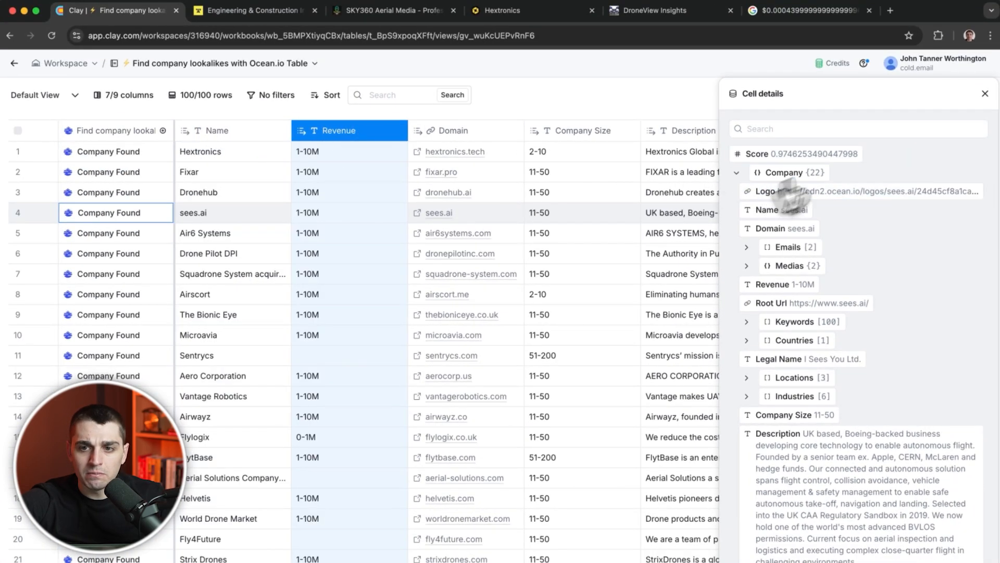
left_click(984, 93)
Open the Fixar website from its domain in the table, accept all cookies and review the homepage
left_click(423, 172)
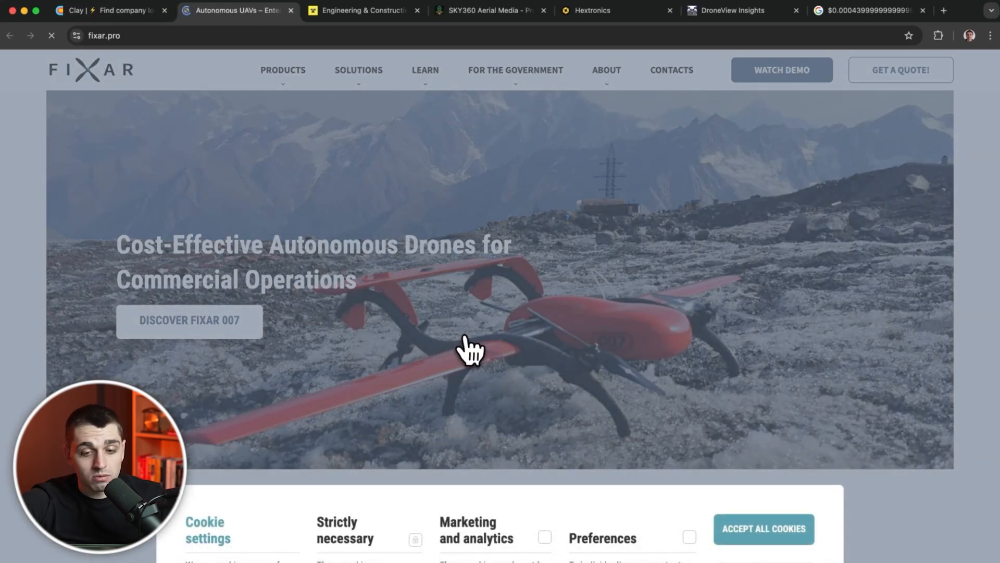
left_click(728, 529)
scroll(661, 469, "down", 12)
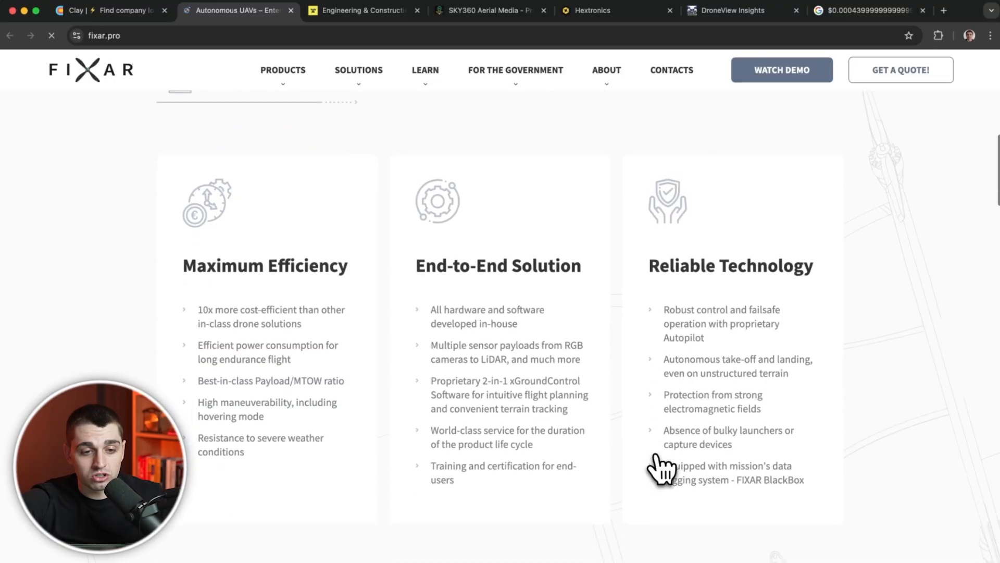
scroll(661, 469, "down", 3)
scroll(661, 469, "down", 10)
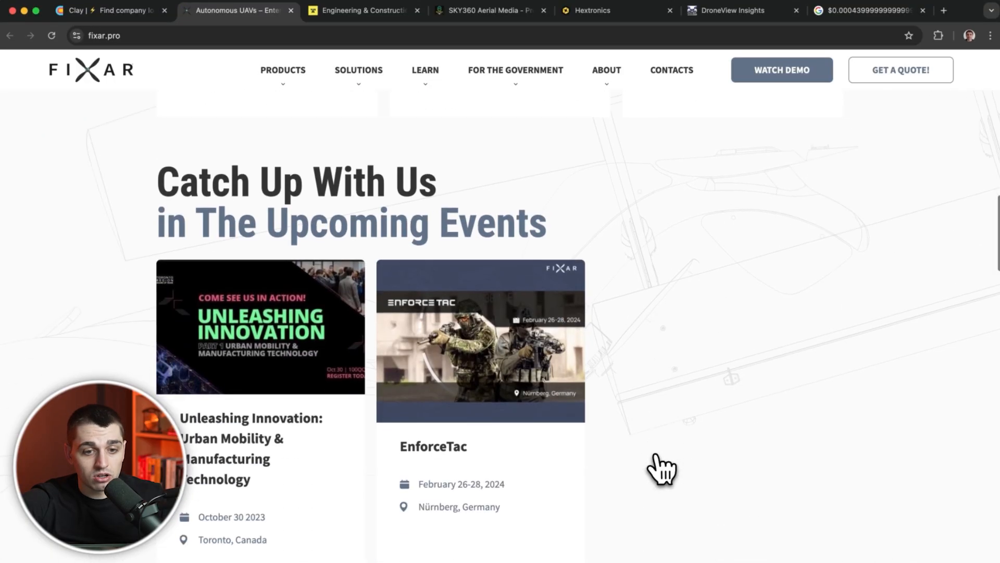
Open the Air6 Systems, Drone Pilot DPI, Aero Corporation and Airwayz websites from the table, check what each company does and return to the table
left_click(151, 10)
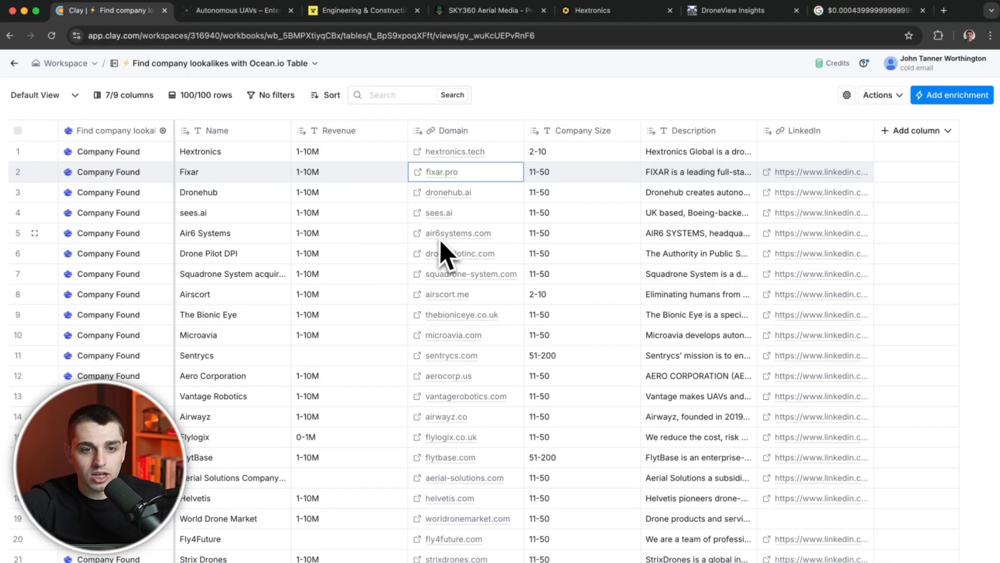
left_click(419, 234)
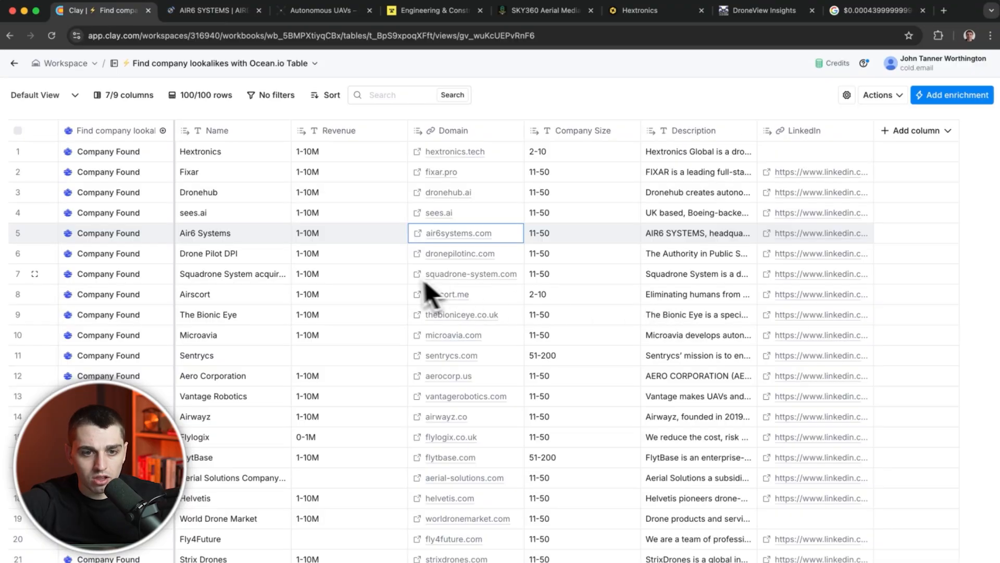
left_click(417, 275)
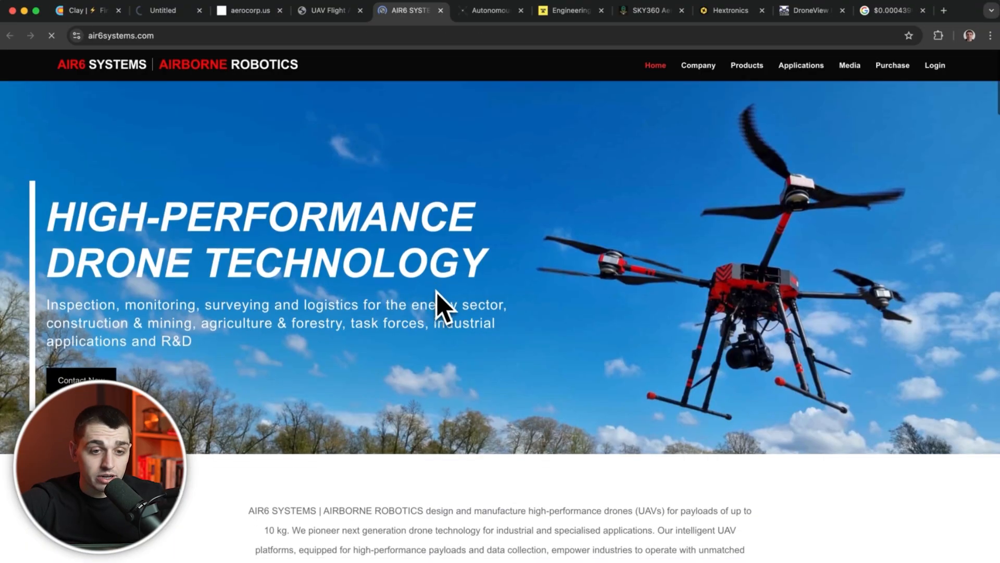
scroll(440, 305, "down", 3)
left_click(329, 11)
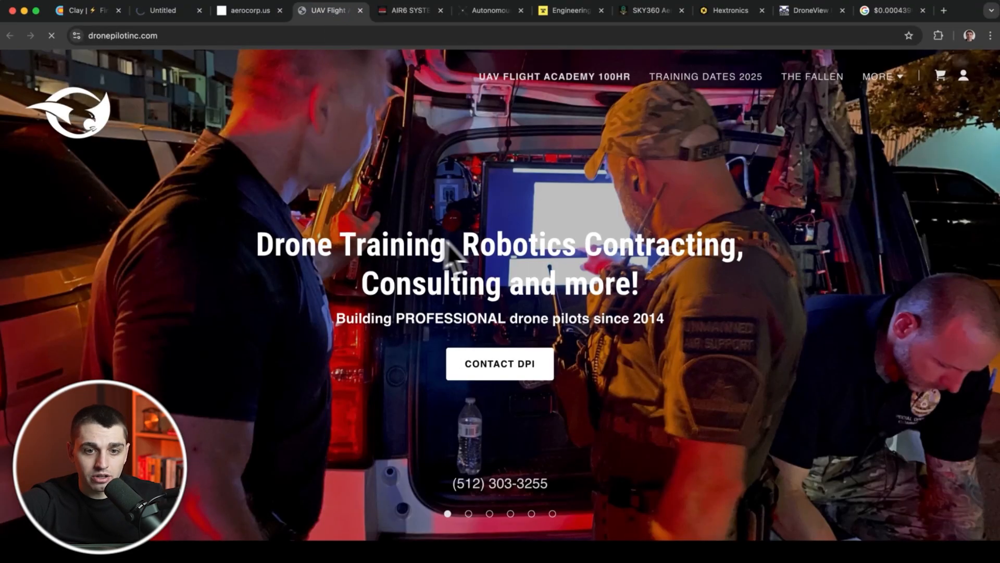
left_click(259, 12)
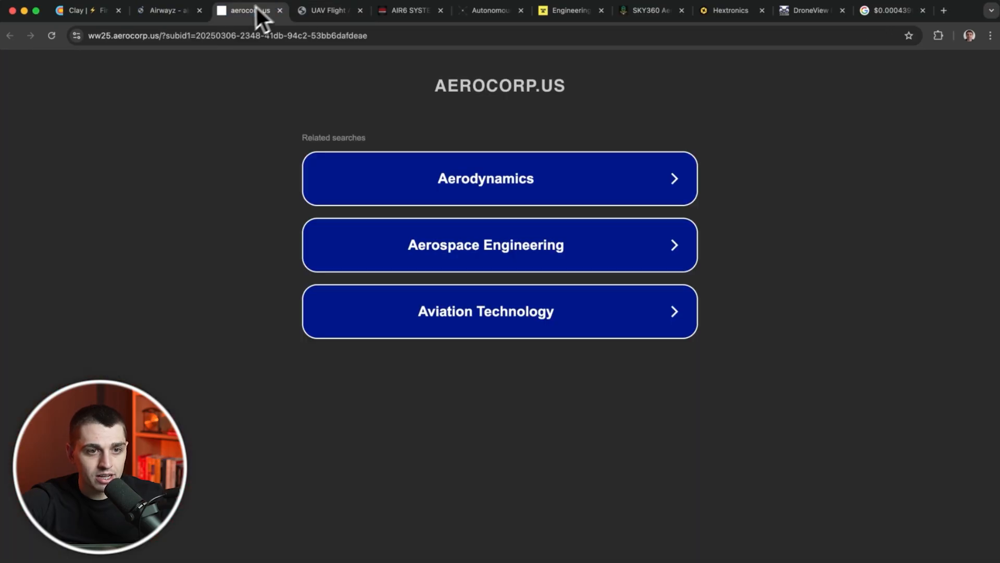
left_click(183, 16)
left_click(102, 19)
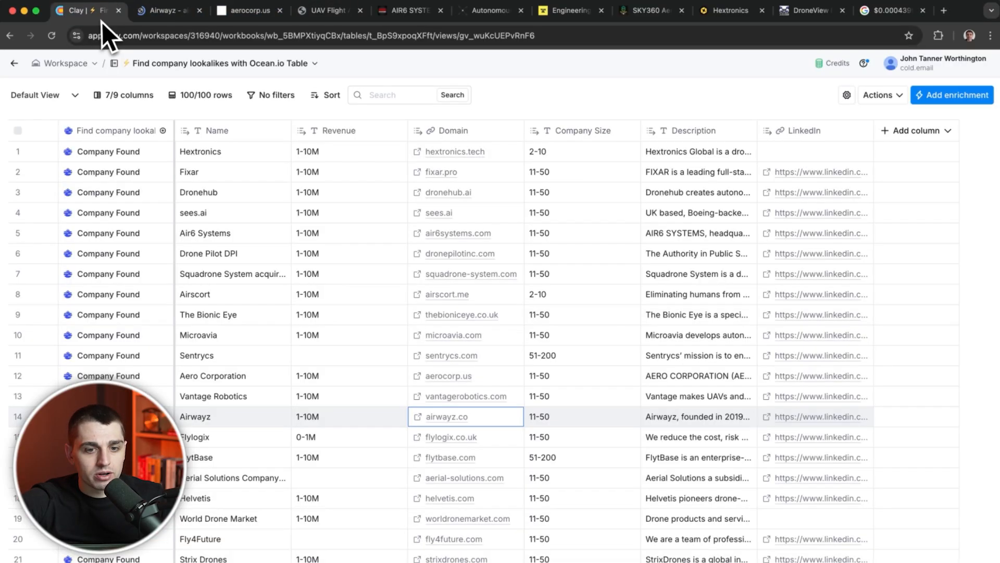
Open the Flylogix website from its domain in the table and review the services and client work on its homepage
left_click(423, 438)
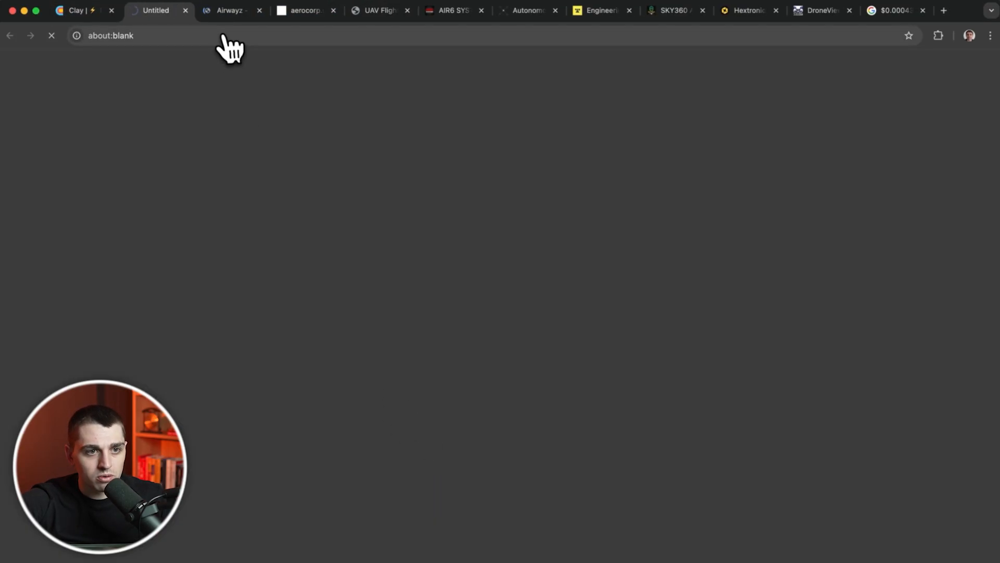
scroll(252, 407, "down", 15)
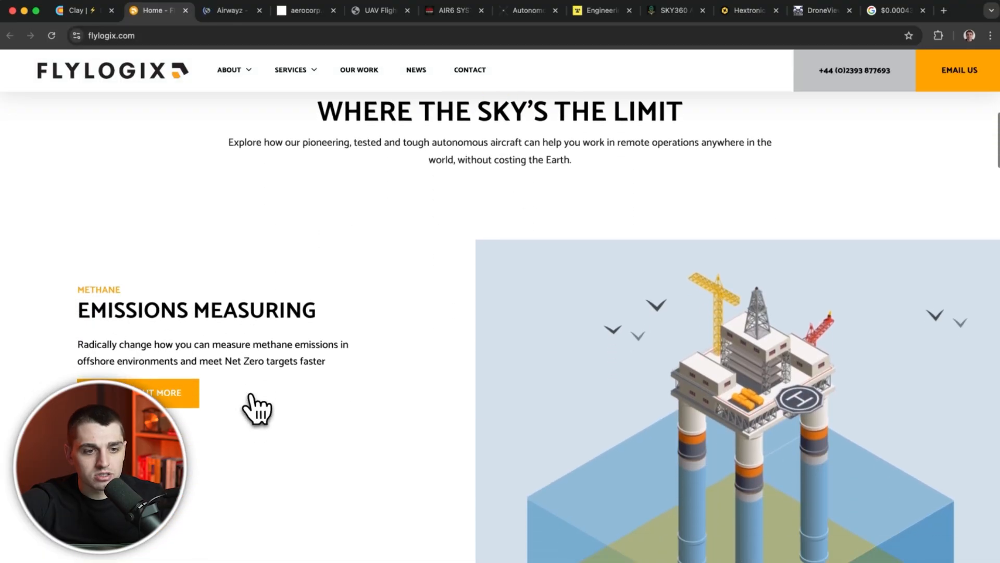
scroll(257, 409, "down", 10)
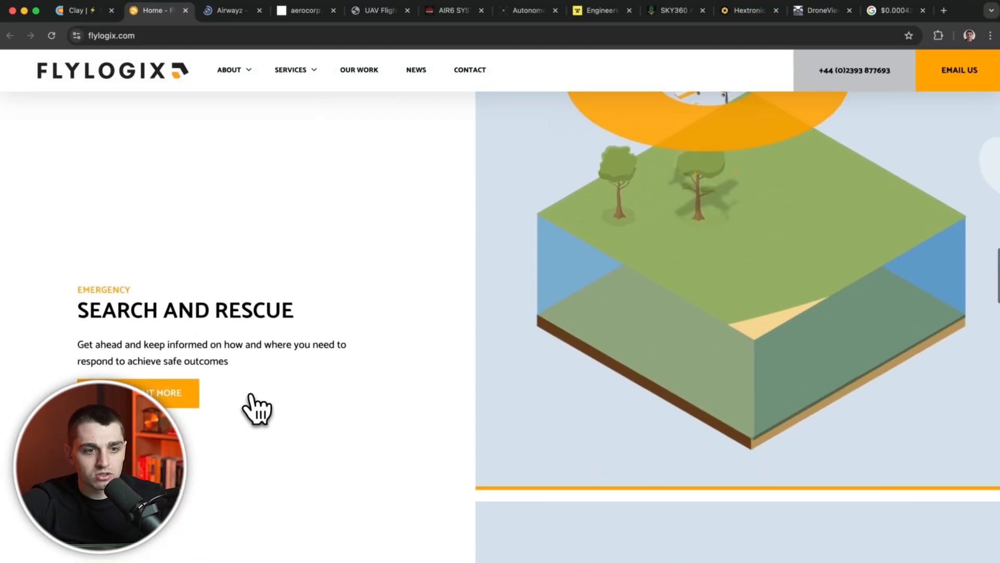
scroll(256, 409, "down", 15)
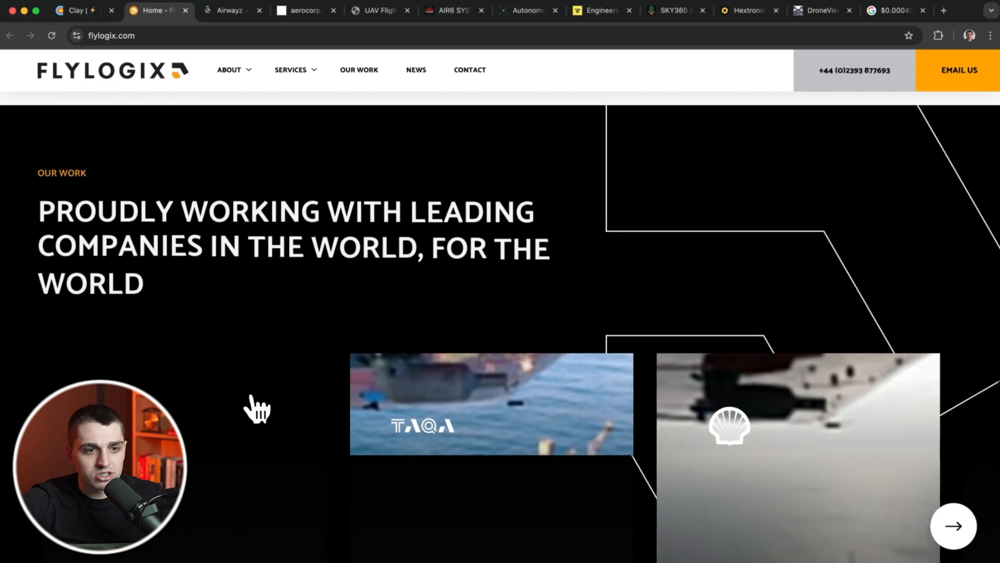
scroll(257, 409, "down", 5)
scroll(257, 409, "up", 15)
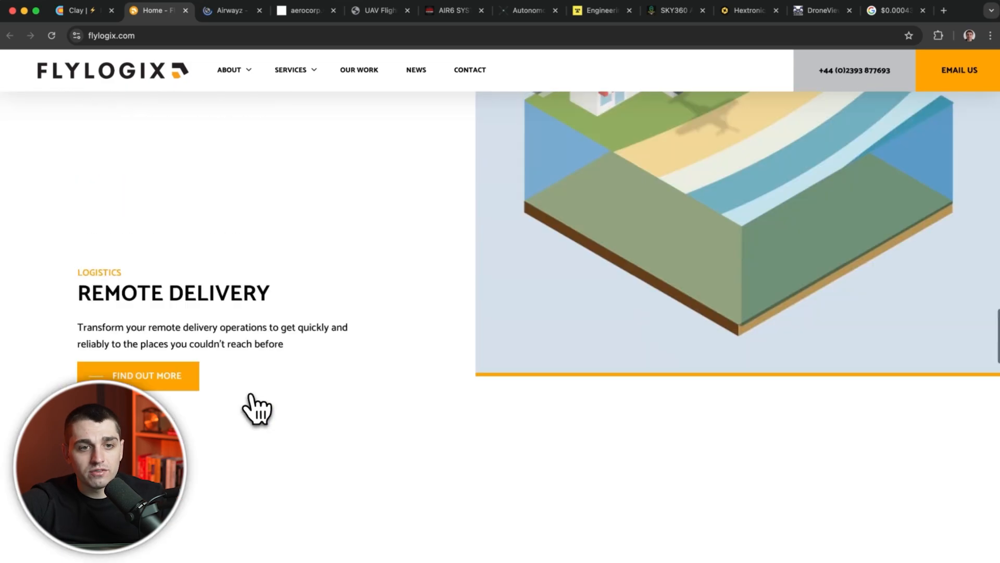
left_click(224, 9)
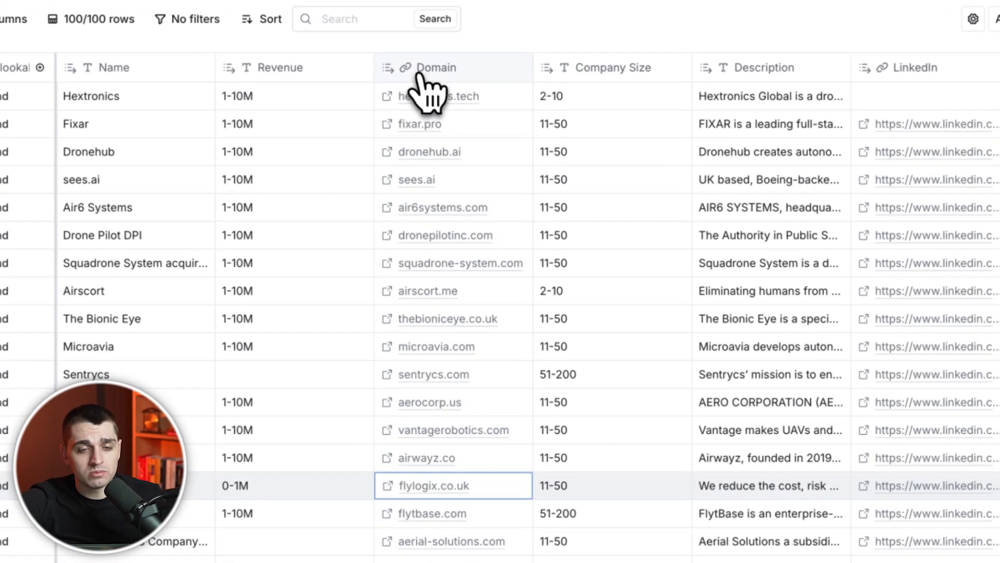
Insert a Use AI column to the right of the Domain column and set its model to OpenAI GPT 4o Mini
left_click(451, 129)
mouse_move(453, 339)
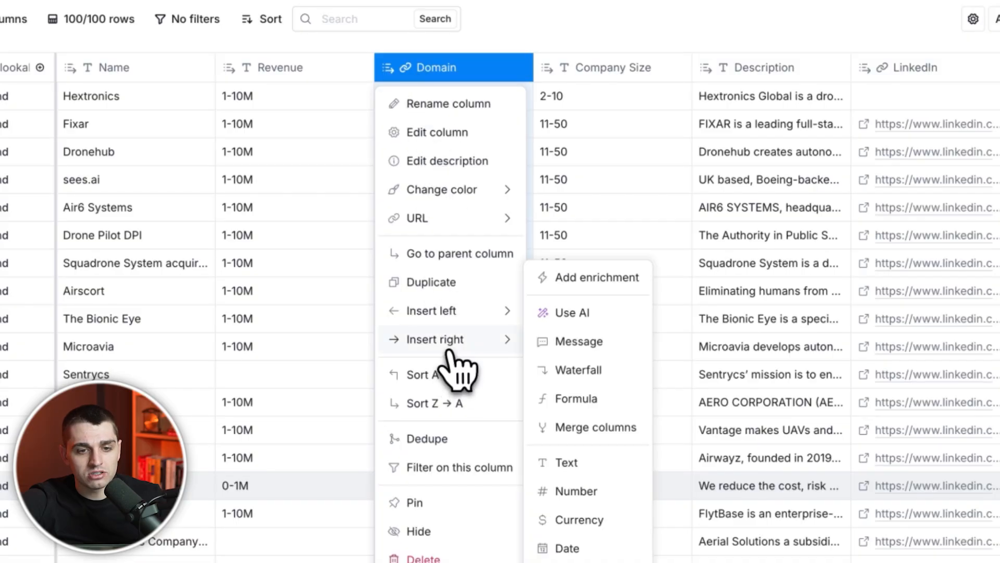
left_click(578, 312)
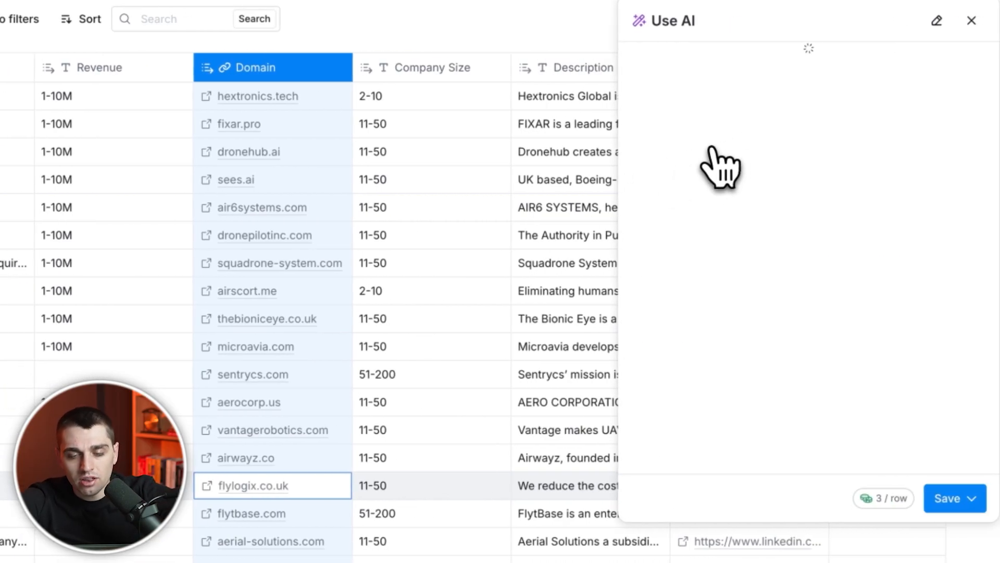
left_click(706, 109)
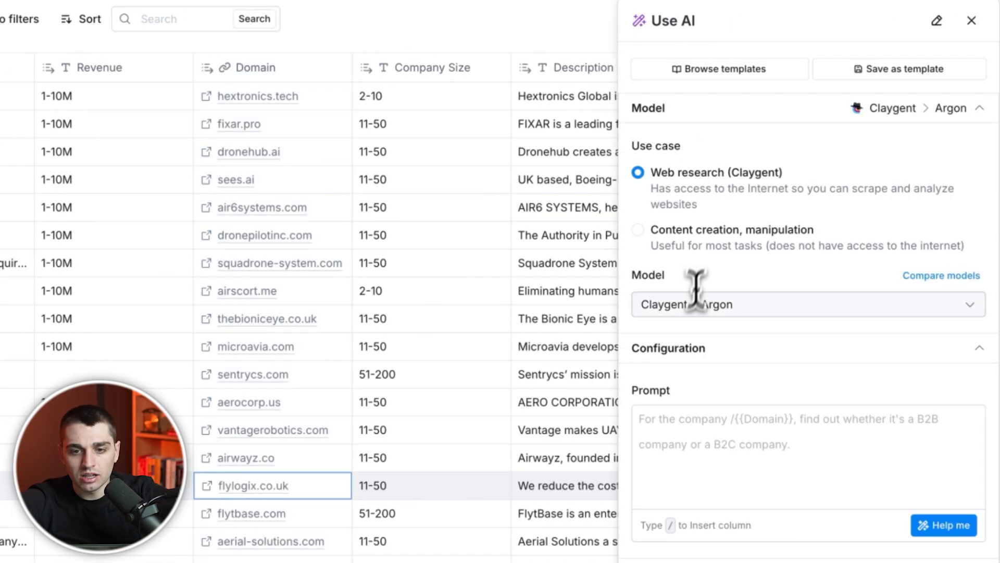
left_click(697, 304)
left_click(724, 445)
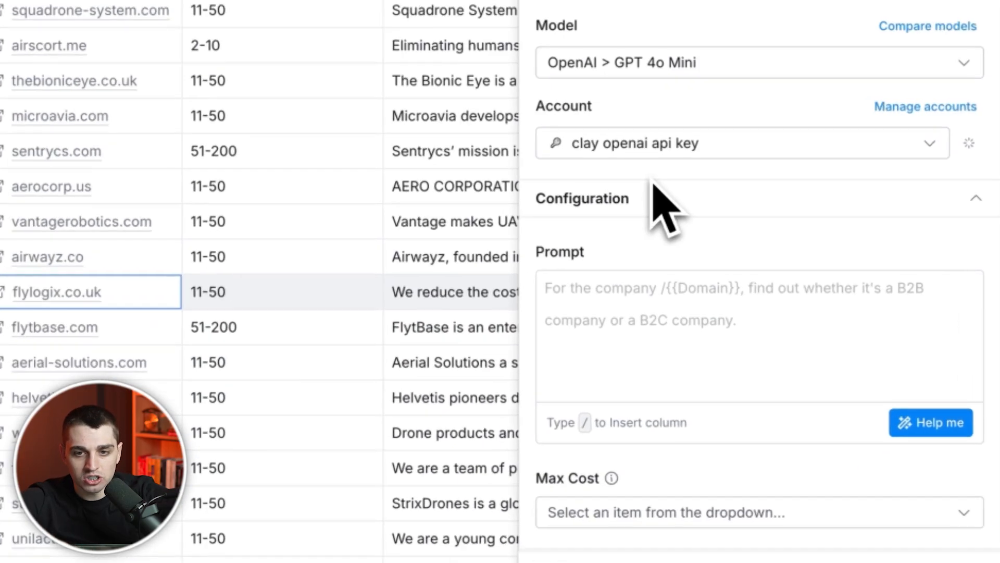
Write a prompt to visit the Domain column's site and output "yes" if they offer any sort of drone inspection, orthomosaic, or drone imaging services
left_click(712, 497)
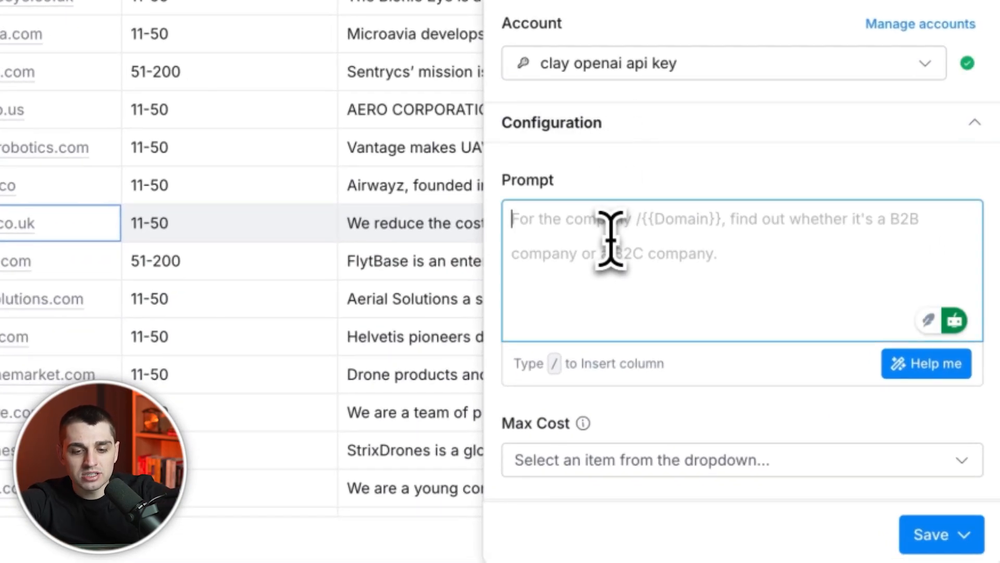
type("please visit /")
type("dom")
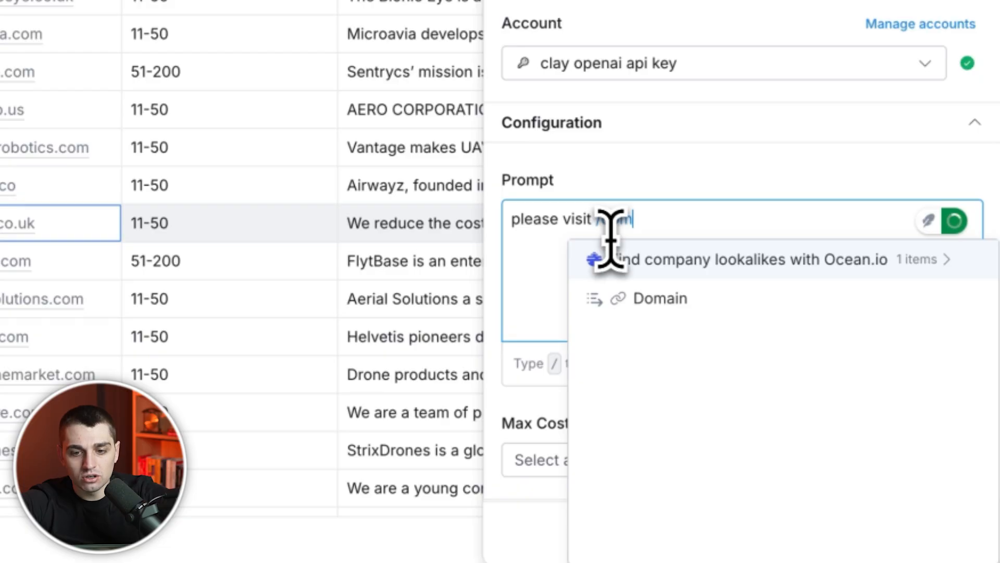
left_click(648, 297)
type("and identify if they offer")
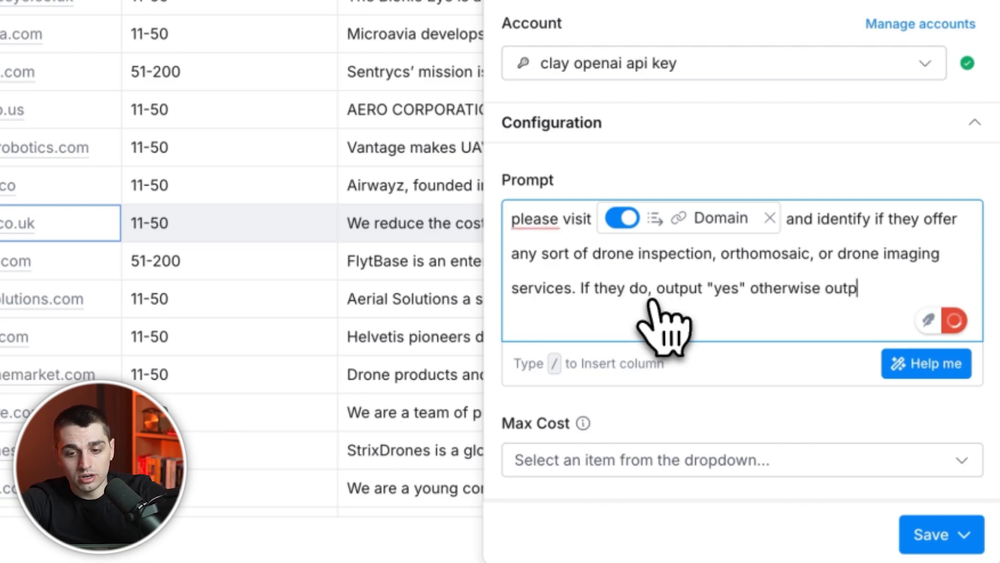
Complete the prompt with output "no" otherwise, and add a separate line: do not output anything other than "yes" or "no"
type("ut \"no\"")
key("Return")
key("Return")
type("do not output anything other than")
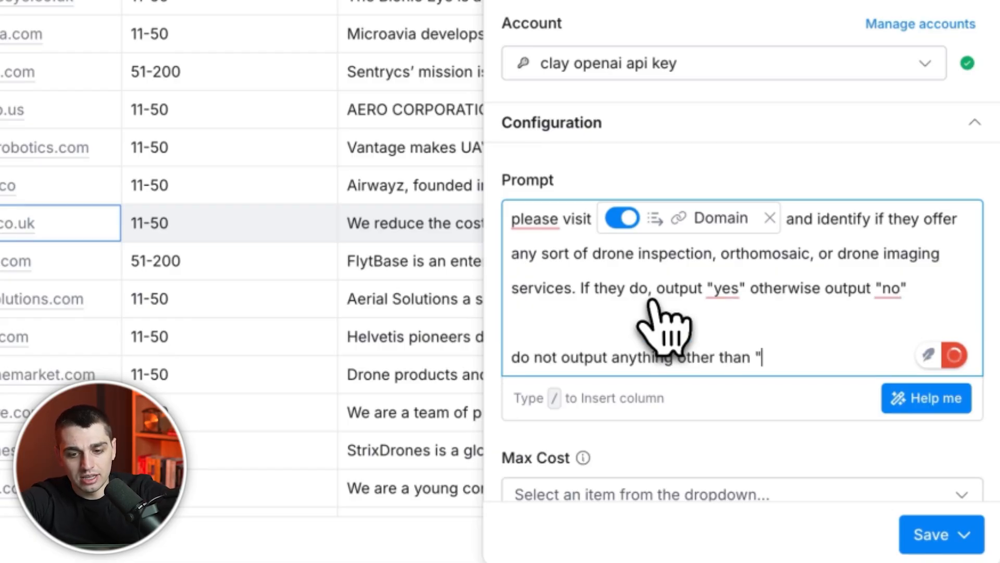
type(" or \"no\"")
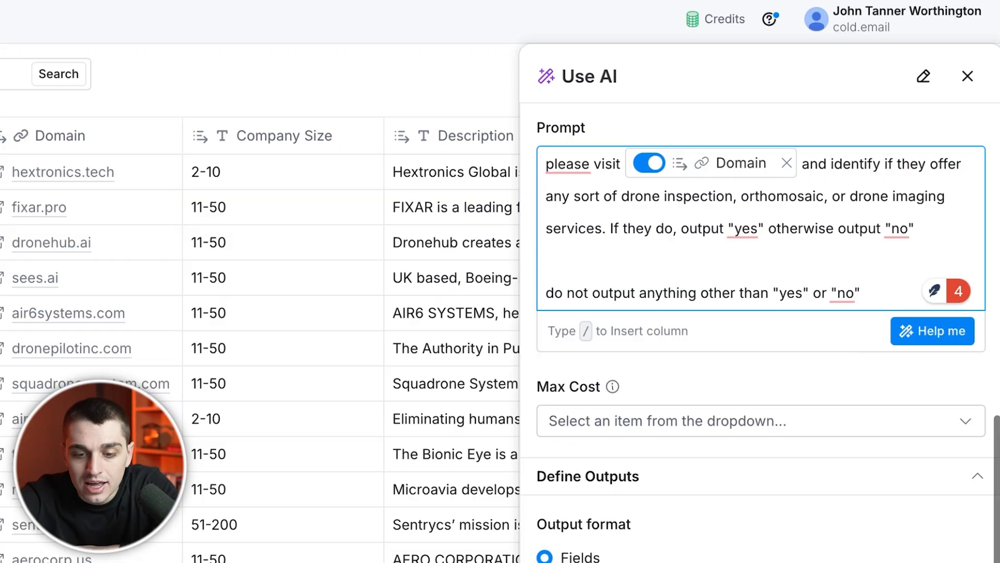
mouse_move(734, 182)
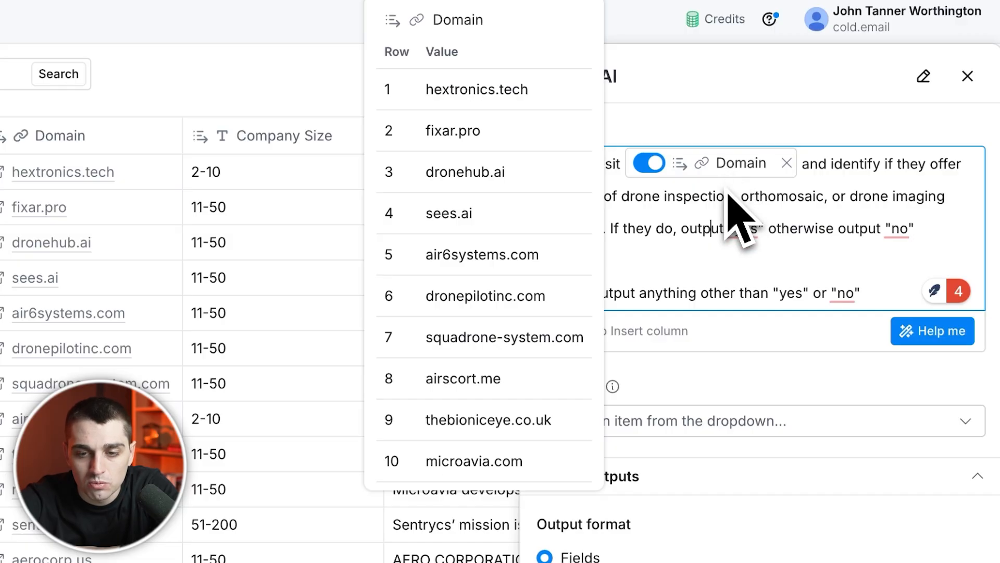
scroll(726, 194, "up", 1)
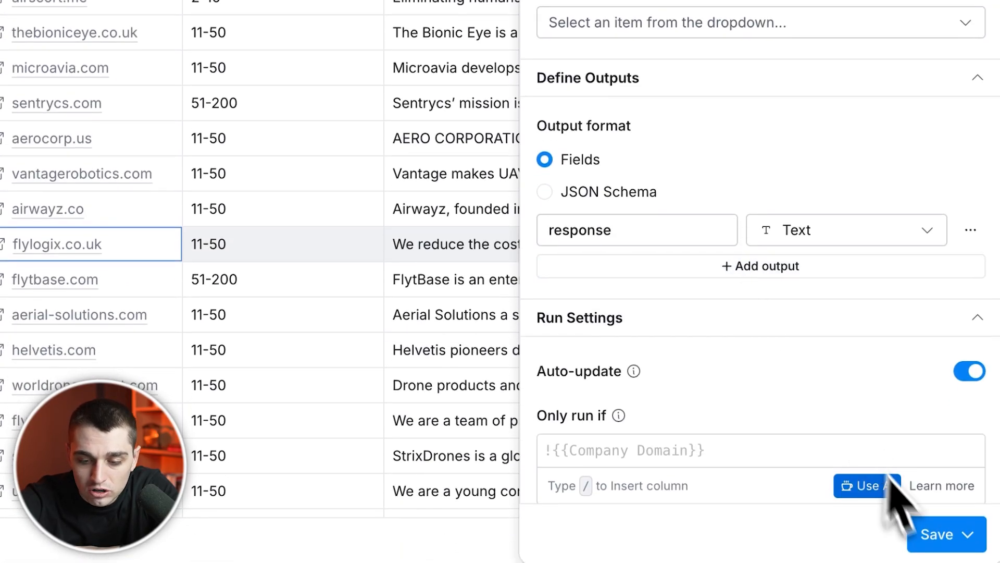
Save the Drone Services AI column and run it on the table's rows
left_click(913, 529)
left_click(865, 445)
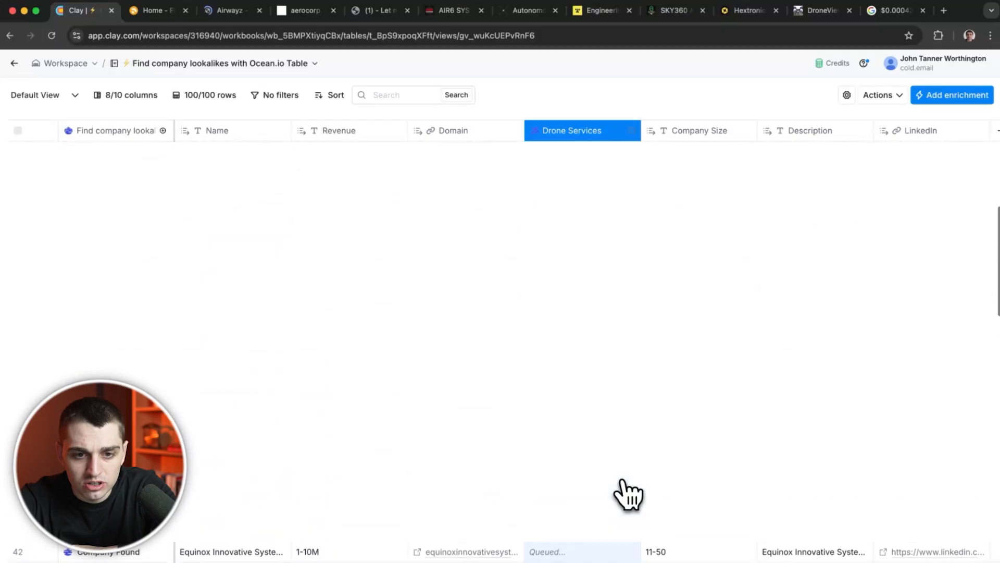
Add the Response and Reasoning outputs from the aevius.com Drone Services result as new columns, and expand its Steps Taken
scroll(622, 480, "up", 8)
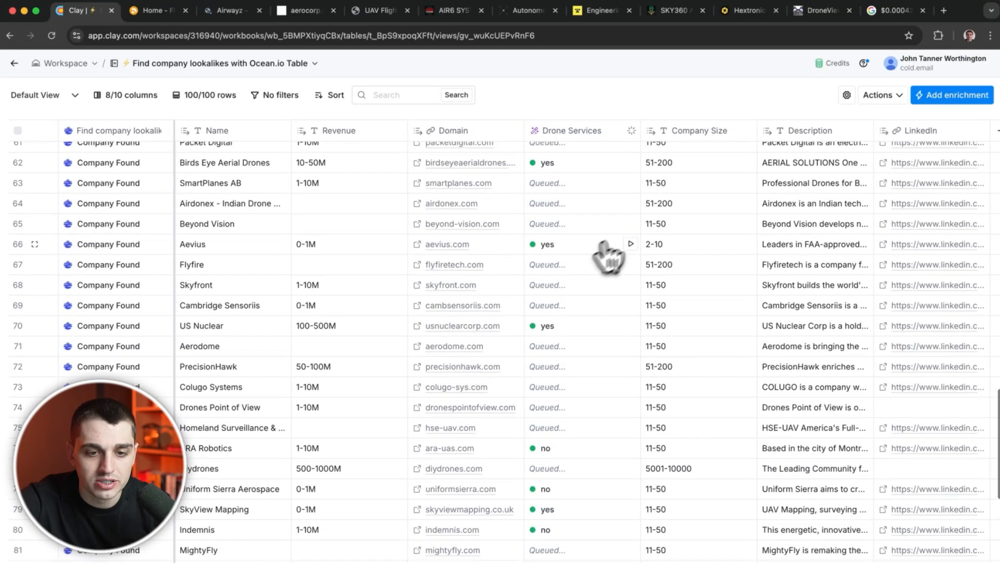
left_click(588, 241)
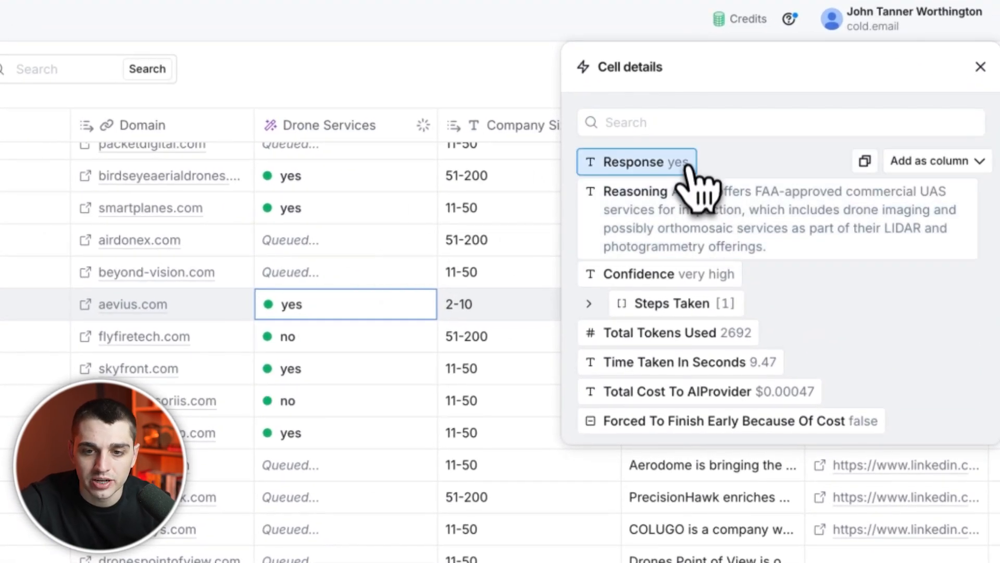
left_click(920, 161)
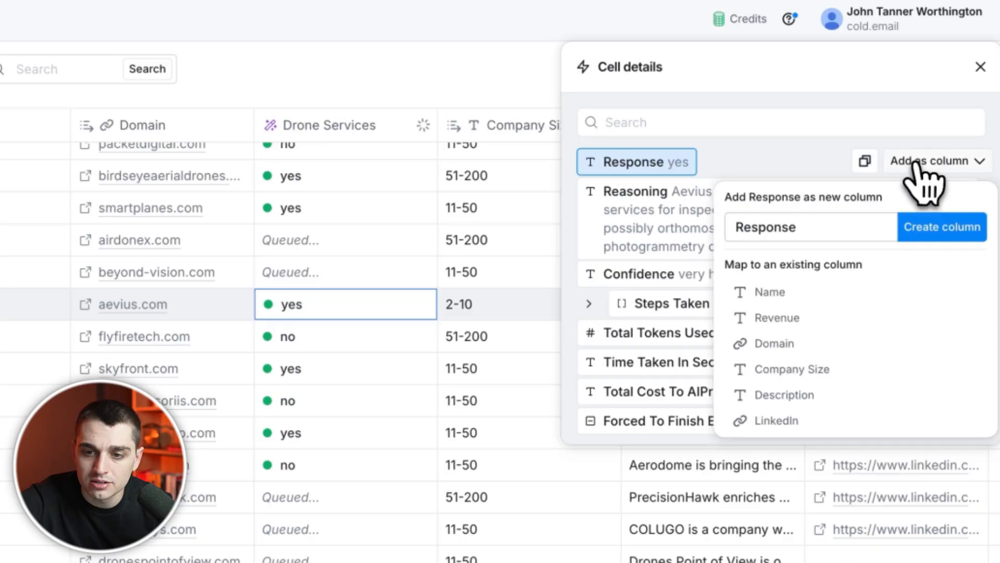
left_click(941, 227)
left_click(932, 191)
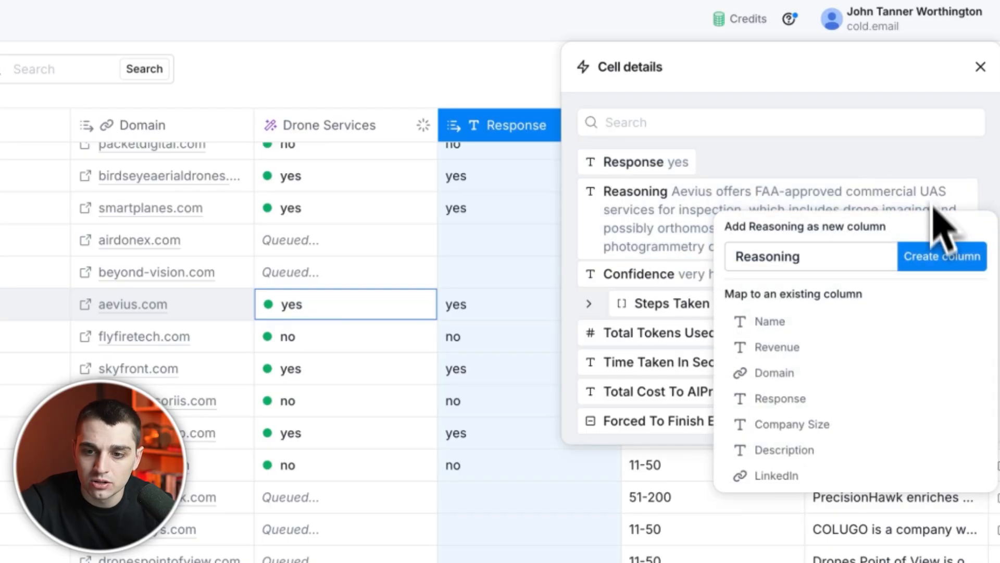
left_click(940, 257)
left_click(590, 304)
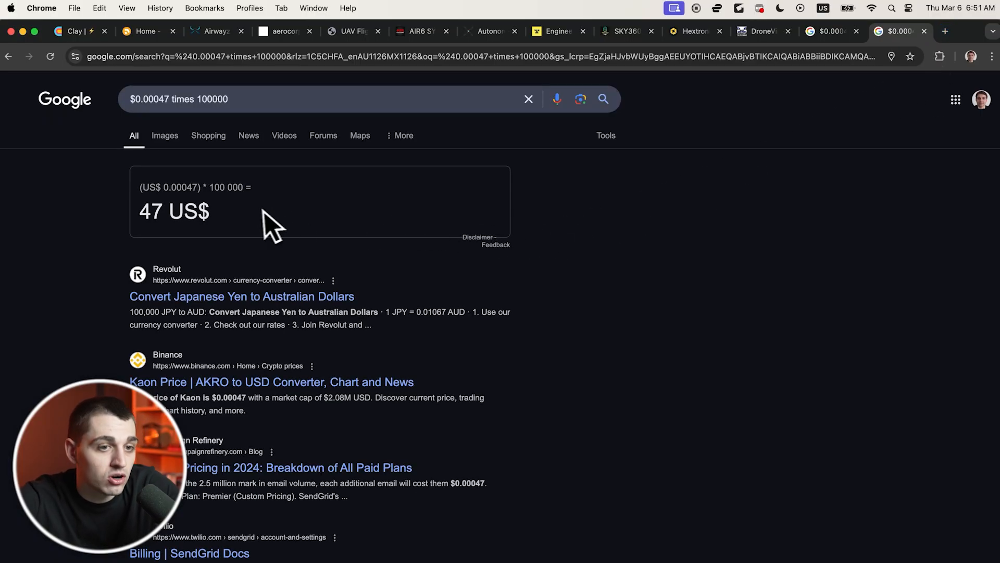
Return to the Clay table and filter its rows on the Response column with the value "yes"
left_click(86, 33)
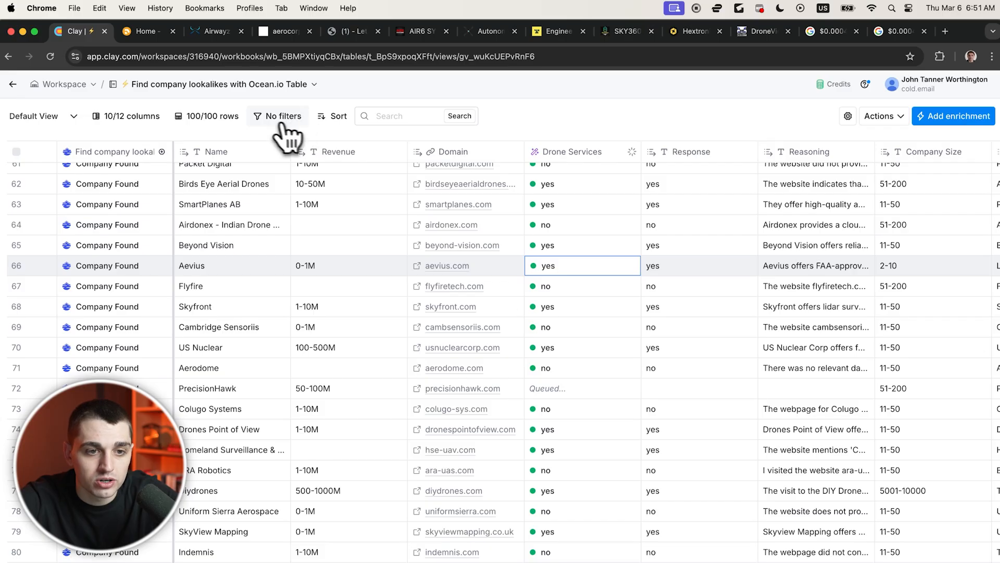
left_click(288, 141)
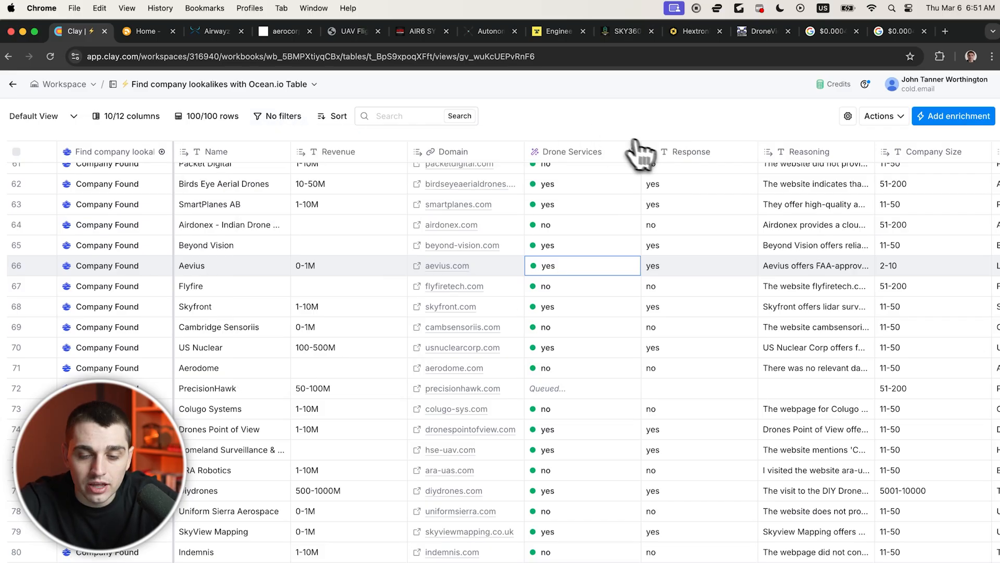
left_click(676, 154)
scroll(677, 155, "right", 4)
left_click(268, 119)
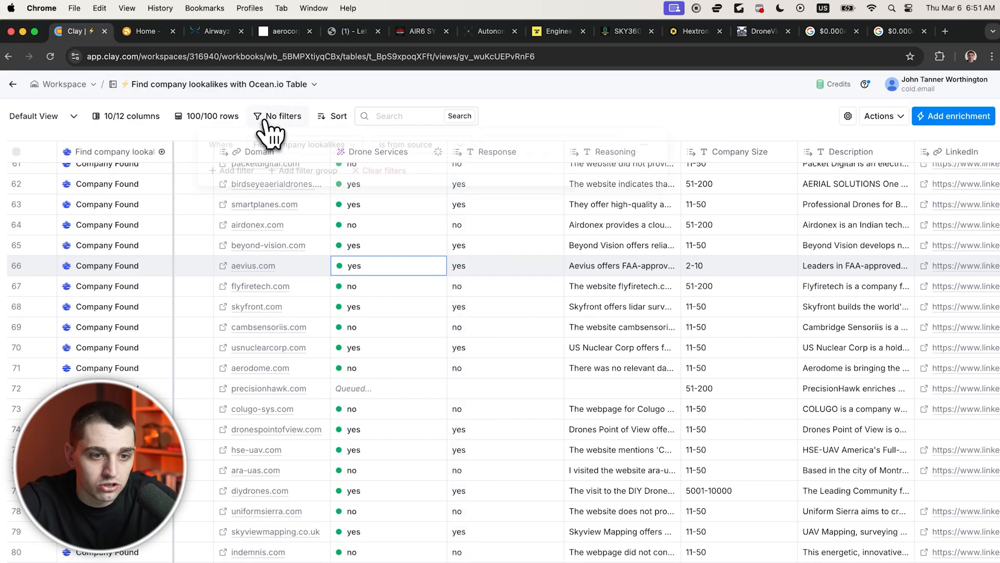
left_click(282, 147)
left_click(297, 301)
type("yes")
left_click(527, 109)
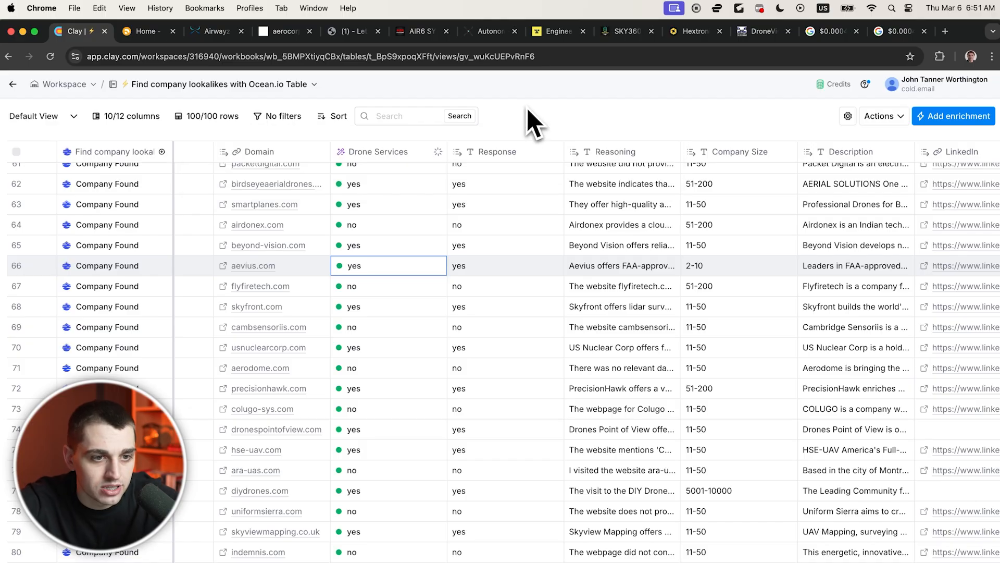
scroll(532, 338, "right", 1)
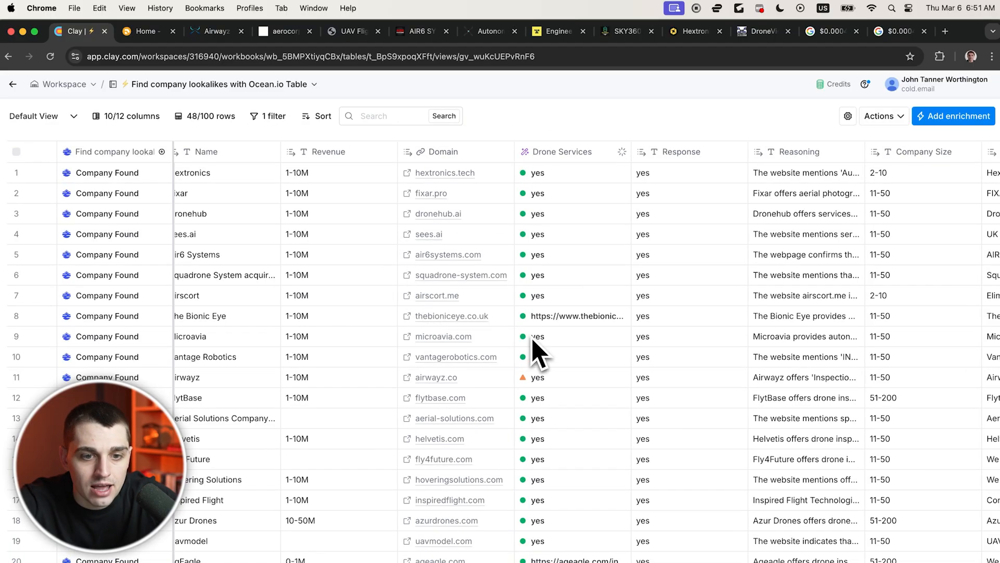
Open the websites of aerialtronics.com, uav.org, microdrones.com, sktaeroshutter.com, nearthlab.com and dronus.com from the filtered rows in separate browser tabs
scroll(433, 289, "down", 5)
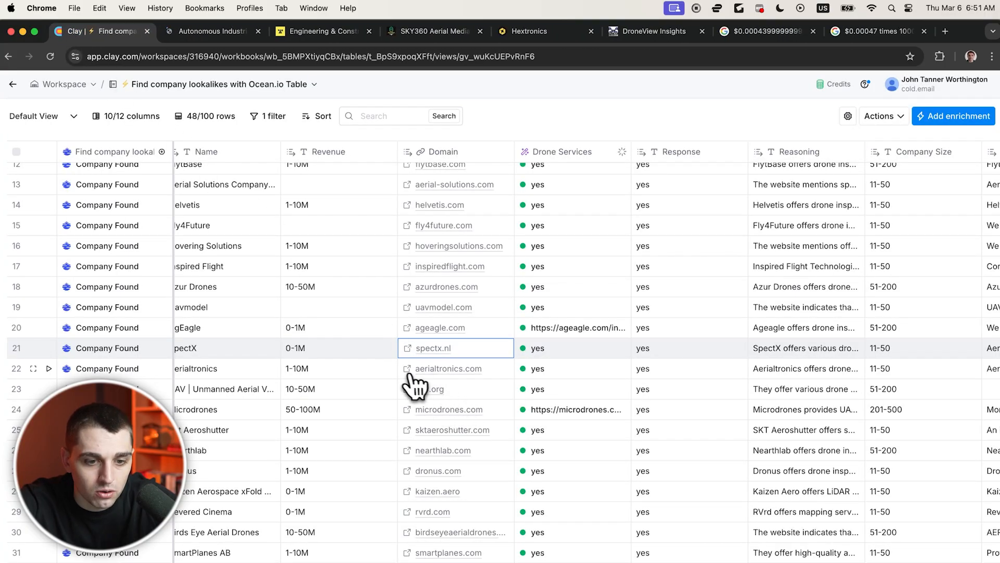
left_click(407, 369)
left_click(114, 37)
left_click(407, 410)
left_click(82, 32)
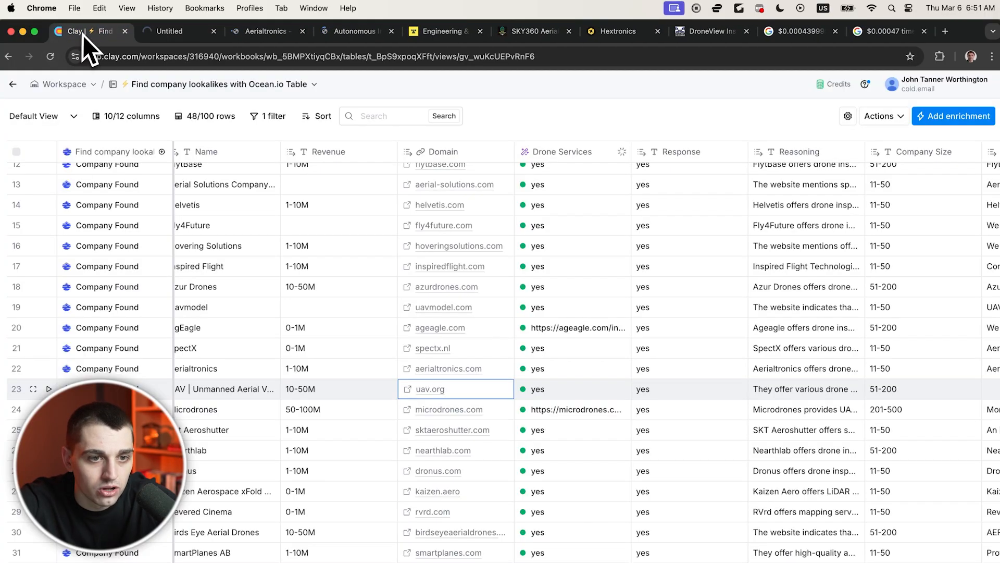
left_click(407, 409)
left_click(83, 32)
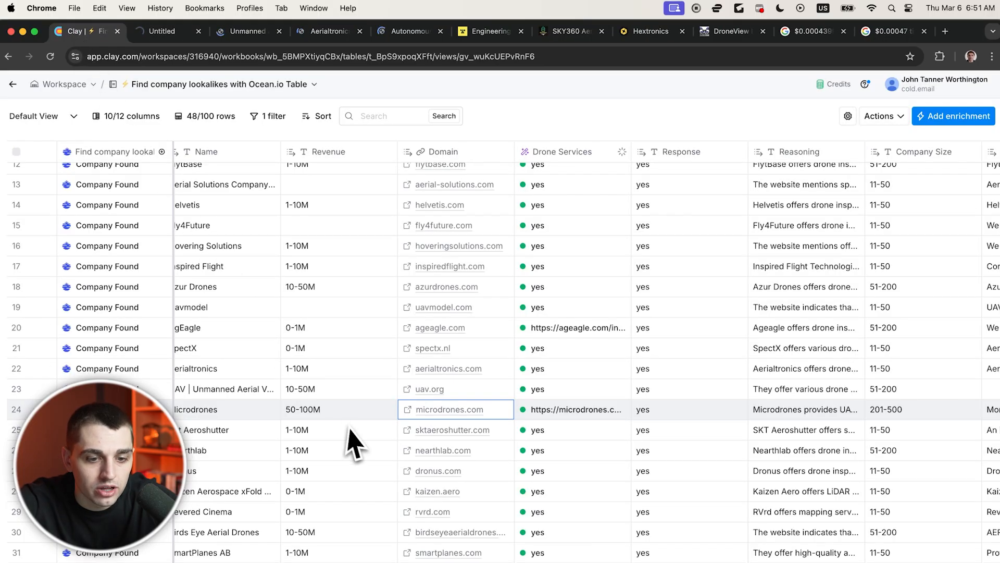
left_click(408, 449)
left_click(79, 33)
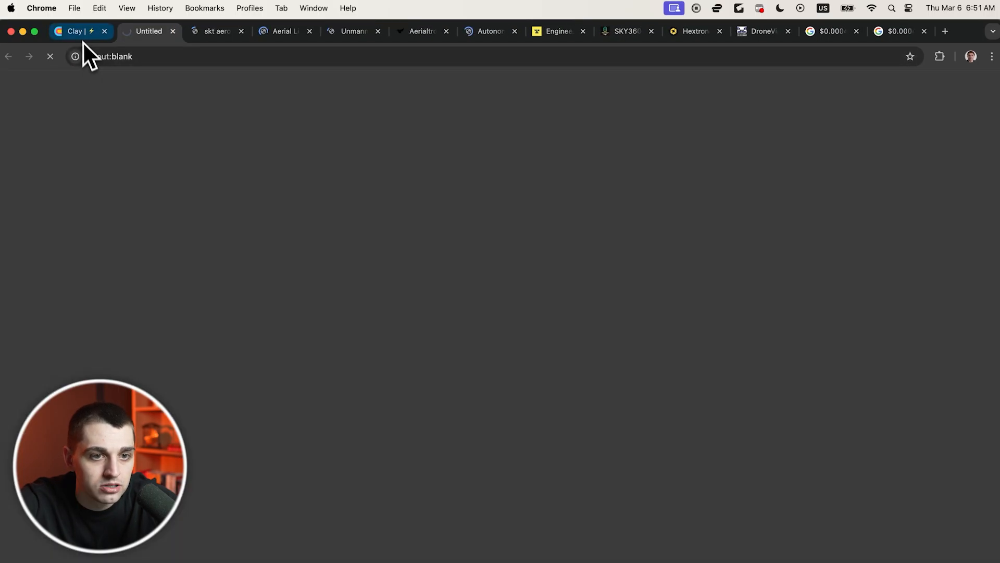
left_click(407, 471)
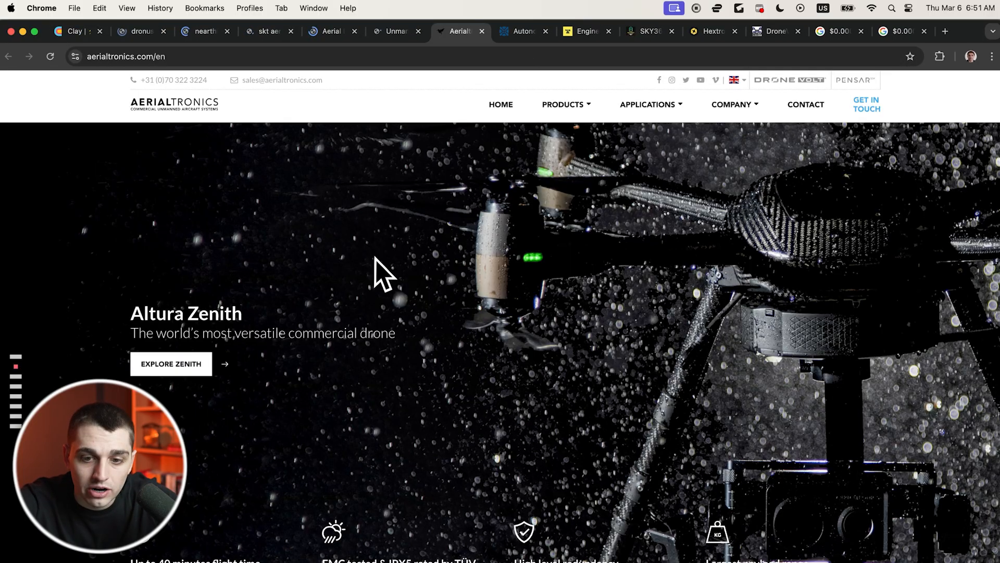
Examine the Aerialtronics homepage and its list of applications for drone inspection services
scroll(375, 257, "down", 10)
scroll(374, 257, "up", 10)
scroll(375, 257, "down", 5)
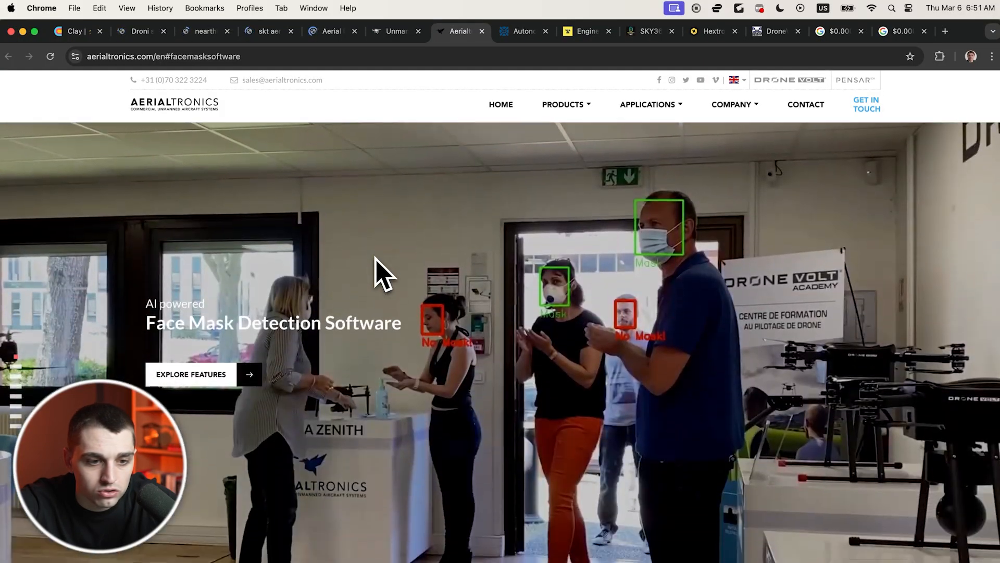
scroll(386, 333, "down", 3)
scroll(386, 333, "down", 3)
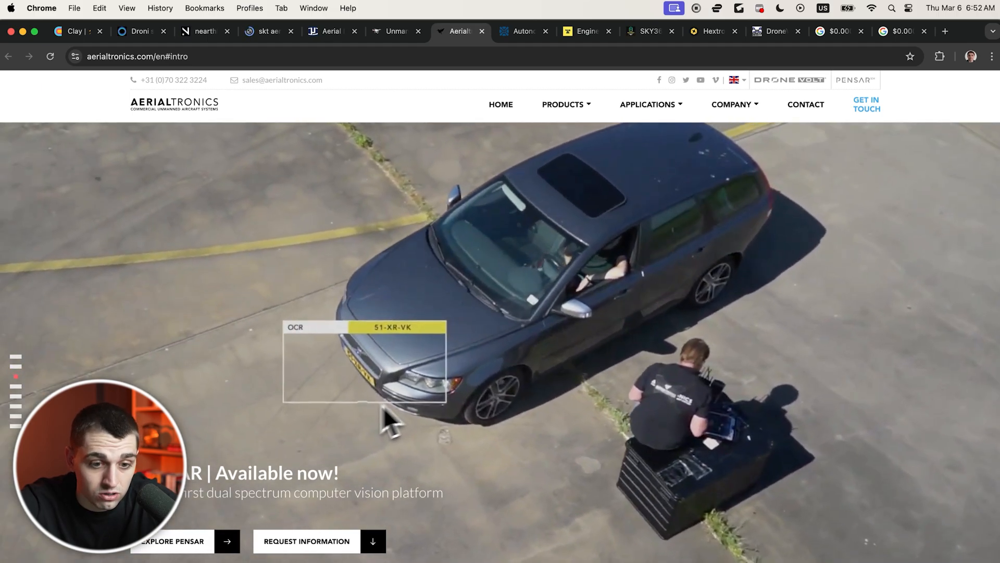
scroll(374, 414, "down", 3)
scroll(374, 417, "down", 3)
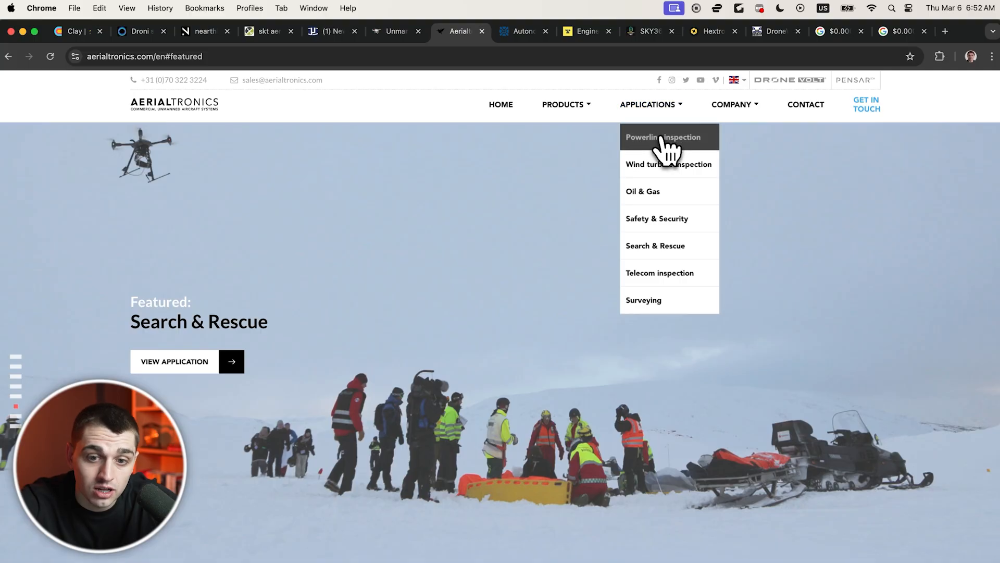
Look through the uav.org homepage to check whether the company offers drone services
left_click(390, 31)
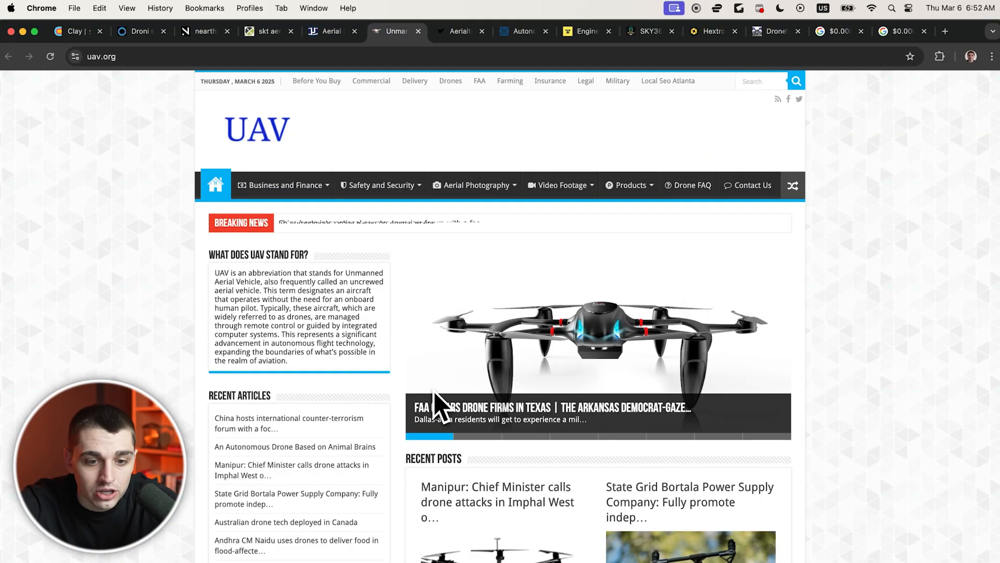
scroll(437, 407, "down", 10)
scroll(437, 406, "up", 7)
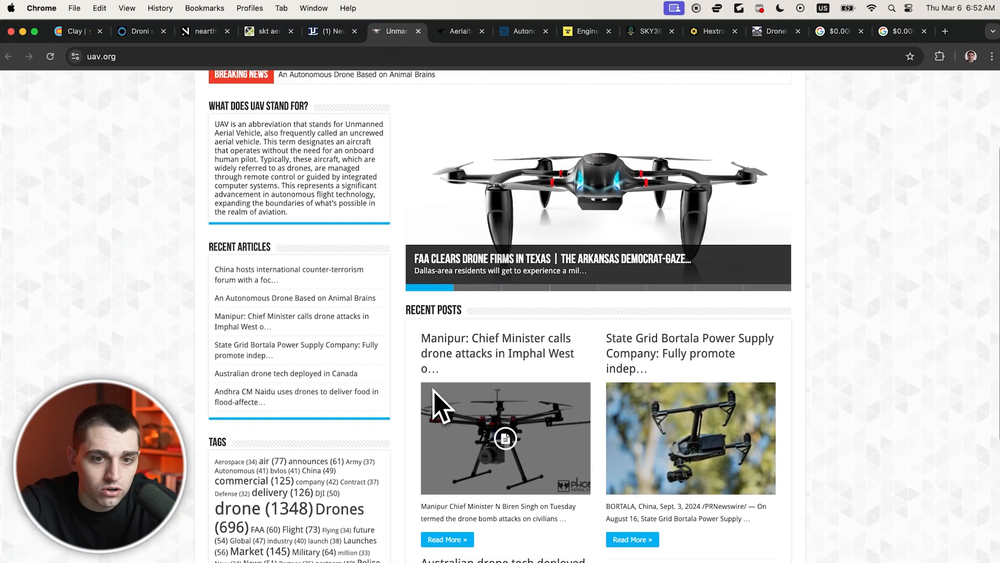
scroll(438, 406, "up", 3)
mouse_move(466, 189)
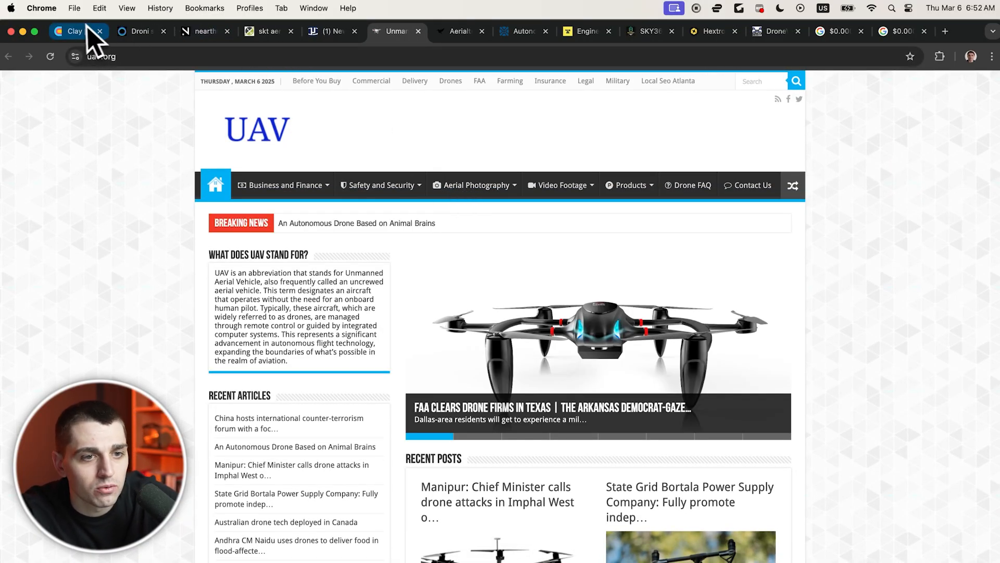
Check the reasoning and Steps Taken of the uav.org Drone Services result in Clay against the site's Video Footage section
left_click(80, 28)
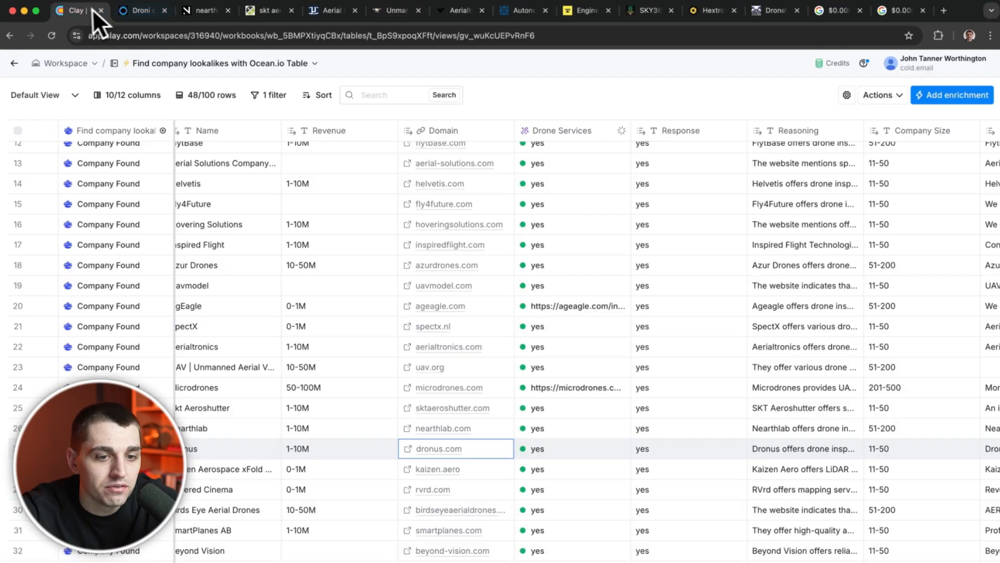
left_click(548, 368)
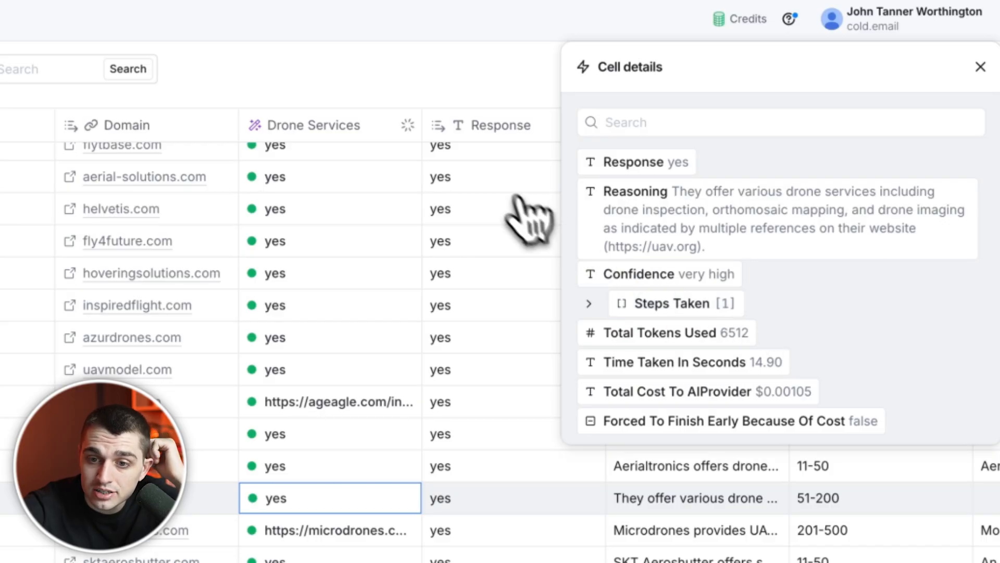
left_click(588, 303)
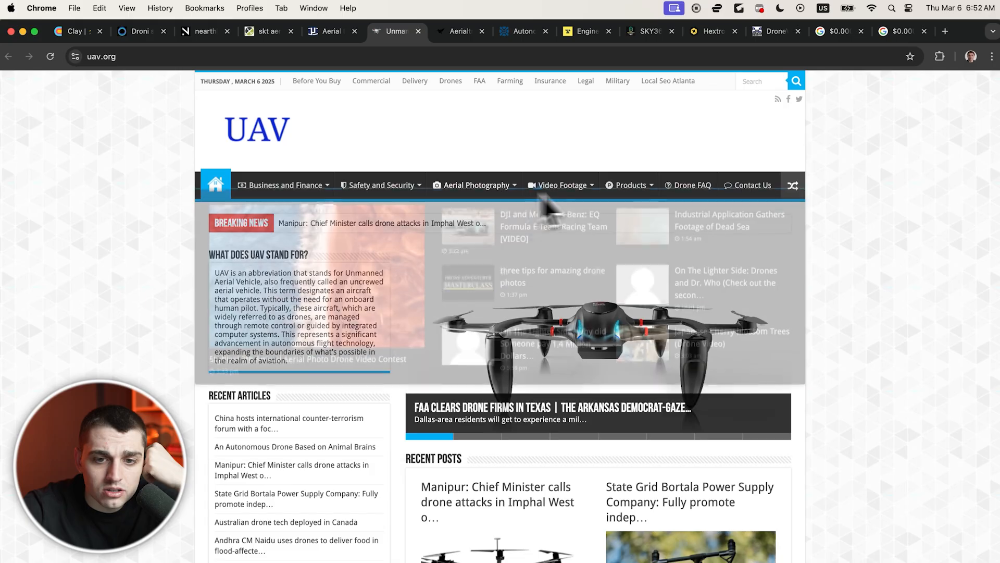
mouse_move(581, 194)
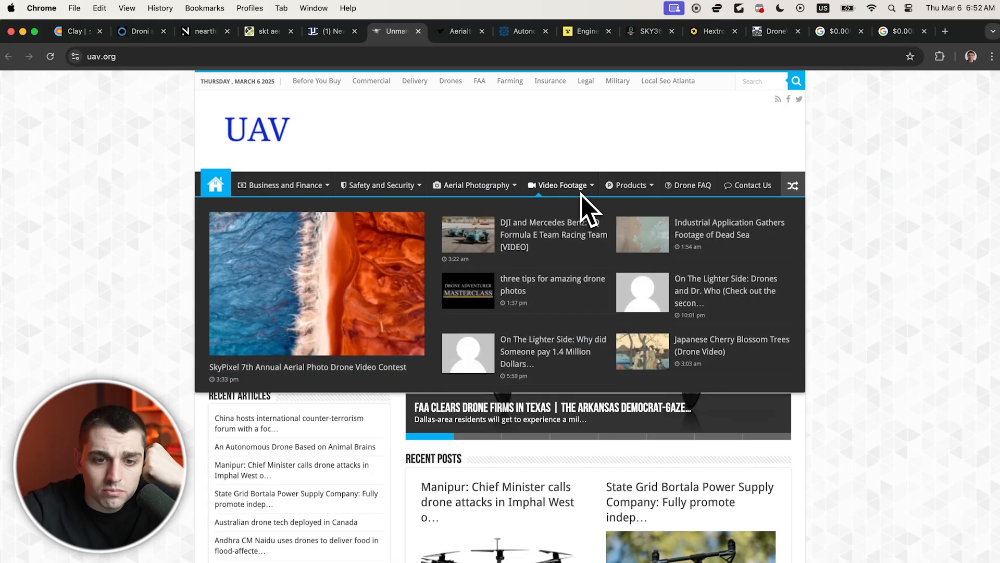
Check the Microdrones survey products and read through the services described on the SKT Aeroshutter homepage
left_click(349, 34)
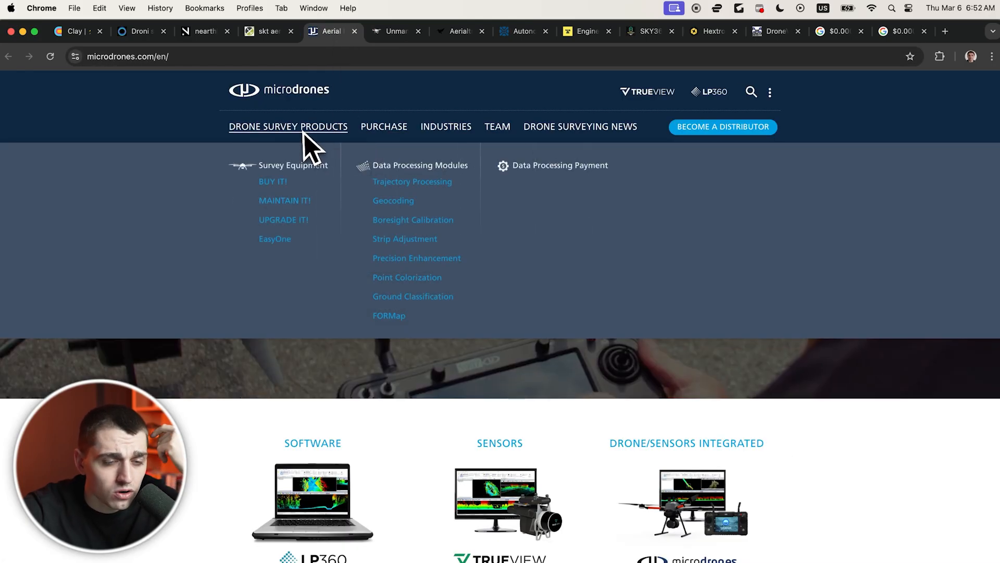
left_click(266, 33)
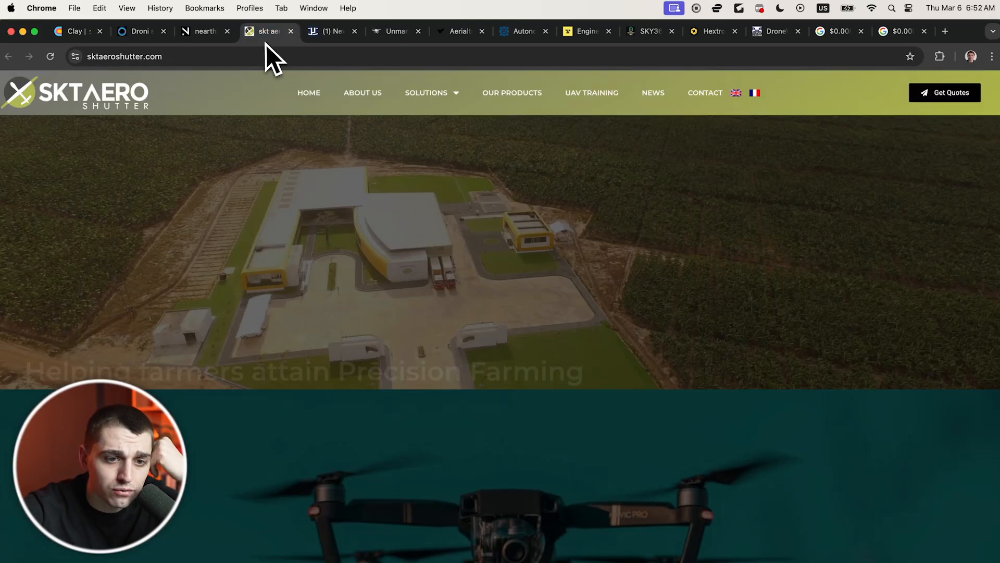
scroll(261, 239, "down", 1)
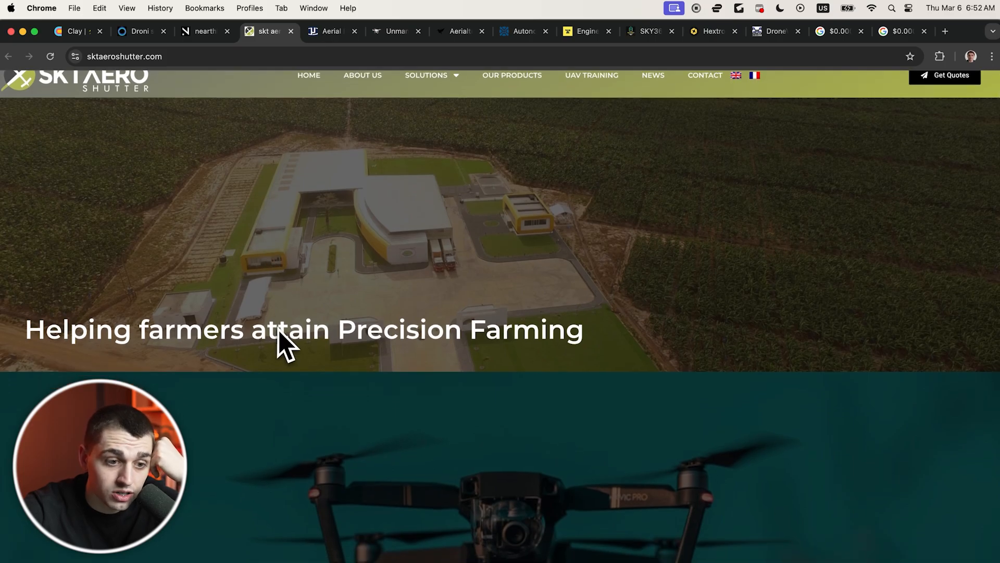
scroll(279, 330, "down", 10)
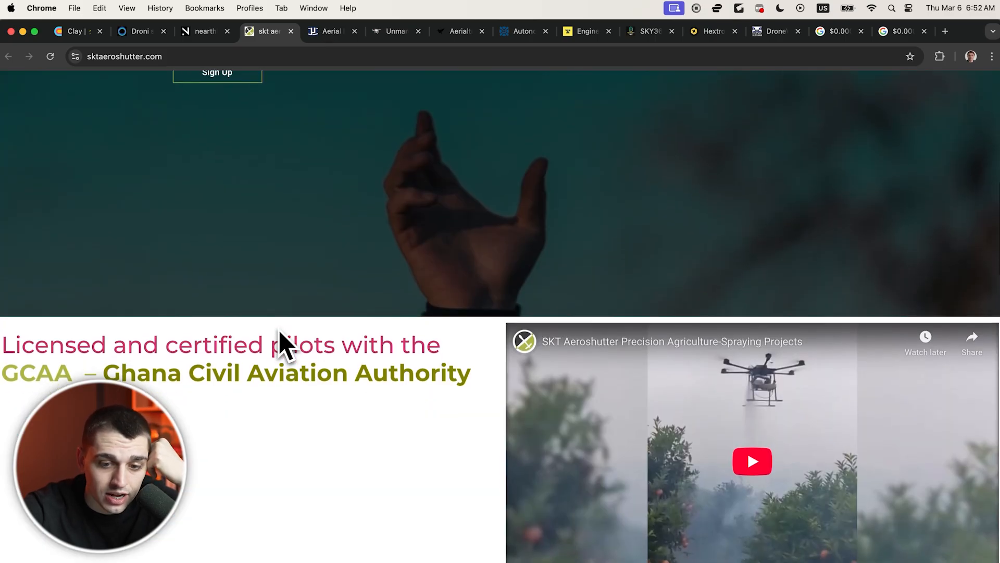
scroll(280, 344, "down", 1)
scroll(279, 344, "down", 9)
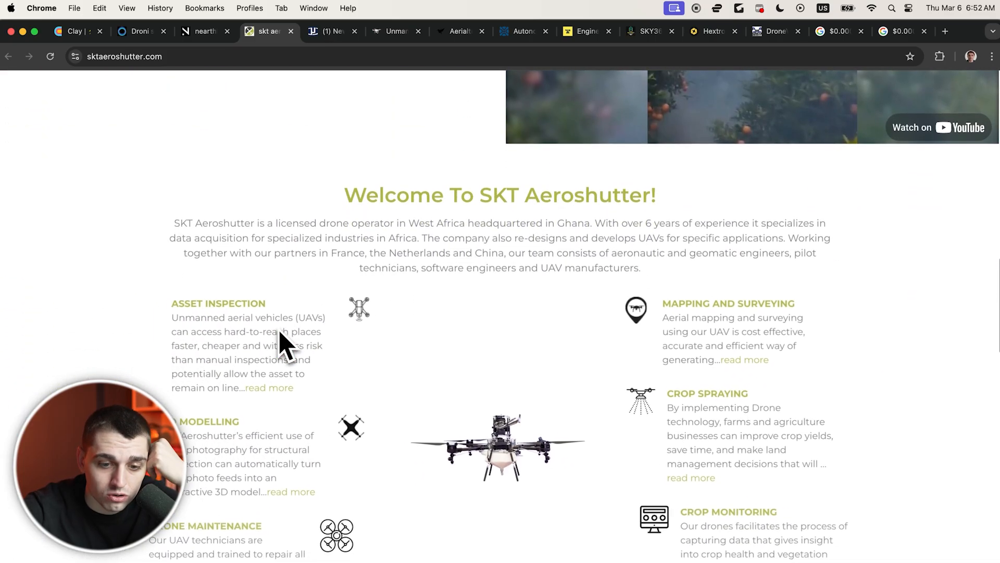
scroll(286, 345, "down", 1)
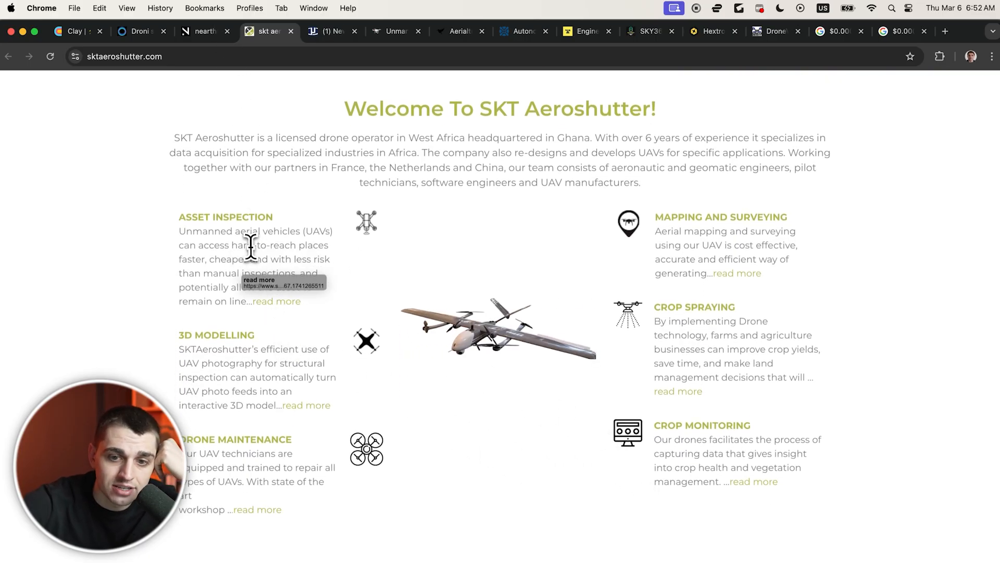
Review the drones presented on the Nearthlab homepage and return to the Clay table
left_click(211, 33)
scroll(285, 391, "down", 7)
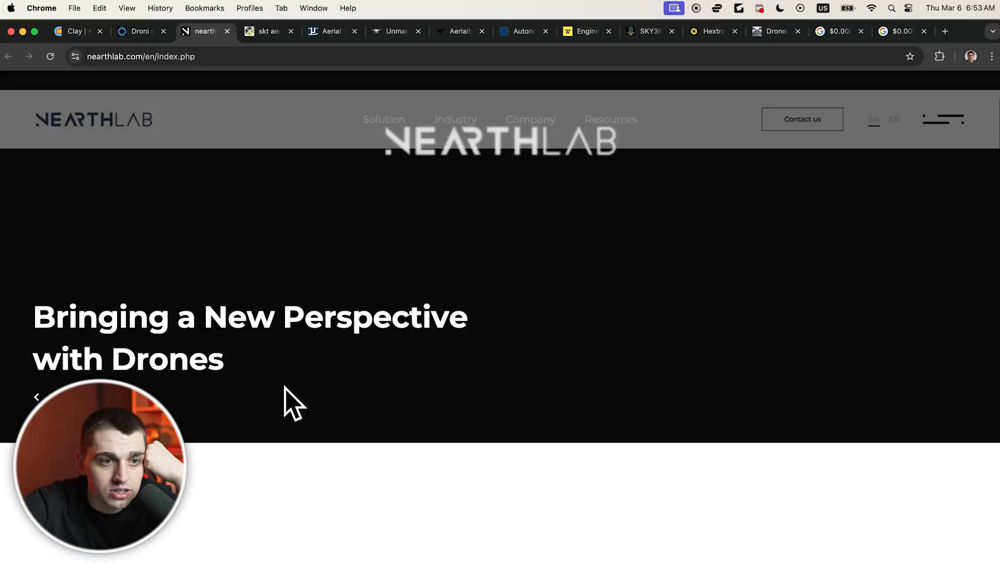
scroll(285, 389, "down", 5)
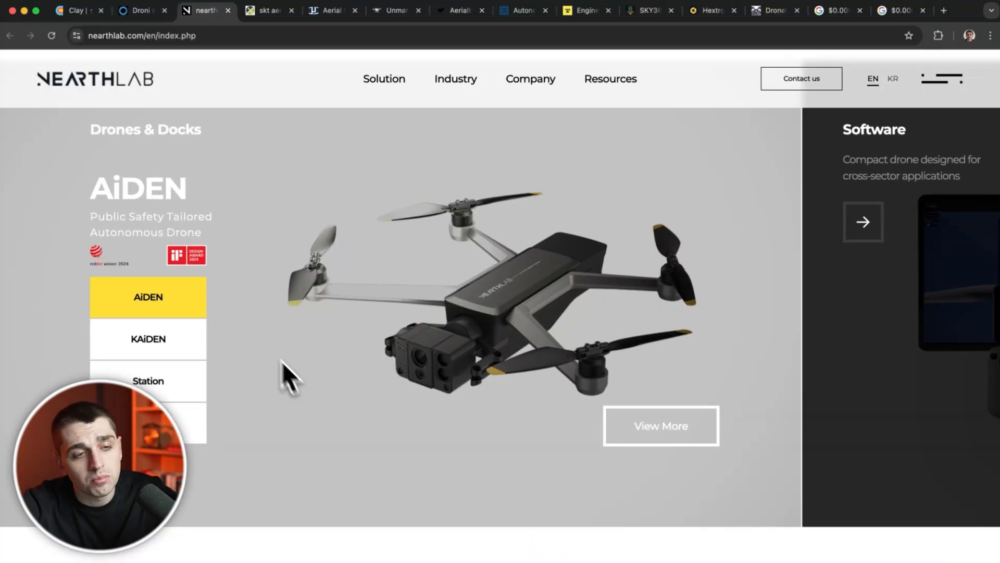
left_click(68, 10)
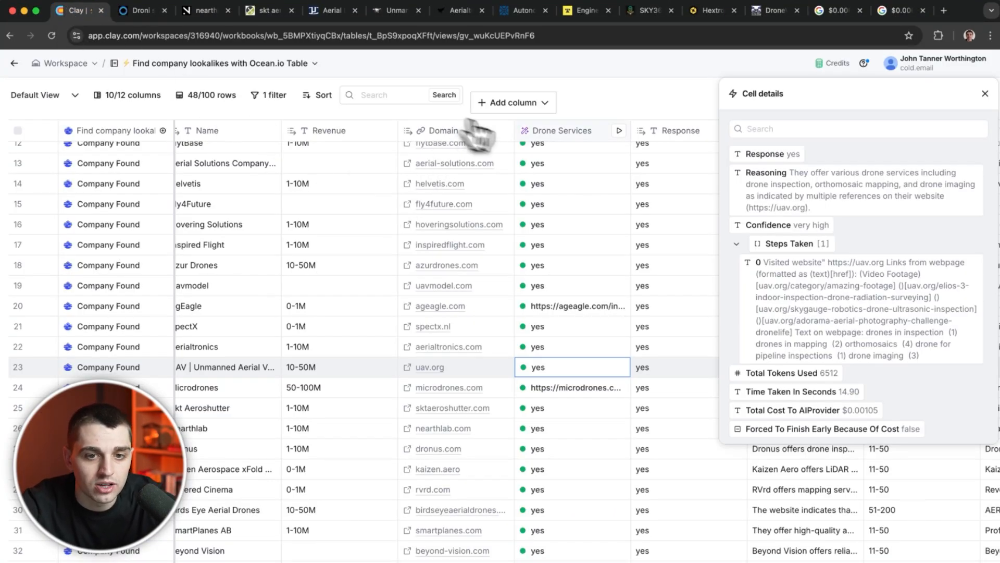
Extend the Drone Services prompt with a rule on companies that sell or manufacture drones, offer drone softwares, or represent a news article, and save without running
left_click(564, 136)
left_click(466, 179)
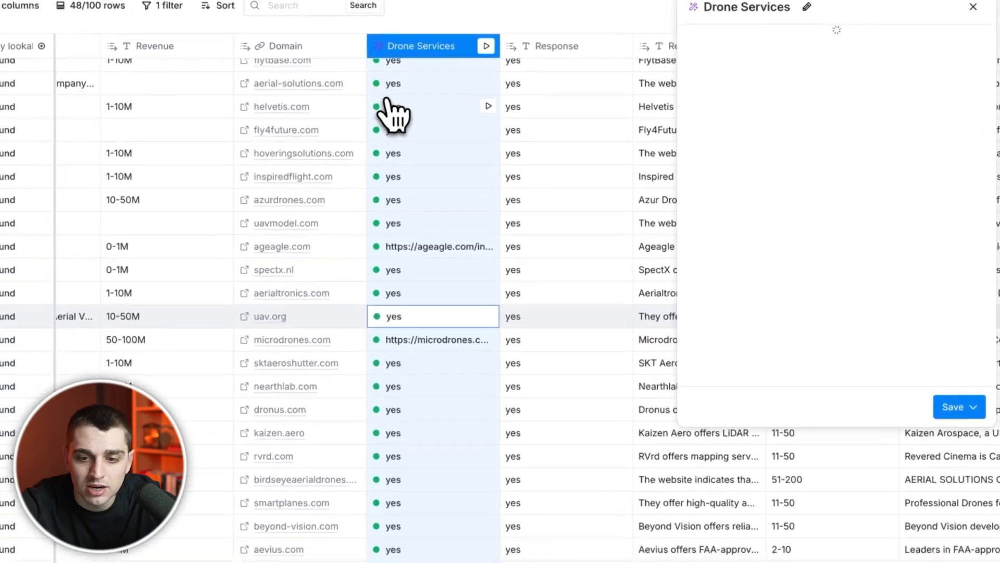
left_click(922, 334)
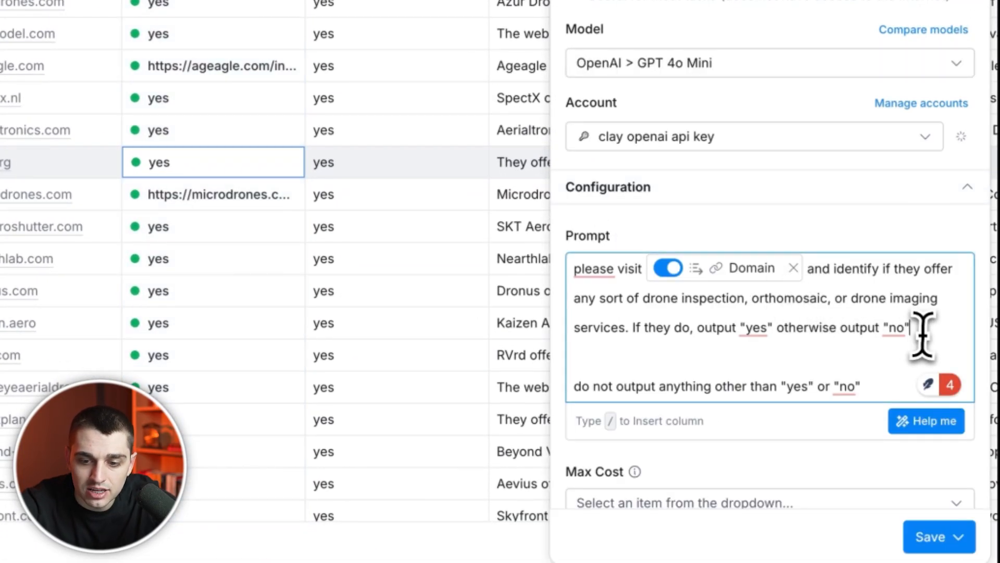
key("Return")
key("Return")
type("if they offer")
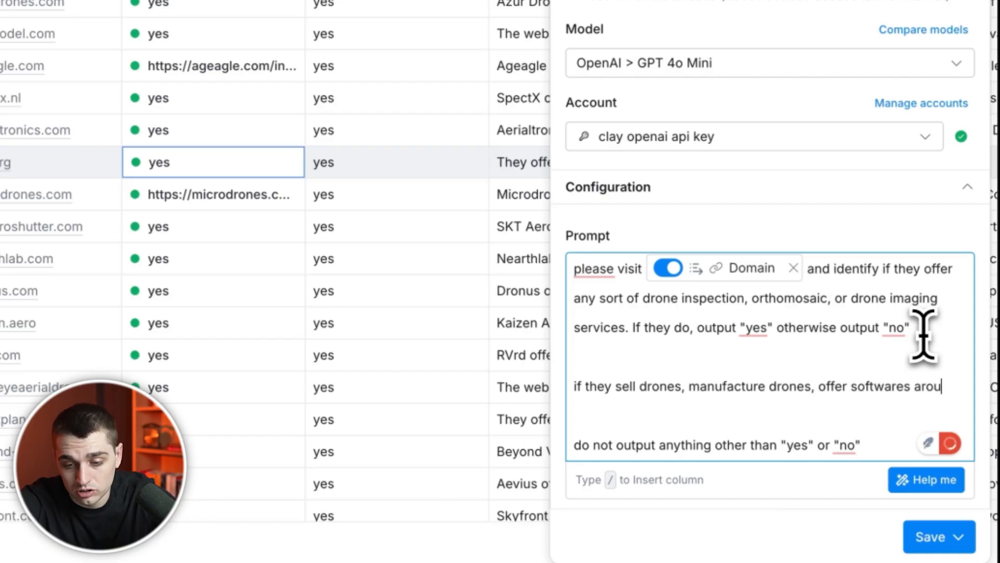
type("nd drones, or represent a news article about drones outp")
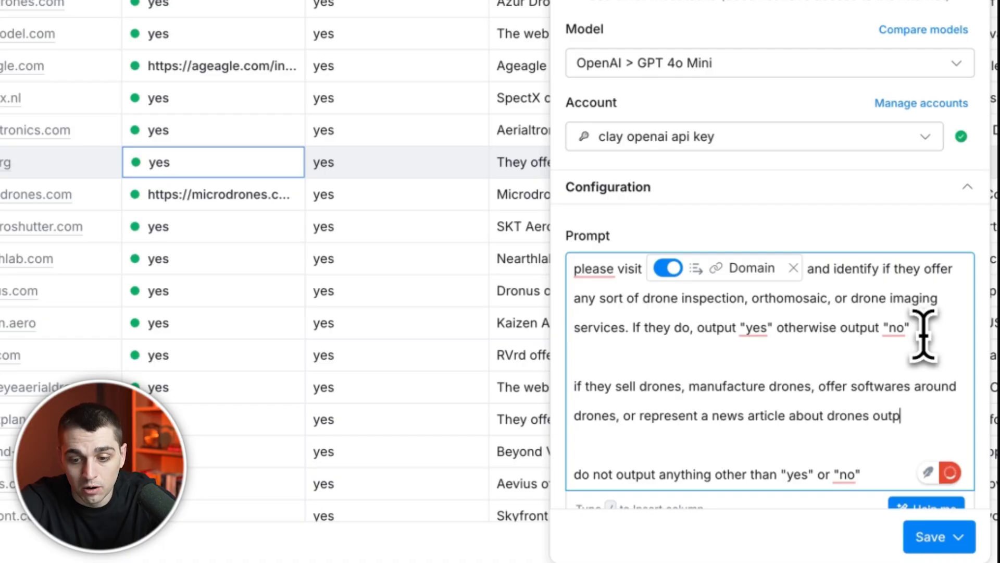
left_click(958, 537)
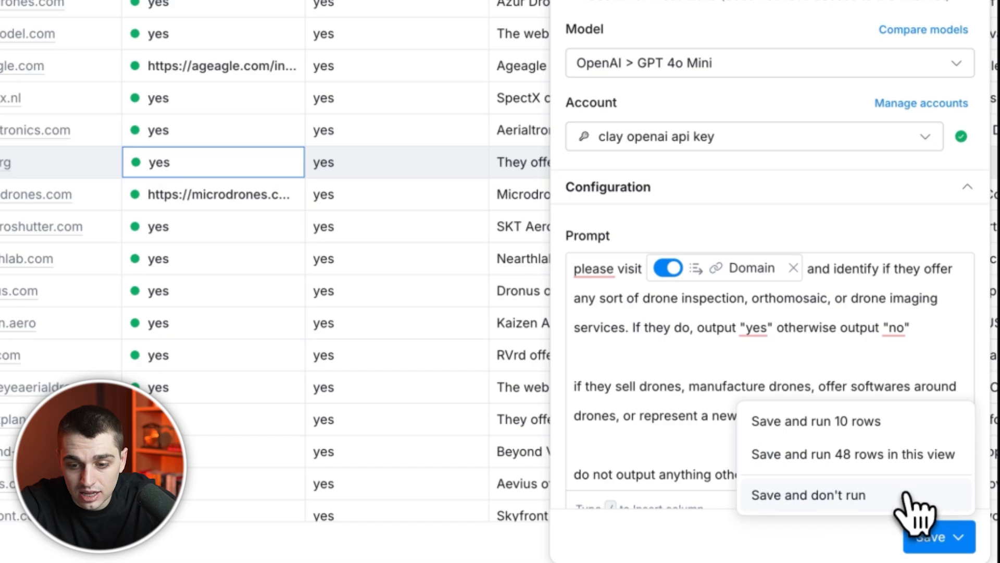
left_click(911, 509)
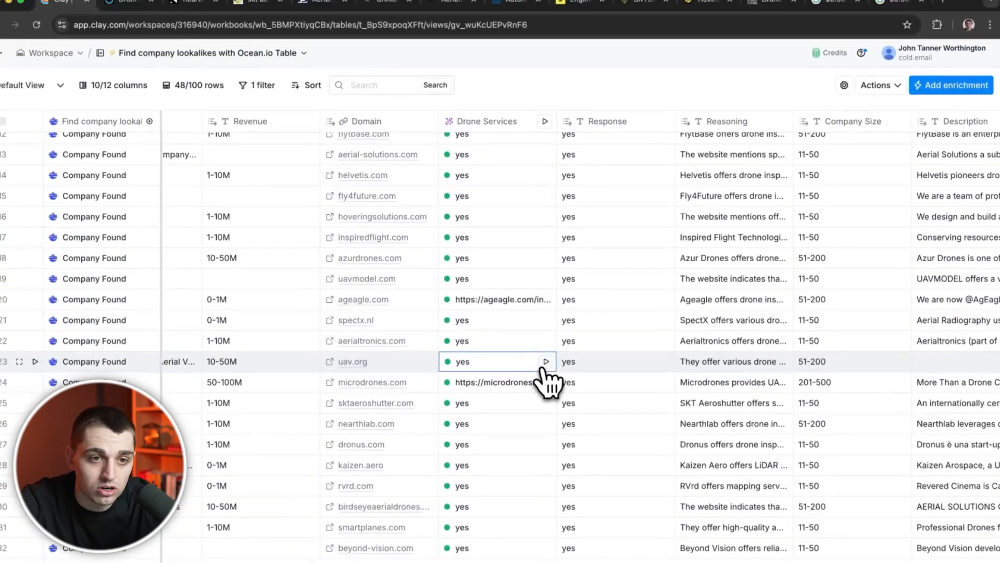
Recheck the uav.org homepage and rerun the Drone Services column for the uav.org row only
left_click(397, 14)
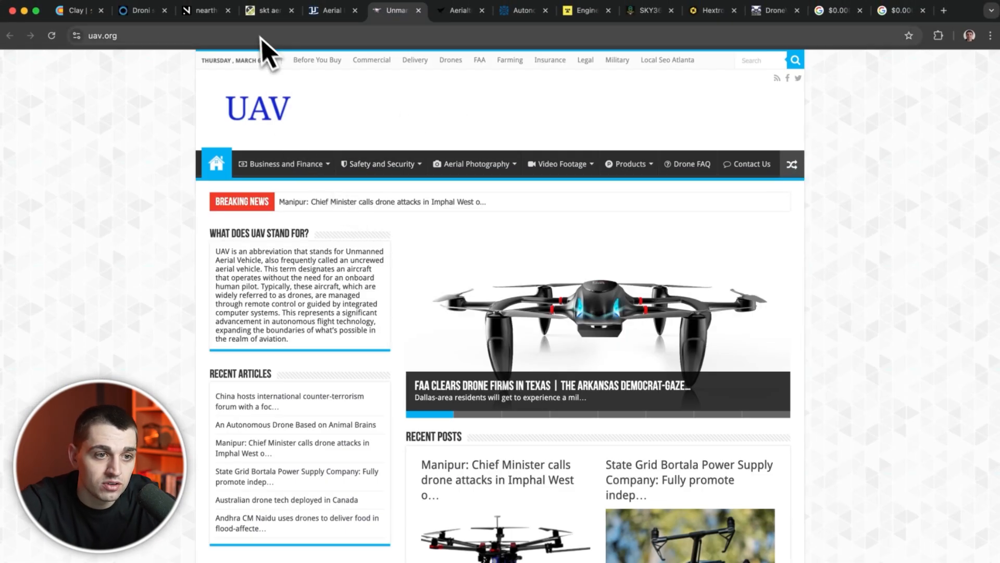
left_click(83, 11)
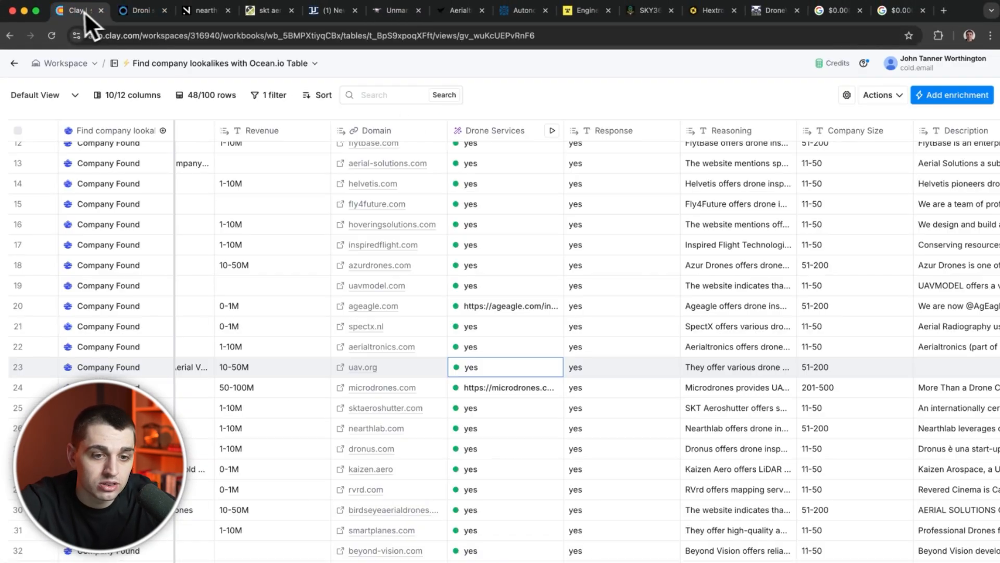
left_click(391, 371)
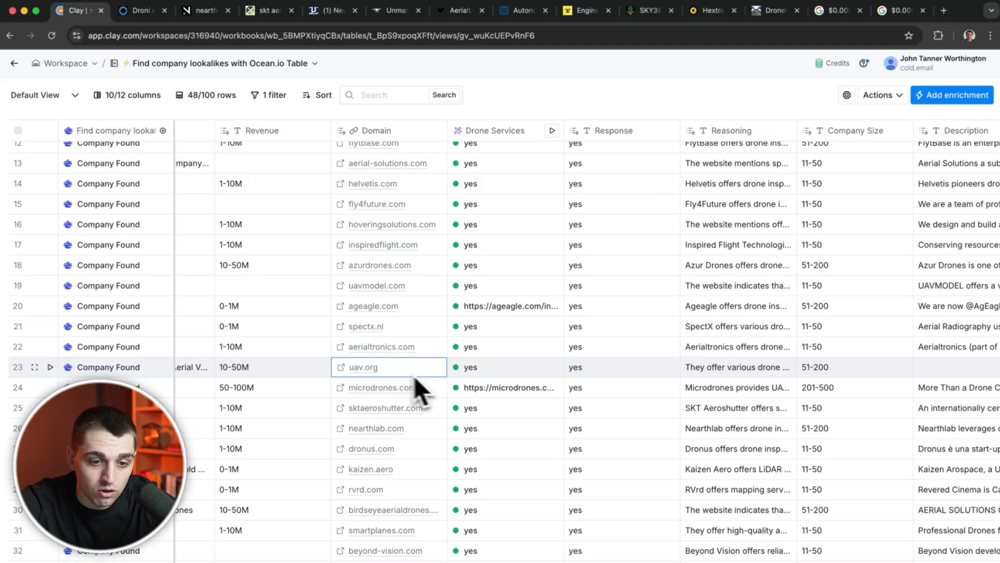
left_click(554, 367)
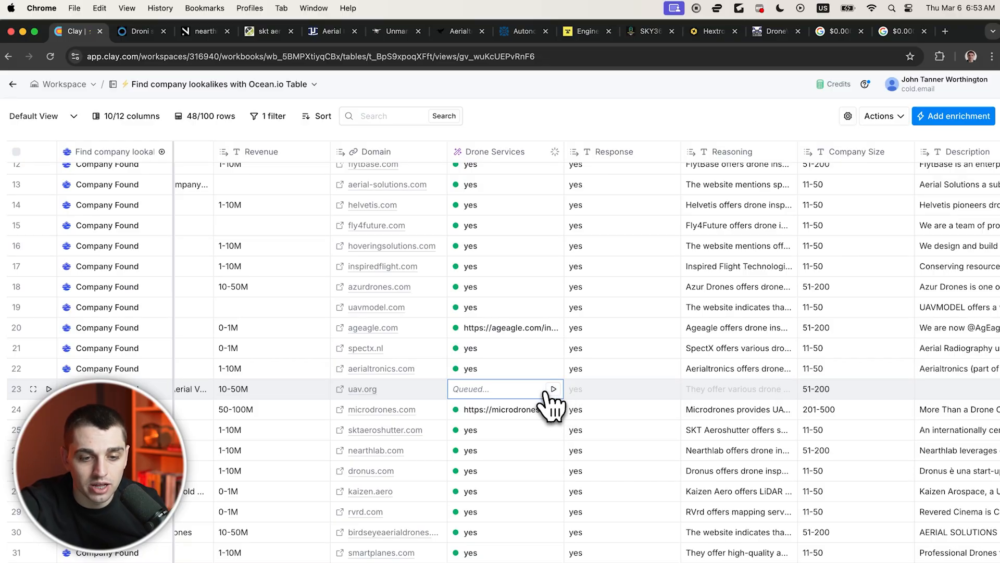
Glance at the uav.org and Microdrones homepages, and rerun Drone Services for the microdrones.com row
left_click(392, 36)
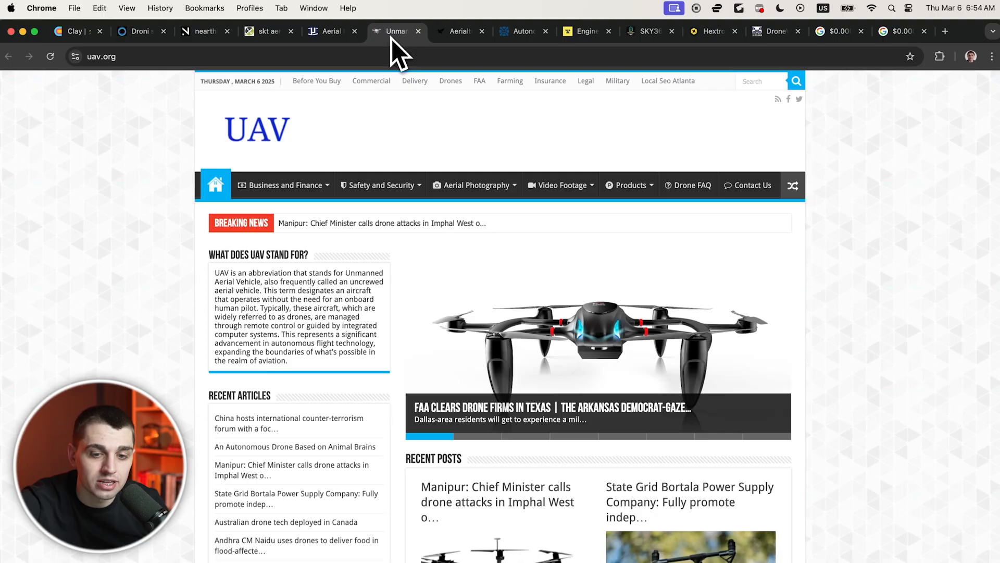
left_click(332, 34)
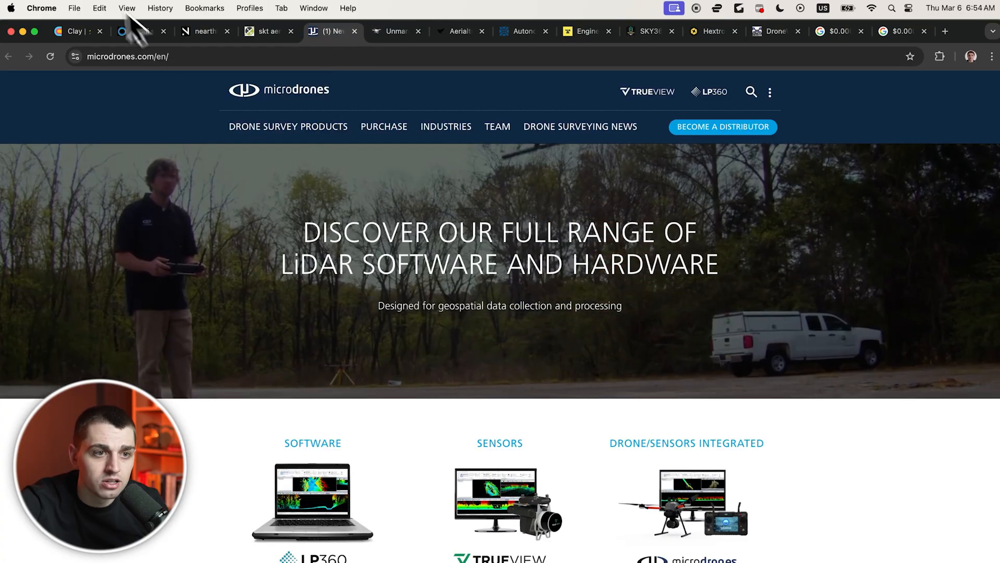
left_click(78, 32)
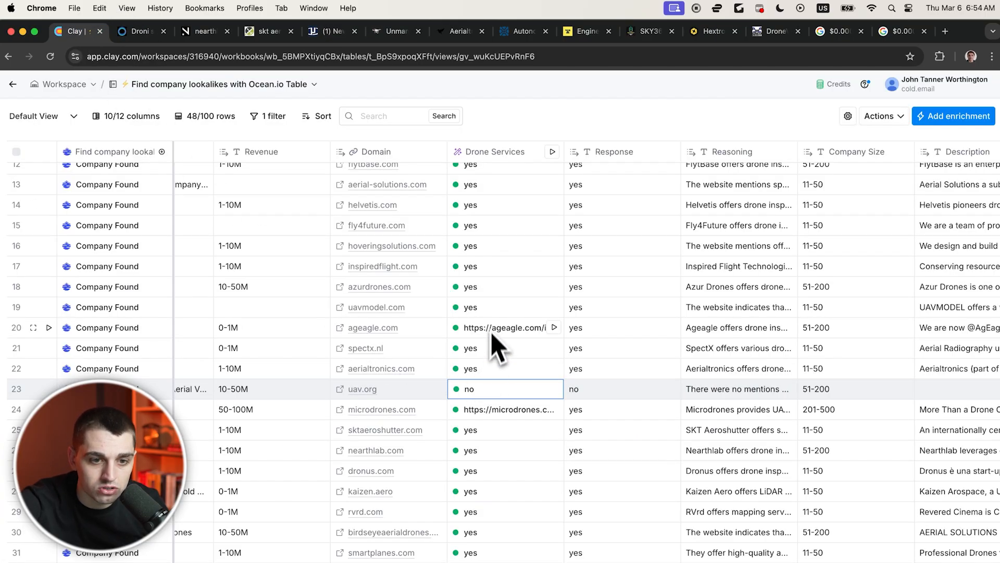
left_click(547, 409)
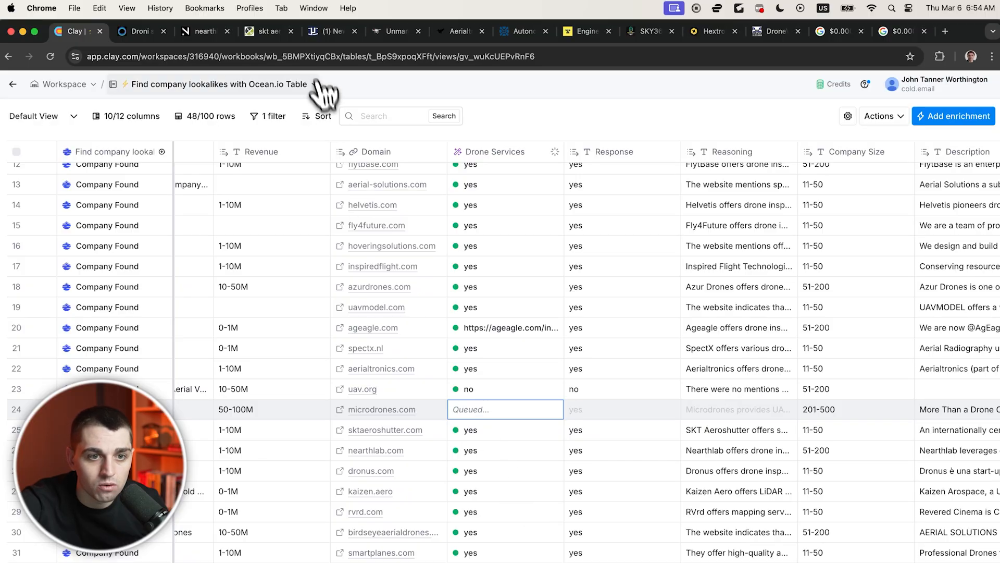
Revisit the Microdrones and Nearthlab websites, and rerun Drone Services for the nearthlab.com row
left_click(324, 38)
left_click(206, 32)
left_click(62, 30)
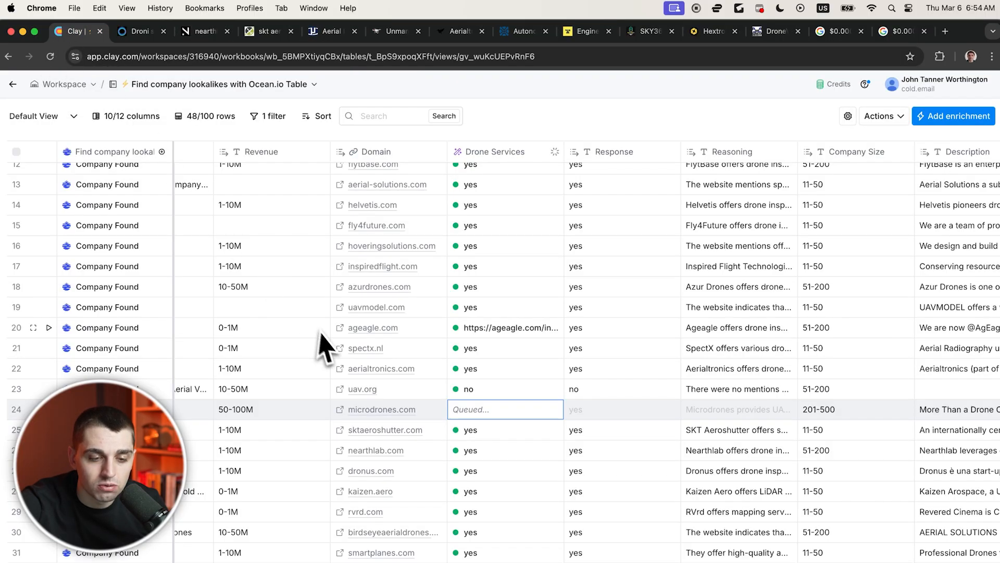
left_click(538, 449)
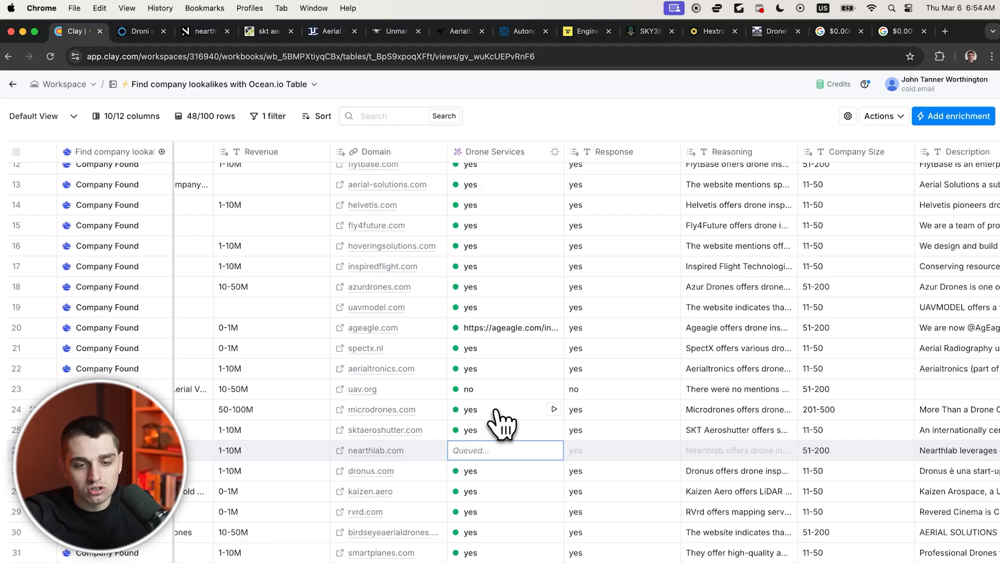
Read through the Microdrones homepage for inspection services, glance at the SKT Aeroshutter and Nearthlab sites, and return to the Clay table
left_click(453, 30)
left_click(269, 34)
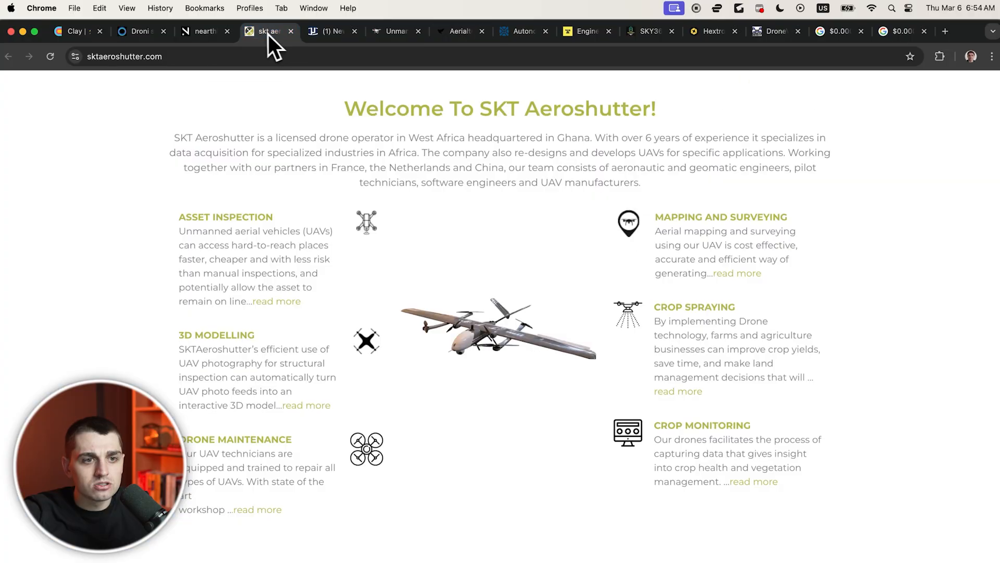
left_click(329, 35)
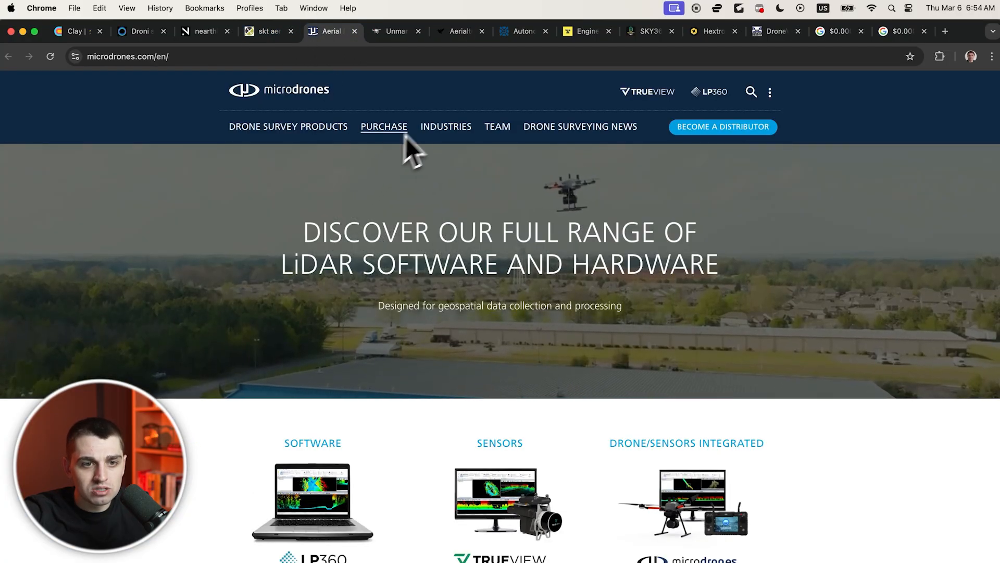
scroll(380, 487, "down", 15)
scroll(385, 502, "down", 8)
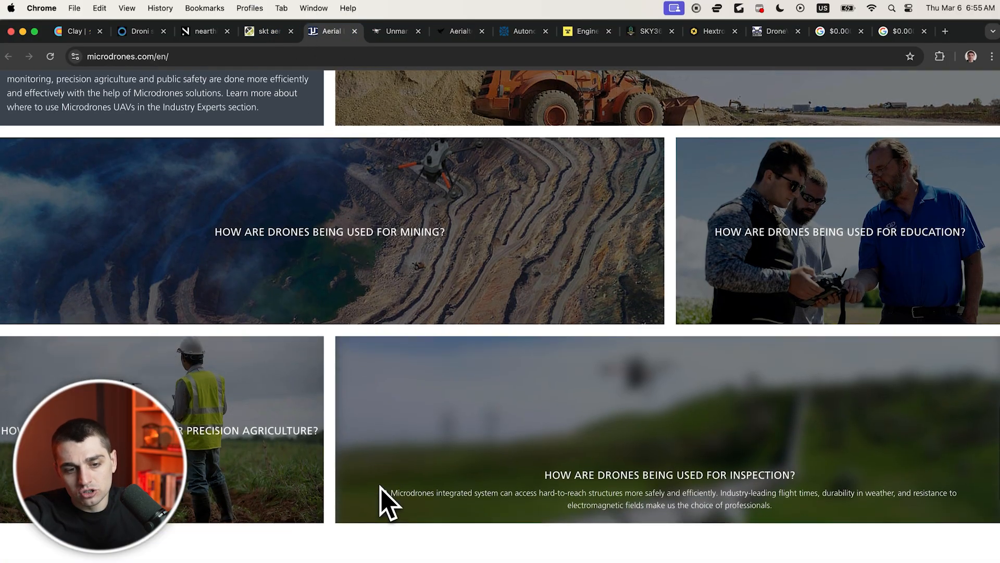
scroll(385, 503, "down", 11)
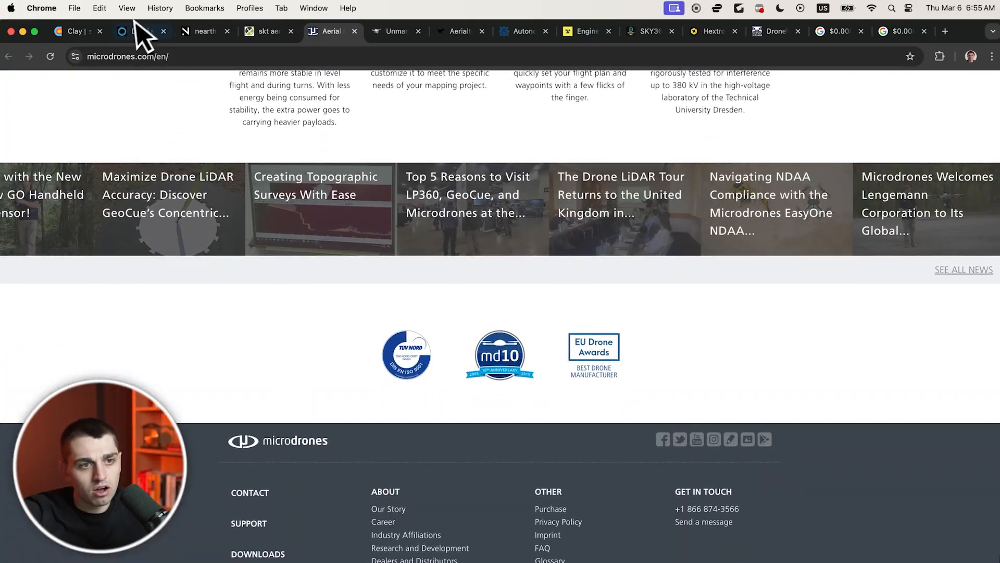
left_click(79, 31)
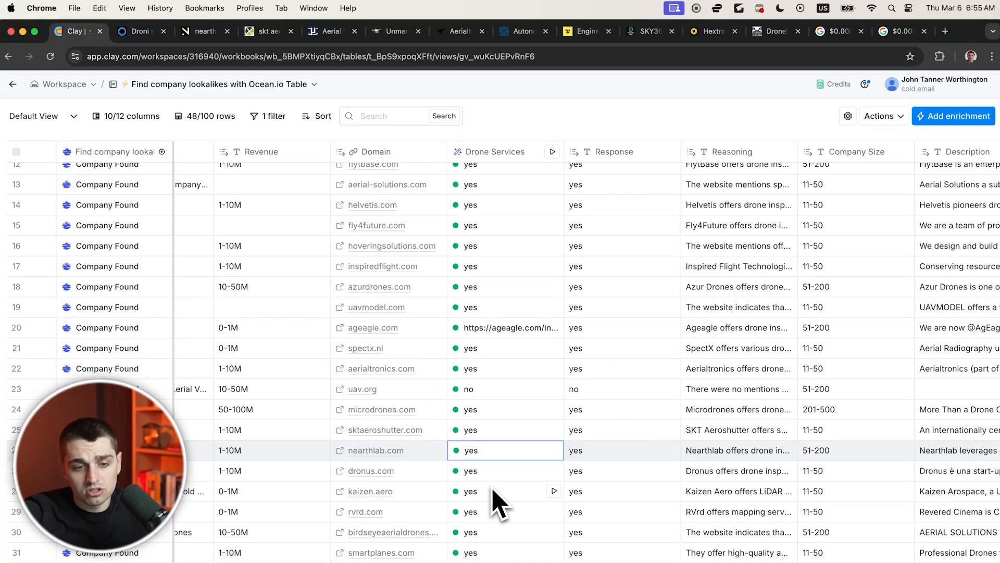
left_click(206, 33)
left_click(82, 33)
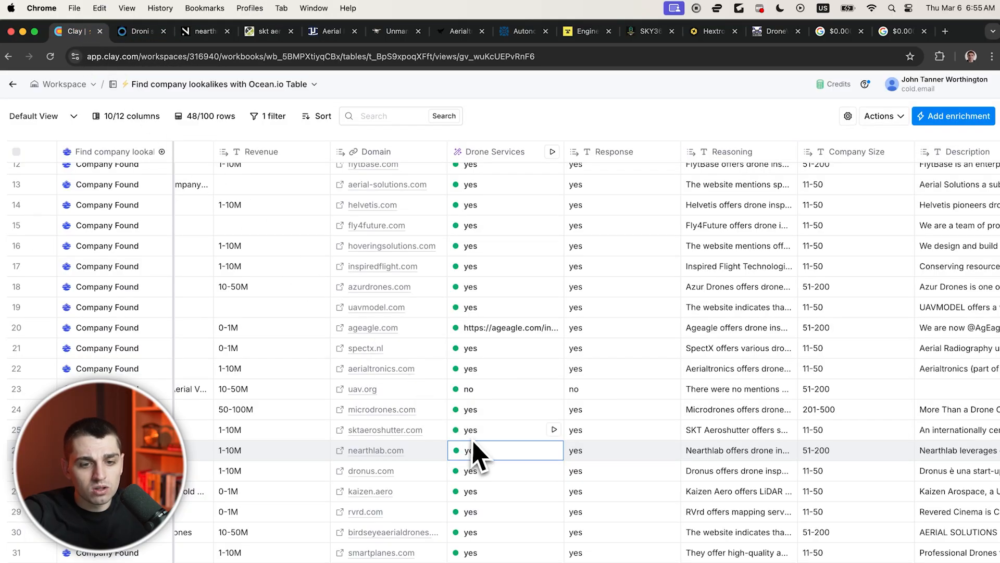
Examine the reasoning and Steps Taken behind the microdrones.com Drone Services result, and close the cell details
left_click(482, 414)
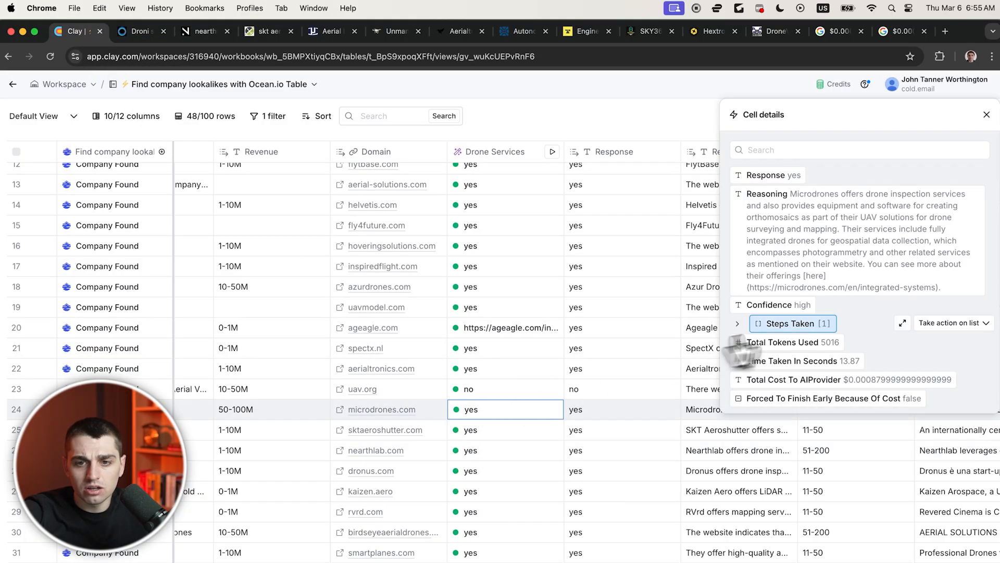
left_click(738, 324)
scroll(809, 391, "down", 5)
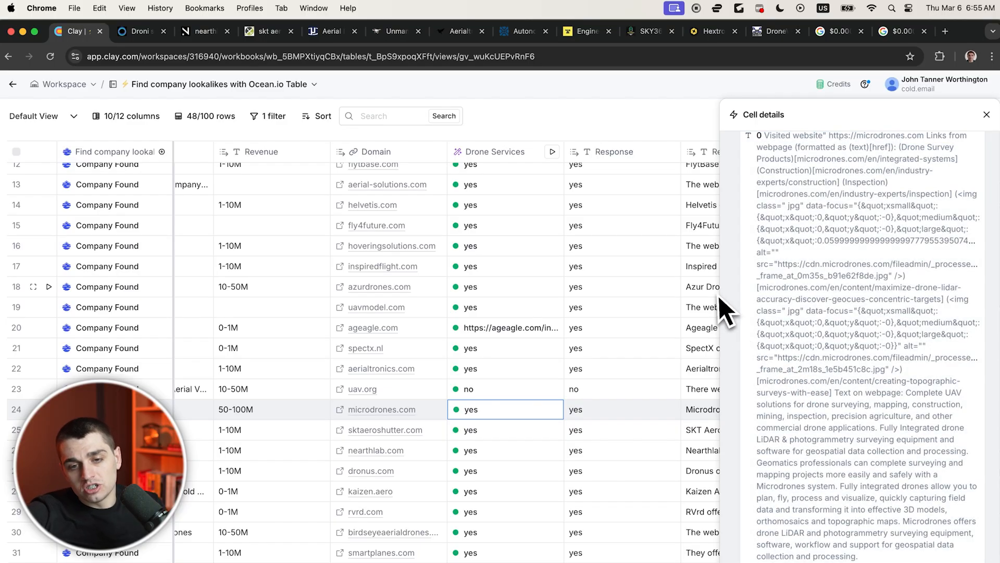
left_click(621, 242)
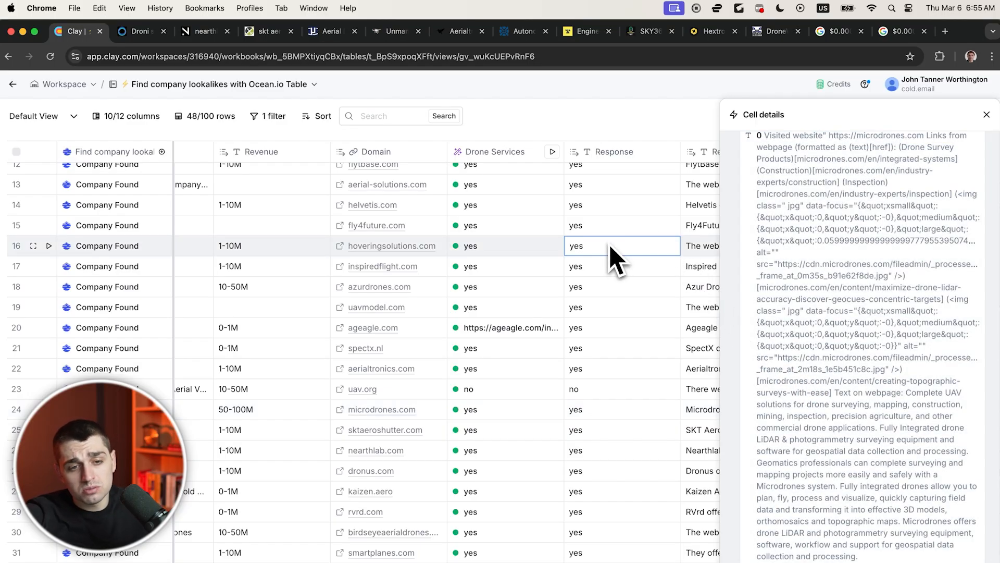
left_click(985, 115)
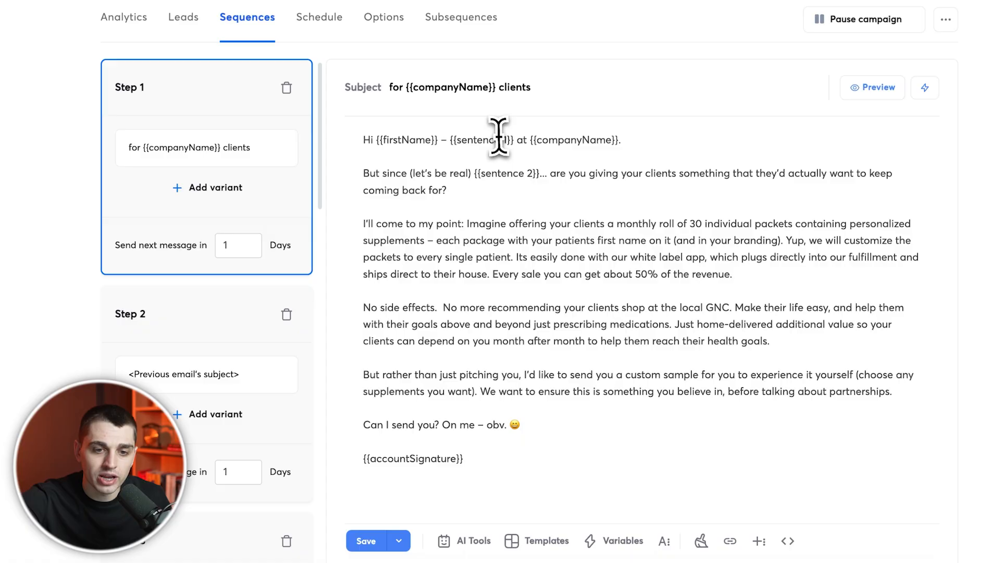
In the Instantly campaign, review the Step 1 email's variables, including firstName, sentence 1, companyName and sentence 2
left_click(384, 136)
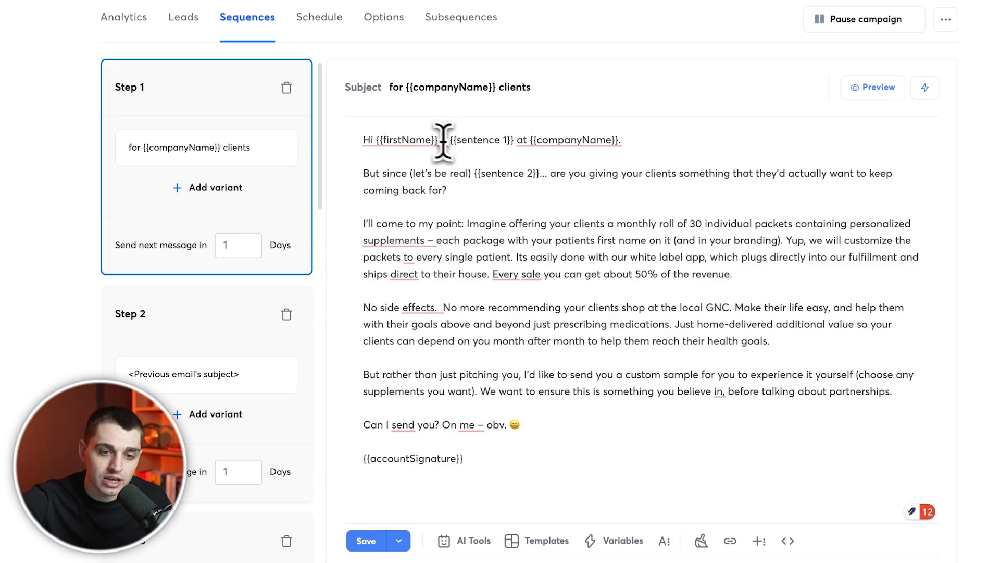
mouse_move(560, 140)
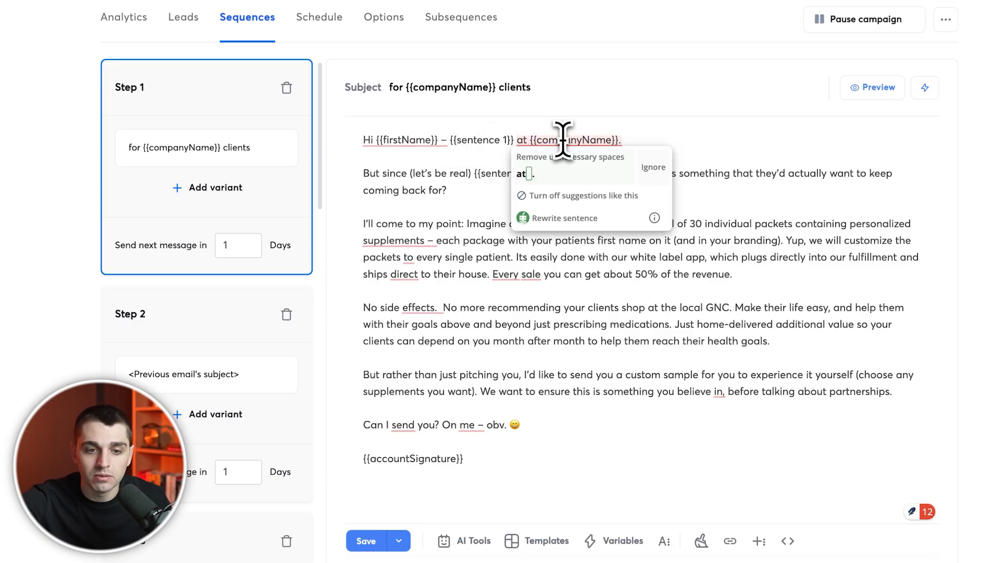
left_click_drag(560, 172, 797, 433)
left_click(797, 433)
Preview the Step 1 email and examine how the sentence 1 and sentence 2 variables are filled in
left_click(873, 88)
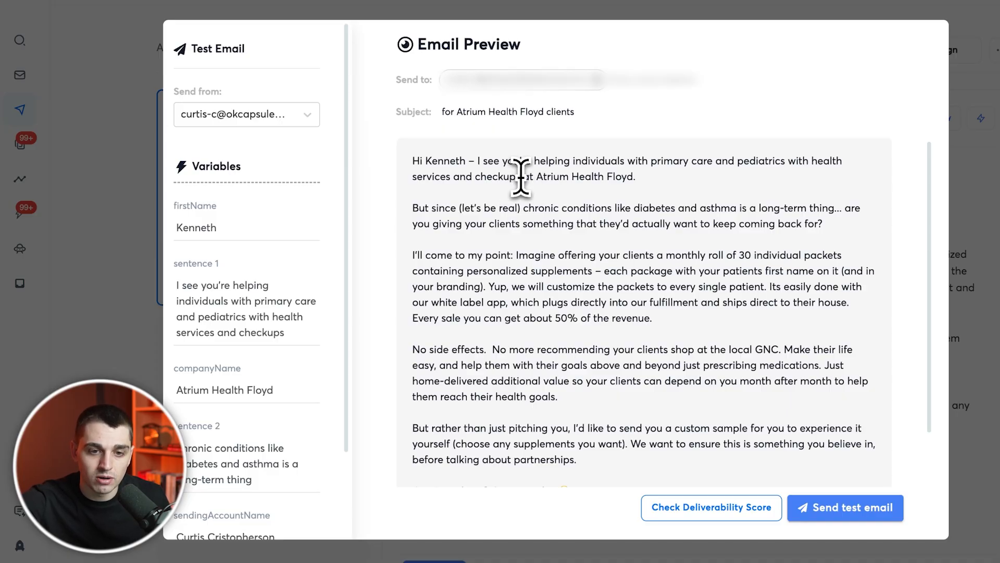
left_click_drag(520, 177, 475, 159)
left_click(479, 162)
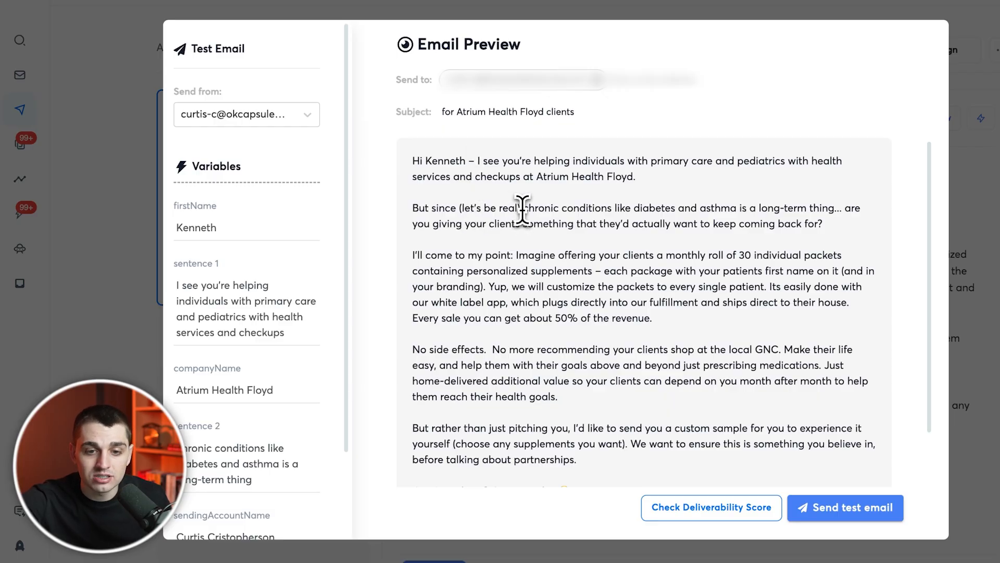
left_click_drag(832, 208, 526, 211)
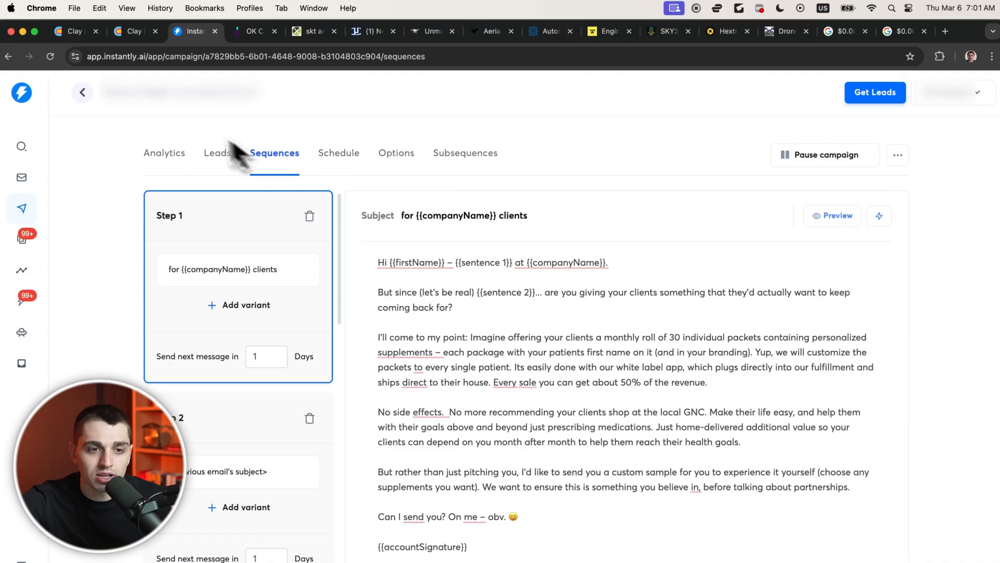
View the sentence 1 and sentence 2 columns in the campaign's leads list
left_click(217, 153)
scroll(732, 353, "right", 10)
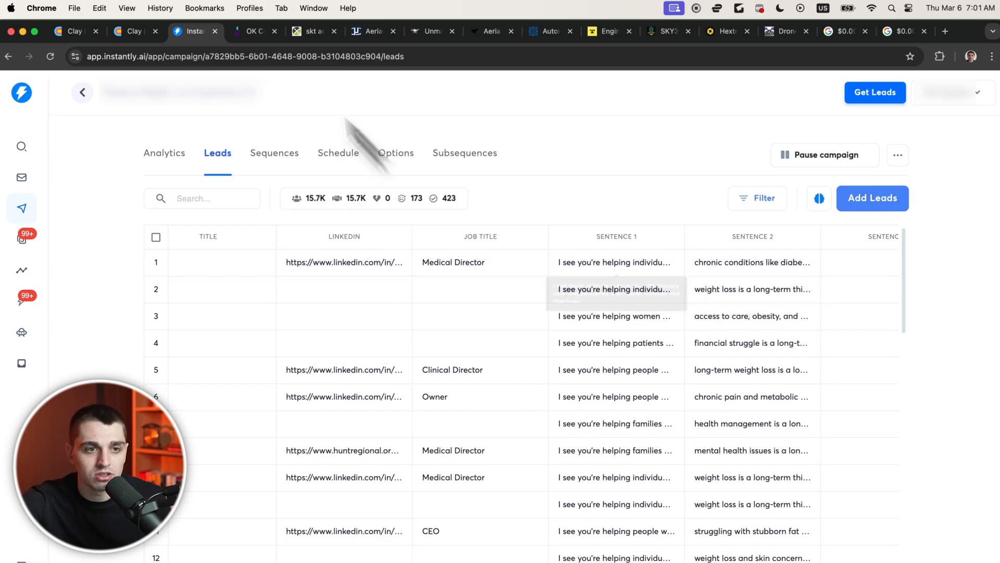
Switch to Clay and look through the Medical Weight Loss GMaps table's columns, from names and emails to Sentence 1 and Sentence 2
left_click(146, 31)
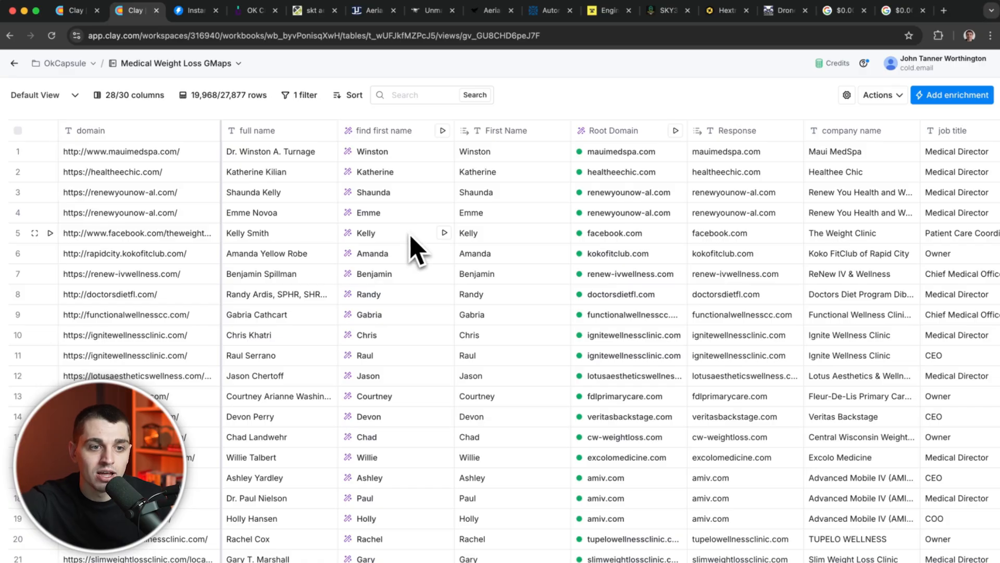
left_click(263, 213)
left_click(152, 153)
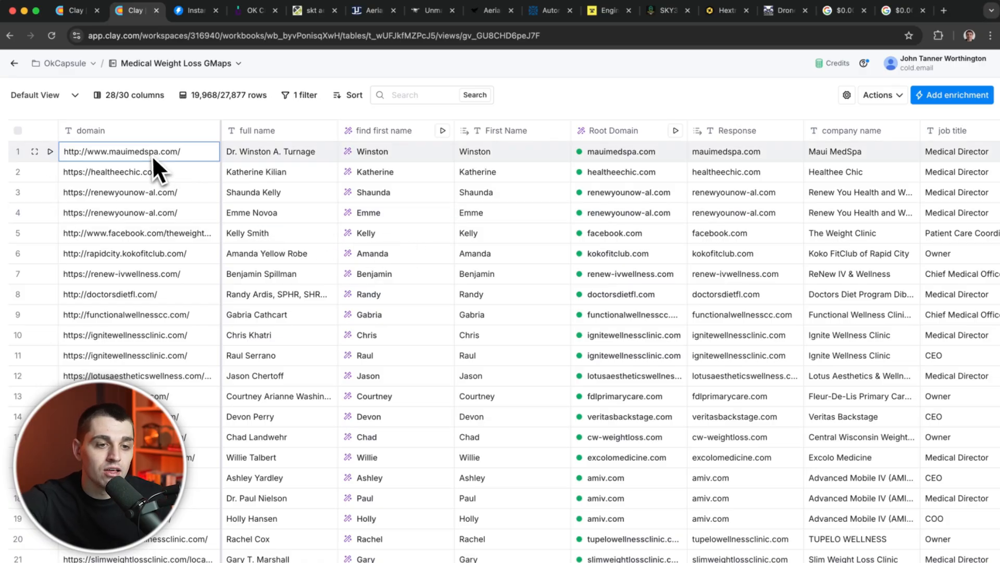
key("Right")
scroll(376, 201, "right", 5)
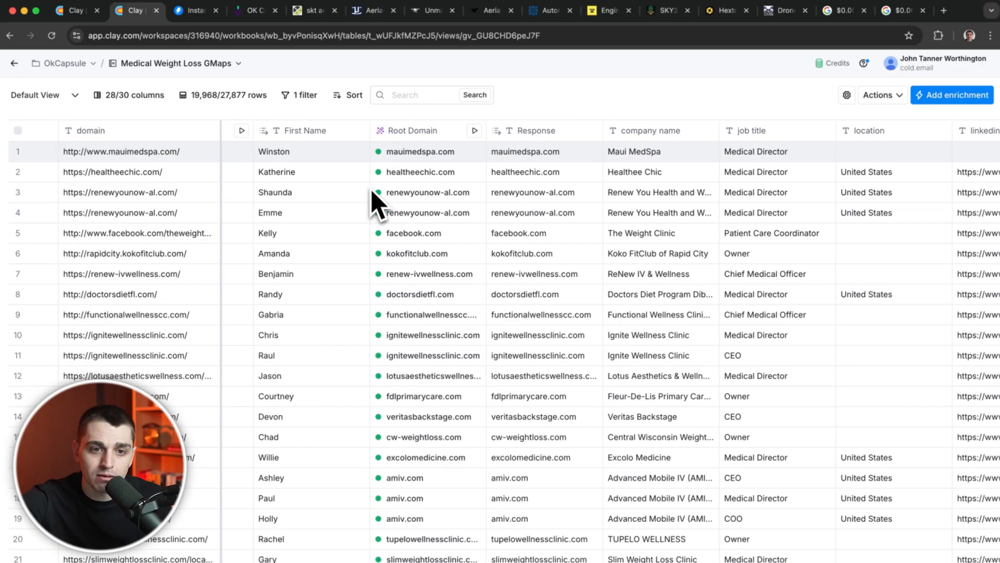
scroll(487, 211, "right", 2)
scroll(527, 188, "right", 2)
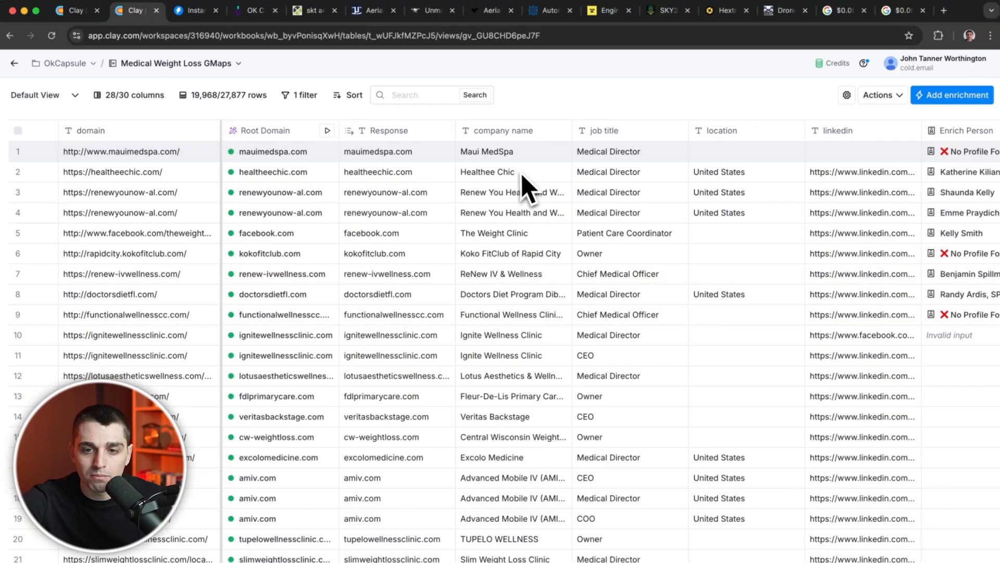
scroll(521, 190, "right", 15)
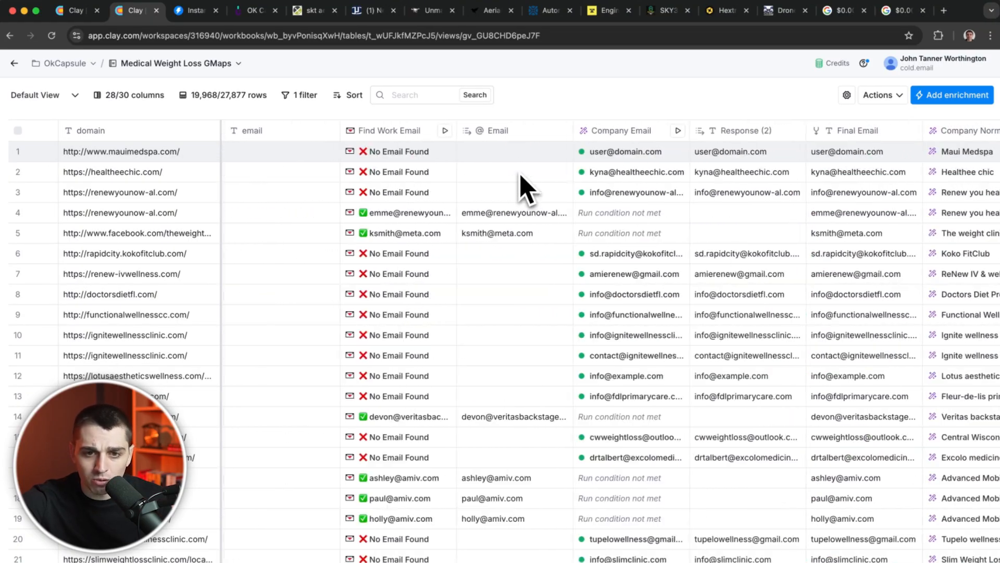
scroll(523, 189, "right", 8)
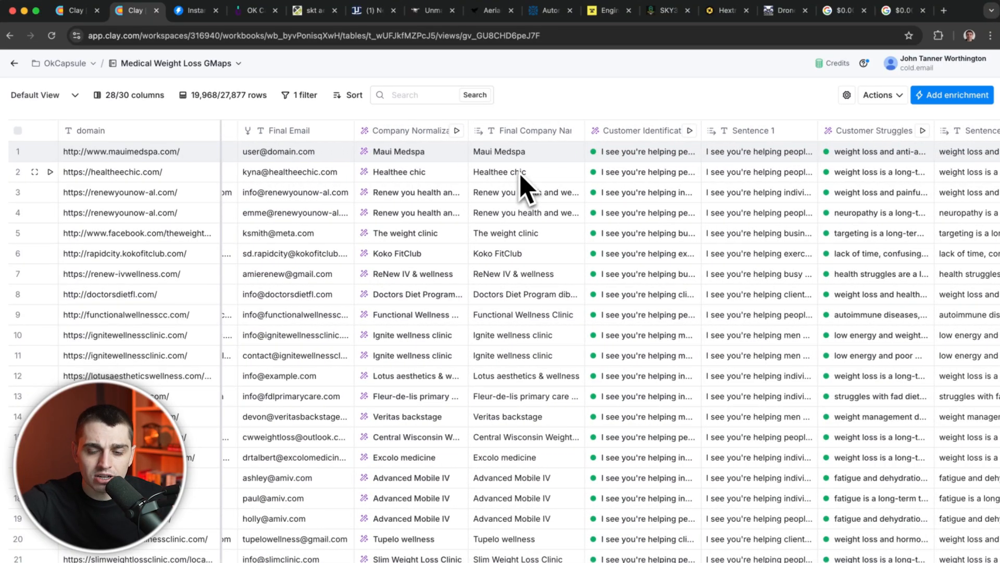
scroll(521, 176, "right", 5)
Open the Customer Identification column's configuration and read the prompt that generates the "I see you're helping" sentence
left_click(604, 133)
left_click(401, 133)
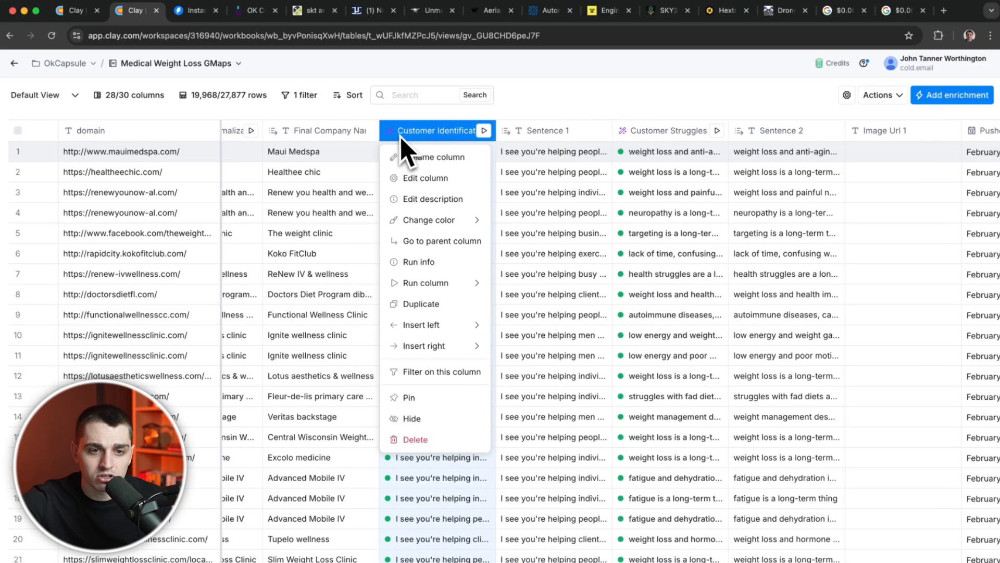
scroll(520, 177, "left", 3)
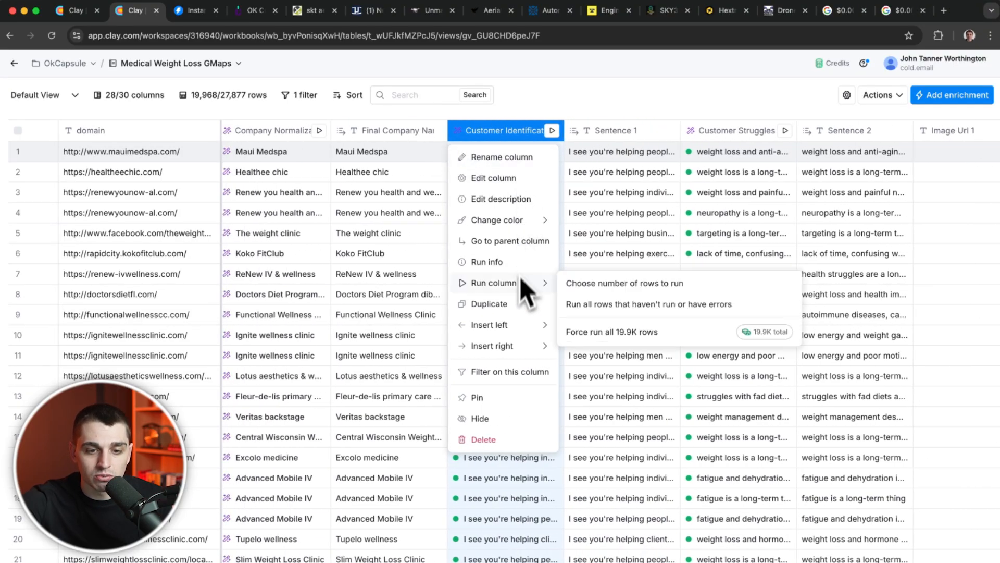
mouse_move(519, 348)
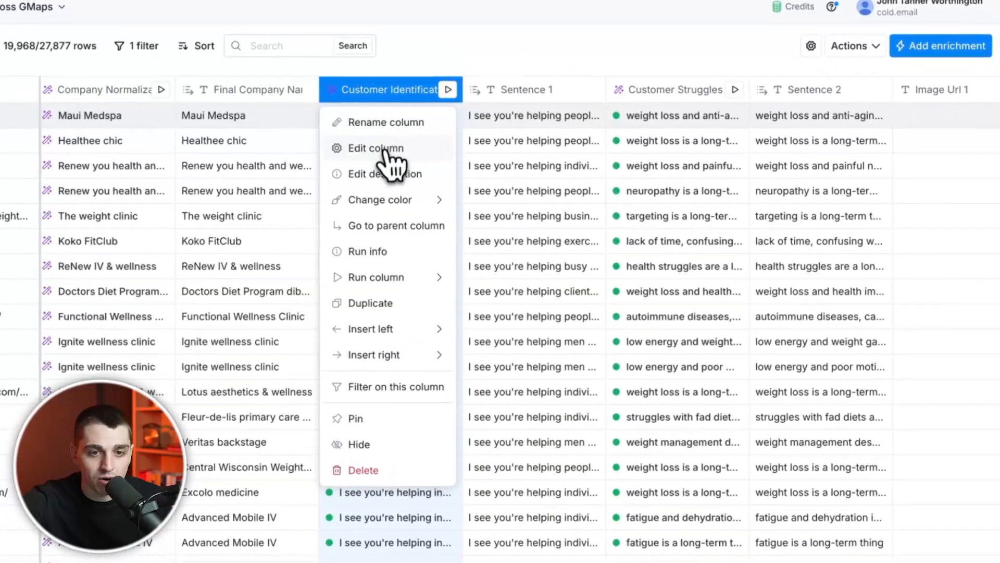
left_click(494, 177)
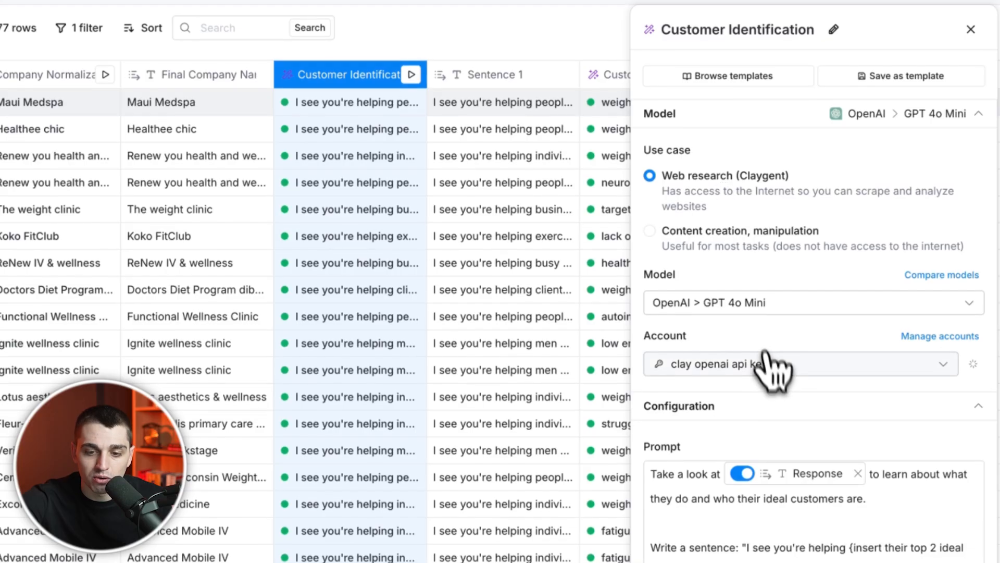
scroll(771, 360, "down", 5)
mouse_move(765, 181)
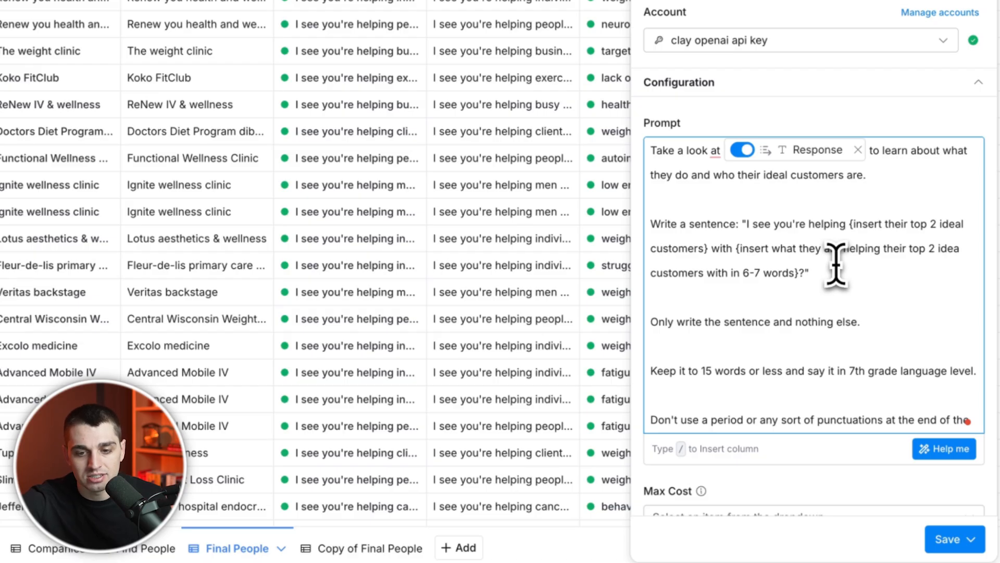
scroll(826, 283, "down", 1)
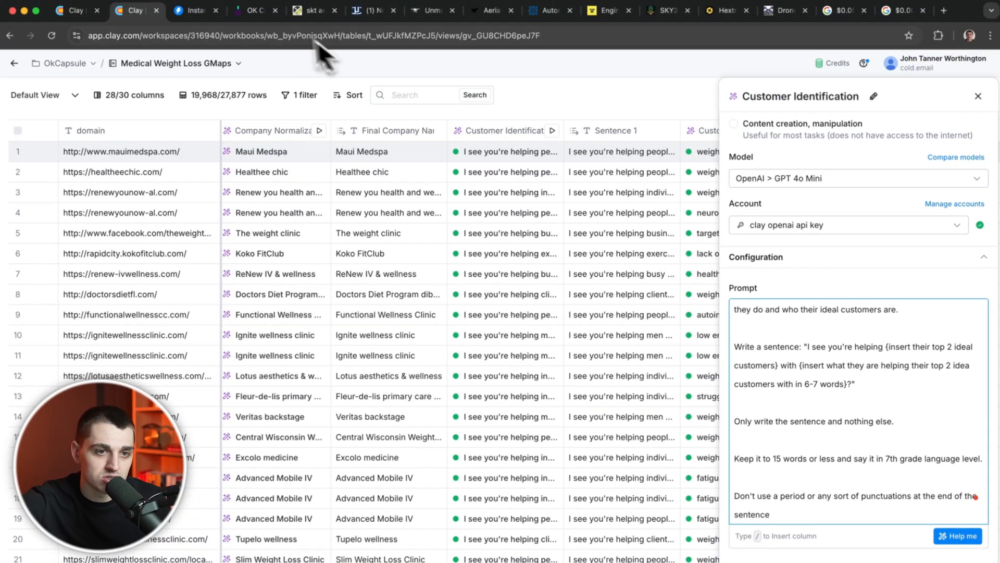
Switch to Instantly and view where sentence 1 sits in the campaign's Step 1 email
left_click(193, 11)
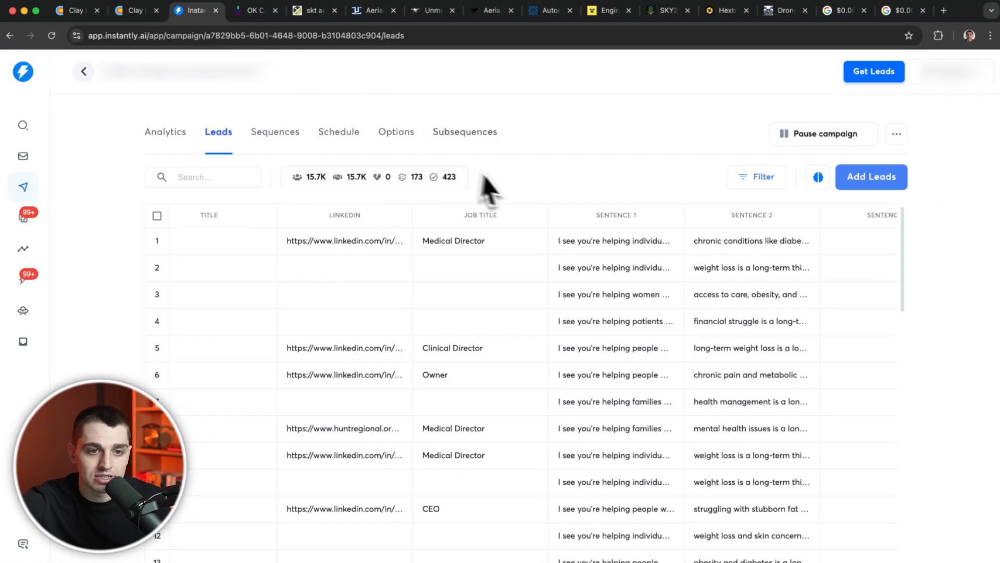
left_click(293, 132)
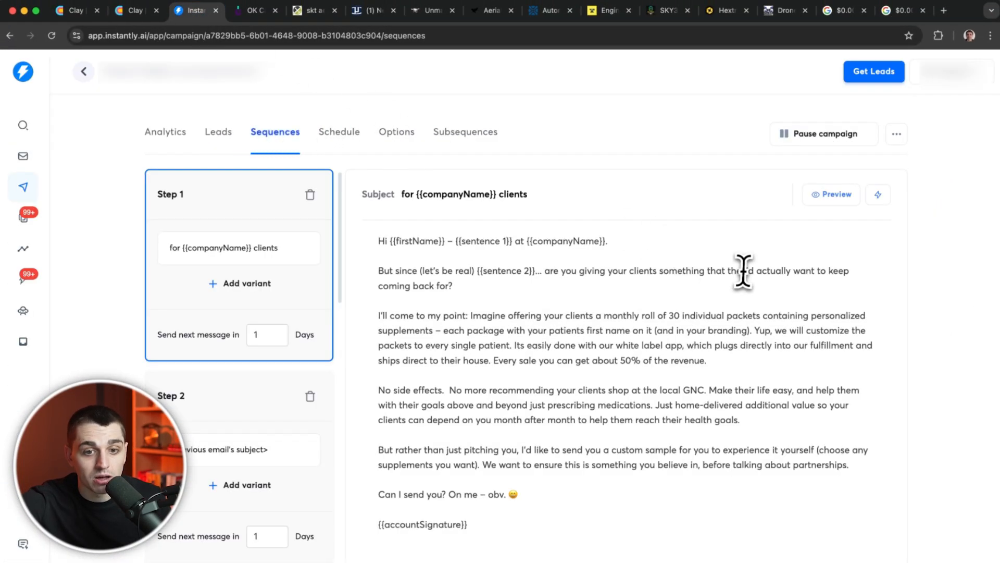
mouse_move(510, 242)
Back in Clay, read several generated Sentence 1 values and close the Customer Identification configuration
left_click(133, 11)
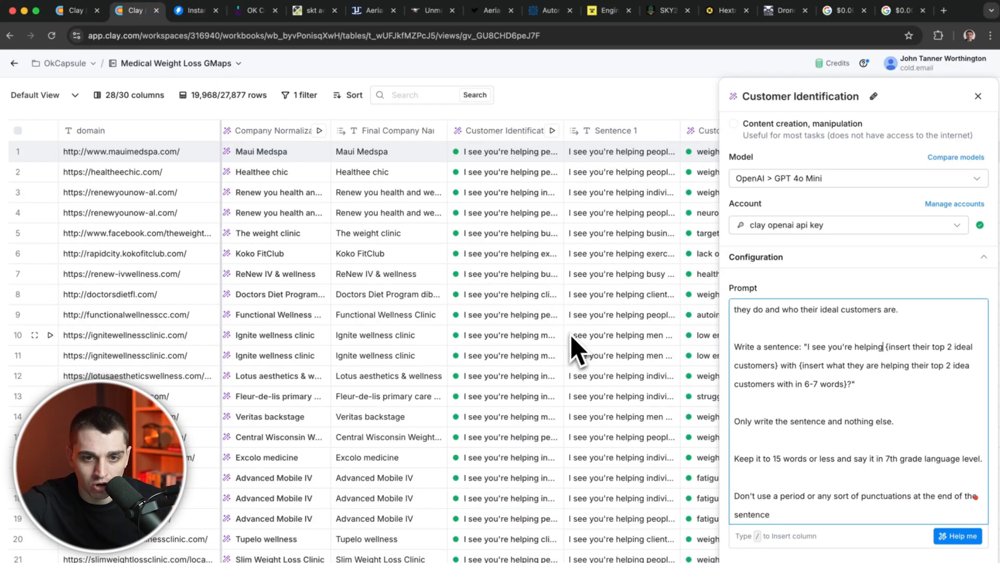
left_click(610, 155)
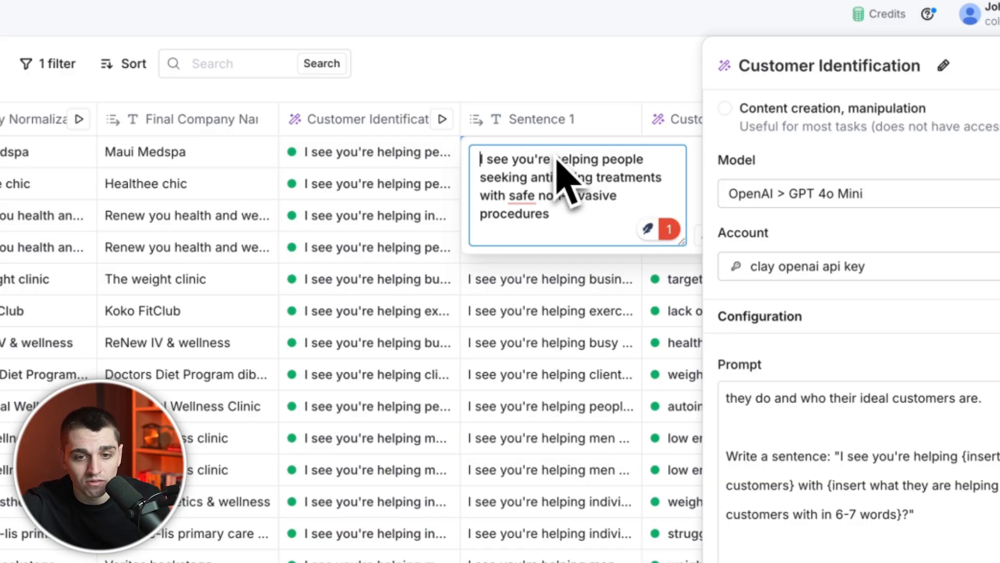
left_click(556, 318)
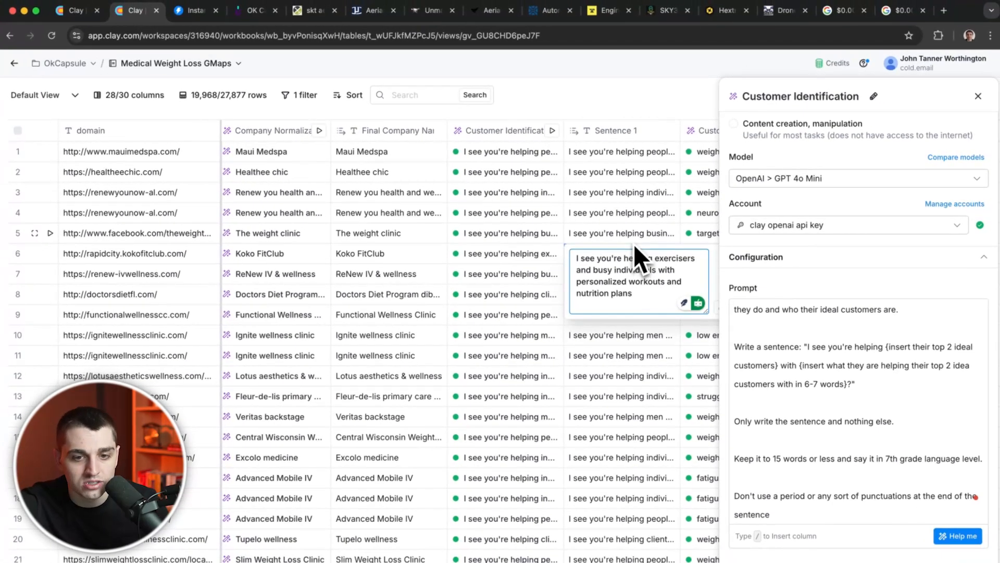
left_click(578, 280)
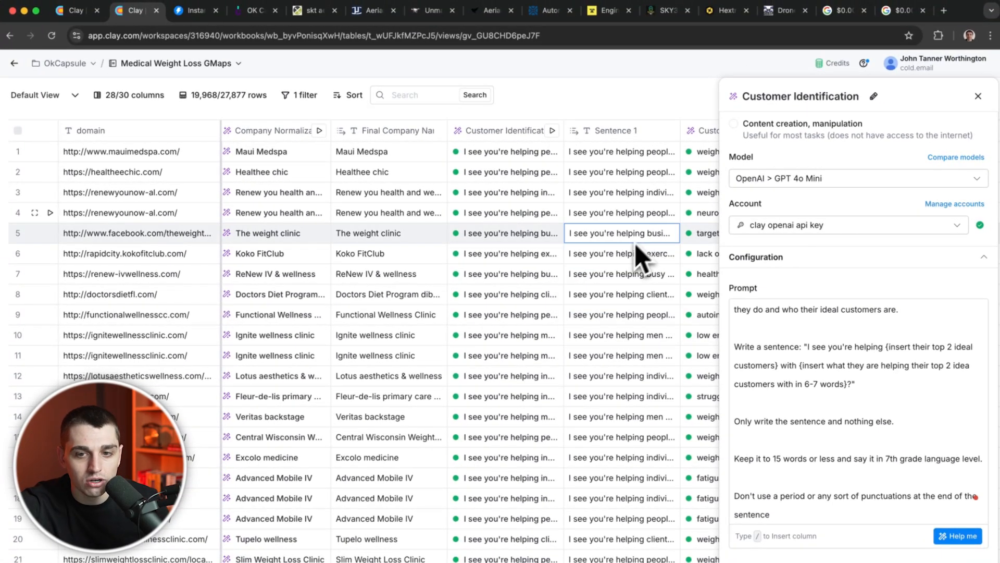
left_click(978, 96)
Open the Customer Struggles column's configuration, read its prompt and its Sentence 1 reference, and close it to check the Sentence 2 column
left_click(709, 133)
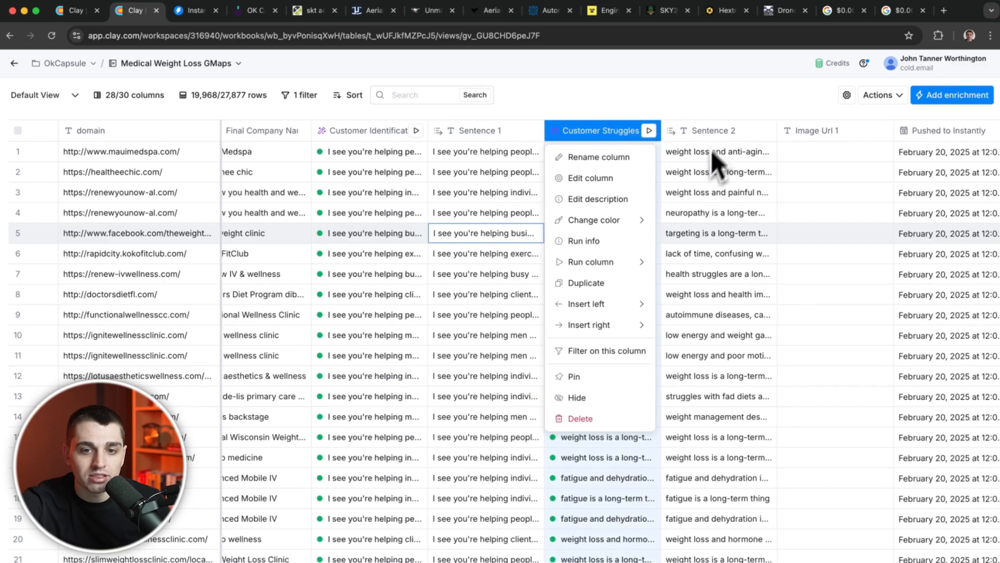
left_click(531, 179)
mouse_move(833, 236)
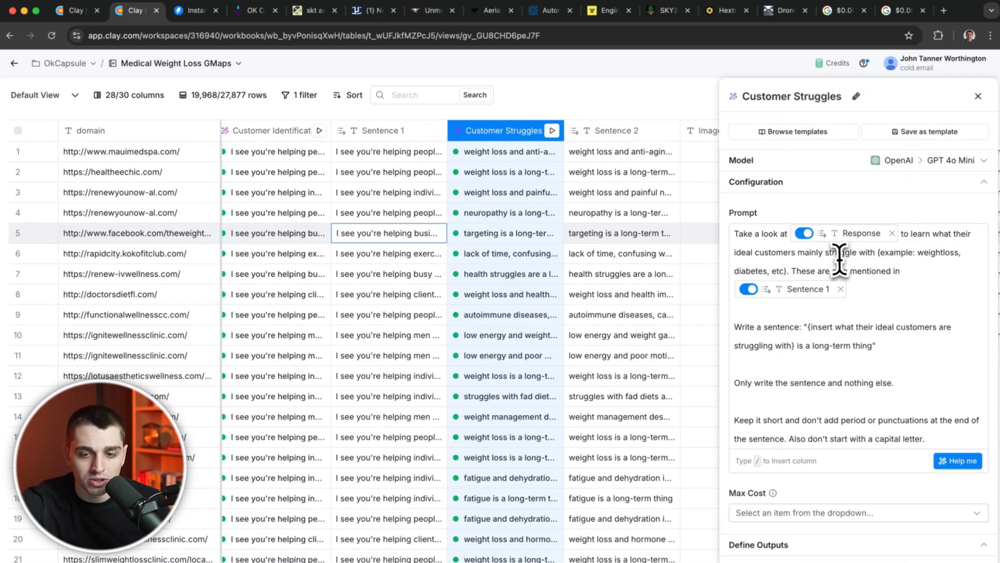
left_click(850, 255)
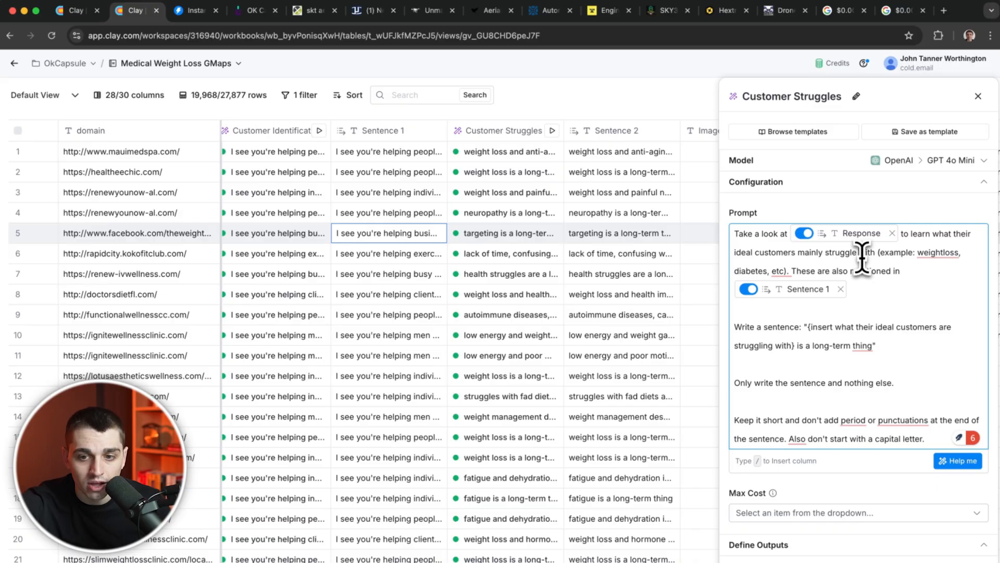
left_click(815, 290)
scroll(821, 360, "down", 2)
scroll(822, 359, "down", 1)
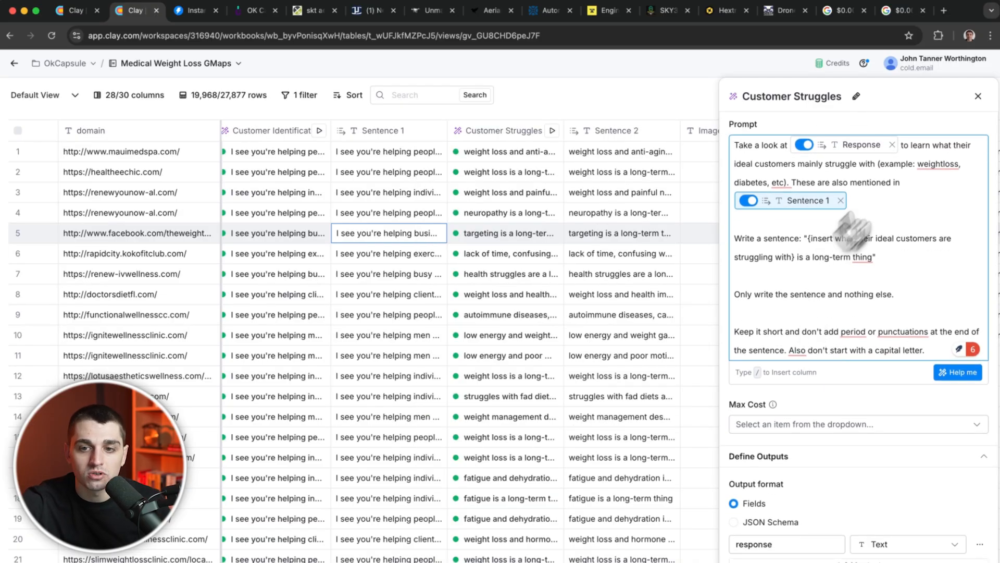
left_click(977, 97)
left_click(643, 219)
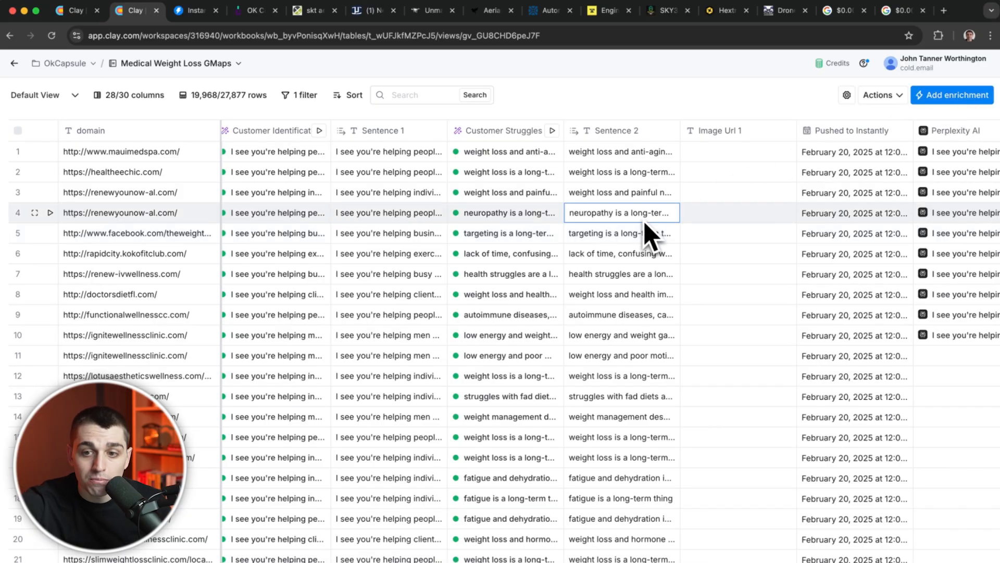
Export the Medical Weight Loss GMaps table from Clay
scroll(645, 222, "left", 4)
left_click(882, 95)
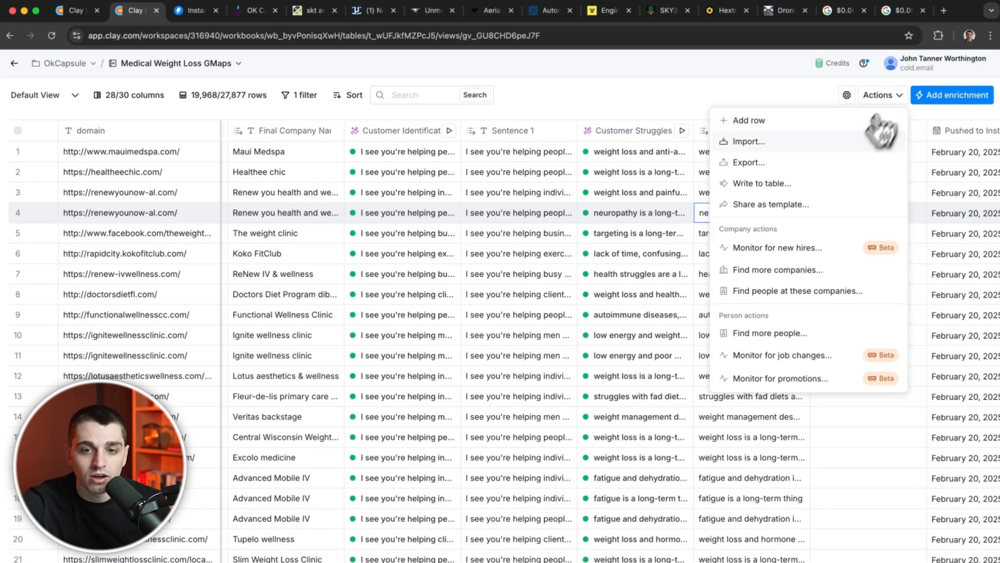
left_click(777, 165)
left_click(439, 172)
left_click(437, 300)
left_click(223, 255)
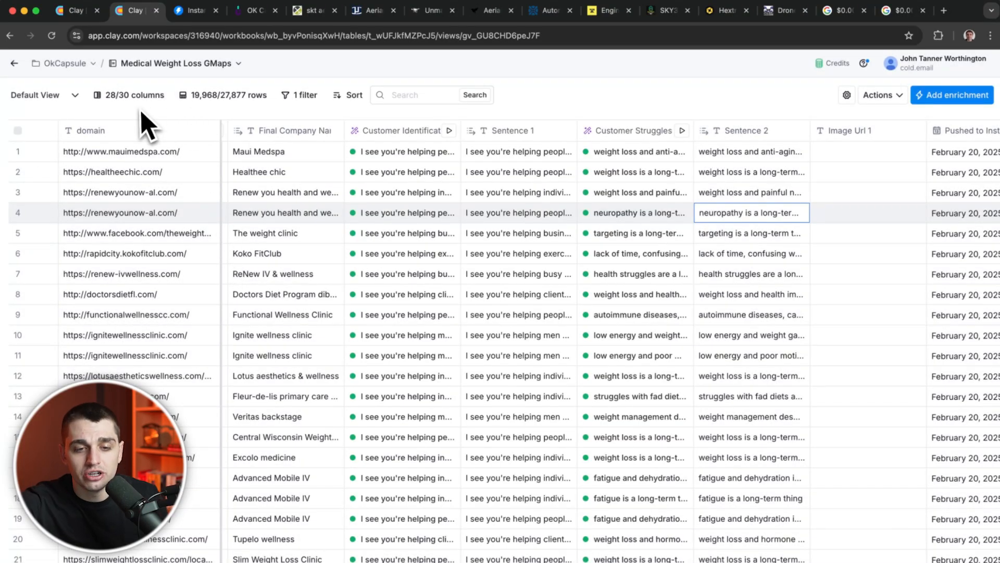
Leave the table for the workspace's exports list and open the options of the newest Final-People-Default-View-export file
left_click(15, 66)
left_click(52, 147)
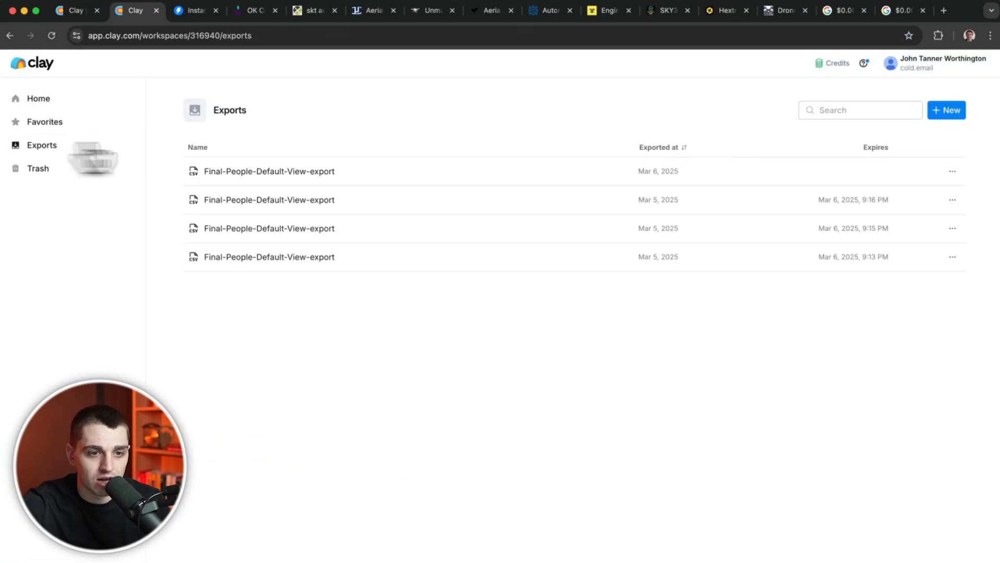
left_click(953, 172)
In Instantly, start adding leads to the campaign from a CSV in Downloads and review the column mapping down to Final Company Name
left_click(211, 12)
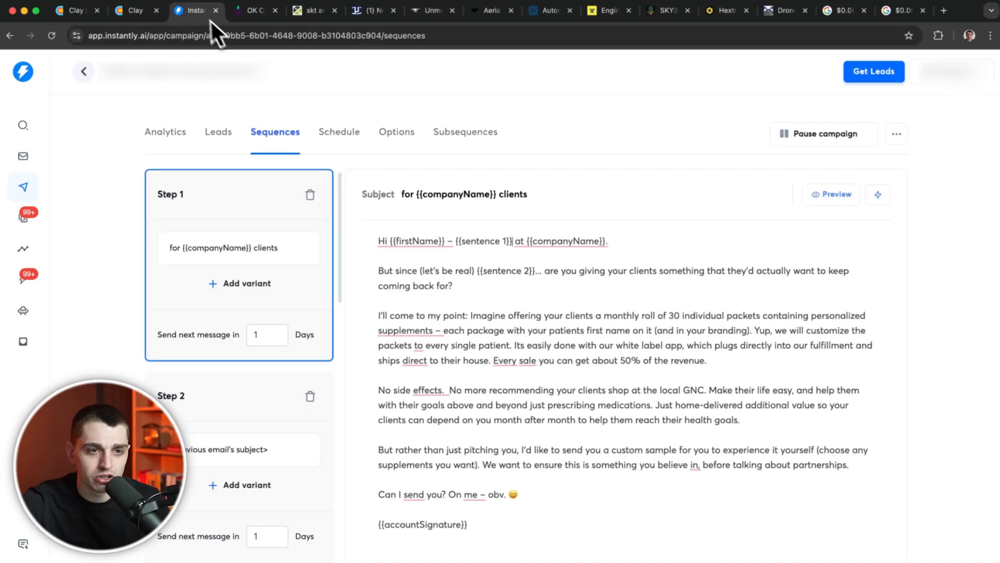
left_click(218, 131)
left_click(873, 174)
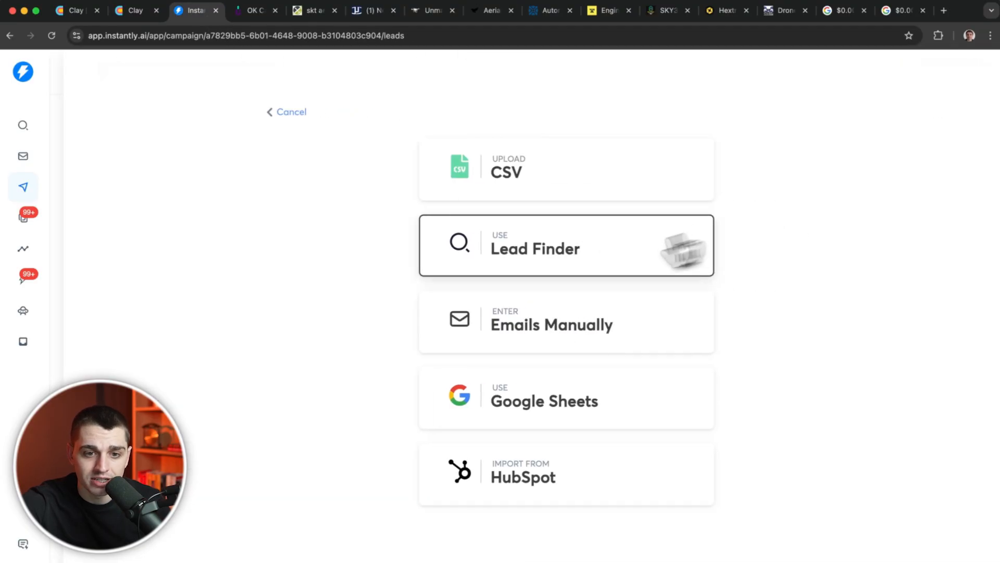
left_click(511, 210)
left_click(500, 230)
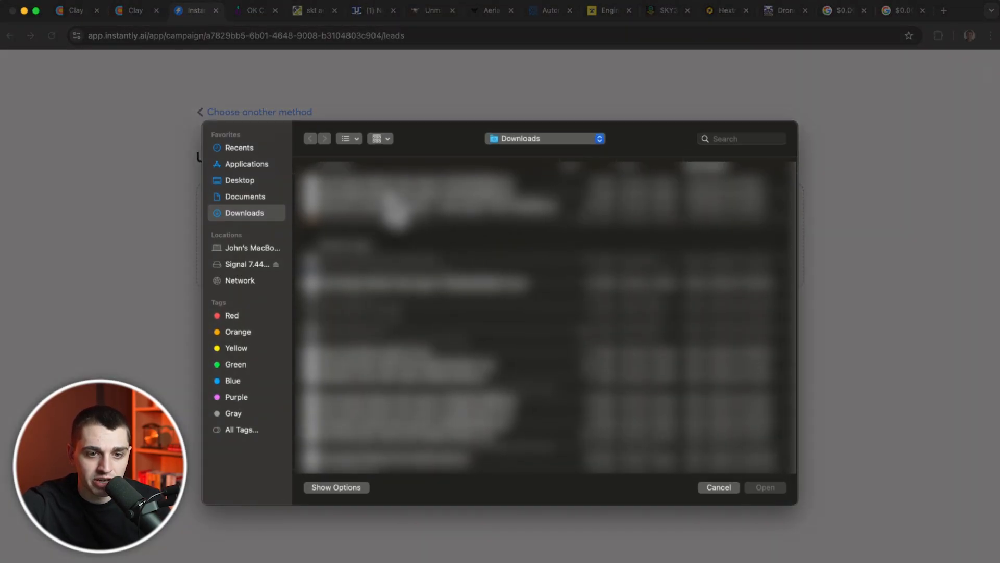
left_click(386, 195)
left_click(394, 183)
left_click(766, 486)
scroll(569, 447, "down", 10)
scroll(432, 432, "down", 5)
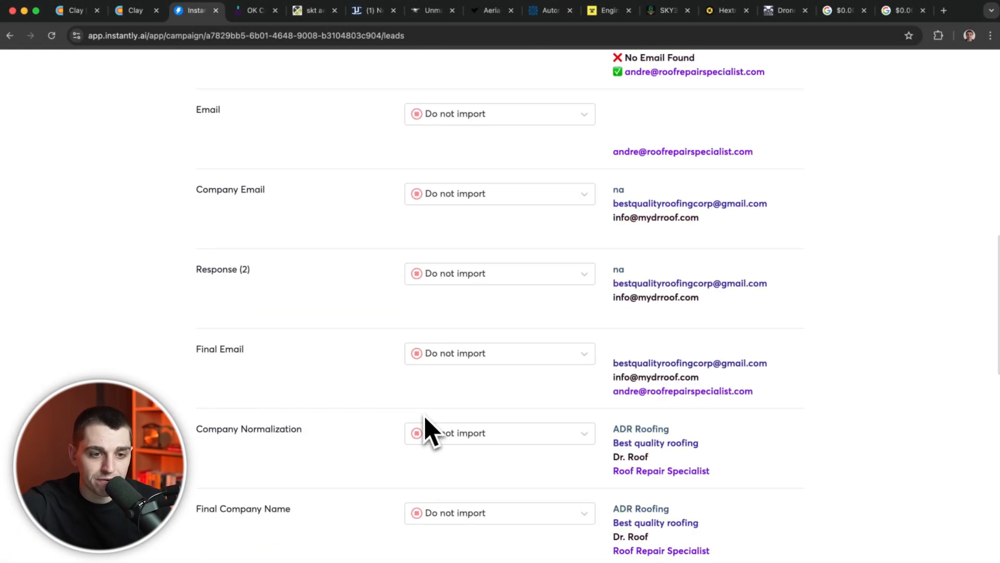
Switch to Clay and return to the Medical Weight Loss GMaps table to view the Sentence 1 and Sentence 2 columns
left_click(133, 14)
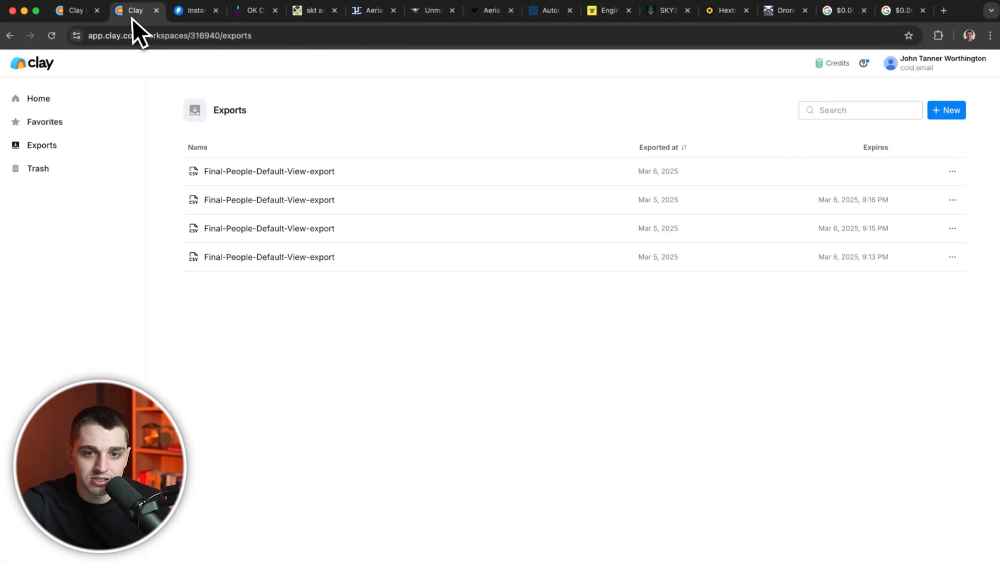
left_click(9, 35)
scroll(521, 208, "left", 5)
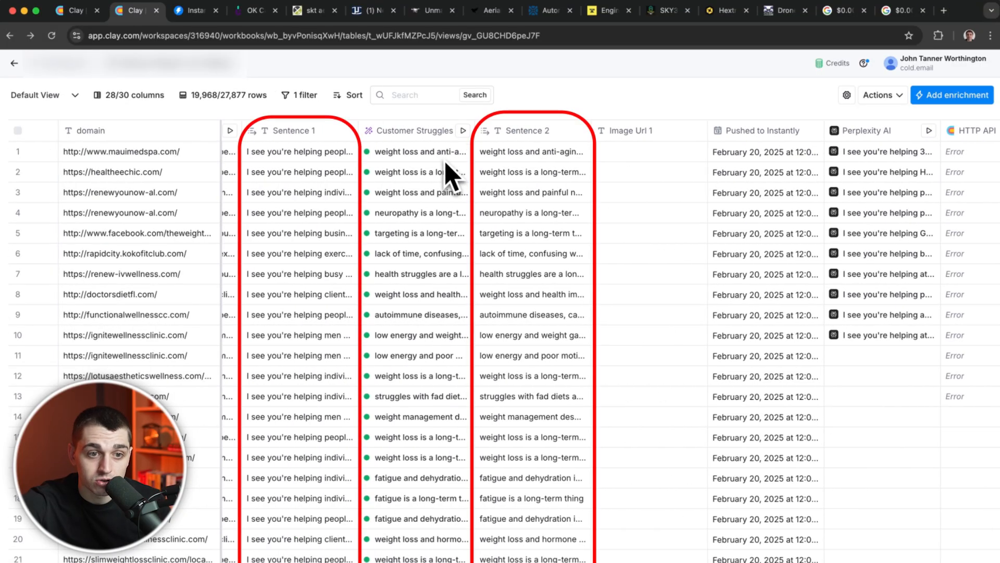
In Instantly's CSV import, map Final Company Name as a Custom Variable and back out of the lead upload
left_click(194, 11)
scroll(432, 260, "down", 4)
left_click(432, 269)
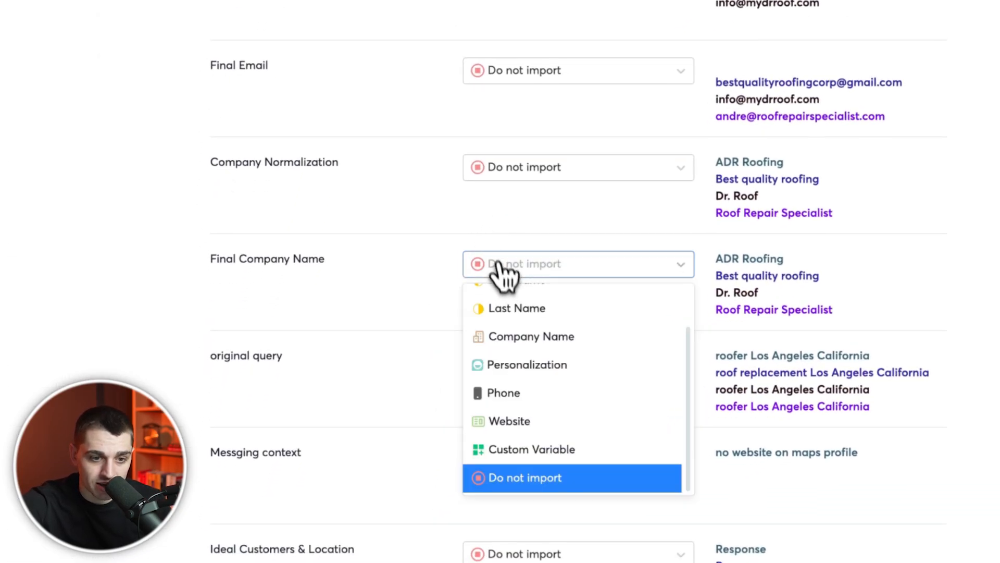
left_click(531, 449)
scroll(344, 274, "up", 3)
scroll(333, 256, "up", 15)
left_click(235, 117)
left_click(235, 117)
Return to the campaign's sequences and point out the sentence 1 variable in the Step 1 email
left_click(279, 138)
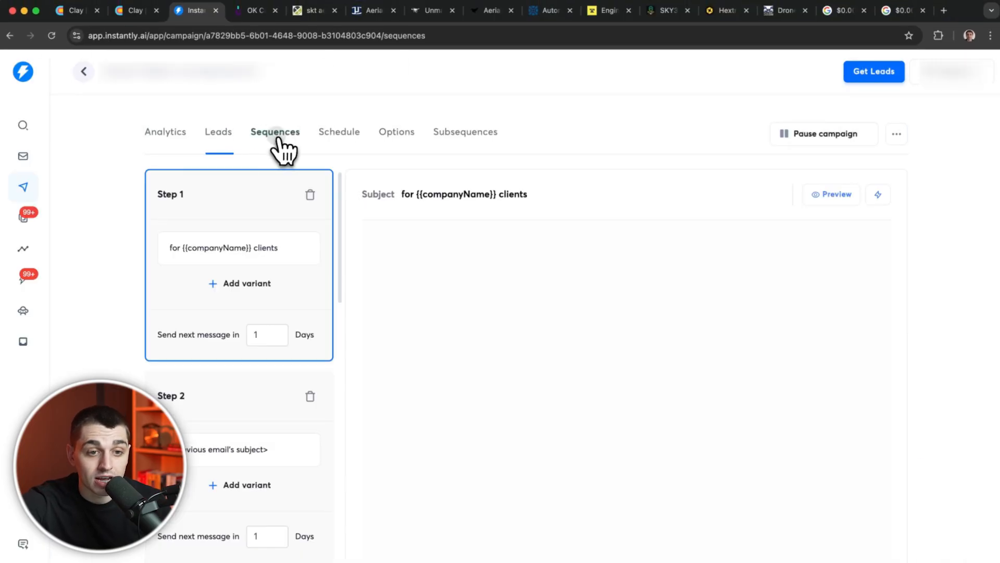
double_click(461, 240)
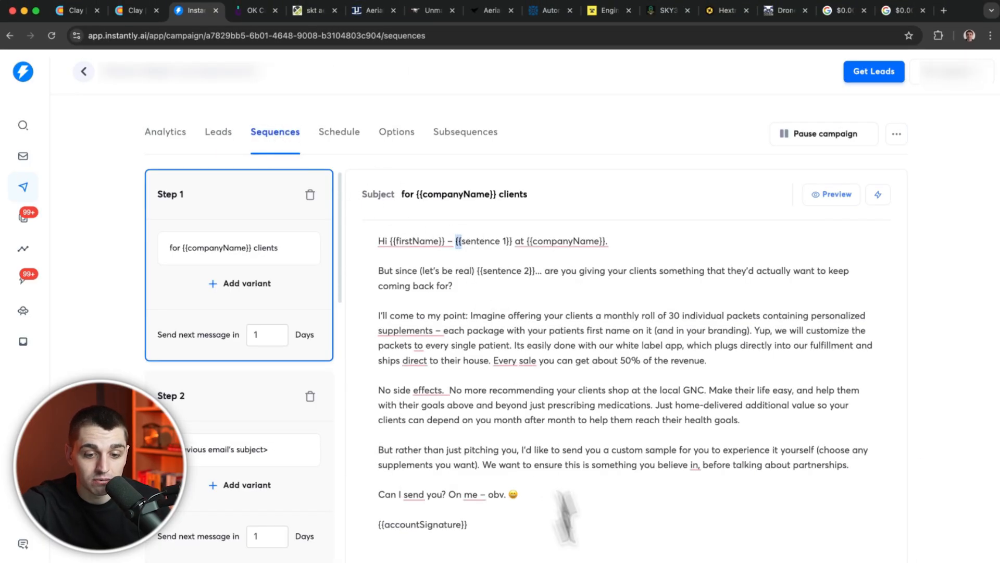
Look through the variables available for the Step 1 email, and preview the email with a lead's data filled in
type("{")
scroll(530, 365, "down", 4)
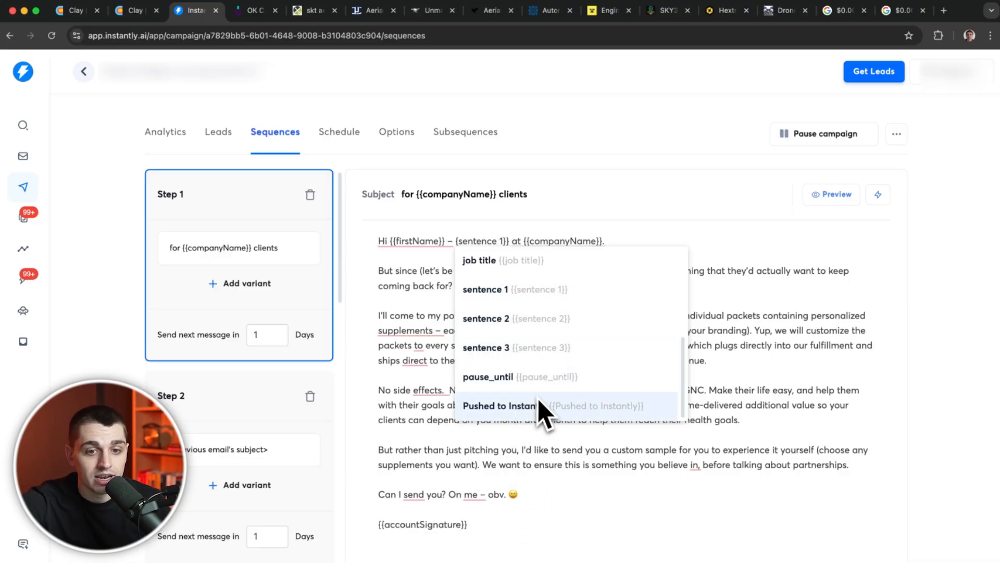
left_click(829, 195)
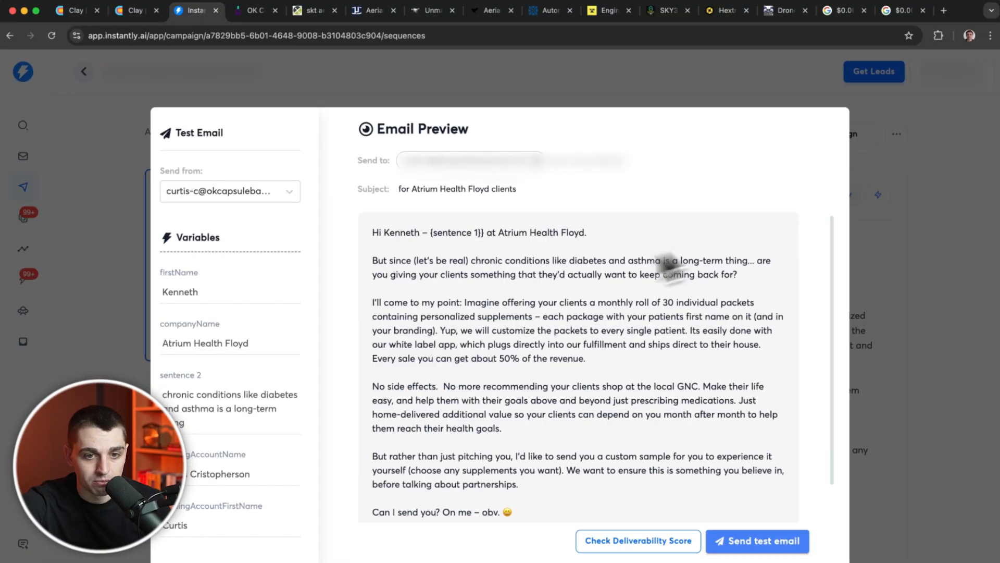
left_click(876, 242)
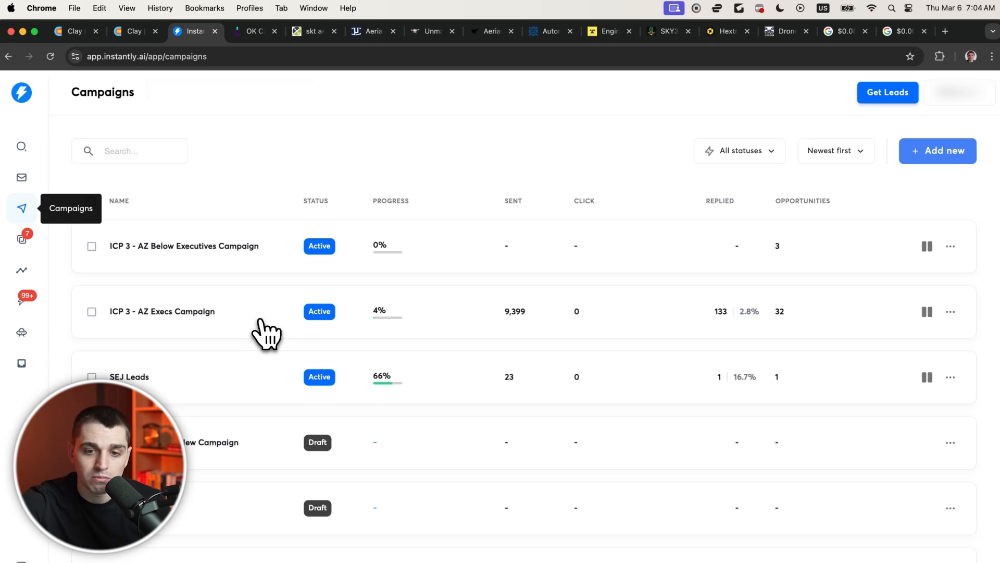
Preview the Step 1 email of the "{{companyName}} <> CMAX" campaign and highlight the two competitor names in the Sentence_1 text
mouse_move(376, 320)
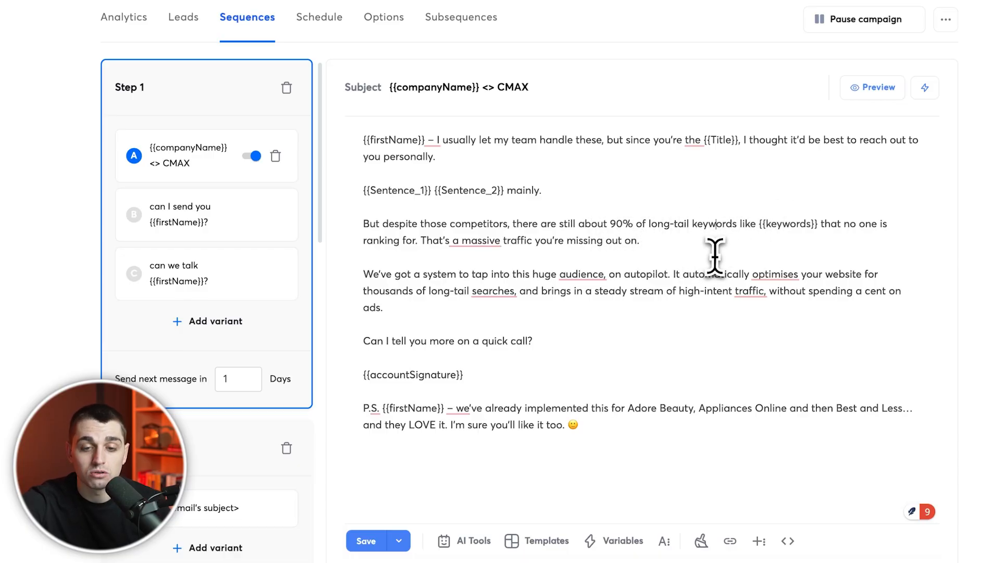
left_click(872, 87)
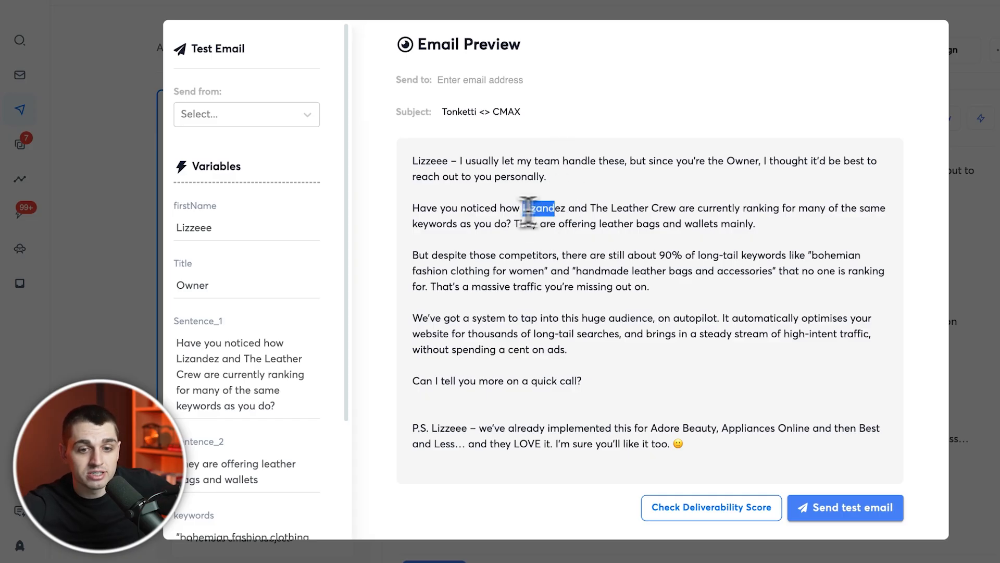
left_click_drag(592, 208, 650, 211)
left_click(650, 211)
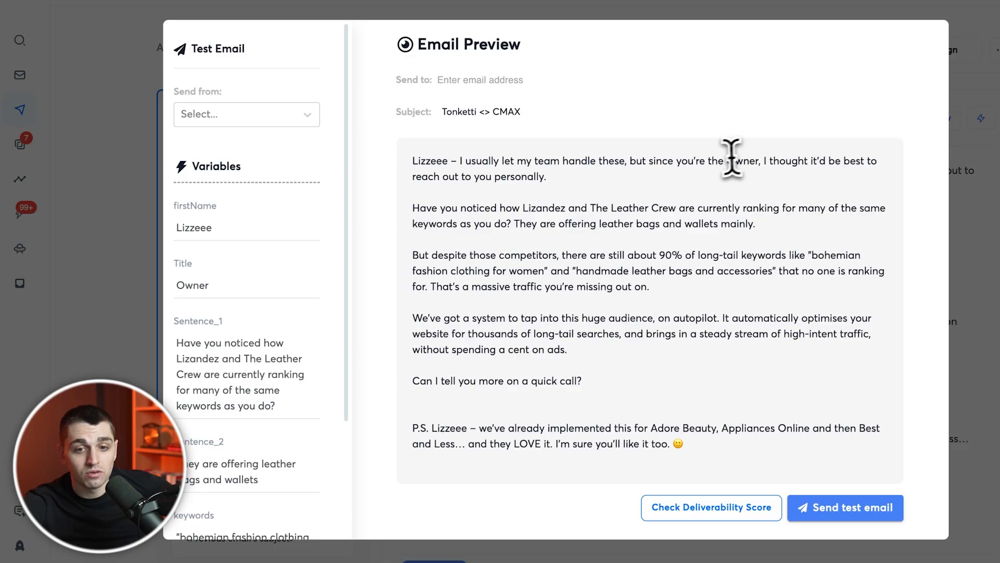
left_click_drag(600, 183, 672, 206)
left_click(416, 181)
left_click(592, 196)
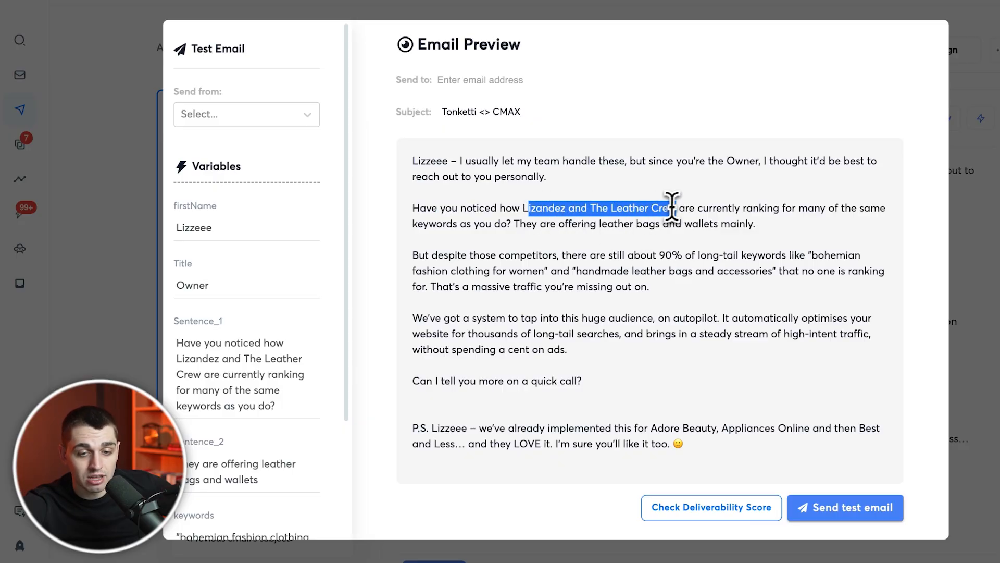
left_click(677, 204)
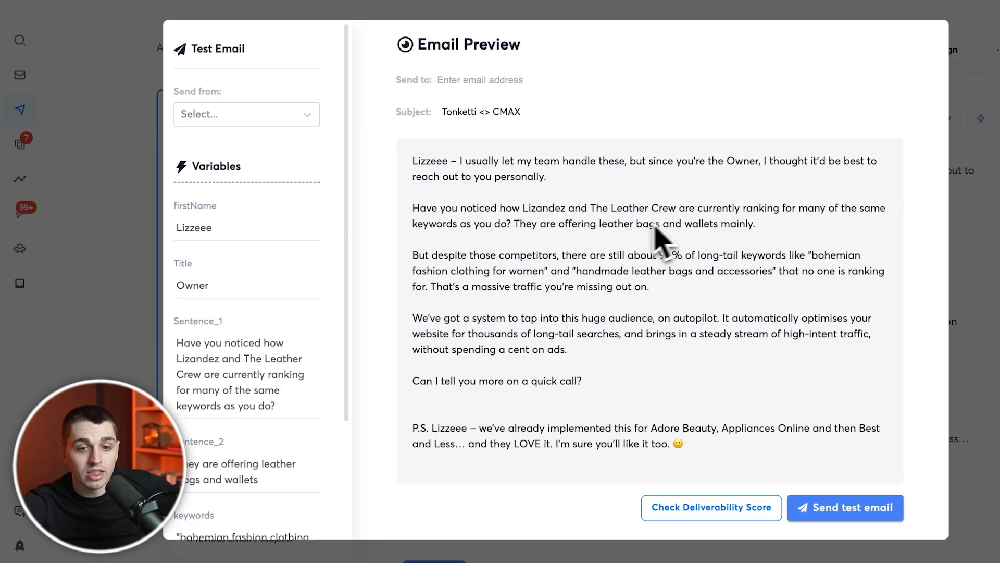
Highlight the products-offered sentence, the company name in the subject, and the first long-tail keyword in the email preview
left_click_drag(515, 224, 728, 221)
left_click(719, 223)
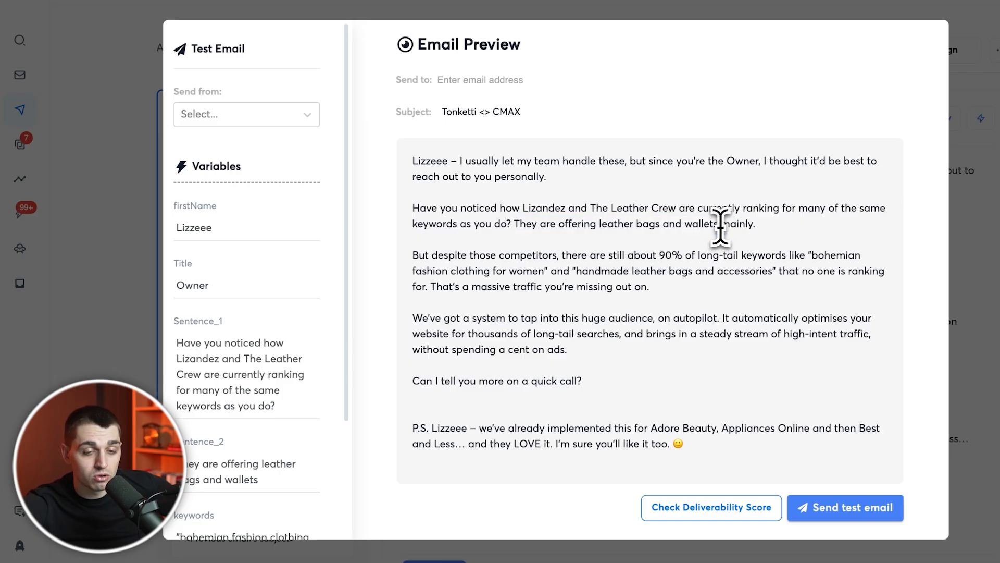
left_click_drag(441, 111, 469, 112)
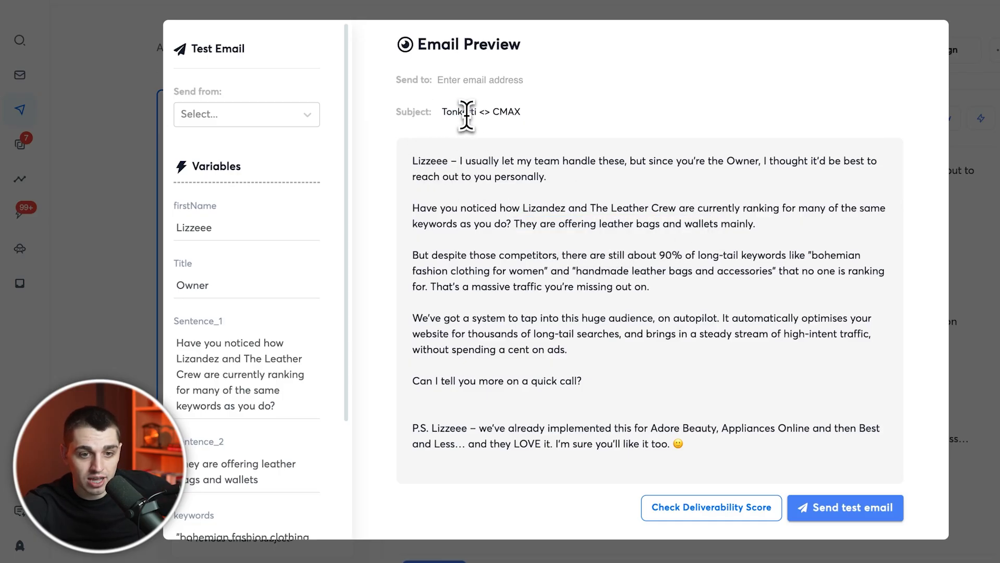
left_click(461, 261)
left_click_drag(807, 255, 547, 271)
left_click(543, 271)
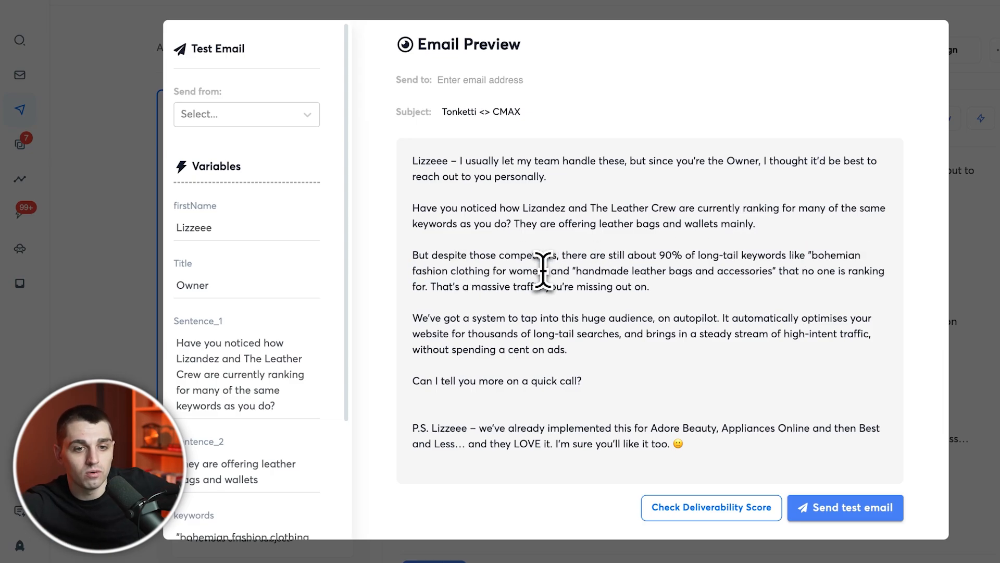
Look up Tonketti on Google and open its sponsored "Bohemian Fashion - Bohemian Women's Boutique" result
left_click_drag(440, 111, 478, 111)
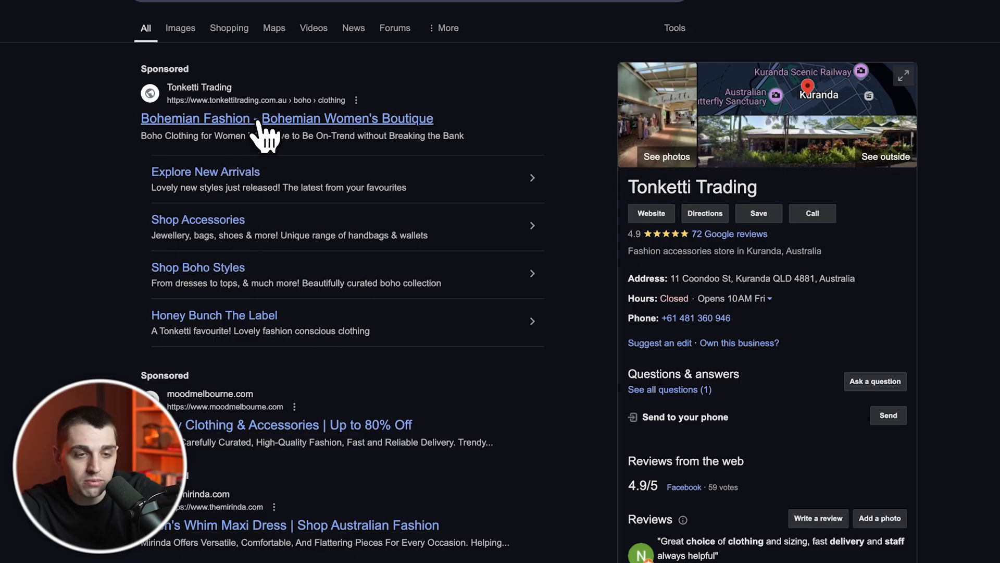
left_click(259, 120)
mouse_move(503, 117)
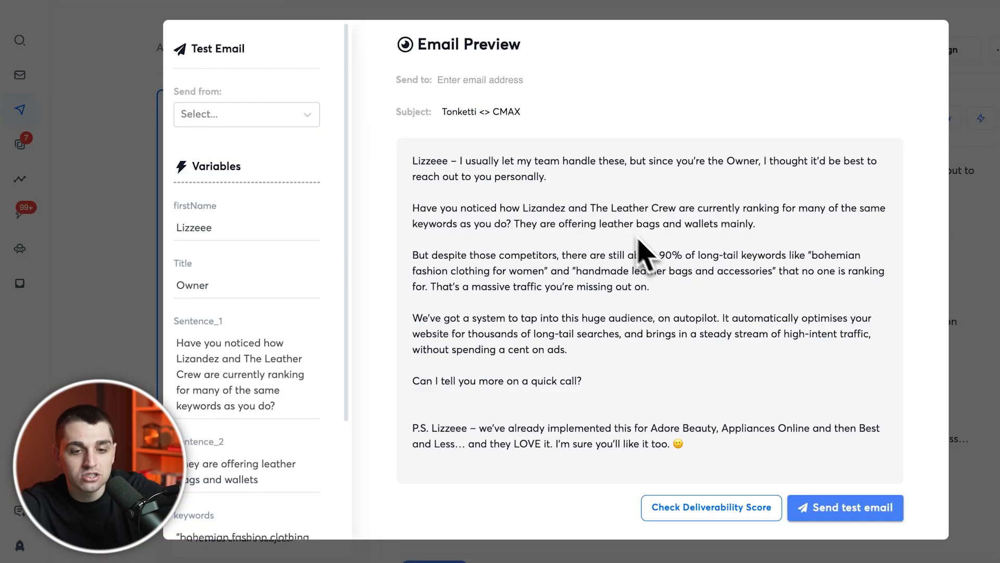
Back in the email preview, highlight both quoted long-tail keywords about bohemian clothing and handmade leather bags
left_click_drag(573, 270, 628, 270)
left_click(623, 268)
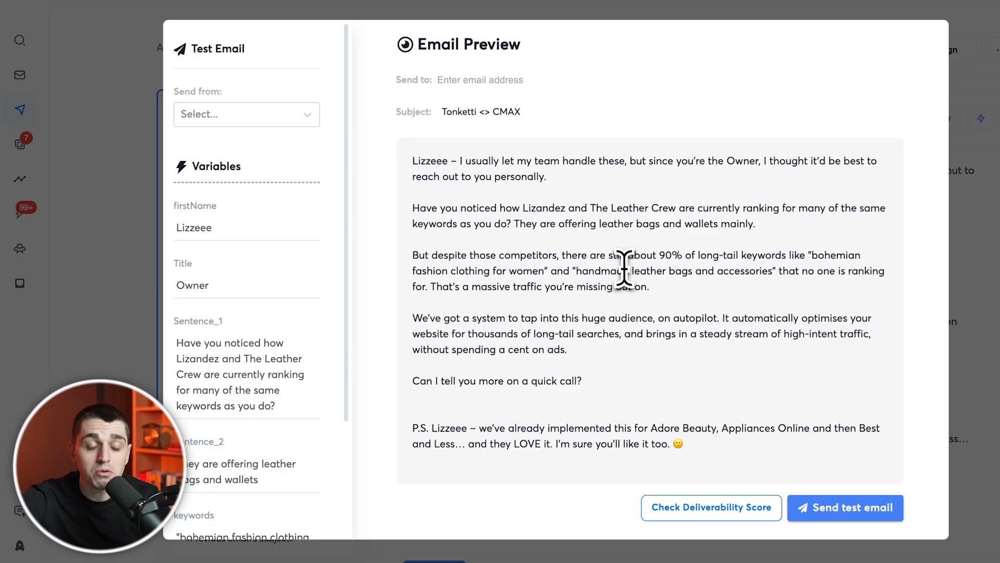
left_click_drag(546, 270, 469, 270)
left_click(469, 271)
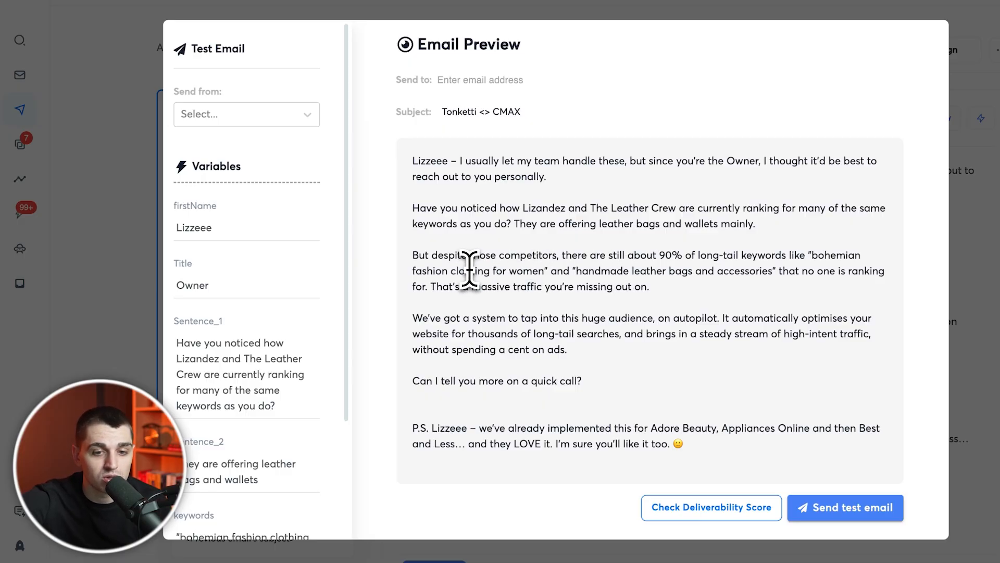
left_click_drag(562, 270, 599, 271)
left_click(618, 272)
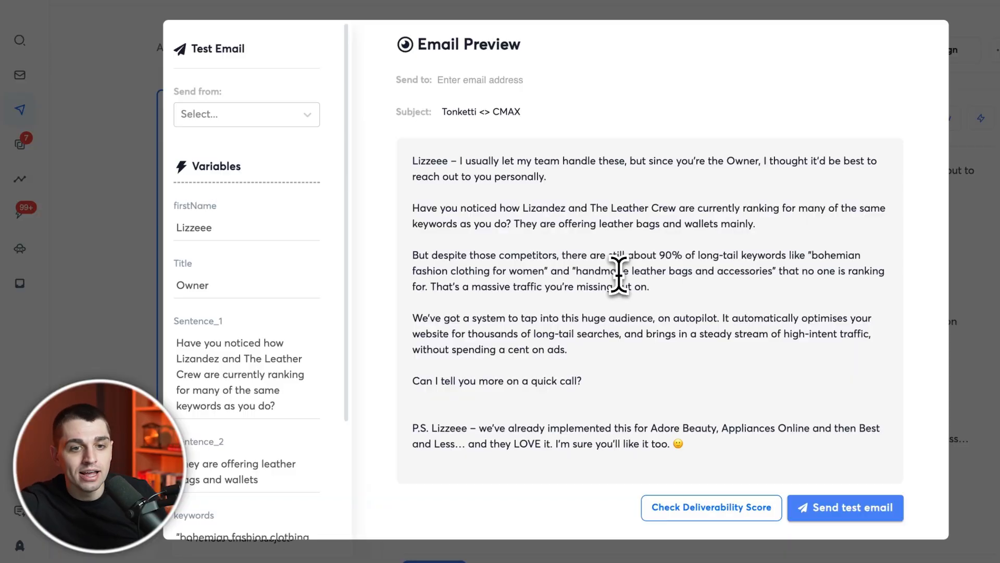
Close the email preview and view the campaign's leads with their contact totals
key("Escape")
left_click(243, 55)
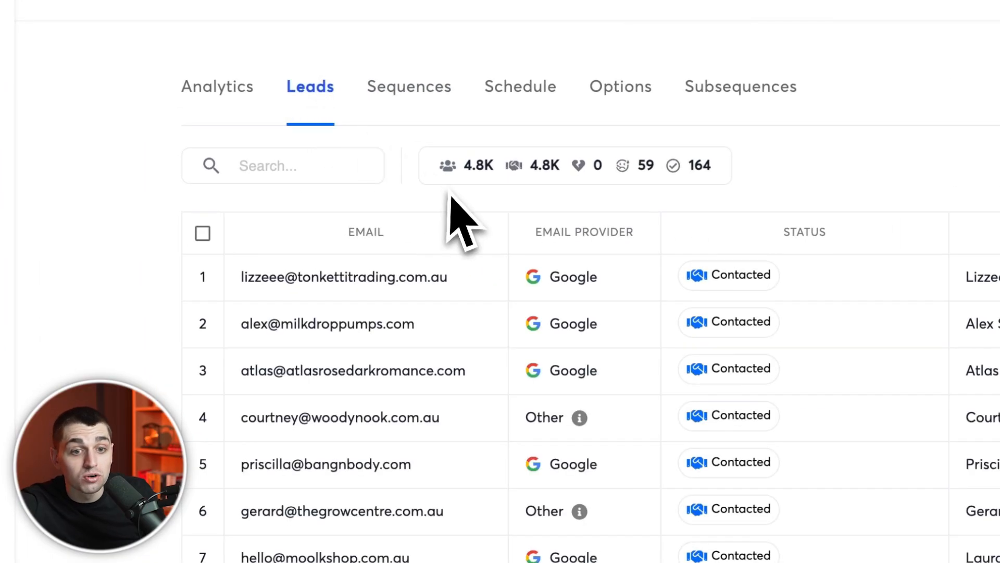
mouse_move(523, 167)
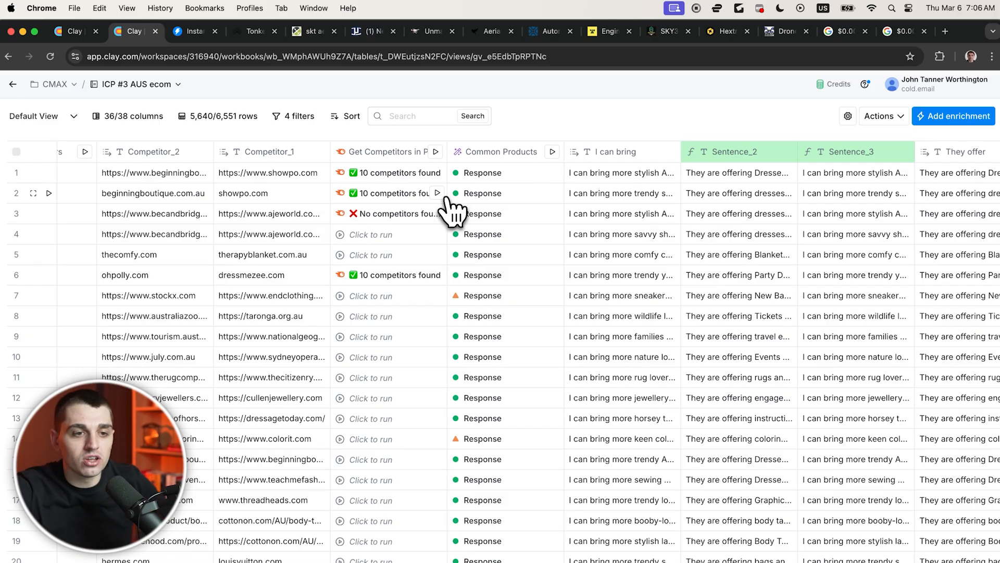
Switch to Clay and look through the ICP #3 AUS ecom table from the lead name and title columns across to Top Competitors
scroll(452, 211, "left", 15)
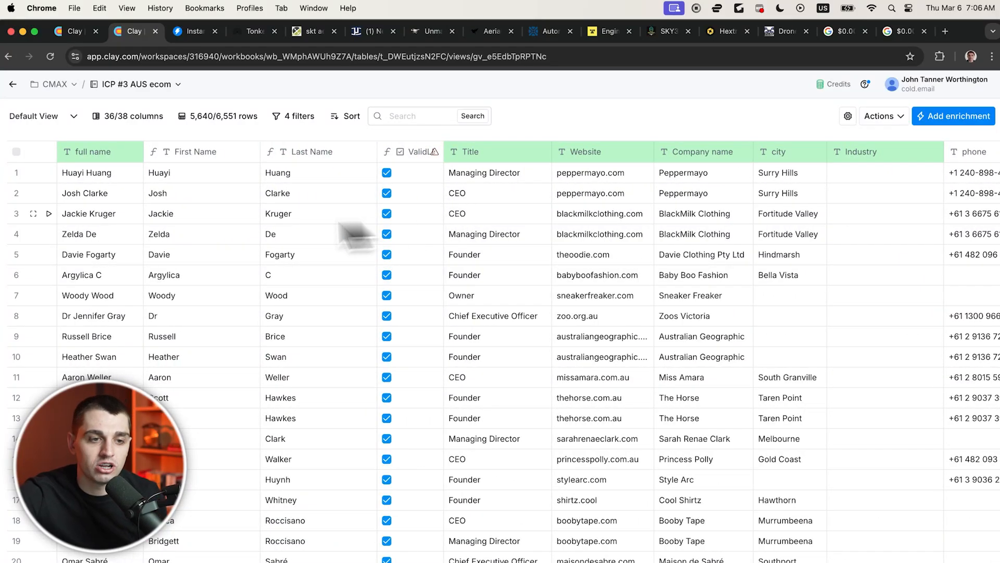
left_click(177, 198)
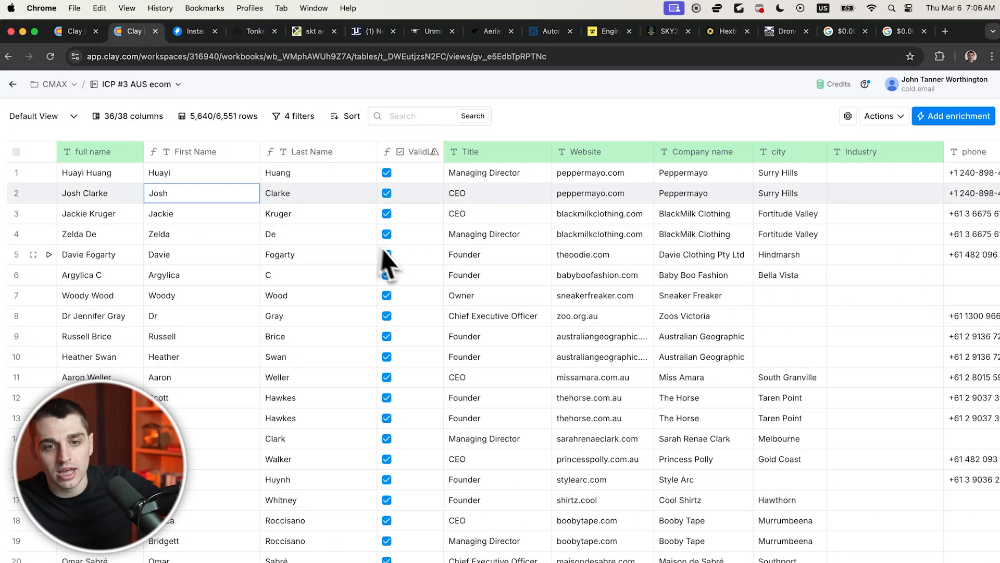
left_click(480, 216)
scroll(481, 216, "right", 5)
scroll(483, 224, "right", 10)
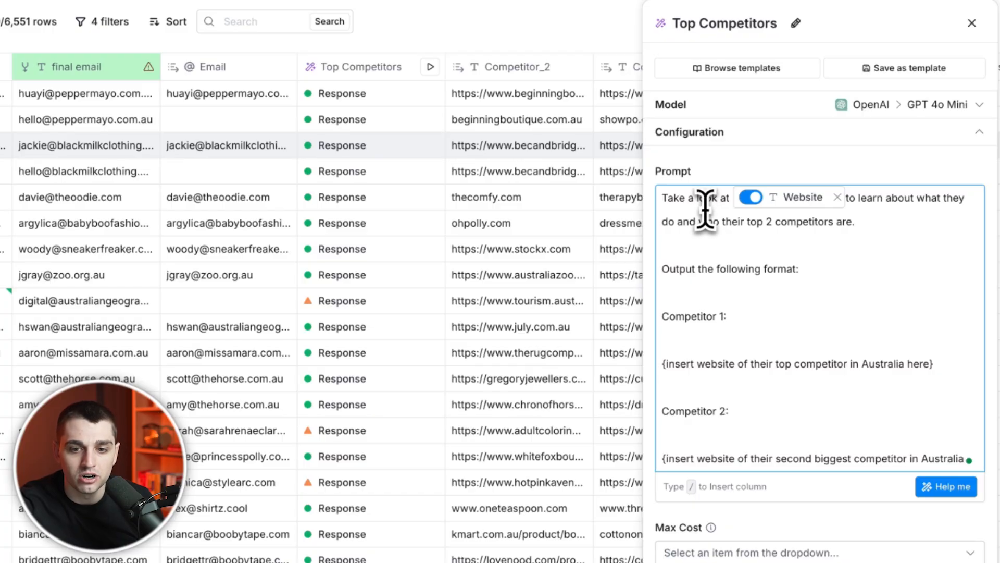
Examine the Top Competitors prompt, from the Website input to the requested output format, along with its Competitor_1 and Competitor_2 output fields
mouse_move(786, 199)
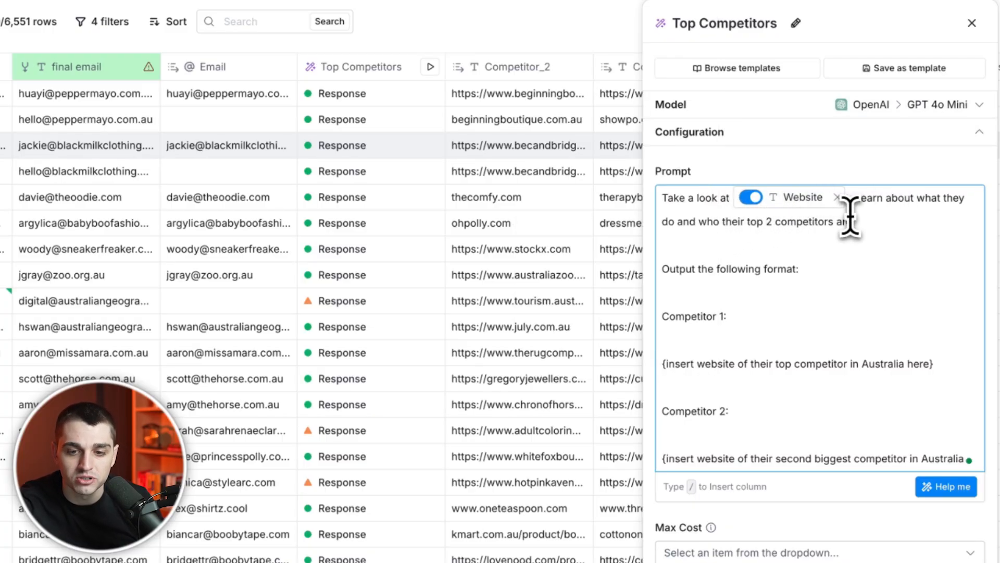
scroll(766, 331, "down", 2)
scroll(766, 324, "up", 1)
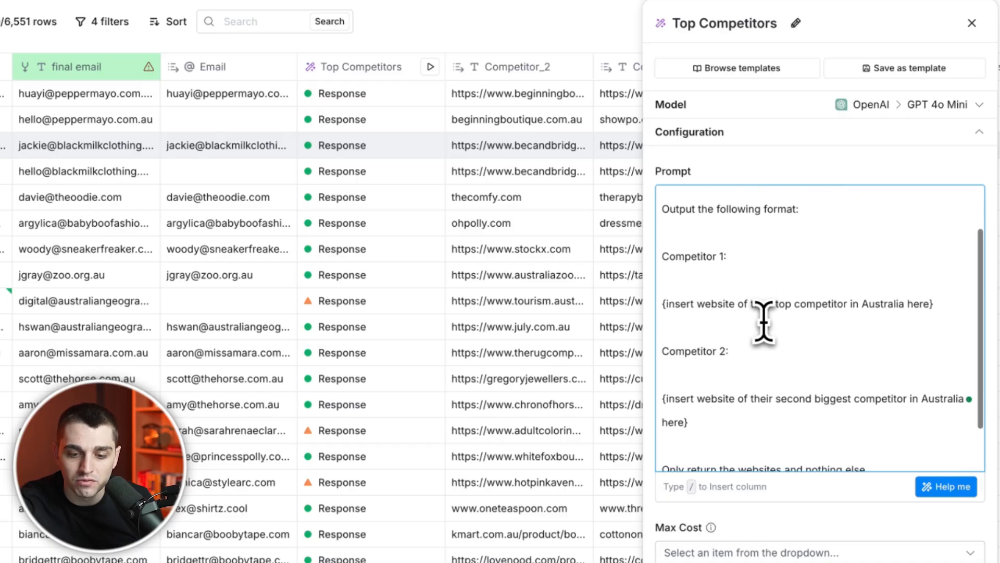
left_click(751, 284)
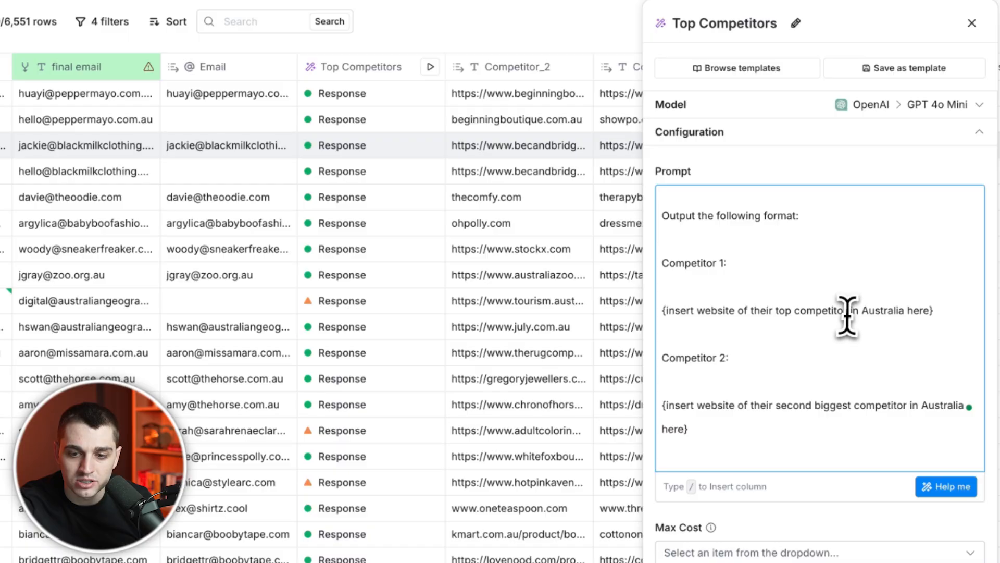
scroll(848, 315, "down", 1)
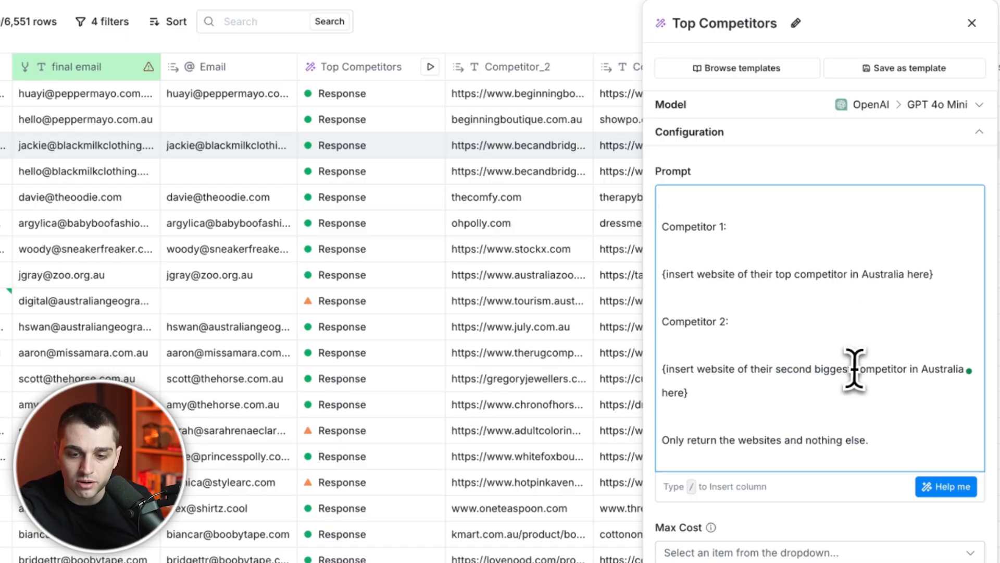
scroll(834, 396, "down", 1)
scroll(828, 453, "down", 5)
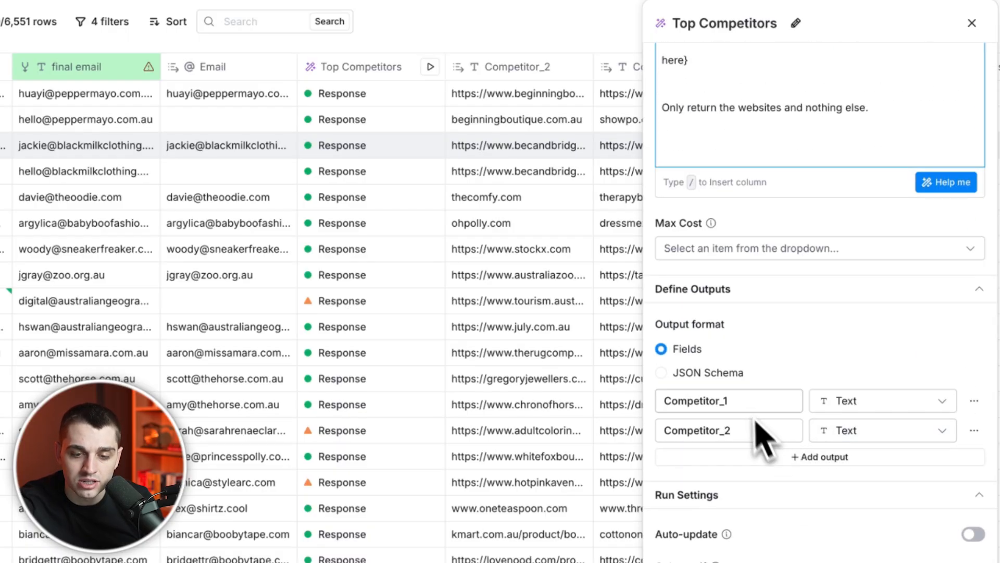
left_click(678, 357)
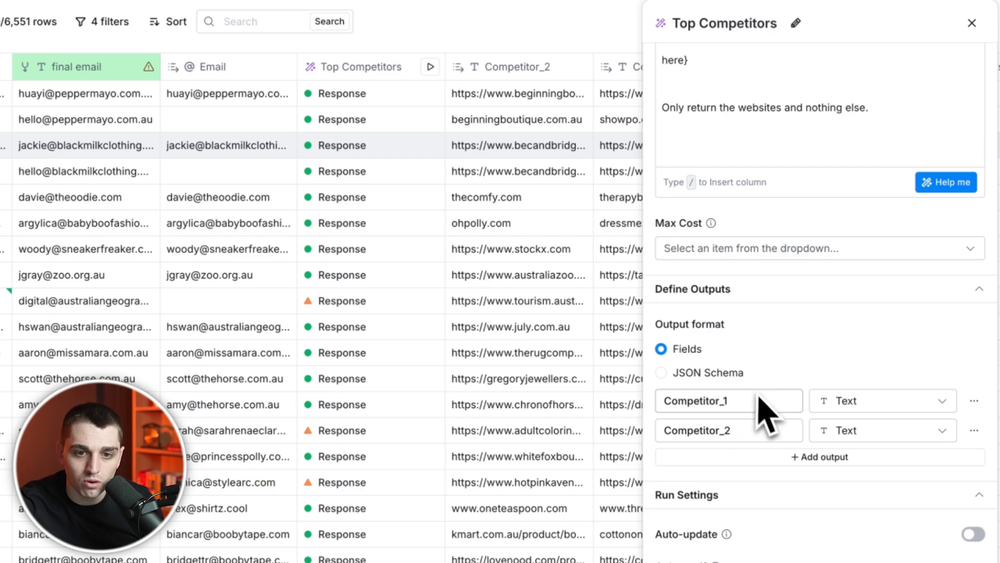
Inspect the first row's Top Competitors response details, and move the Competitor_1 column ahead of Competitor_2
left_click(972, 23)
left_click(385, 96)
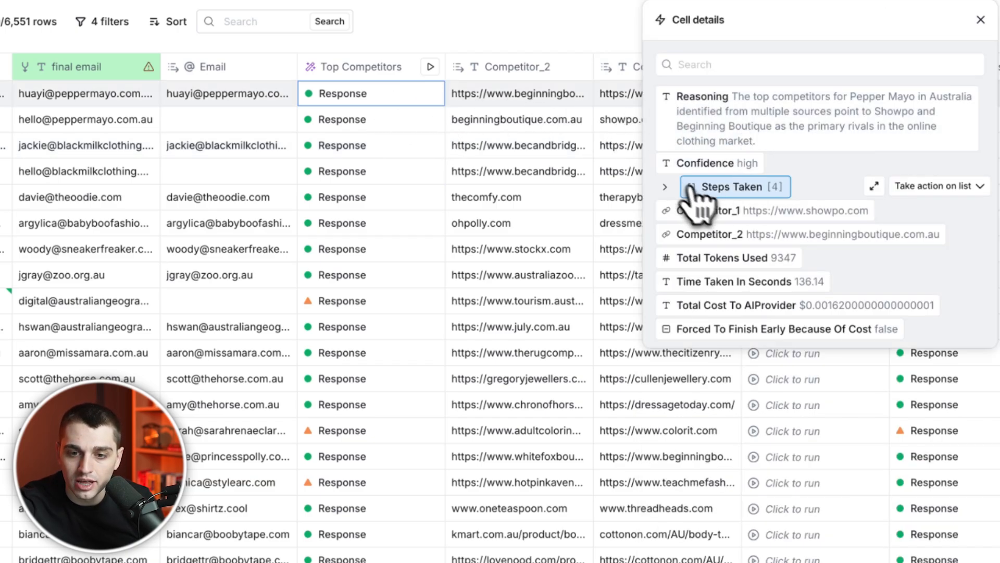
left_click(980, 20)
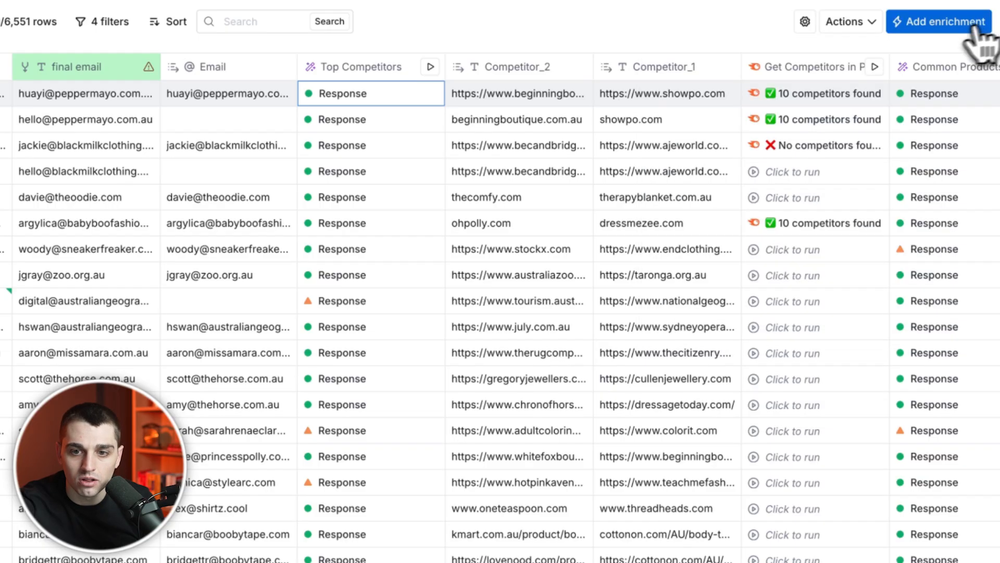
left_click_drag(651, 68, 598, 73)
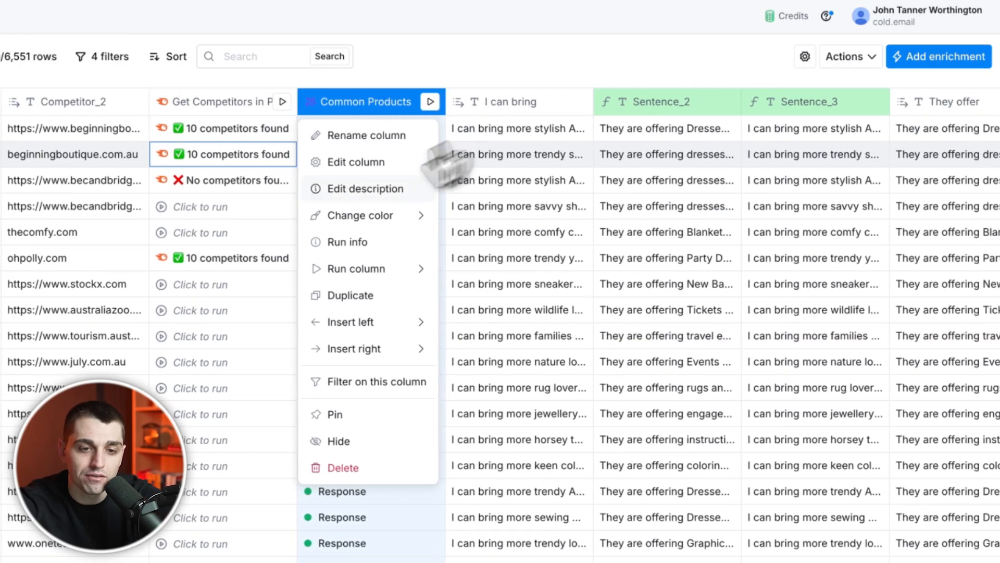
Open the Common Products column's configuration and examine the prompt's website and competitor inputs and its SENTENCE 1 template
left_click(366, 162)
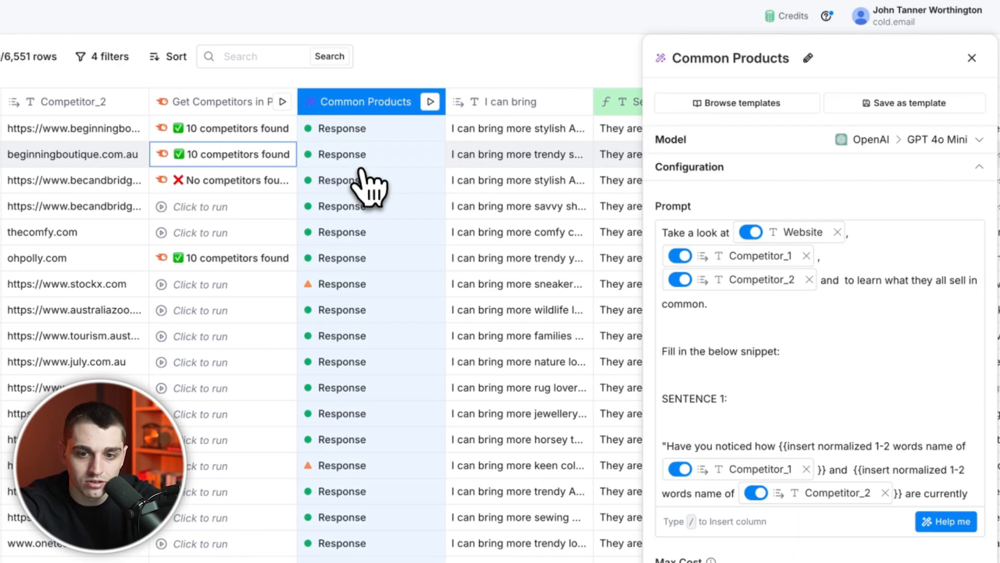
left_click(721, 377)
mouse_move(784, 234)
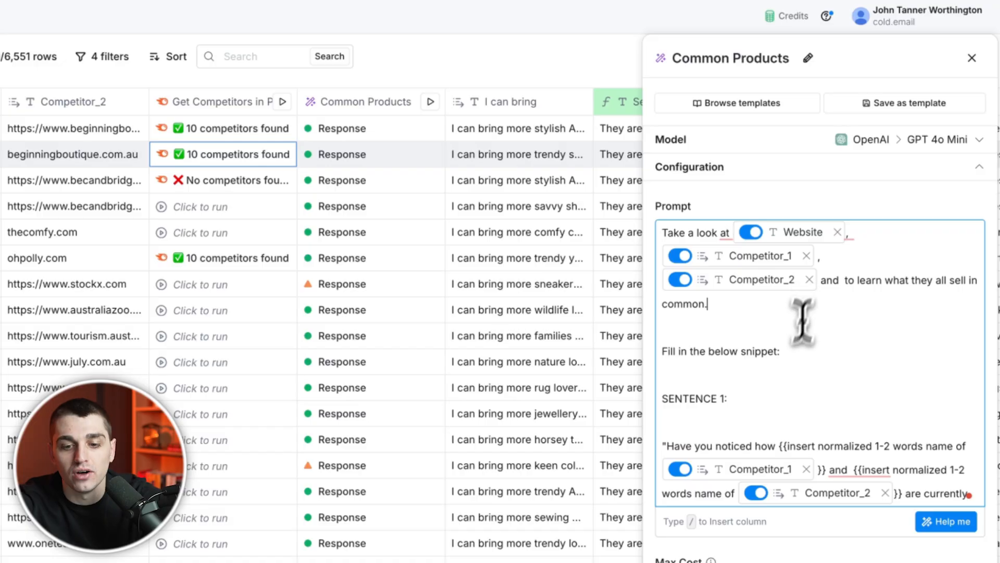
scroll(792, 365, "down", 3)
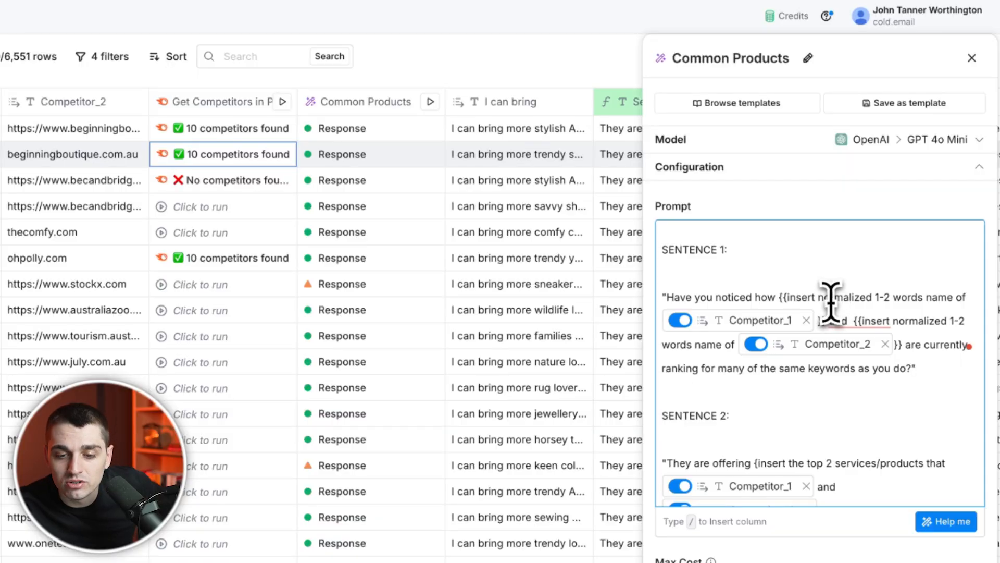
left_click(851, 299)
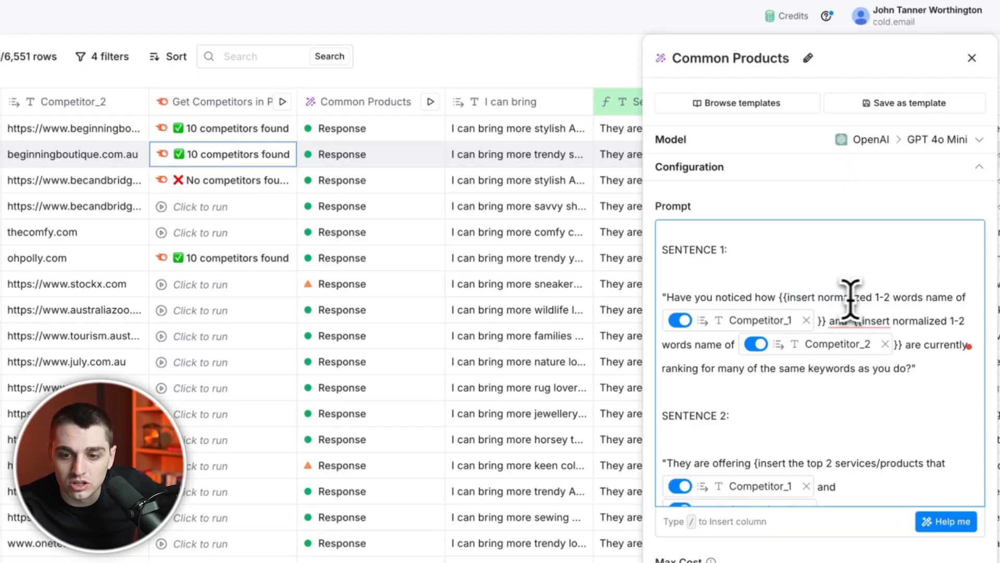
mouse_move(745, 331)
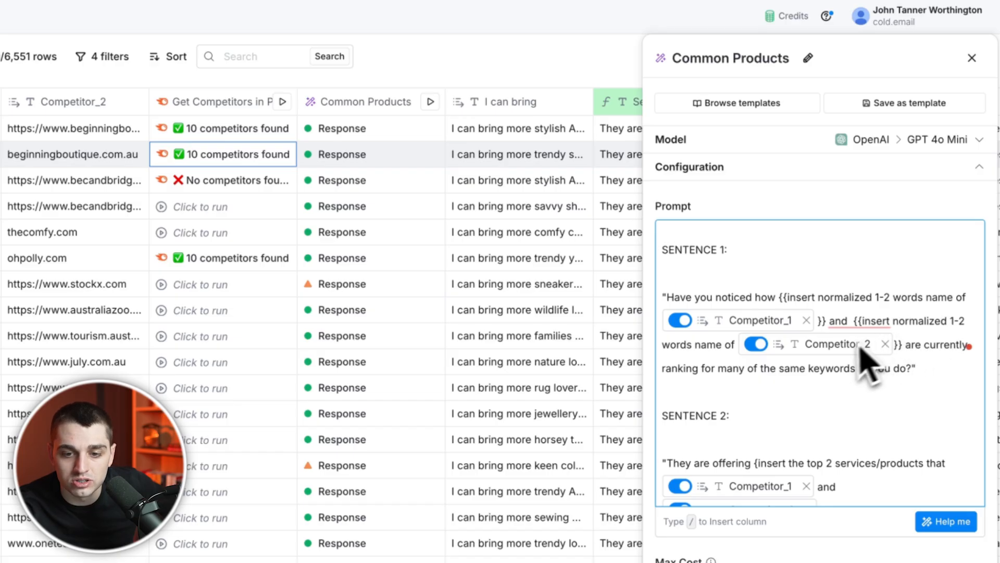
mouse_move(853, 352)
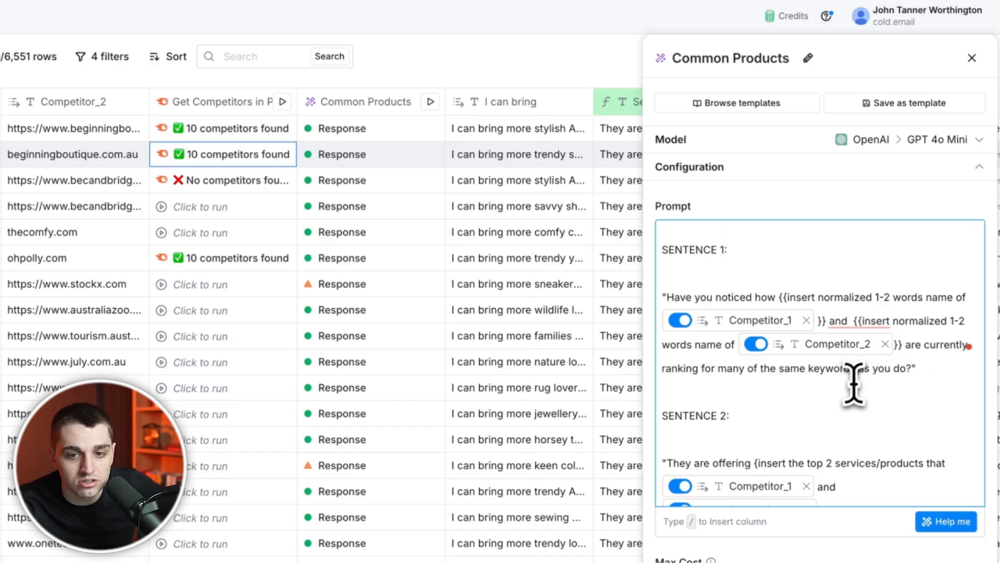
Examine the prompt's SENTENCE 2 and SENTENCE 3 templates and its closing wording instructions, and check the first row's Common Products response
scroll(798, 435, "down", 3)
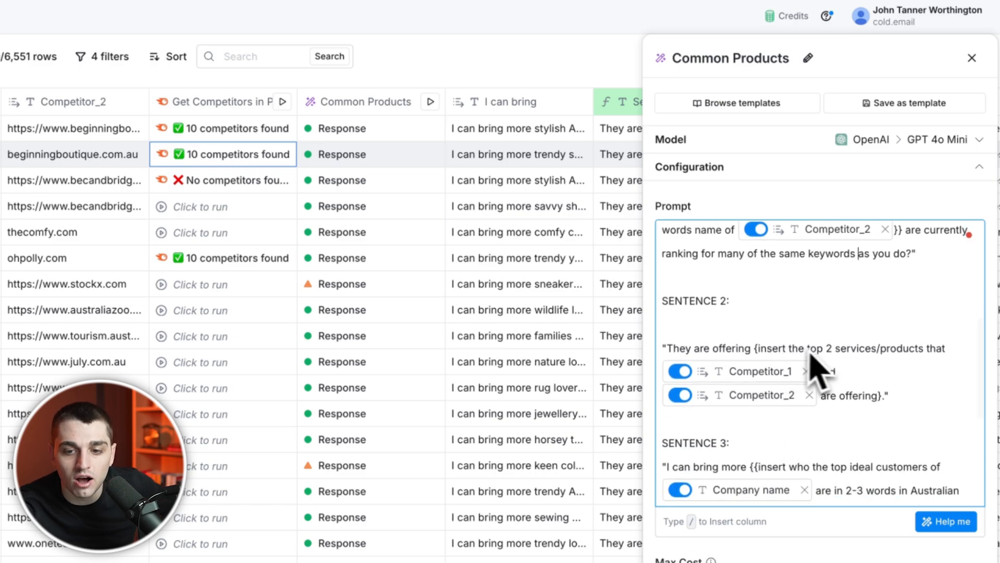
mouse_move(778, 381)
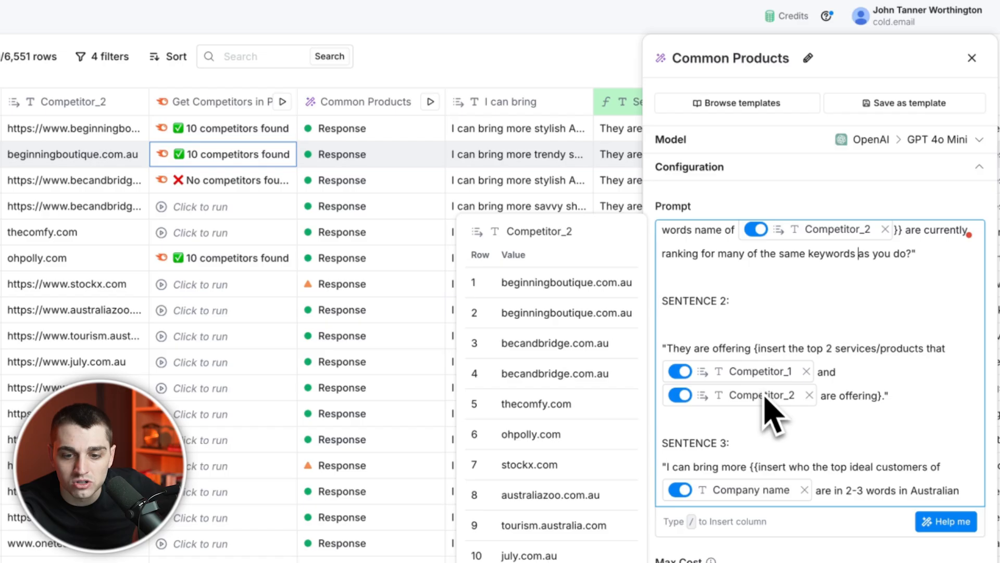
scroll(763, 443, "down", 1)
scroll(761, 455, "down", 1)
mouse_move(760, 437)
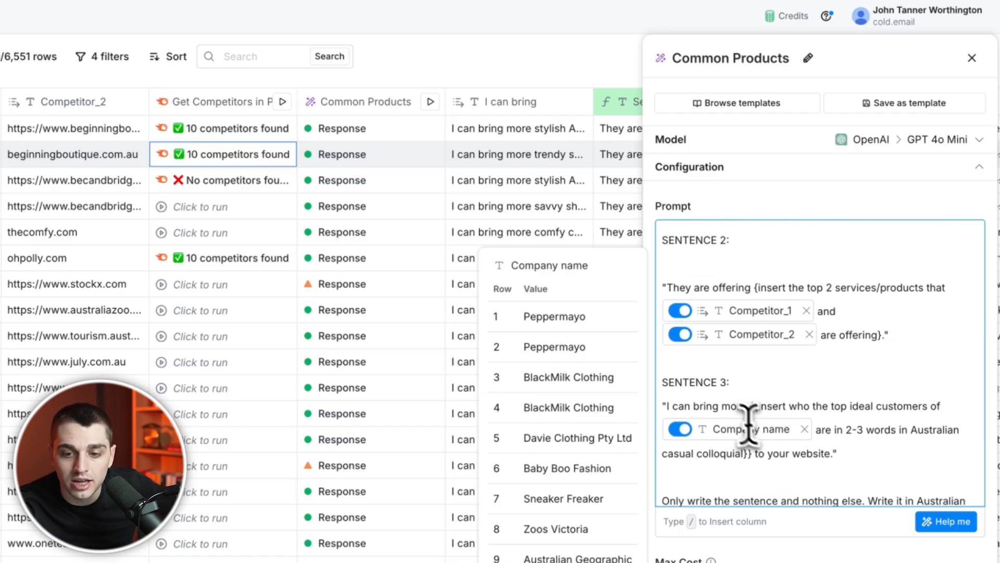
left_click_drag(749, 408, 838, 408)
left_click(840, 407)
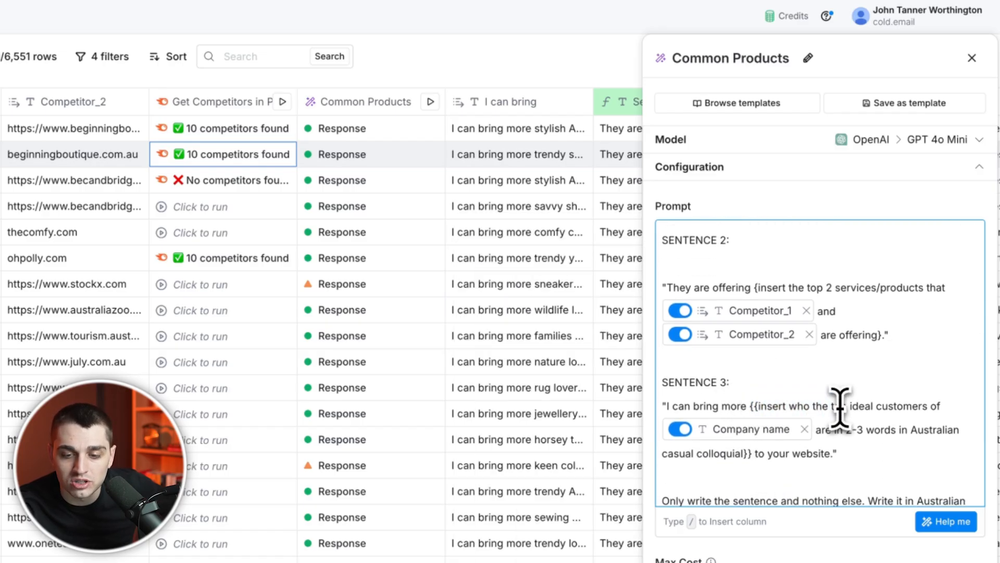
mouse_move(782, 439)
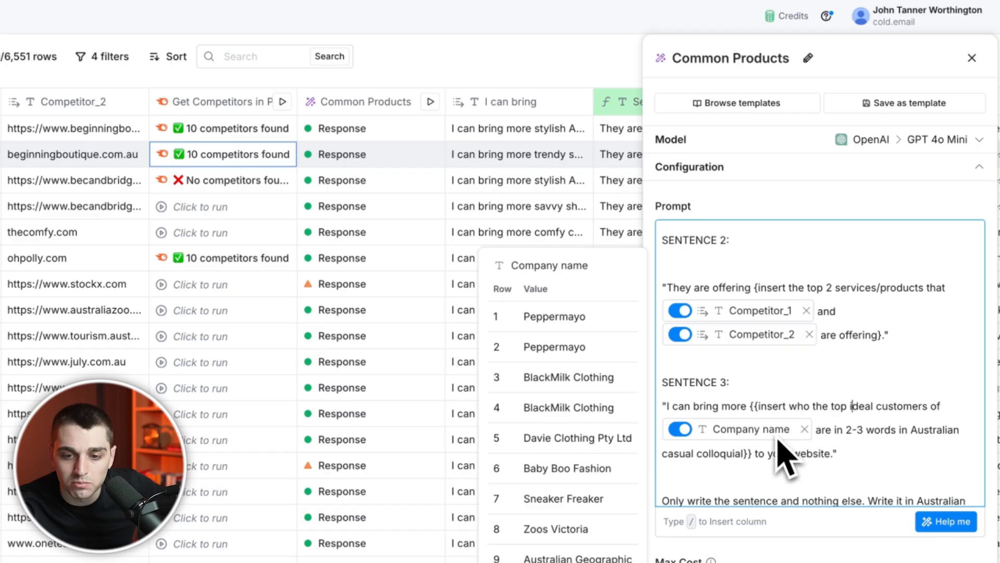
left_click(835, 431)
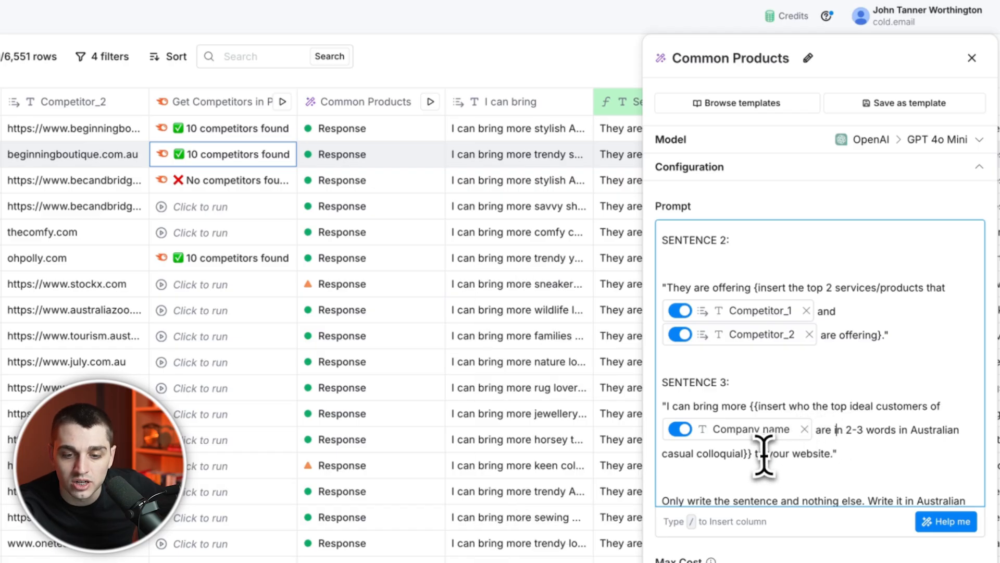
scroll(742, 454, "down", 1)
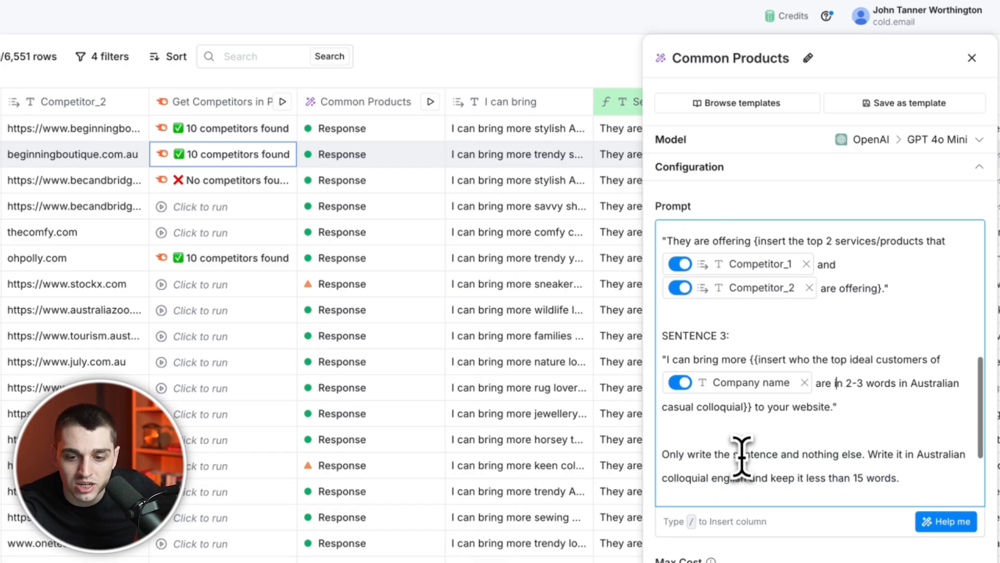
left_click(348, 130)
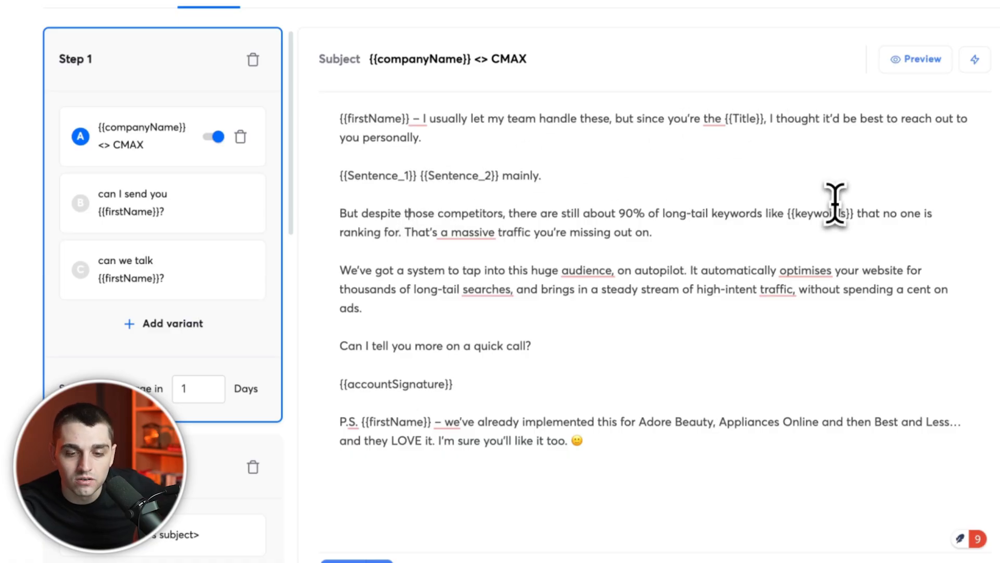
Preview the Step 1 email in Instantly, and examine the Keyword Ranking column's prompt in the Clay table
left_click(917, 59)
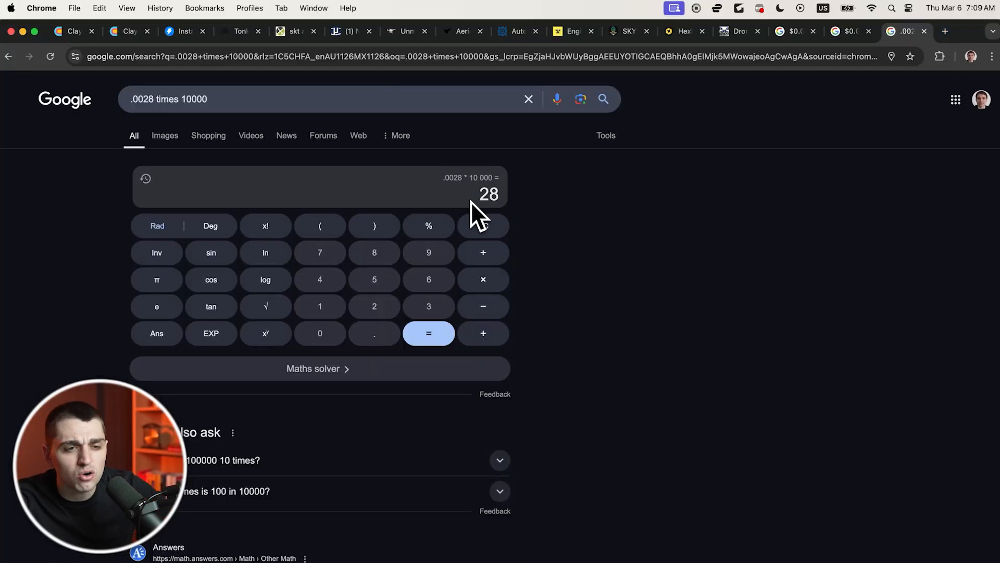
left_click(169, 42)
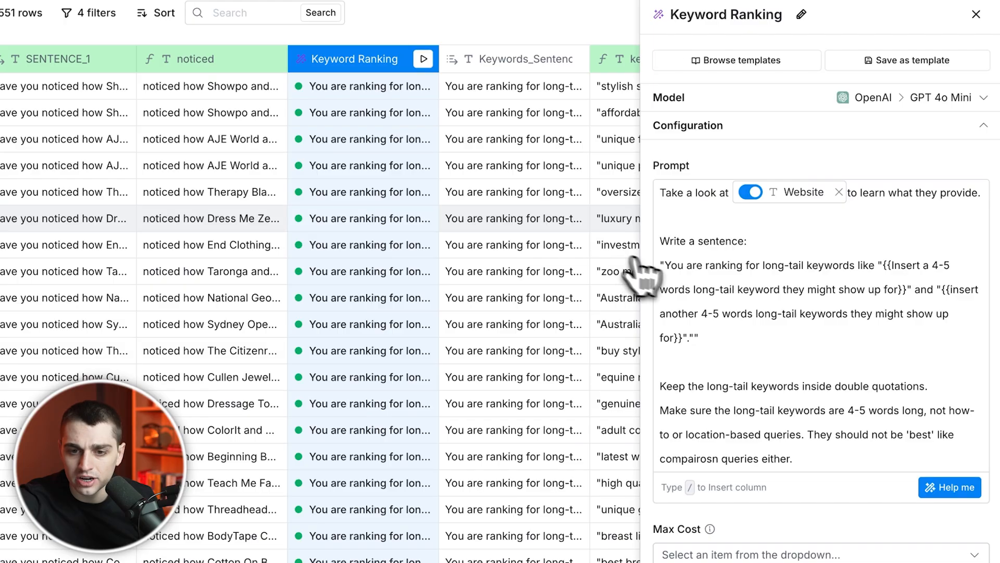
left_click(777, 244)
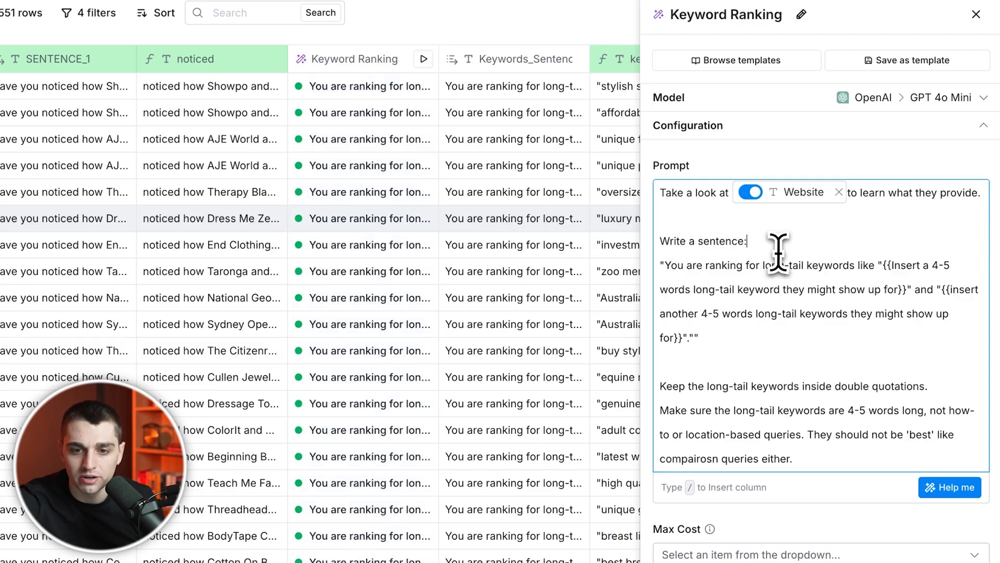
mouse_move(777, 198)
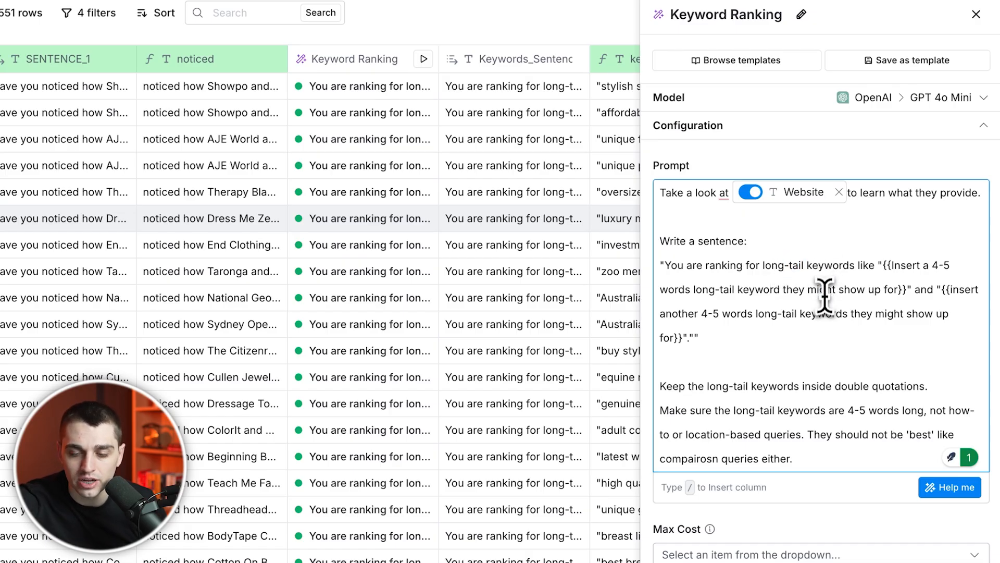
left_click(541, 275)
left_click(976, 14)
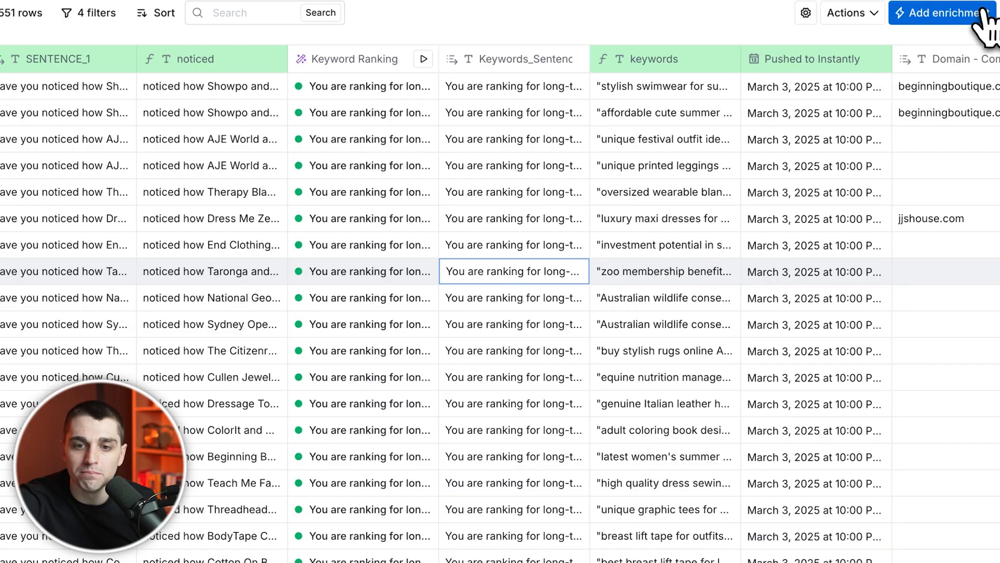
Look over the table's keywords and Instantly columns, and read the personalized email preview, including its competitor names
scroll(661, 228, "right", 9)
scroll(598, 228, "left", 3)
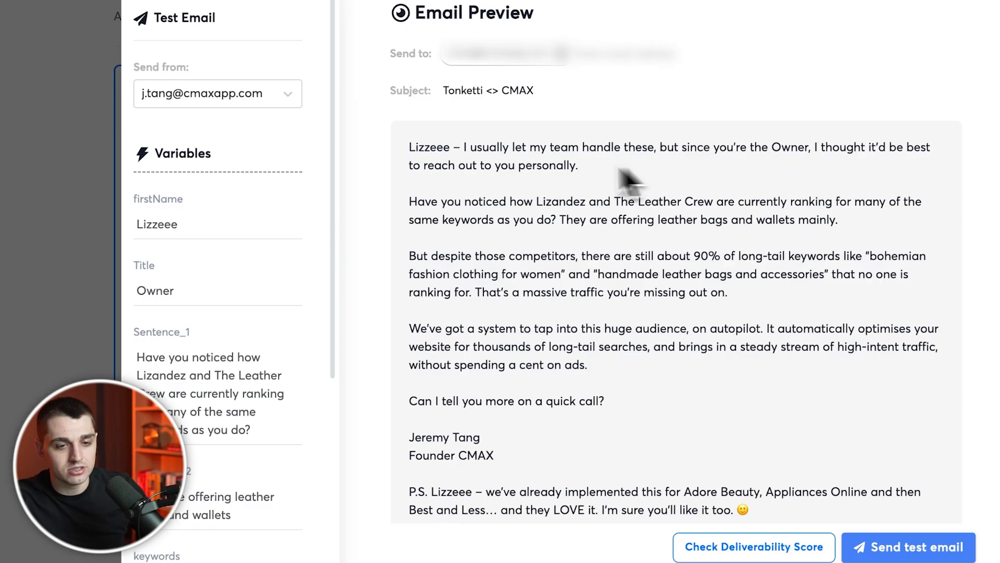
left_click_drag(424, 148, 620, 438)
left_click(625, 444)
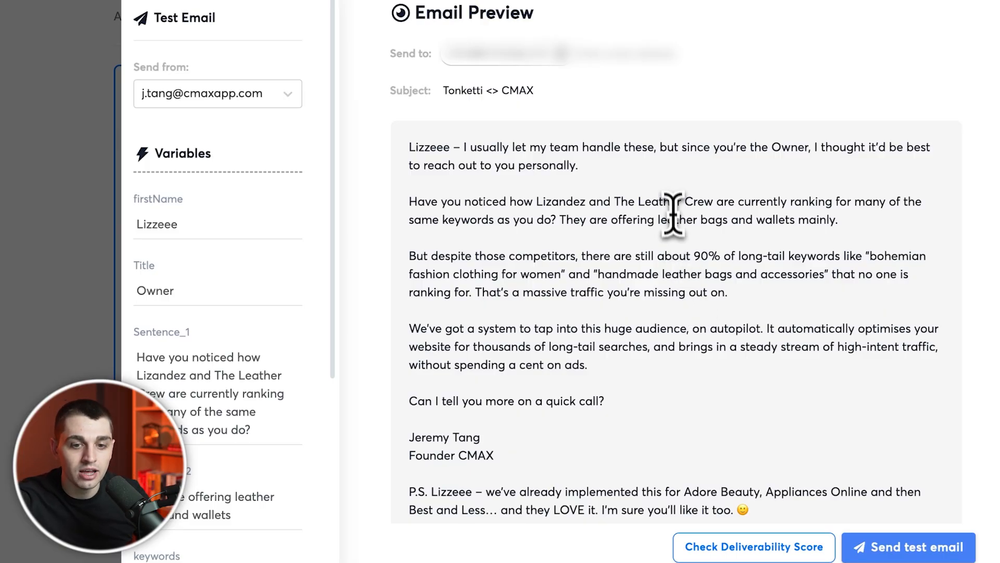
left_click_drag(712, 201, 537, 202)
left_click(538, 203)
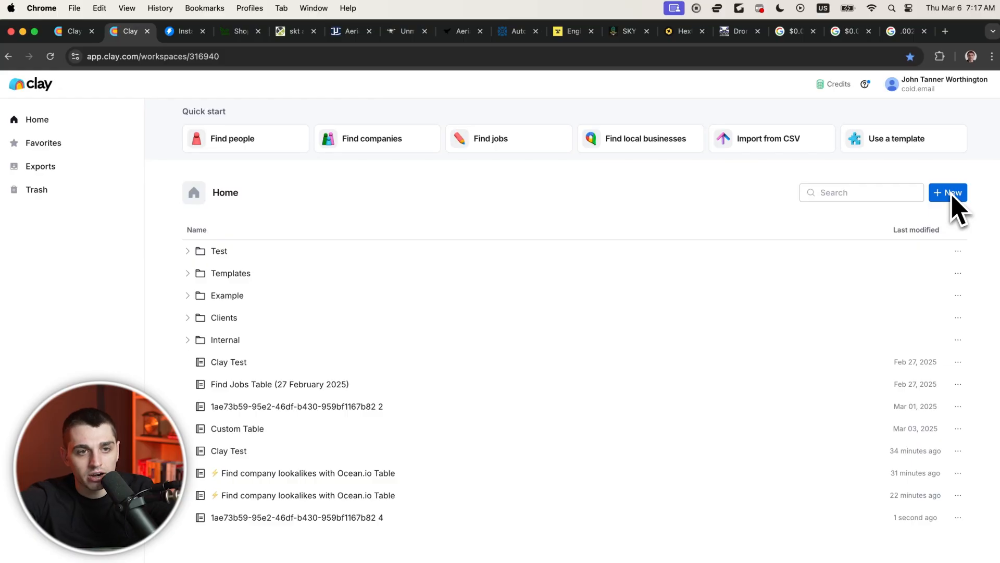
Import a CSV file from the Downloads folder into a new table in the Clay workspace
left_click(239, 32)
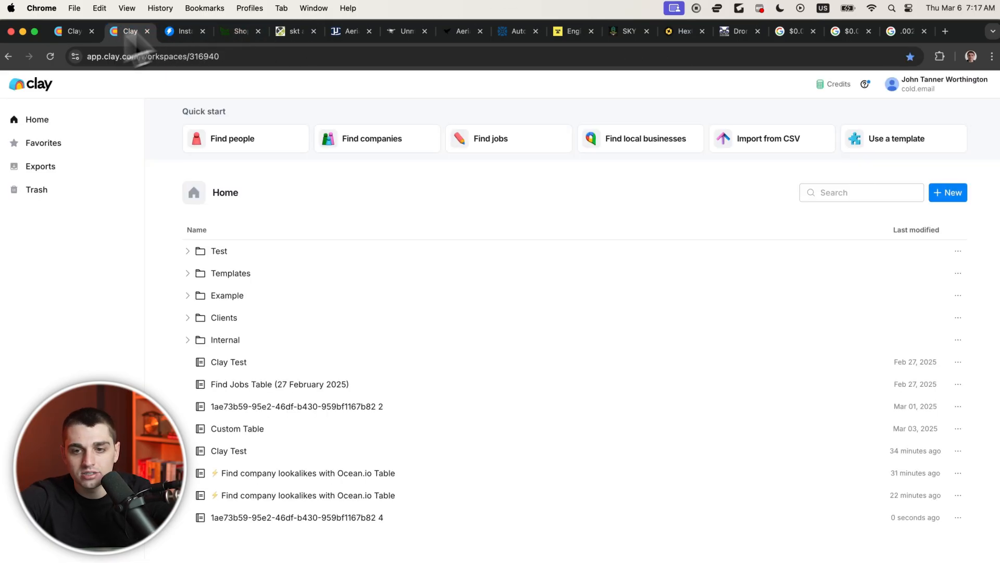
left_click(949, 192)
left_click(802, 150)
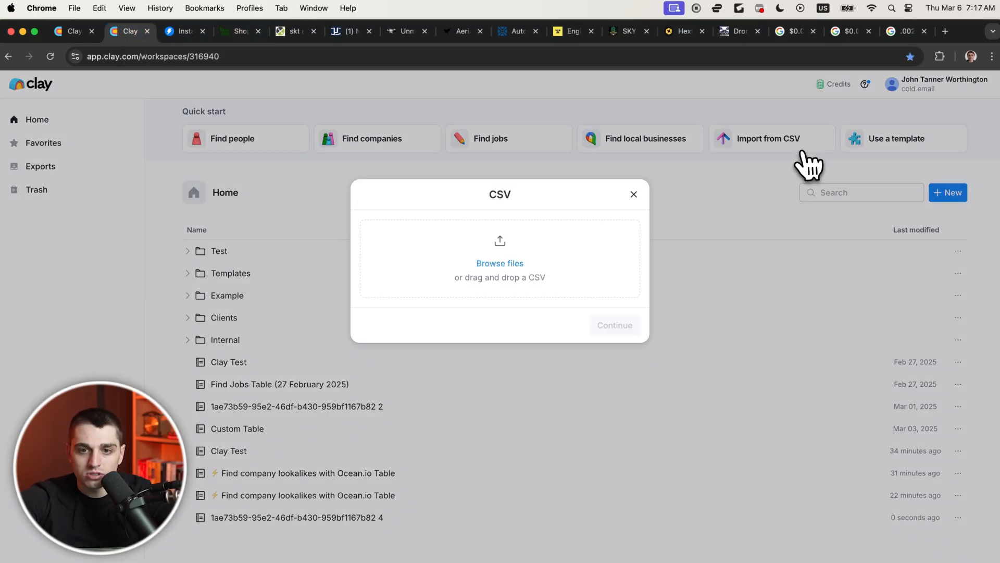
left_click(501, 241)
left_click(374, 280)
left_click(766, 510)
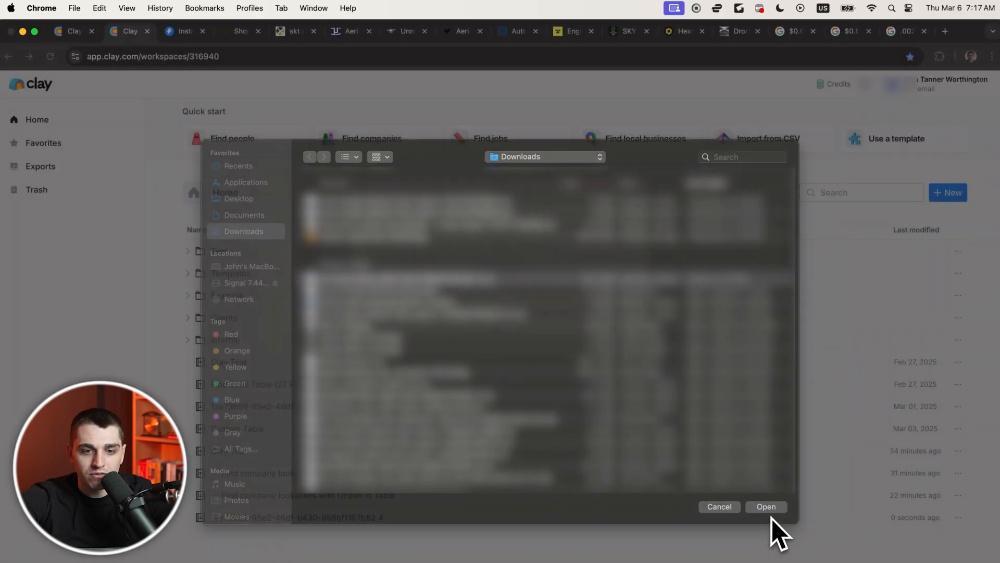
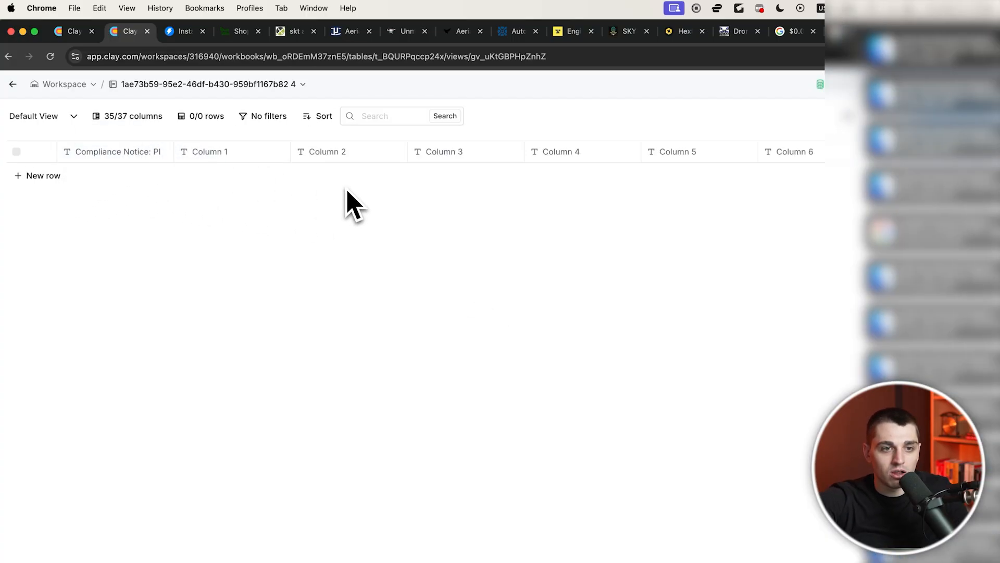
Reload the imported table and delete its first two rows, Root Domain and 11thstreetcoffee.com
left_click(51, 56)
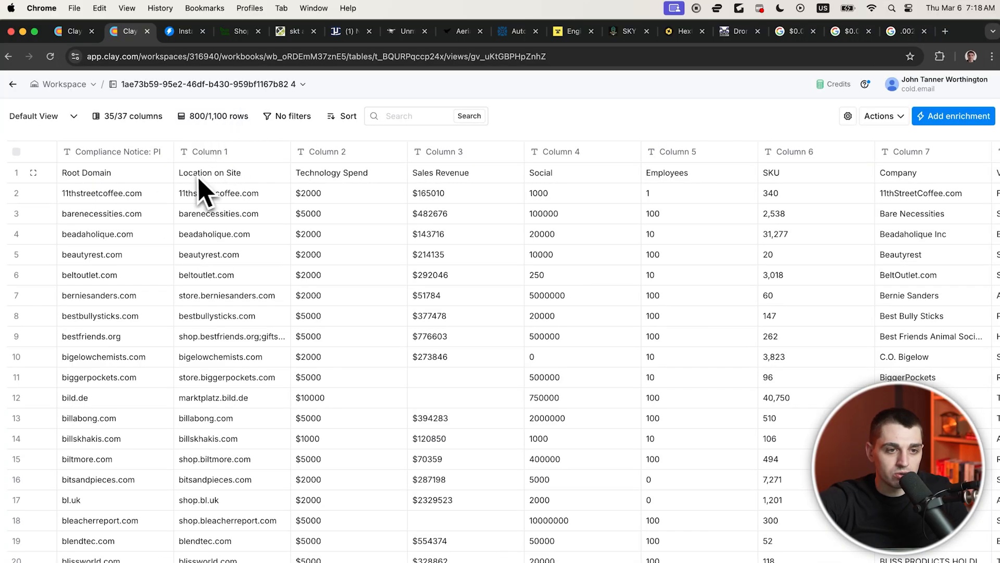
left_click(16, 173)
left_click(16, 192)
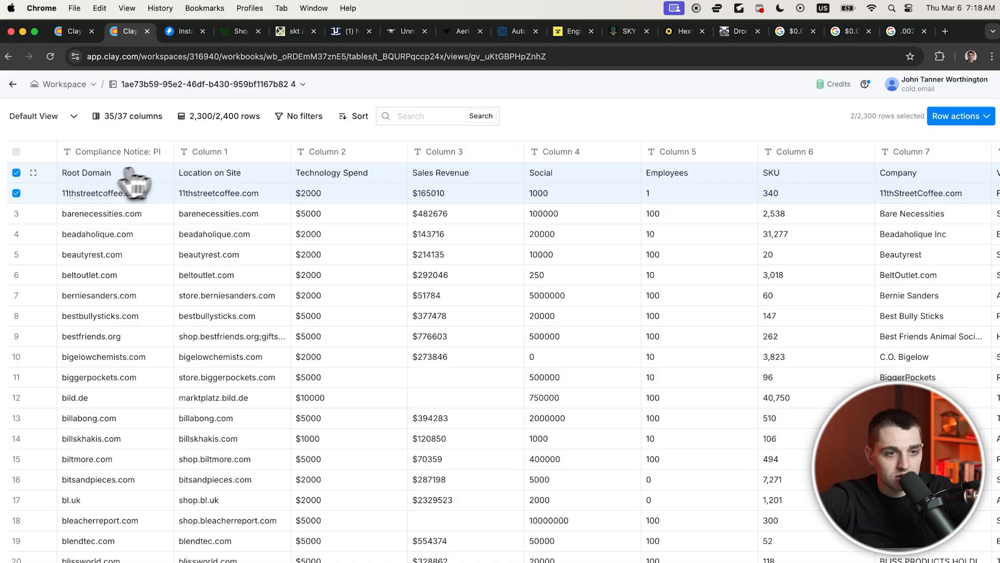
Move Column 7 to the front renamed as "company name", and rename the Compliance Notice column as "company domain"
left_click(913, 167)
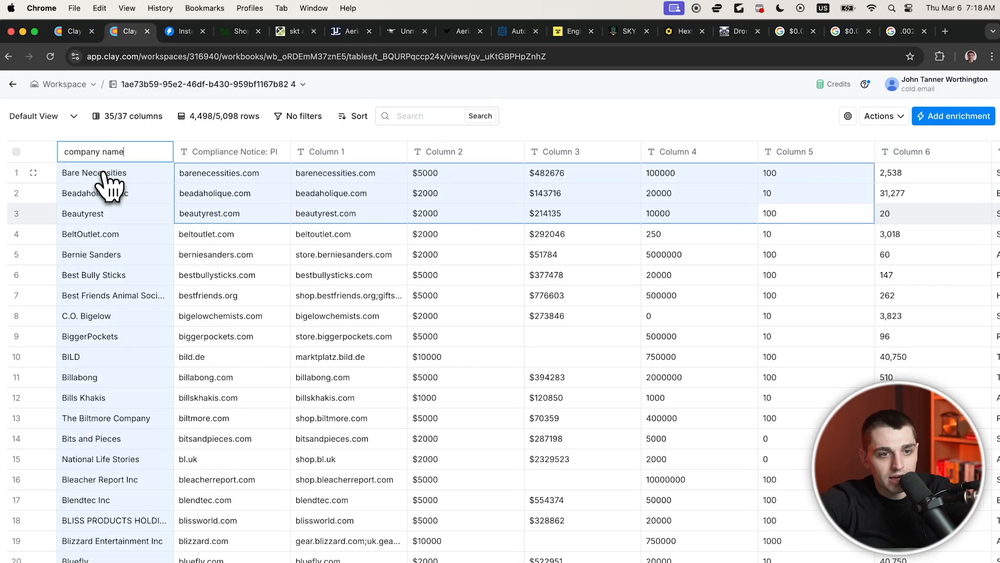
left_click(229, 152)
left_click(223, 178)
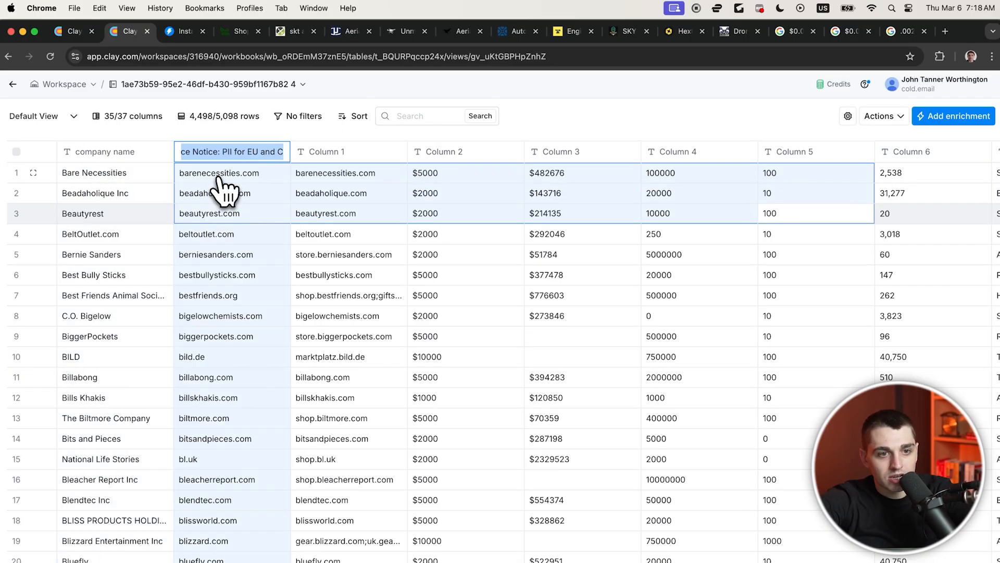
Delete Column 1 through Column 34 from the imported table, keeping only company name and company domain
left_click(334, 154)
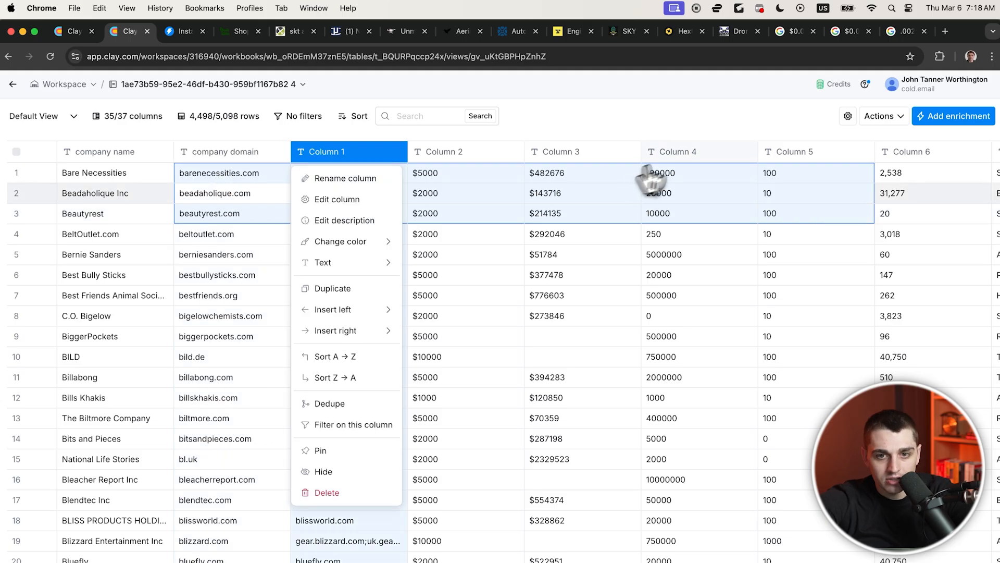
left_click(672, 155, "shift")
scroll(703, 153, "right", 4)
left_click(741, 153, "shift")
scroll(766, 157, "right", 5)
left_click(776, 156, "shift")
scroll(776, 157, "right", 3)
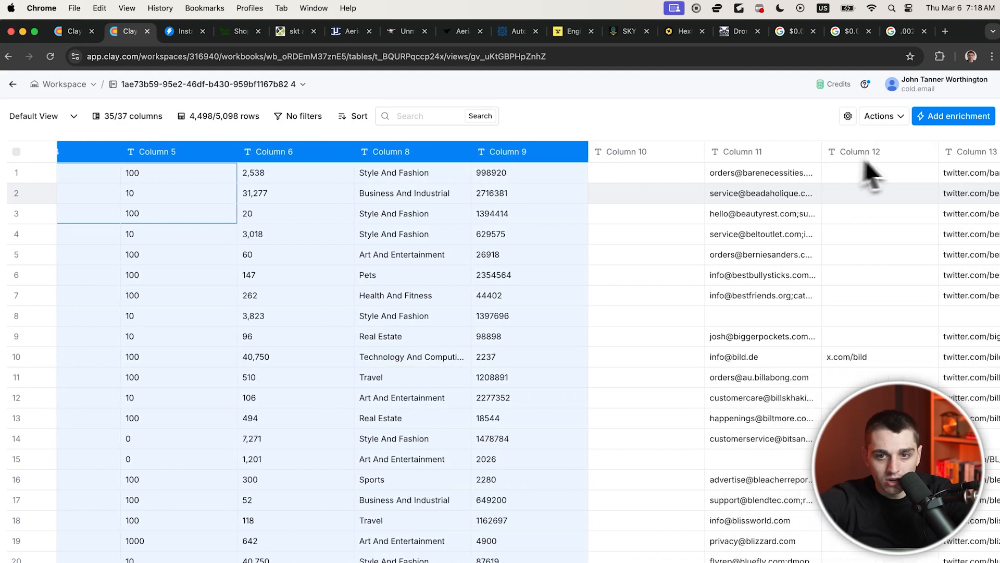
left_click(953, 156, "shift")
scroll(953, 166, "right", 6)
scroll(485, 416, "left", 10)
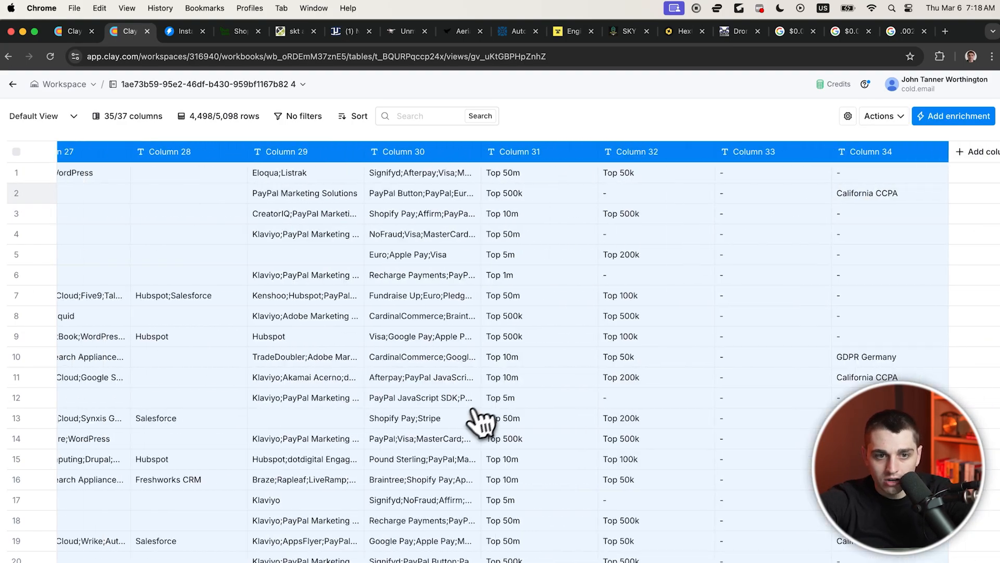
right_click(322, 149)
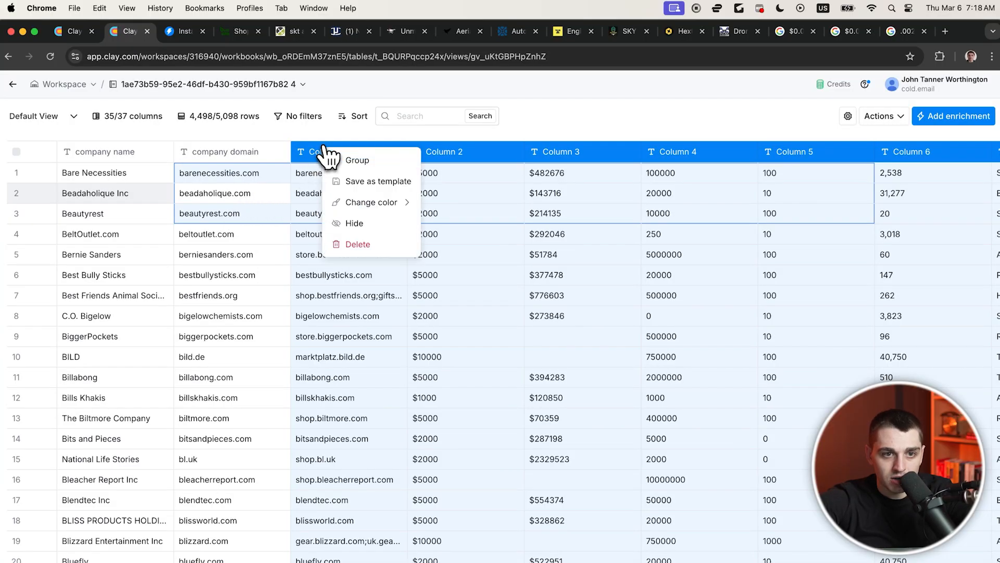
left_click(355, 244)
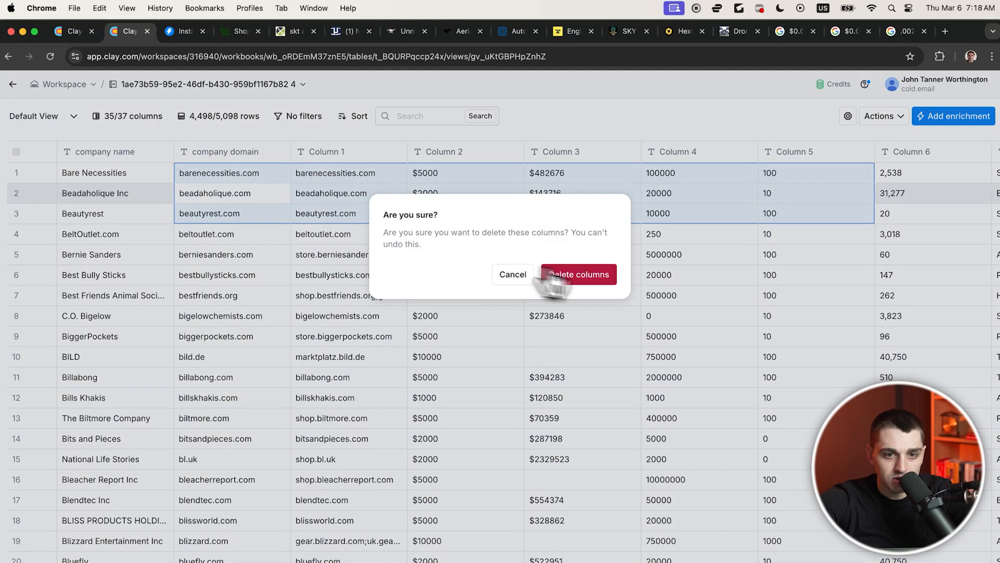
left_click(602, 272)
left_click(154, 175)
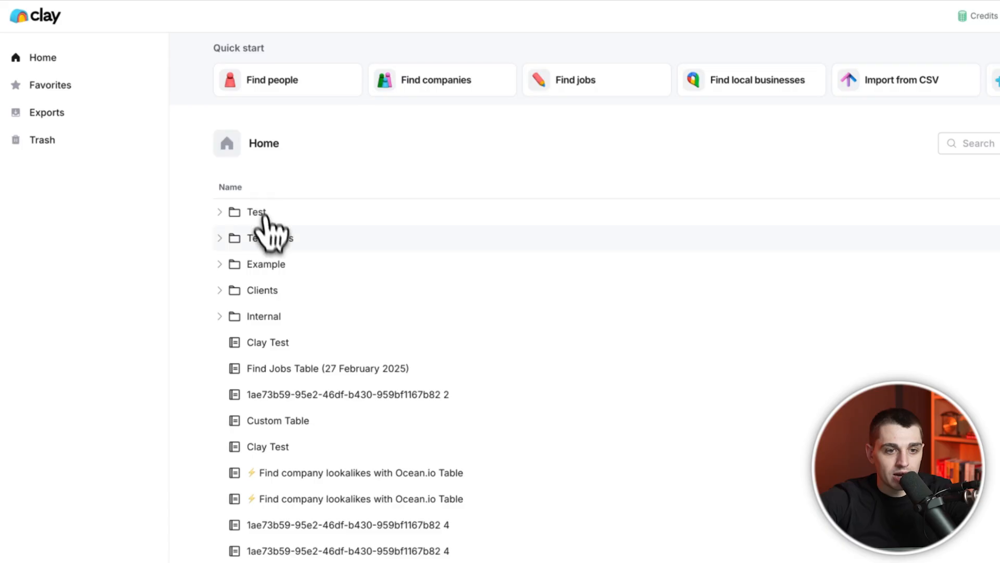
Open the Find People table in the Templates folder and copy its share-as-template link
left_click(257, 213)
left_click(259, 211)
left_click(269, 236)
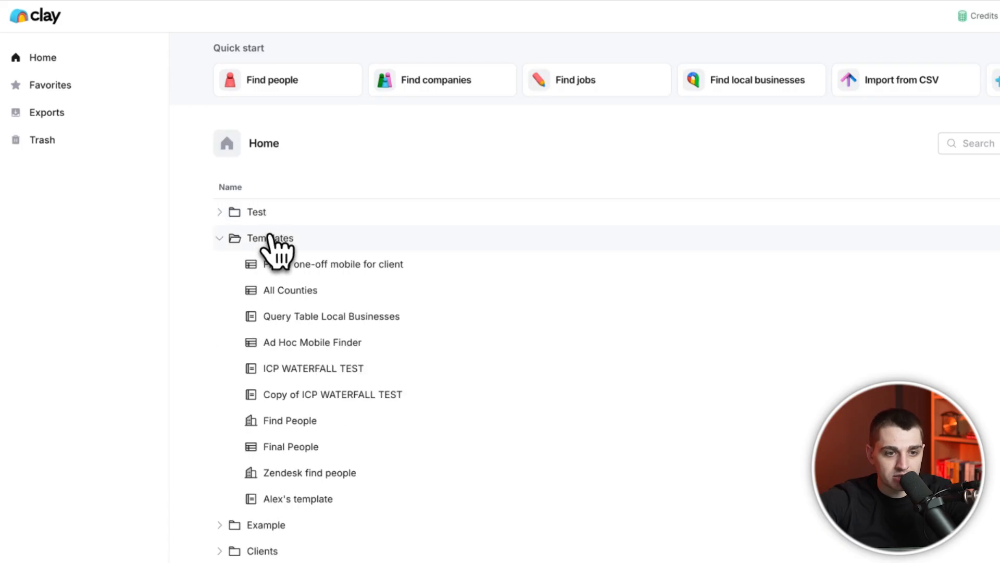
left_click(334, 373)
left_click(944, 51)
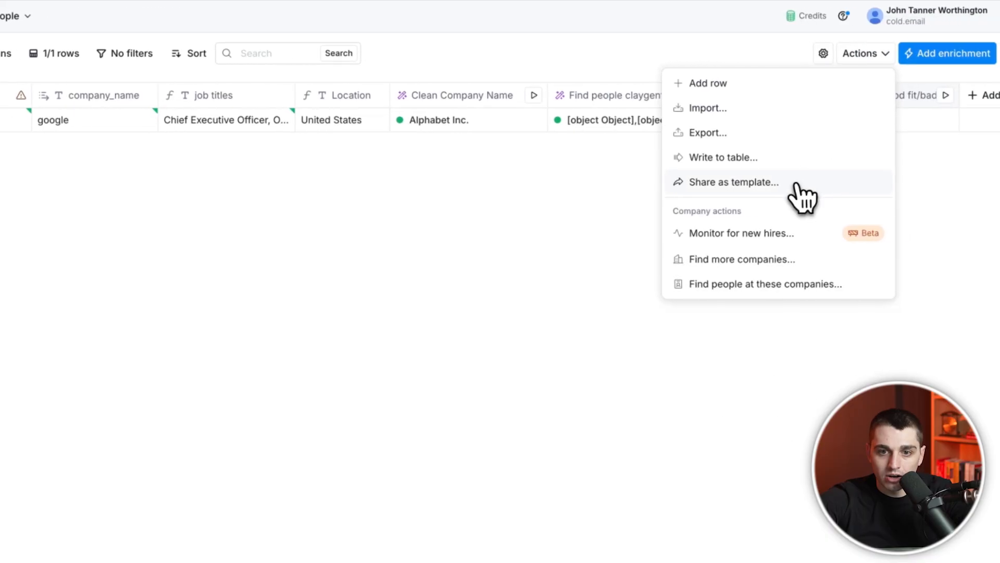
left_click(796, 192)
left_click(628, 221)
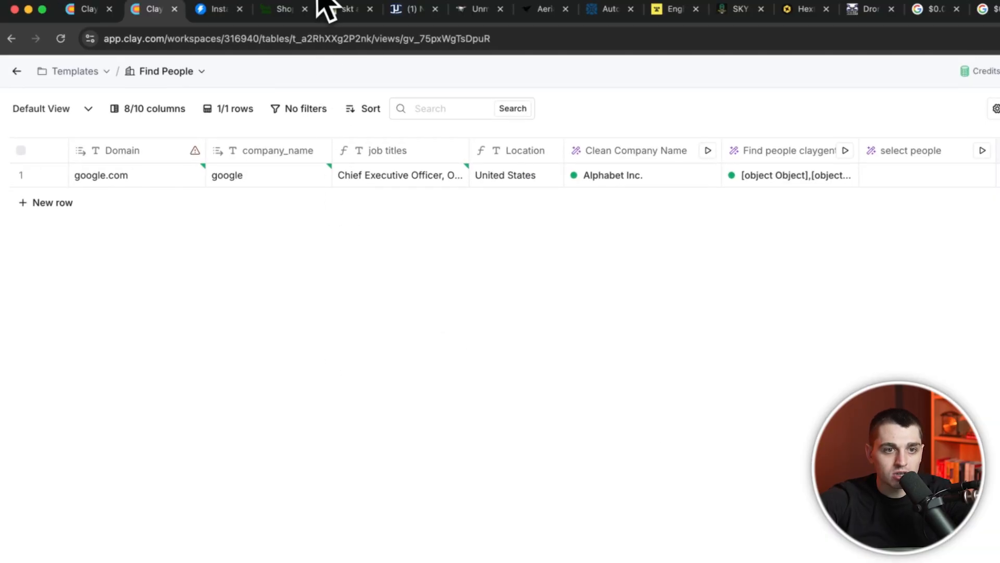
Open the shared Find People template link and create a new table from it in the workspace
left_click(305, 38)
key("super+v")
key("Return")
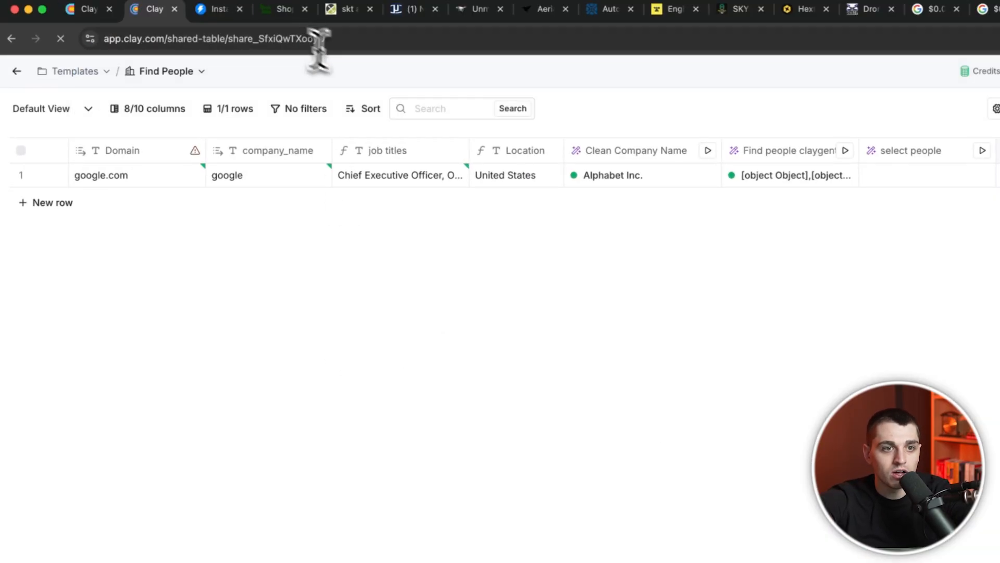
left_click(870, 73)
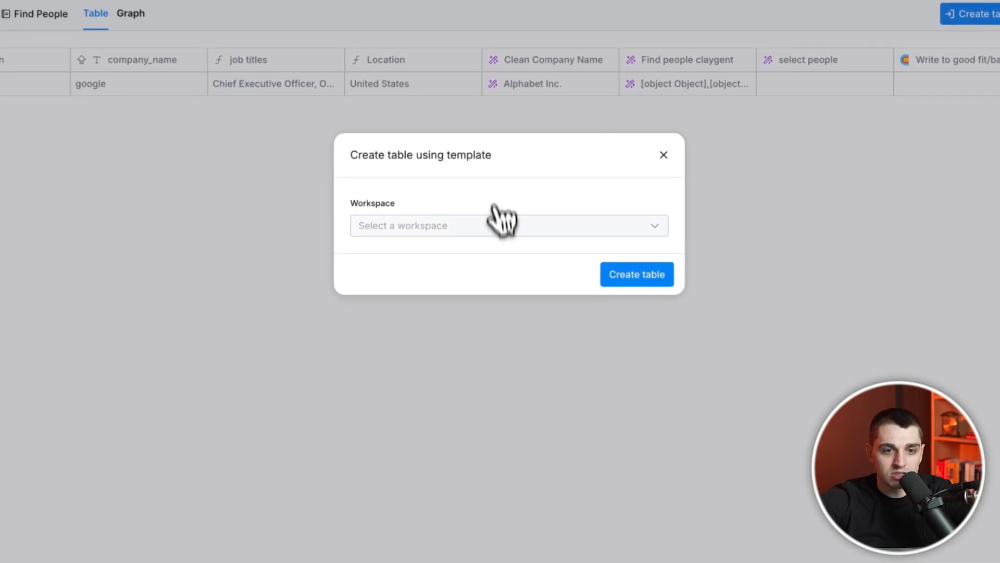
left_click(498, 225)
left_click(492, 277)
left_click(625, 274)
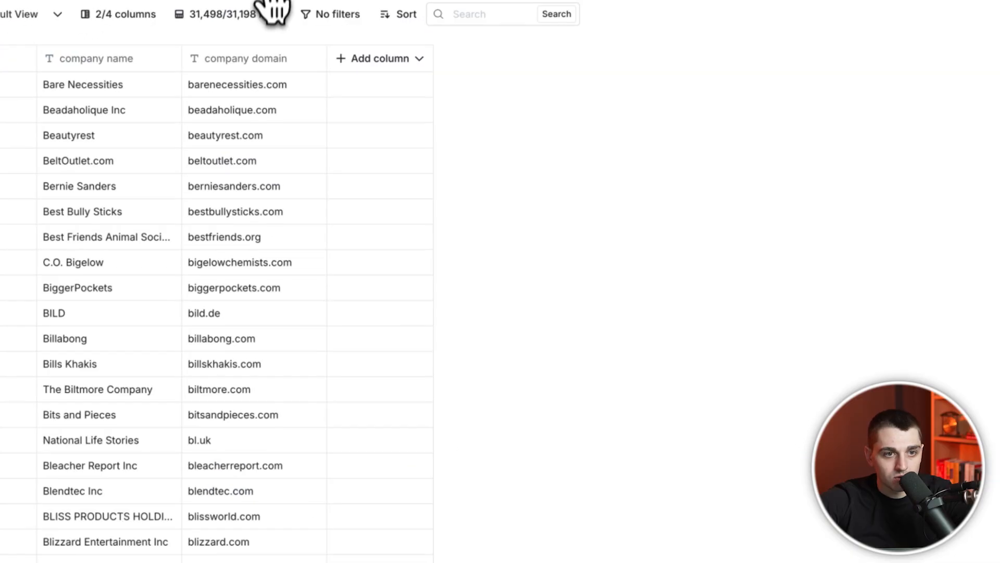
Rename the workbook holding the imported company list as "shopify plus companies"
left_click(331, 18)
left_click(294, 54)
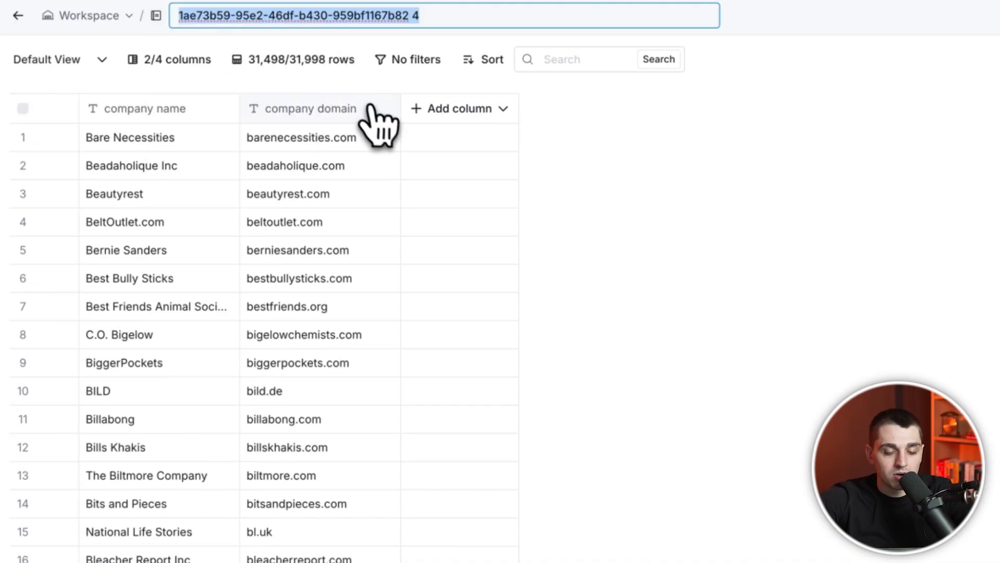
type("shopify pl")
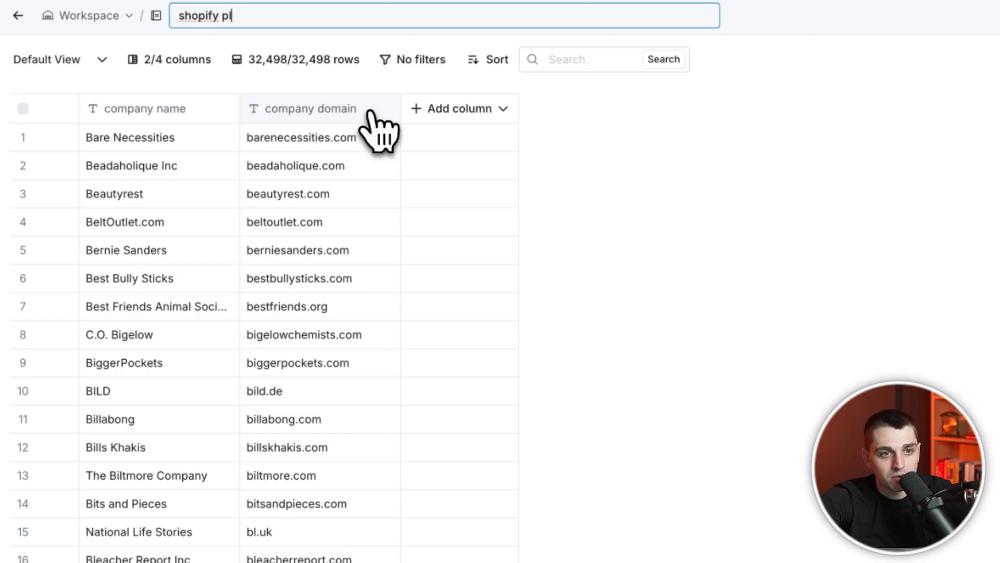
type("us companies")
key("Return")
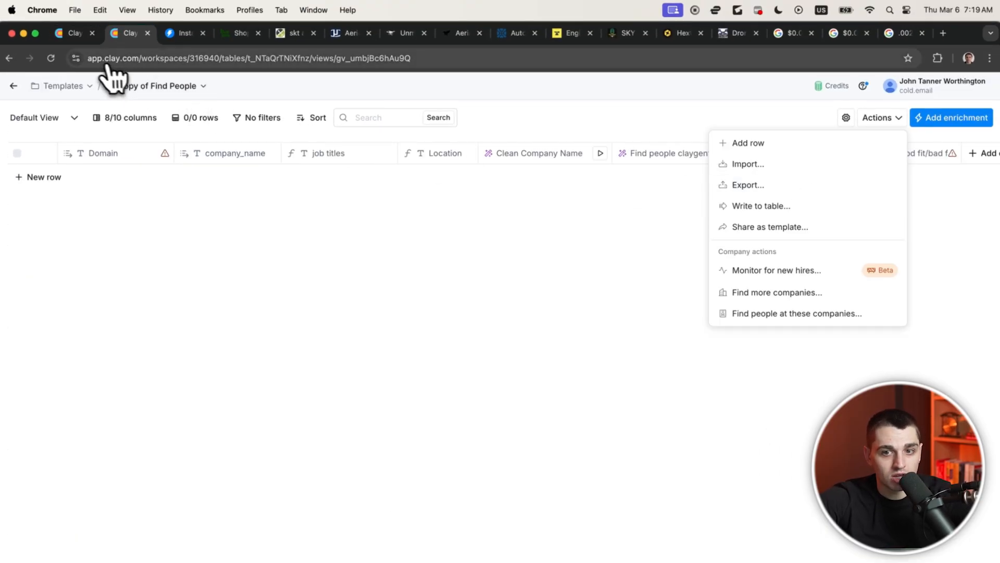
Move the Copy of Find People table into the last listed workbook, 1ae73b59-95e2-46df-b430-959bf1167b82 4
left_click(73, 33)
left_click(192, 86)
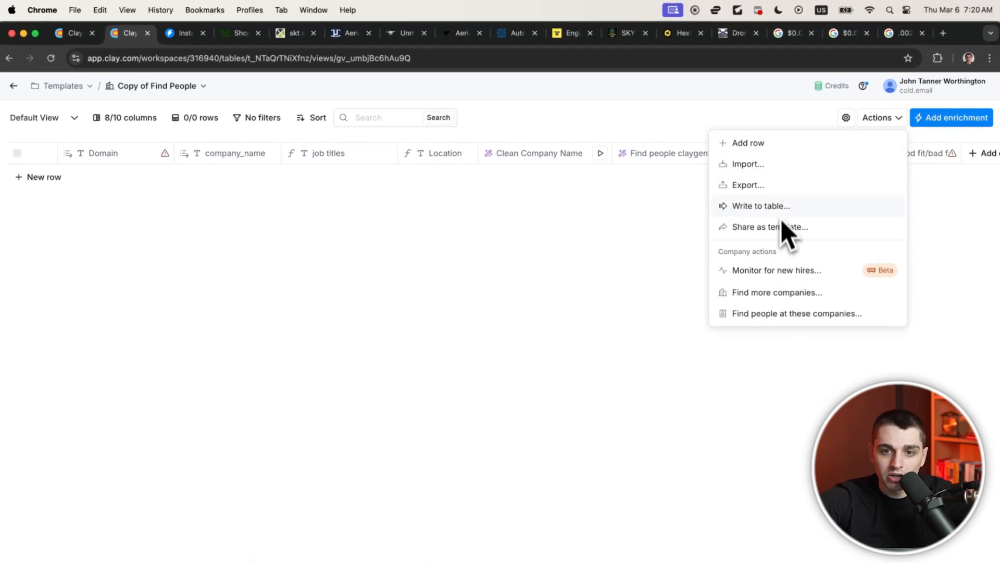
left_click(202, 87)
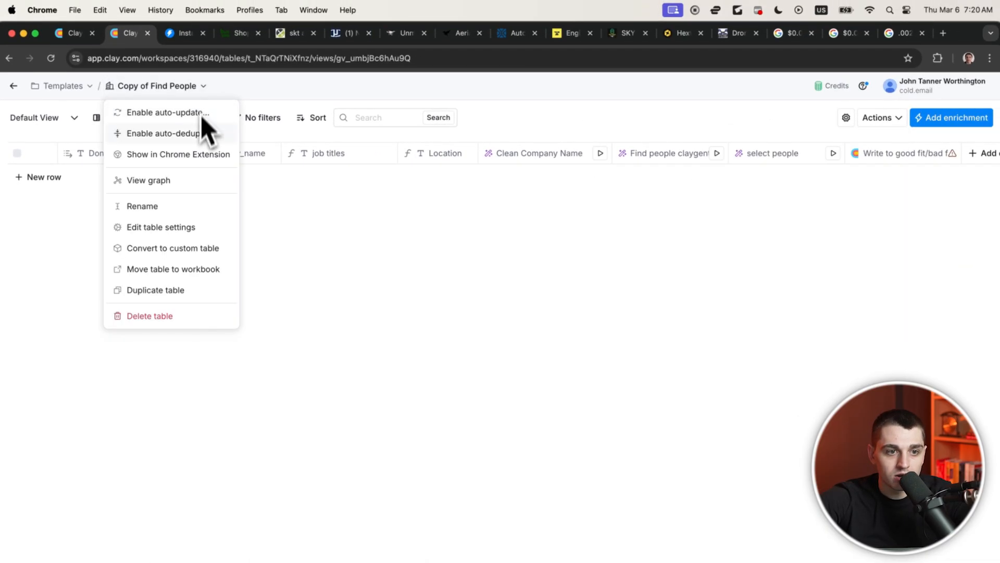
left_click(189, 269)
scroll(440, 458, "down", 1)
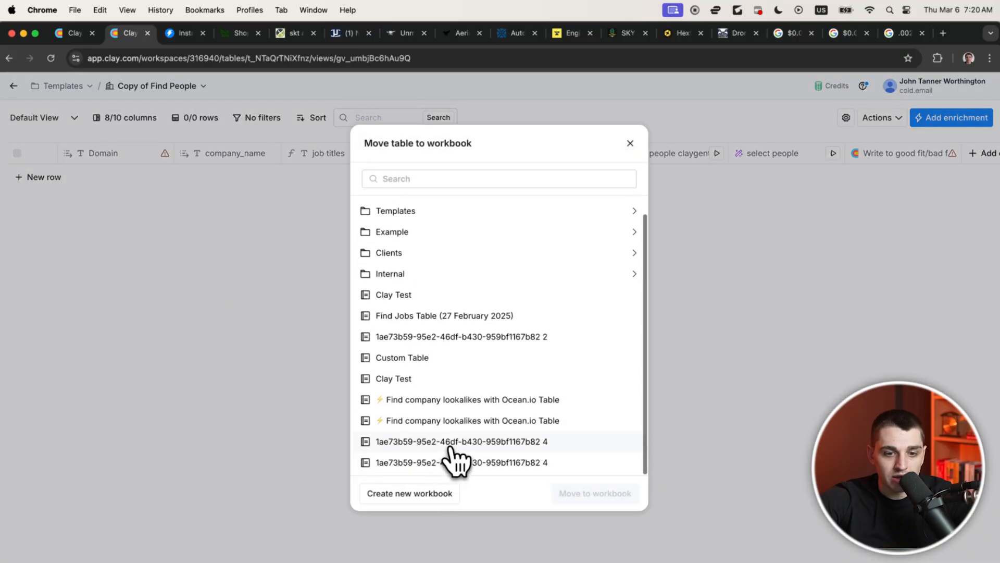
left_click(461, 463)
left_click(571, 494)
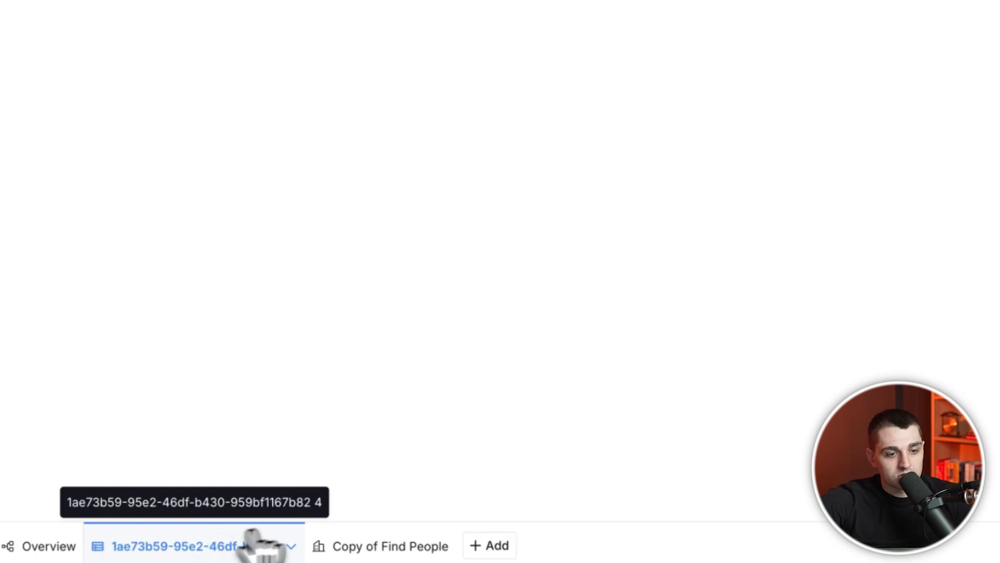
Rename the imported company list table inside the workbook as "companies"
left_click(290, 547)
left_click(151, 364)
type("compan")
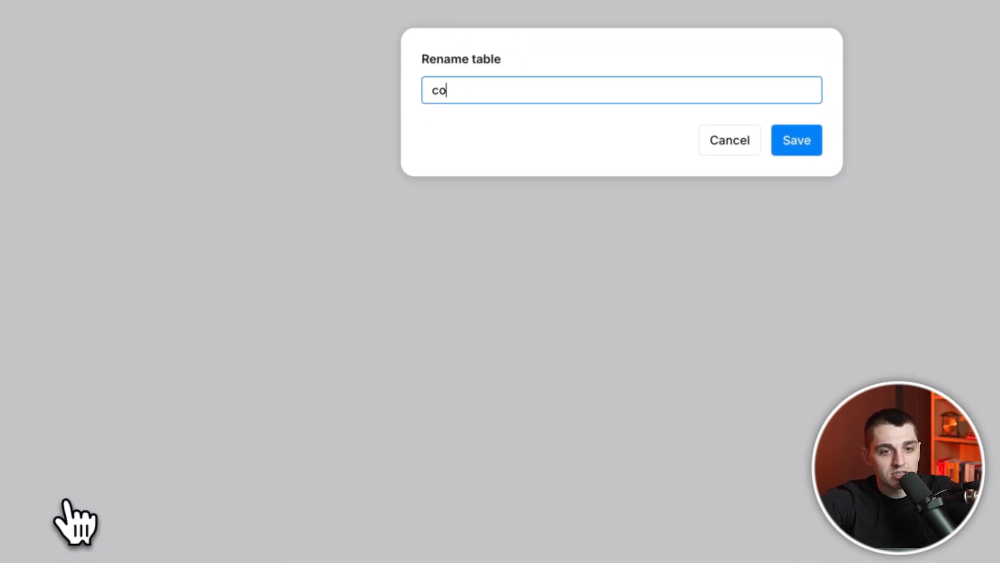
type("ies")
key("Return")
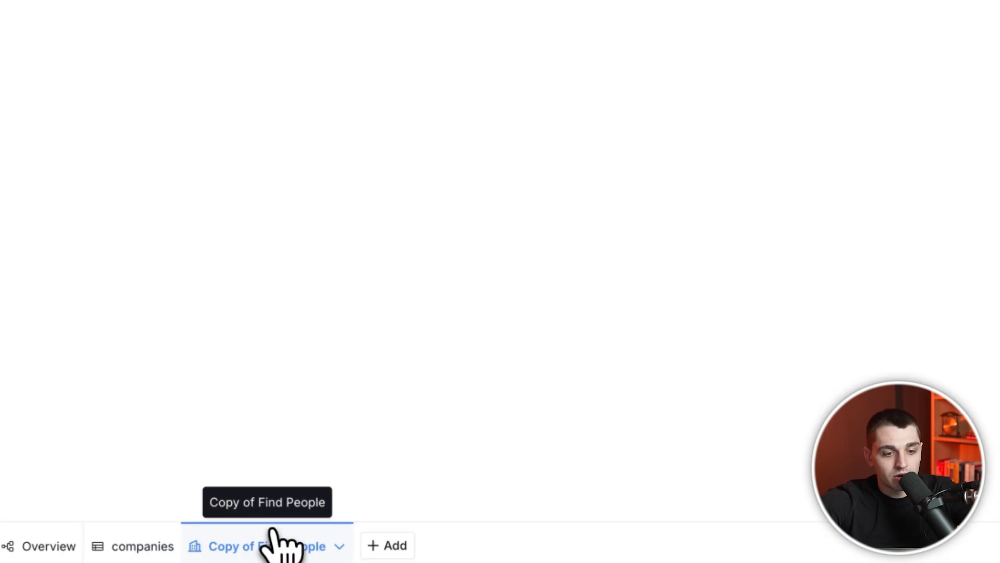
Remove "Copy of" from the people table's name so it is called "Find People"
left_click(334, 547)
left_click(245, 335)
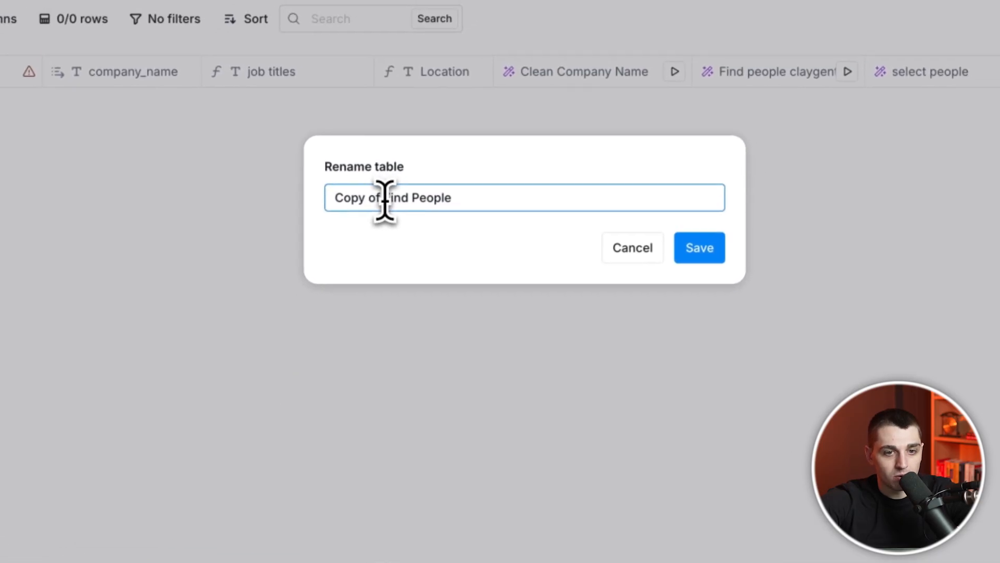
left_click_drag(385, 201, 287, 202)
key("BackSpace")
key("Return")
Add two empty rows to the Find People table
left_click(93, 553)
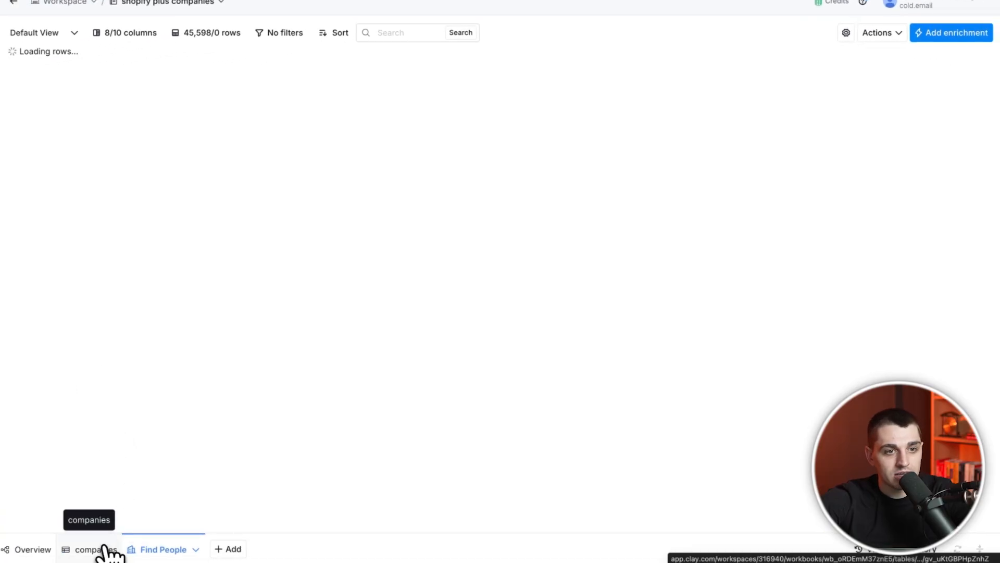
left_click(159, 549)
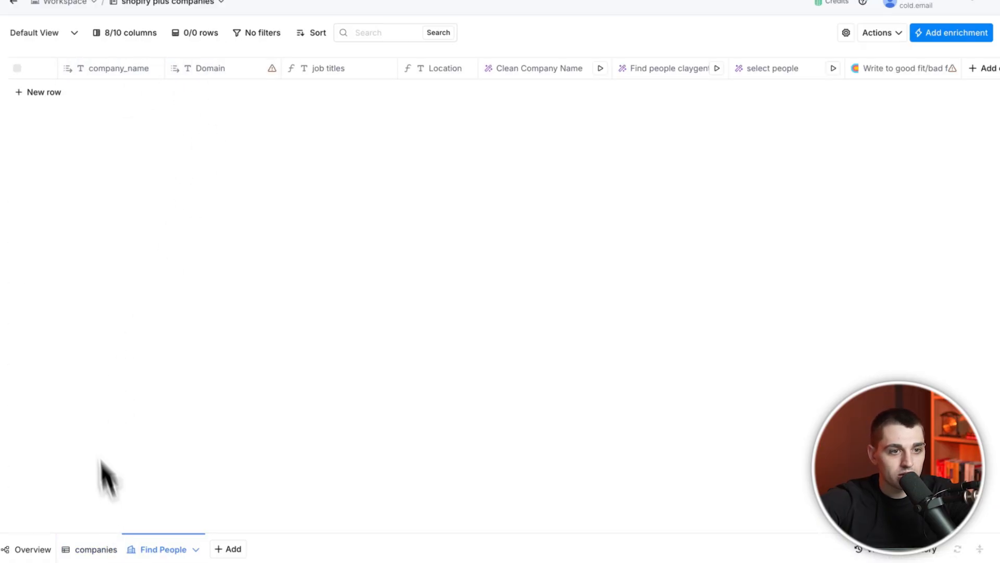
left_click(59, 99)
left_click(55, 118)
Copy the company names and domains down to row 494 of the companies table and paste them into Find People's company_name and Domain columns
left_click(96, 549)
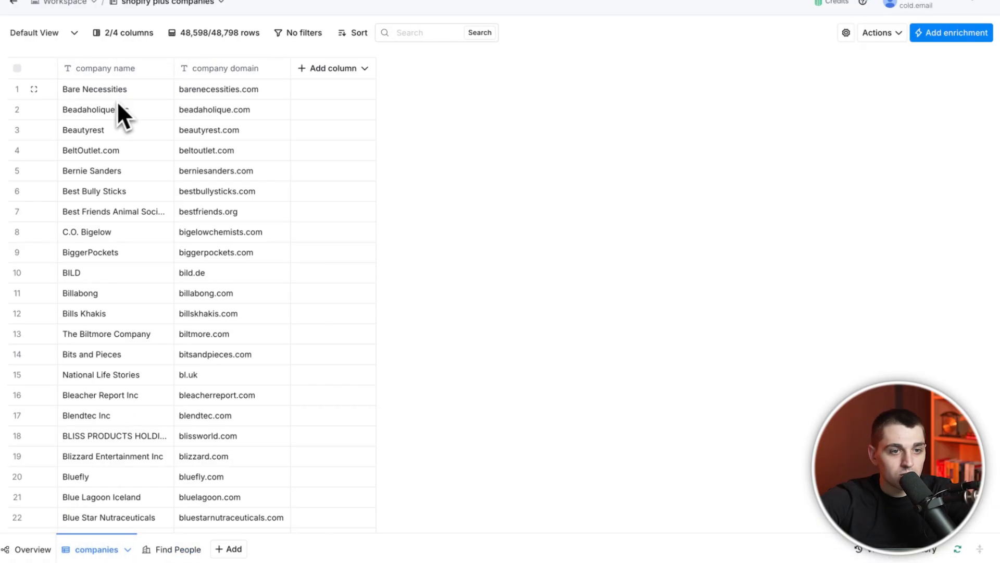
scroll(219, 234, "down", 20)
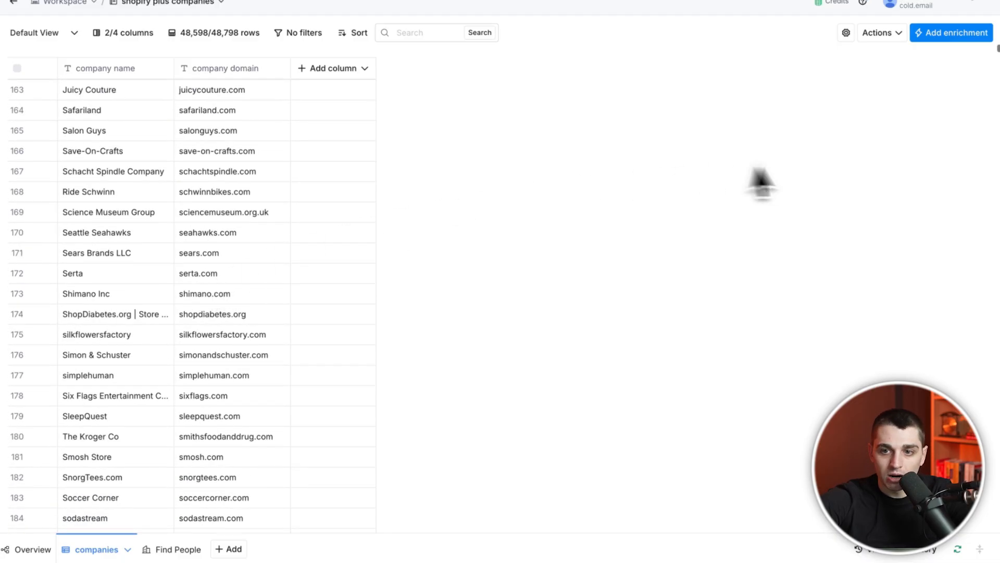
scroll(992, 78, "down", 4)
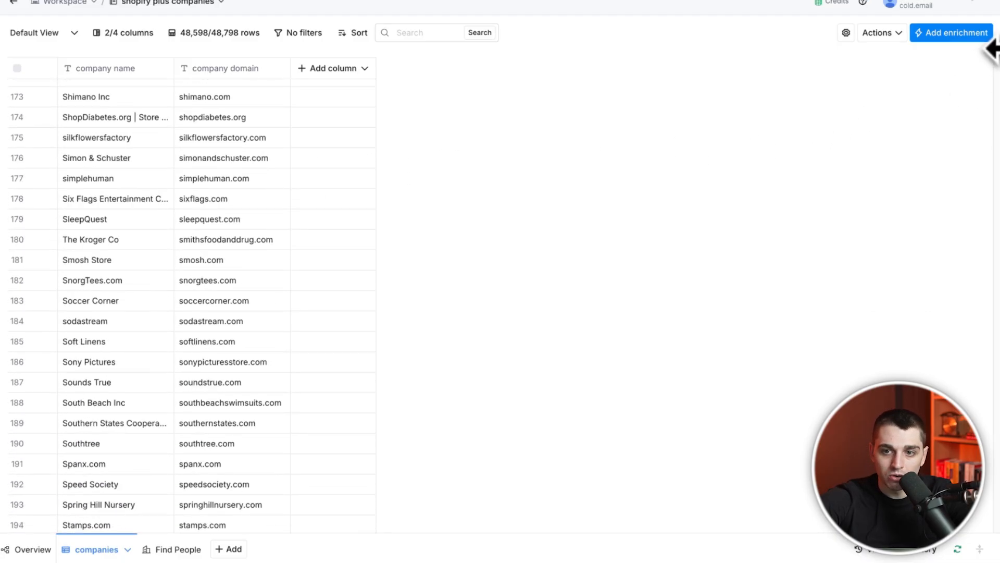
left_click_drag(992, 50, 996, 253)
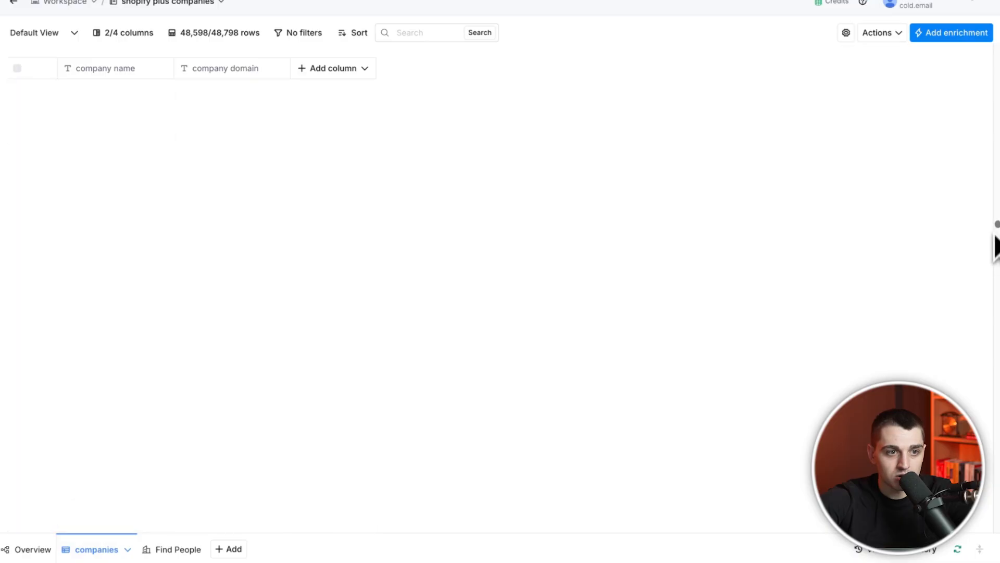
left_click_drag(995, 112, 977, 81)
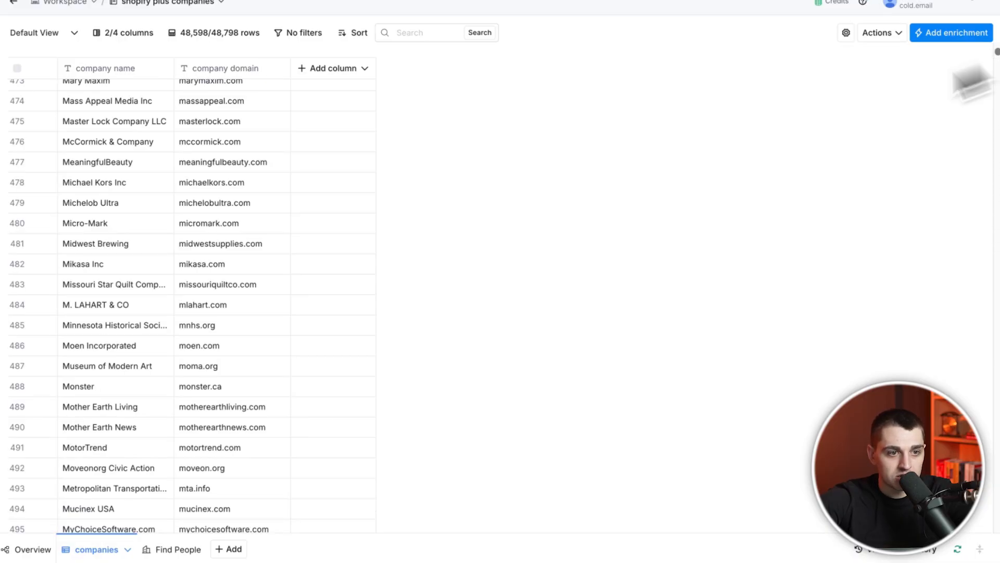
key("super+a")
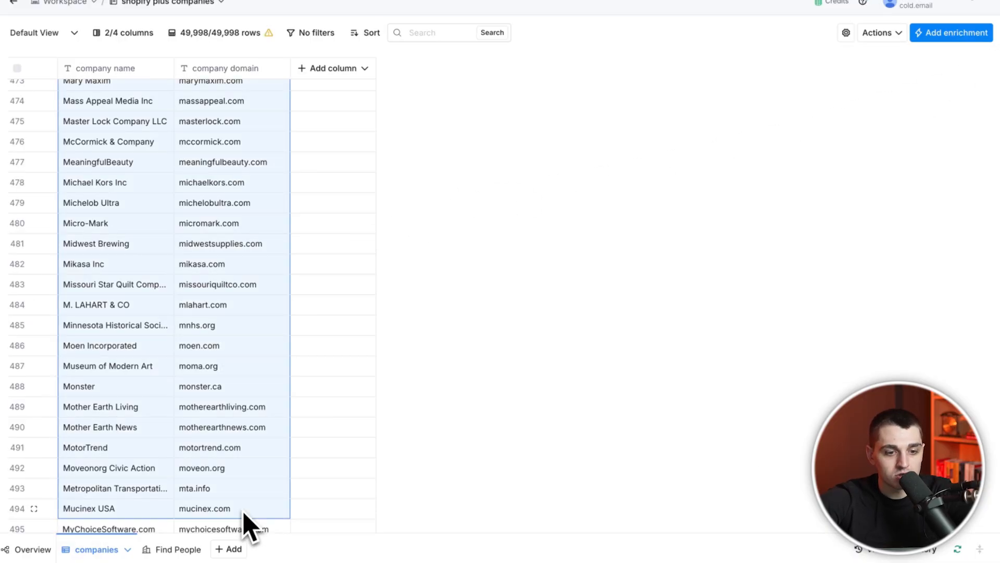
key("super+c")
left_click(177, 551)
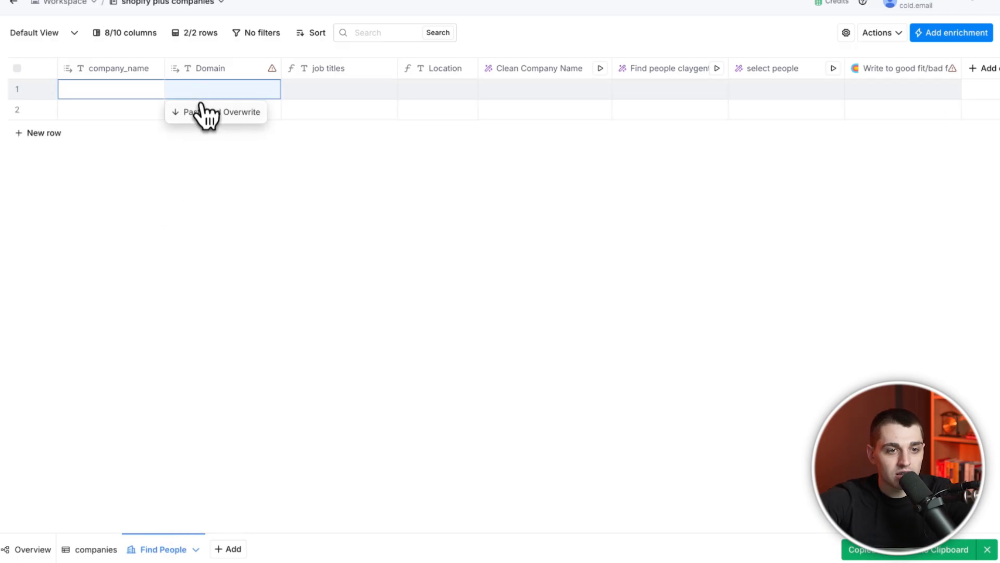
key("super+v")
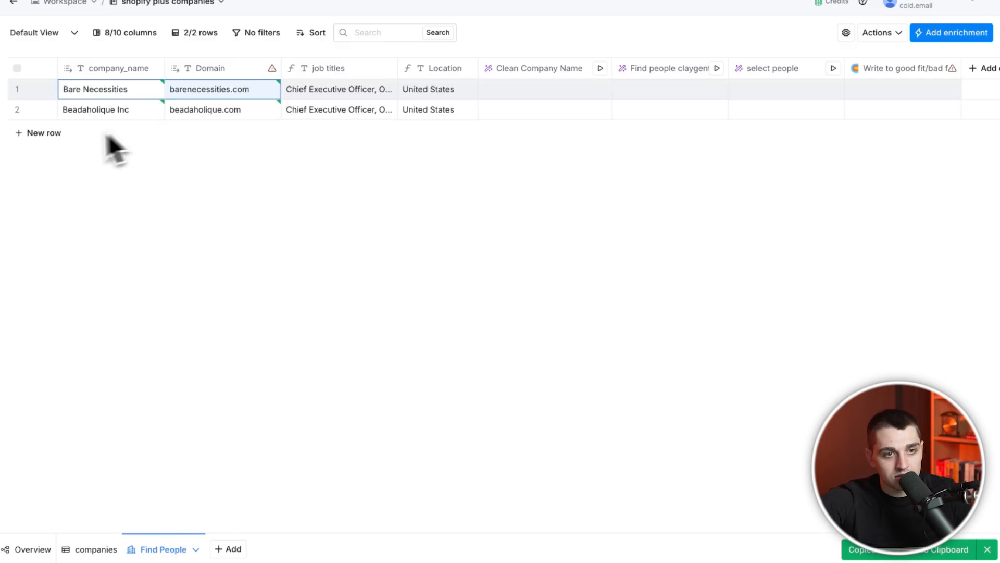
Set the job titles formula's text to "Chief Executive Officer, CEO, Owner, President, Founder, VP of Sales, VP of Marketing" and save it
left_click(349, 68)
left_click(338, 115)
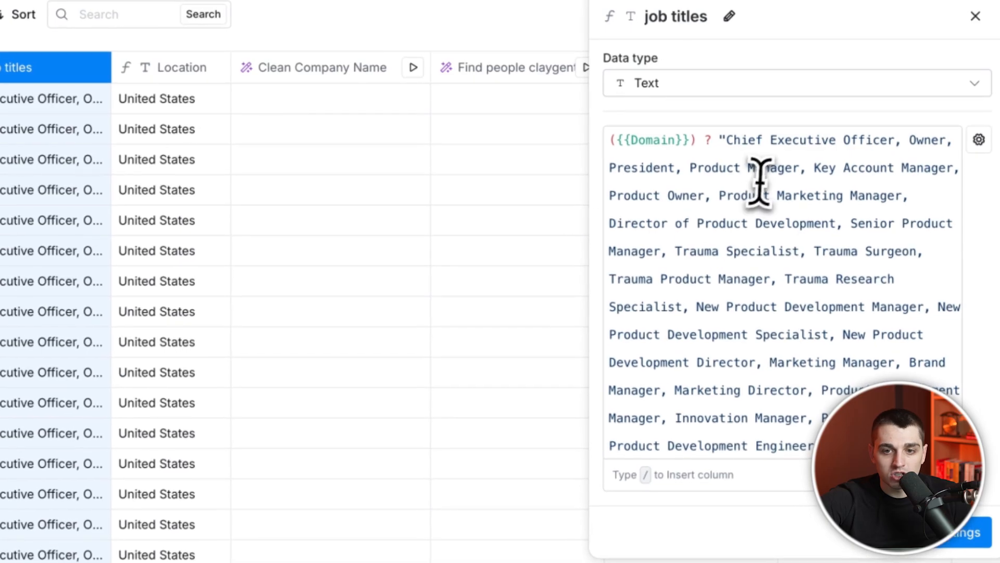
left_click_drag(728, 138, 760, 453)
type("Q")
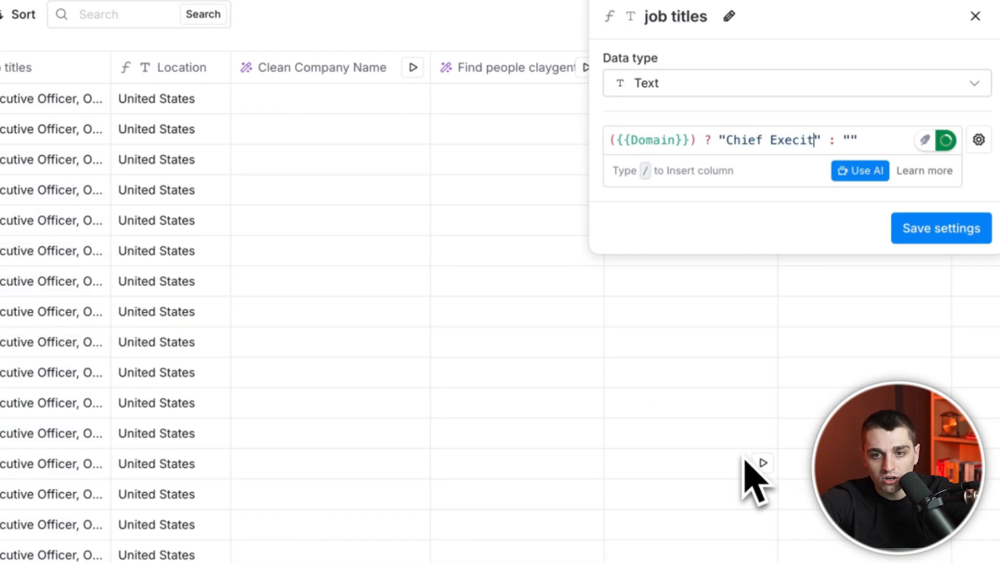
type("hief Executive Officer, CEO, Owner, President, Founder,")
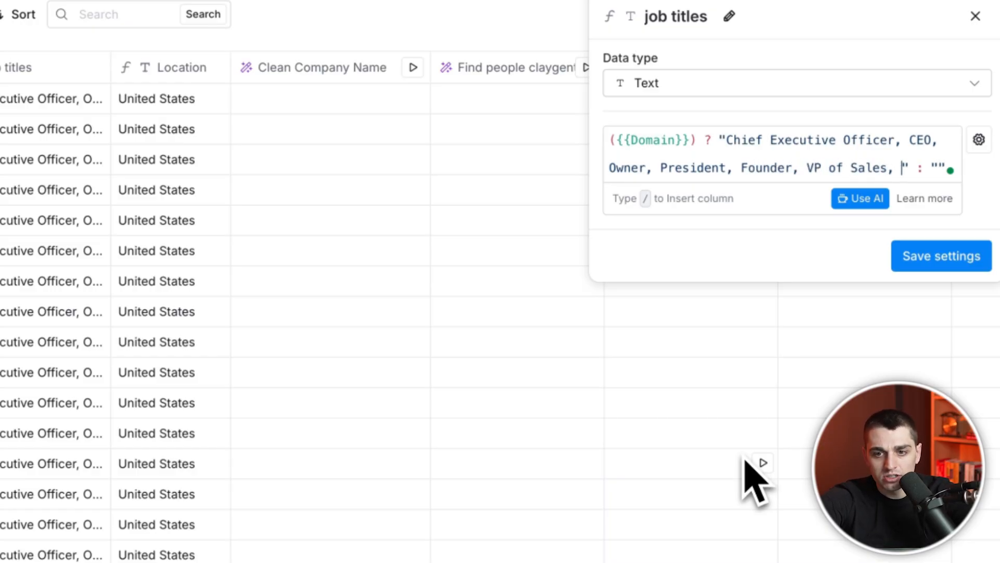
type("VP of Marketing")
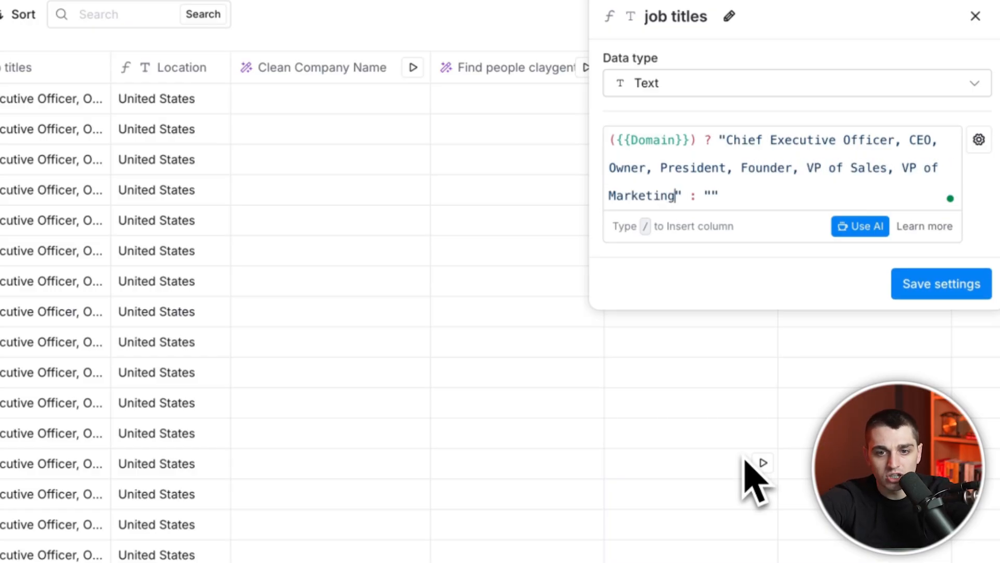
left_click(906, 290)
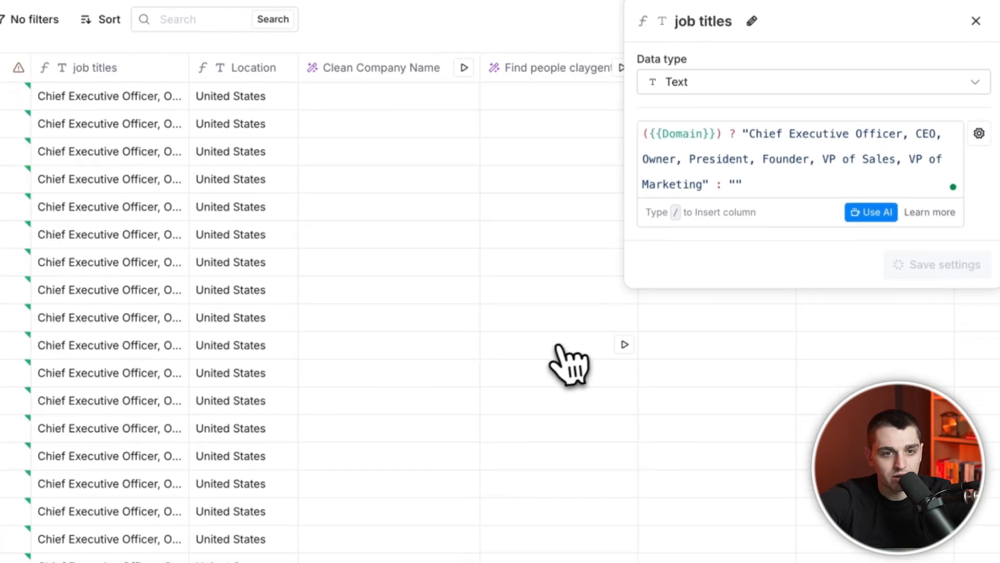
Set the Location column's formula to return "Australia" for rows with a Domain and save it
left_click(169, 78)
left_click(438, 116)
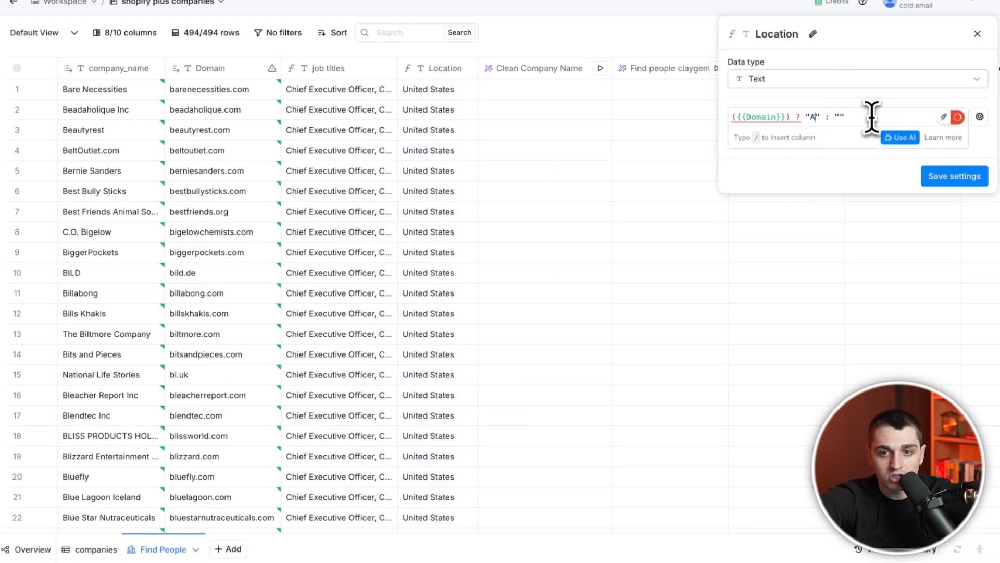
left_click(954, 176)
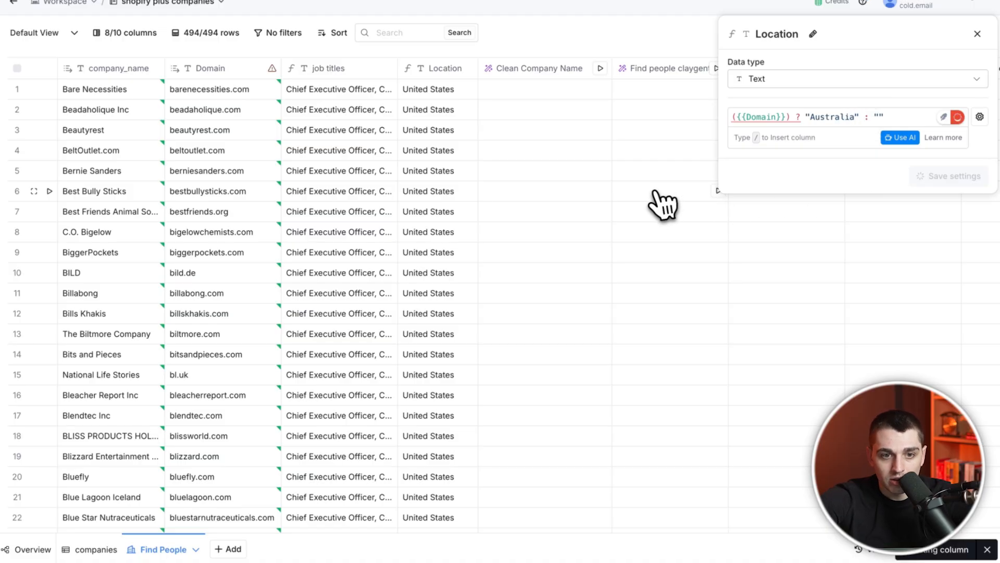
left_click(439, 134)
left_click(384, 138)
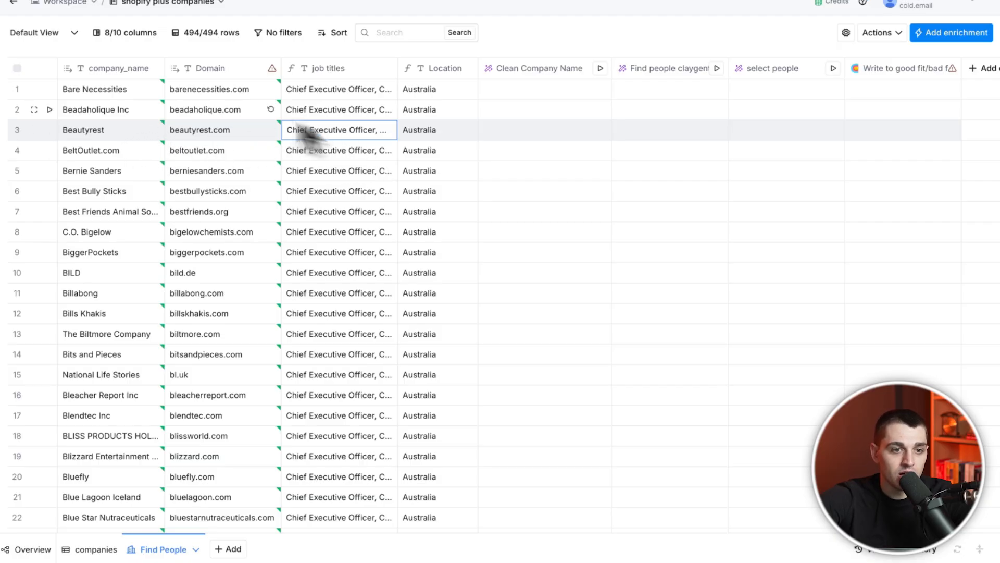
Delete the Clean Company Name column from the Find People table
left_click(532, 73)
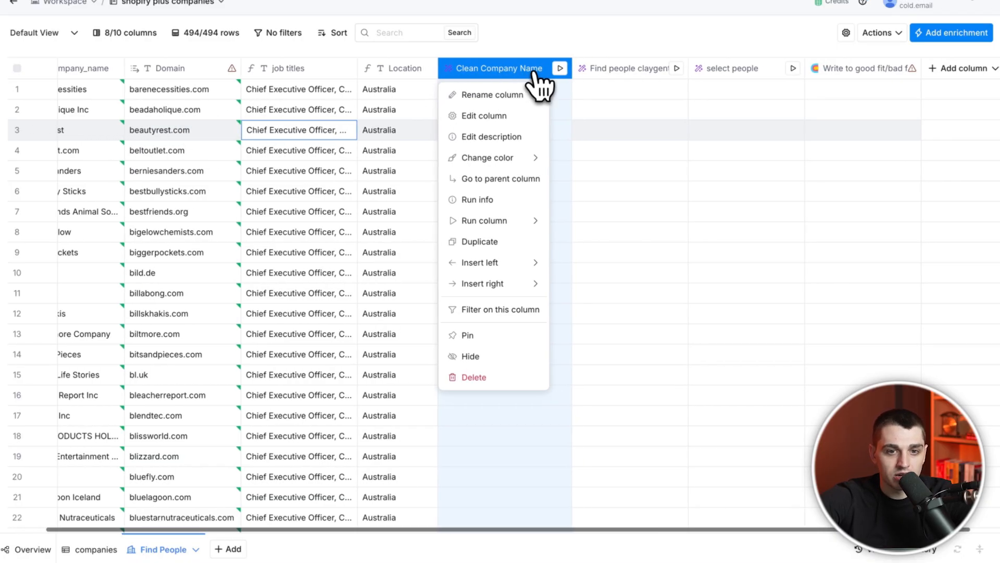
left_click(508, 381)
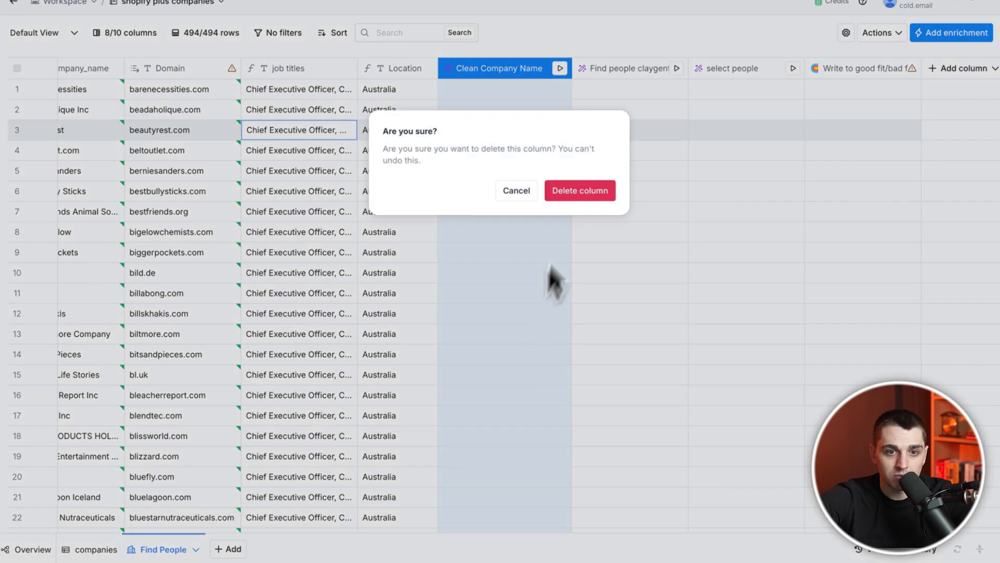
left_click(582, 200)
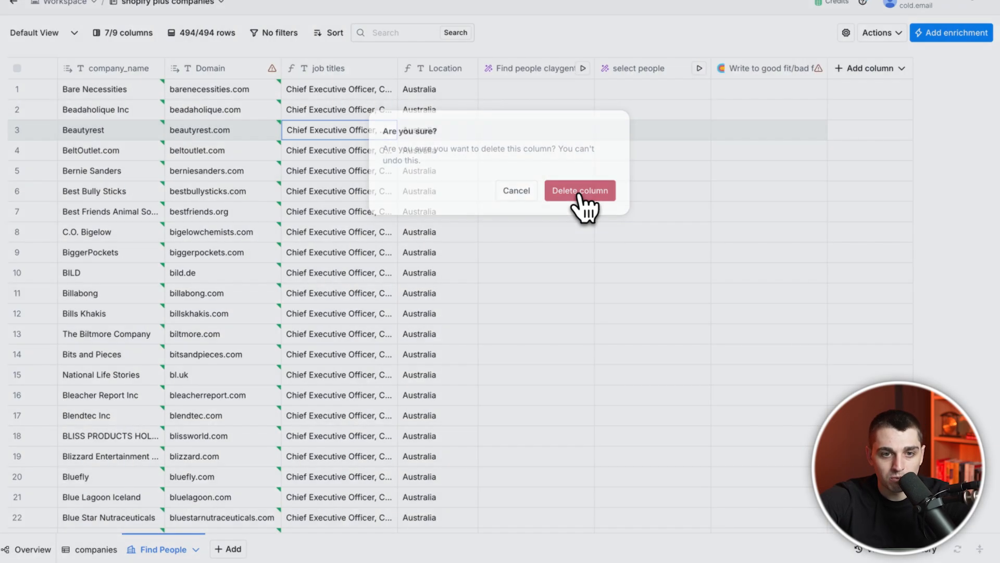
Edit the Find people claygent column and reinsert the Domain column as the prompt's COMPANY DOMAIN input
left_click(529, 70)
left_click(572, 52)
left_click(553, 71)
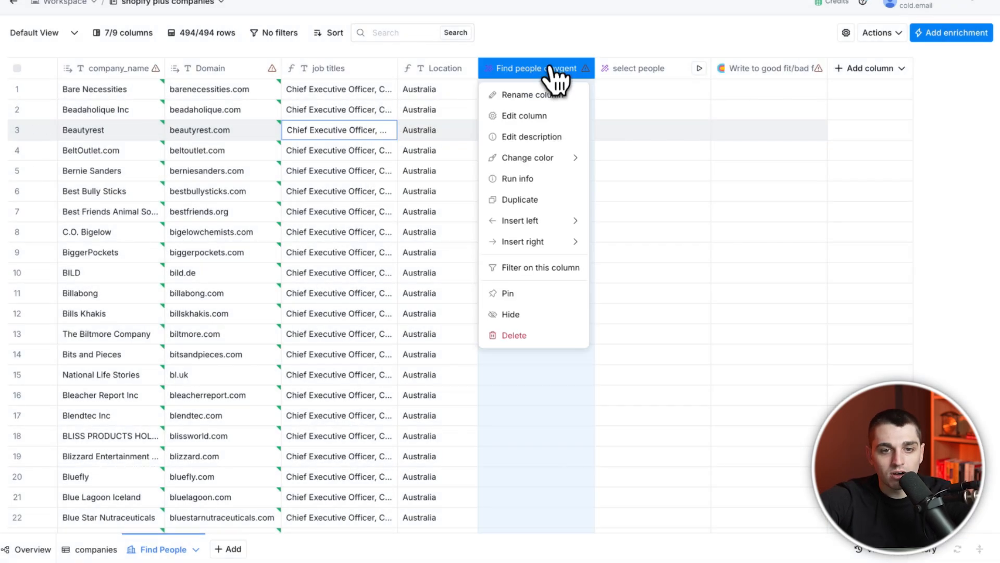
left_click(543, 123)
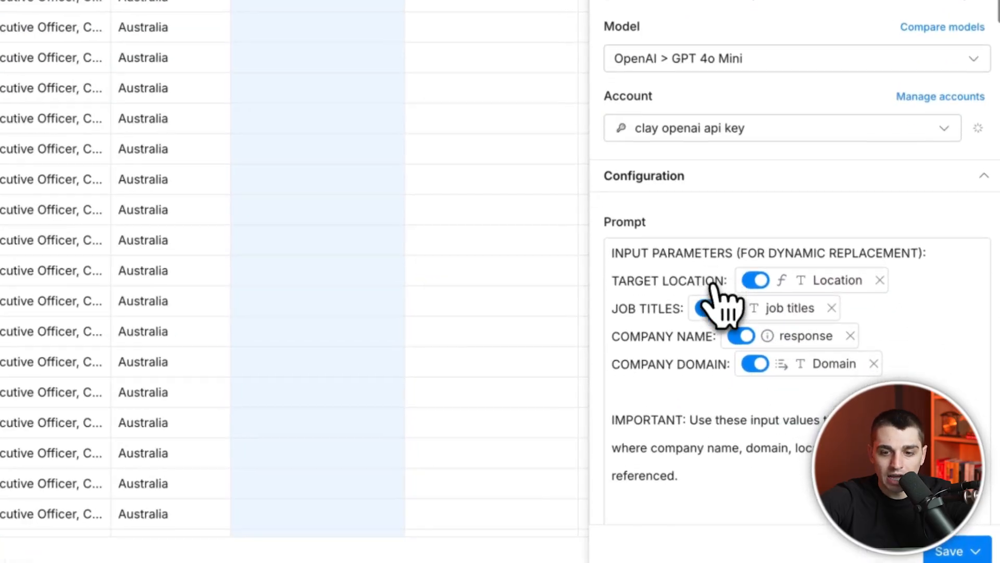
scroll(786, 385, "down", 2)
mouse_move(788, 162)
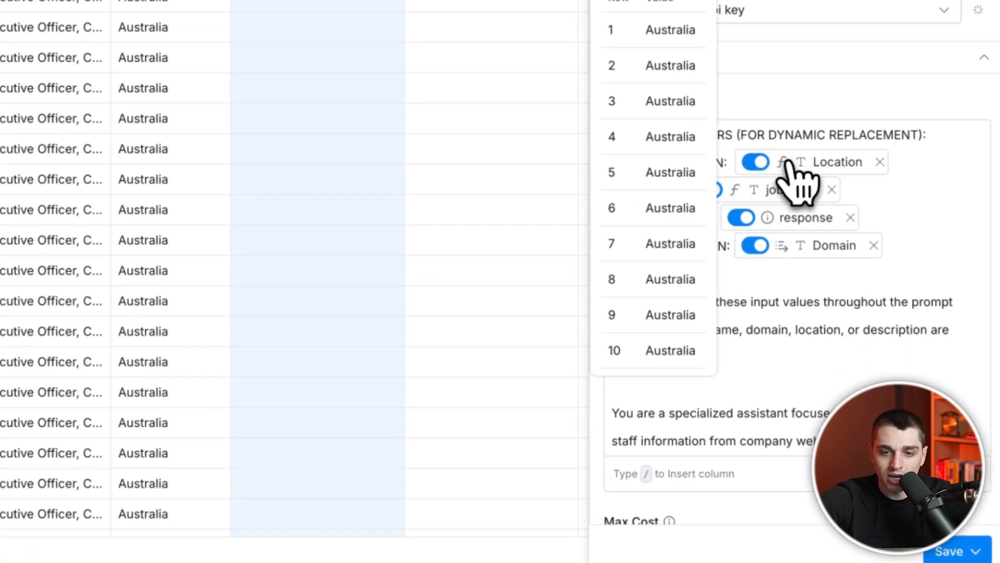
mouse_move(877, 250)
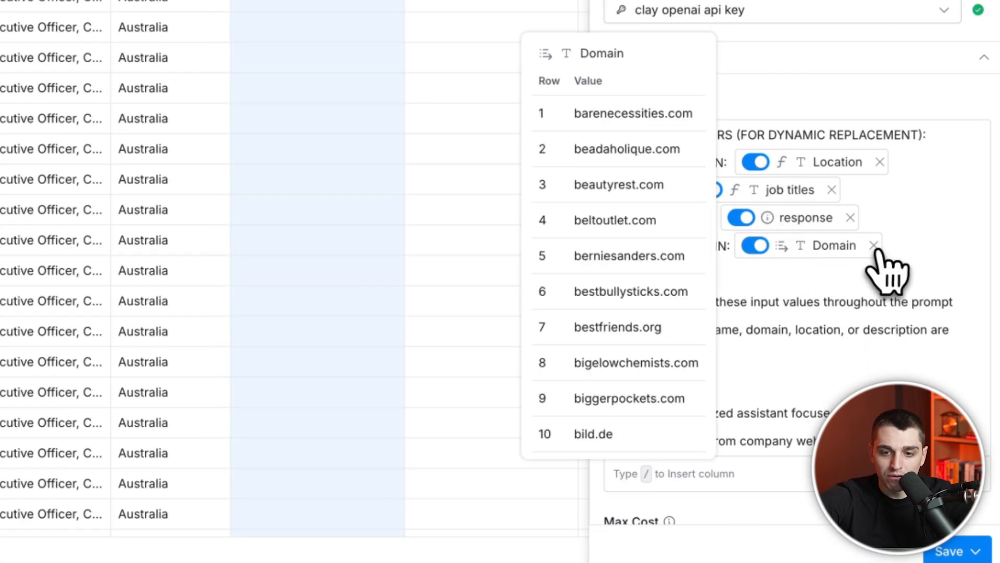
left_click(874, 246)
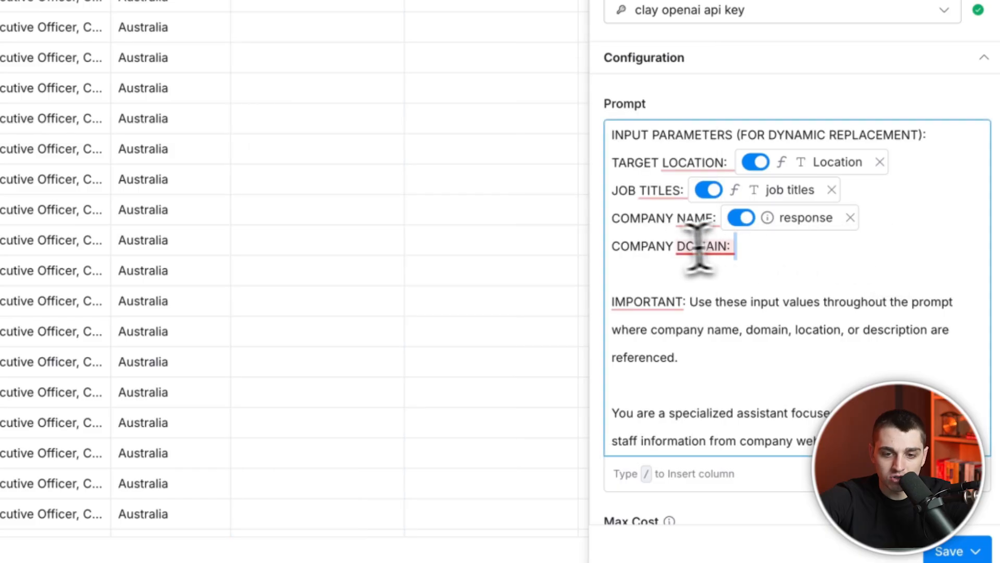
type("/")
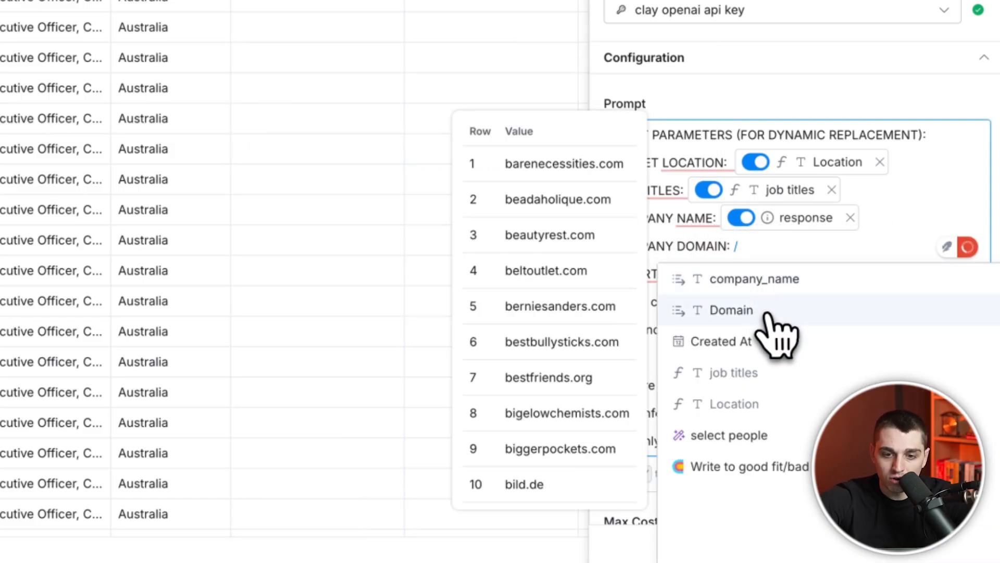
left_click(731, 310)
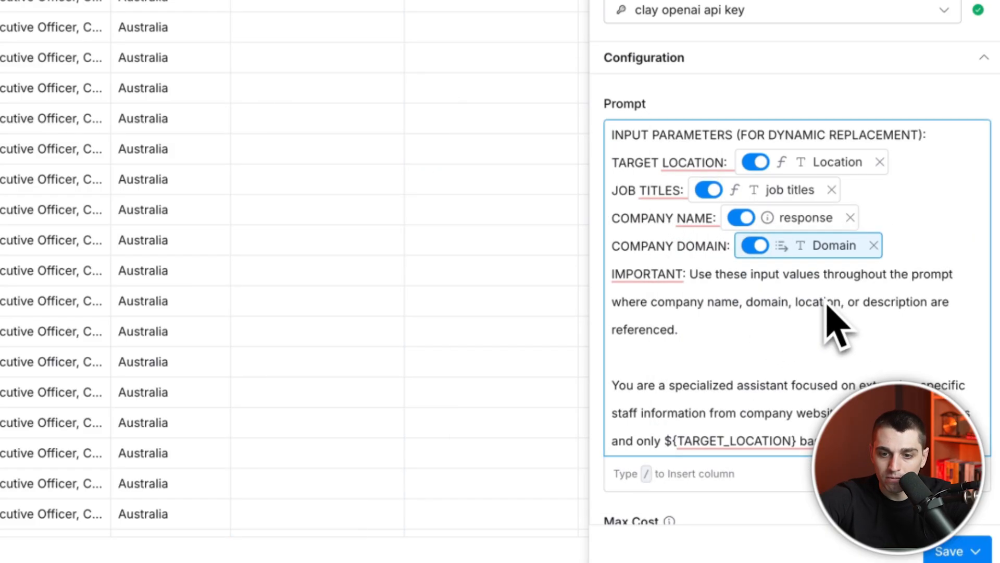
Locate the title enum in the claygent's JSON schema and copy the full job titles text from row 3 of the table
scroll(829, 313, "down", 15)
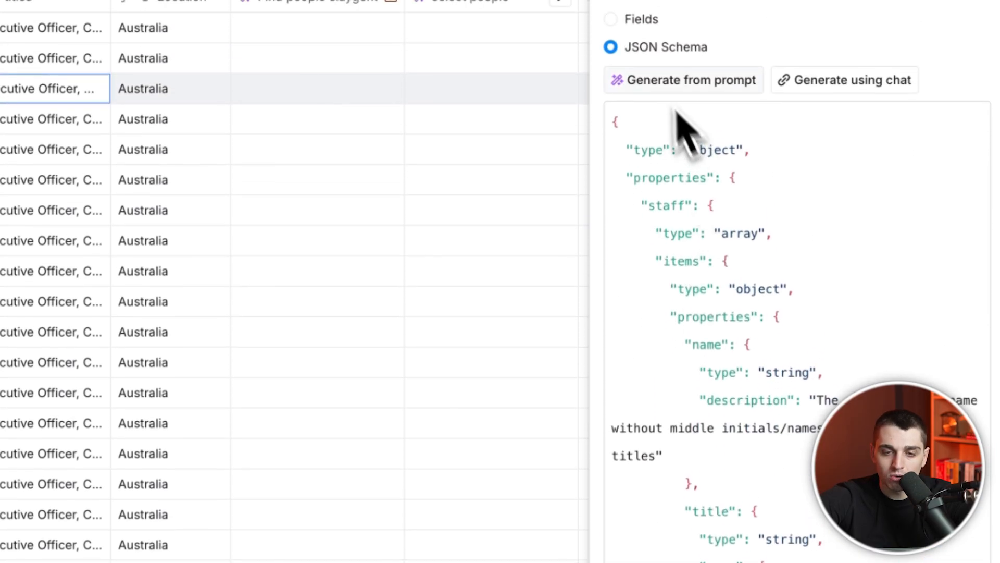
scroll(737, 357, "down", 6)
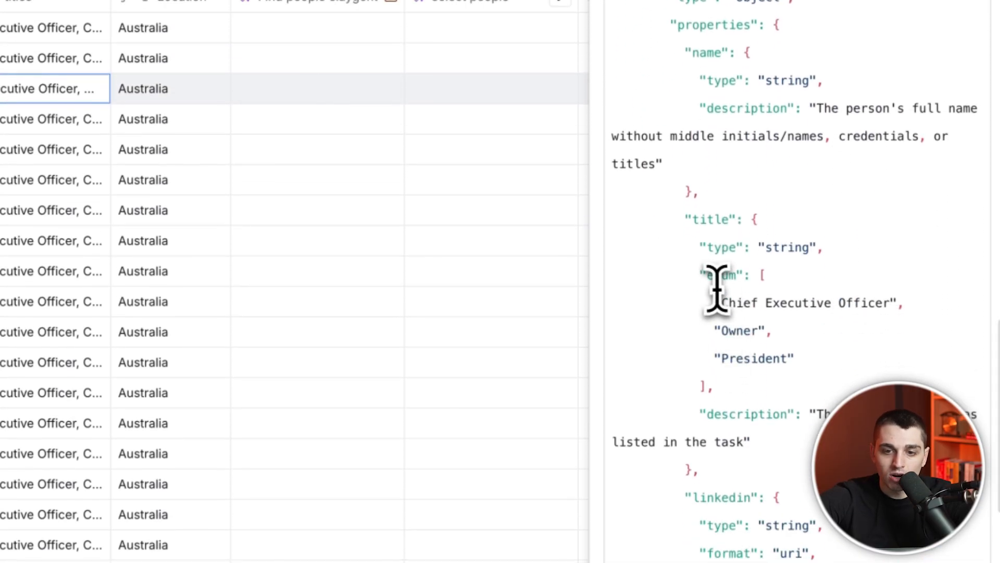
left_click_drag(714, 297, 794, 359)
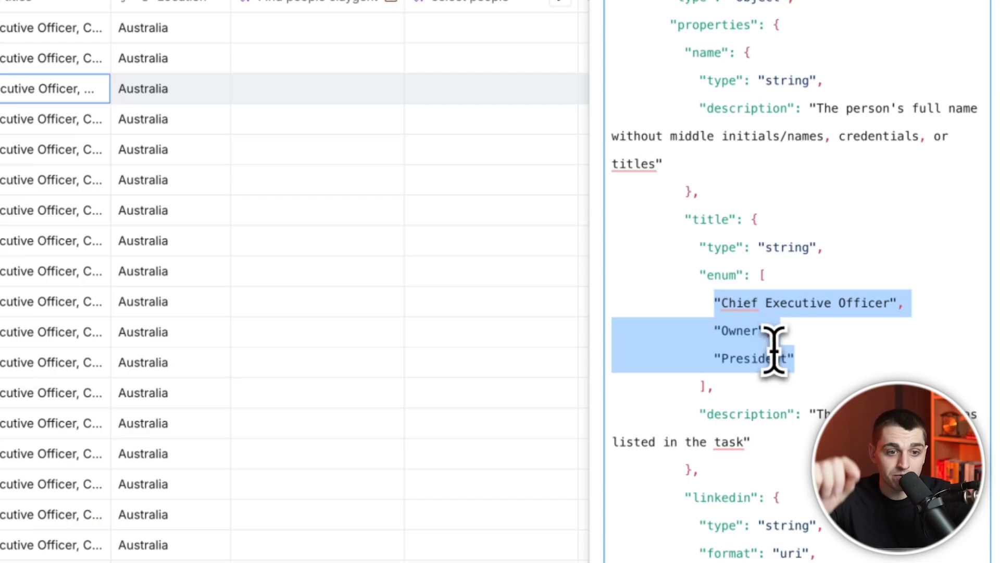
double_click(58, 89)
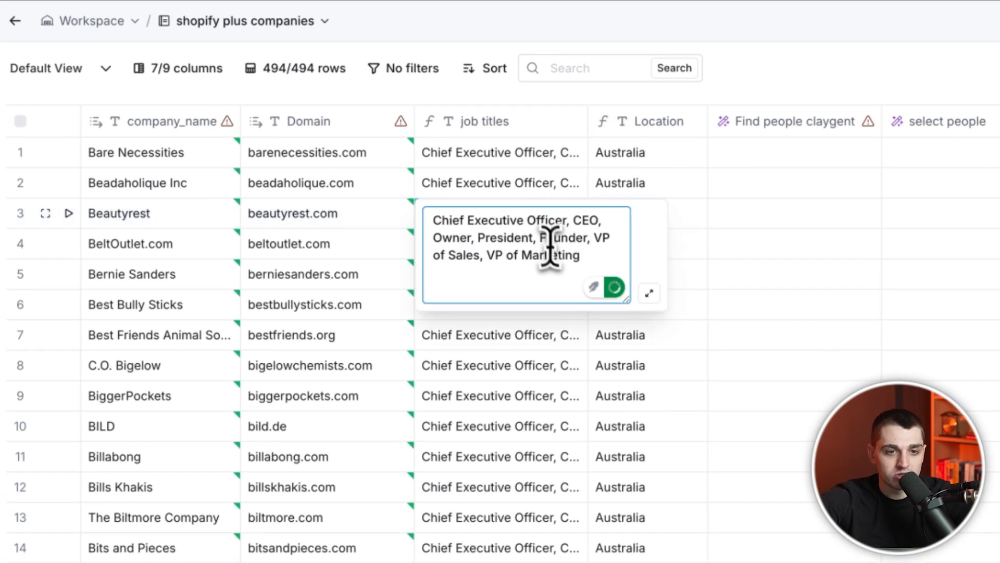
key("ctrl+a")
key("ctrl+c")
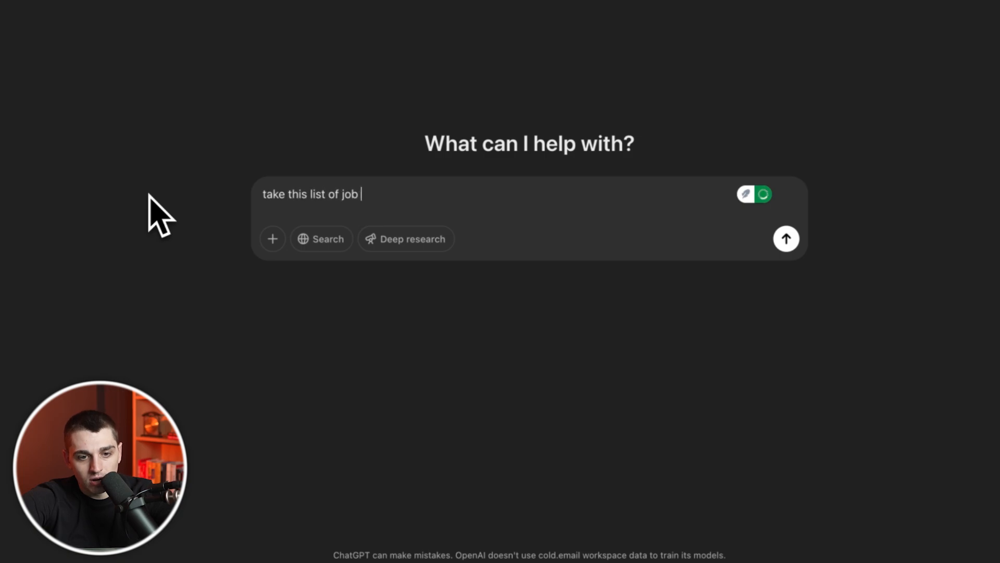
Switch to ChatGPT and start a prompt with "take this list of job titles" followed by the copied job titles
key("shift+Return")
key("shift+Return")
key("ctrl+v")
key("shift+Return")
key("shift+Return")
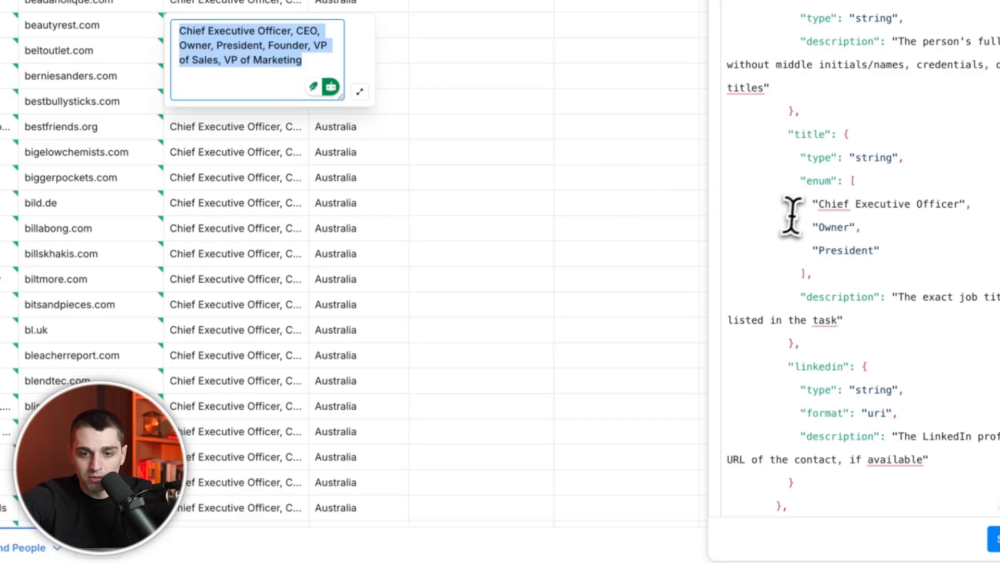
Copy the three title enum entries from the JSON schema and add them to the ChatGPT prompt under "and put in this format"
left_click_drag(797, 204, 892, 252)
key("ctrl+c")
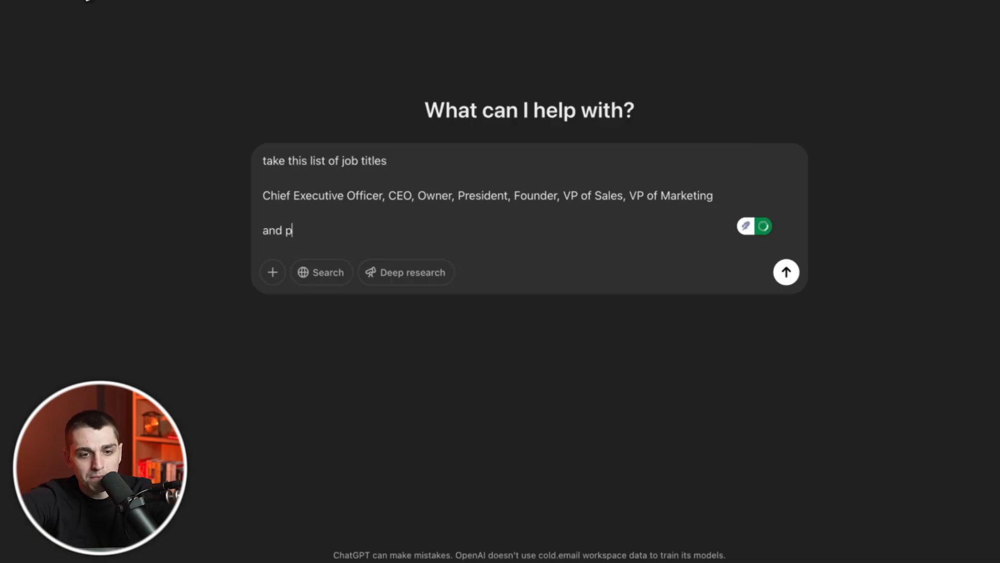
key("shift+Return")
key("shift+Return")
key("ctrl+v")
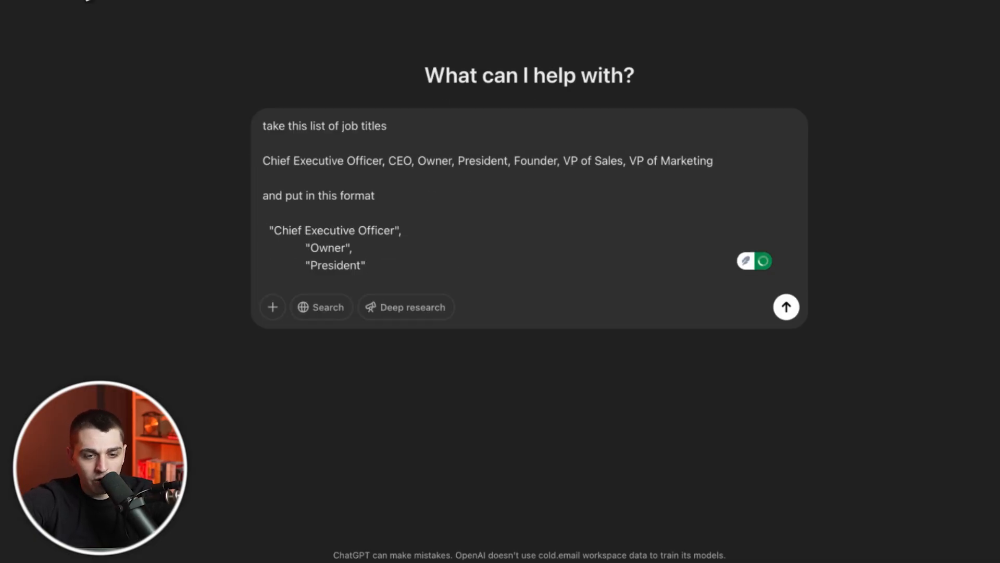
Replace the format example in the ChatGPT prompt with "put in a json array" and send it
left_click_drag(266, 178, 405, 266)
type("put in a json array")
key("Return")
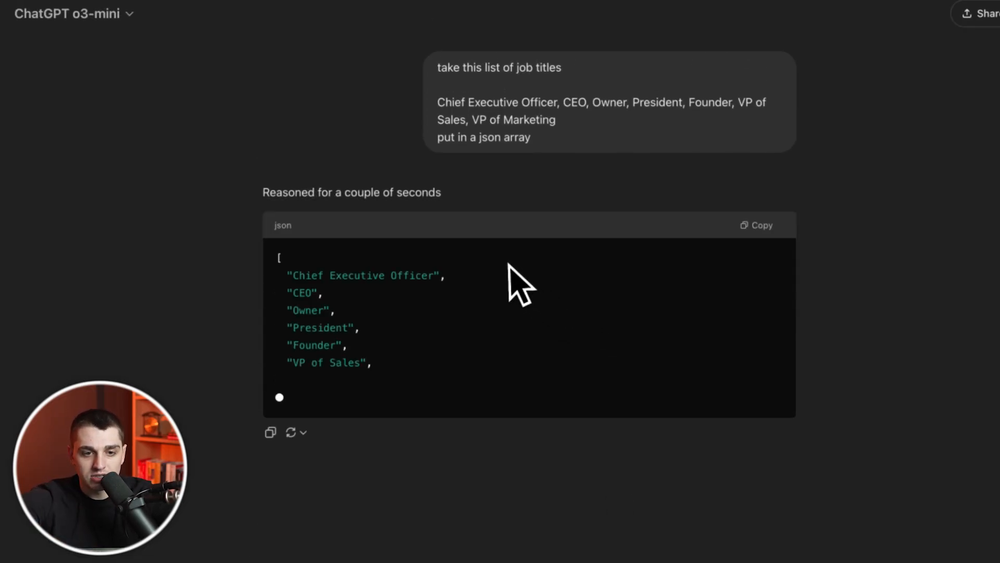
Replace the schema's title enum entries in Clay with ChatGPT's seven job titles, from "Chief Executive Officer" to "VP of Marketing", with aligned indentation
left_click_drag(278, 277, 399, 384)
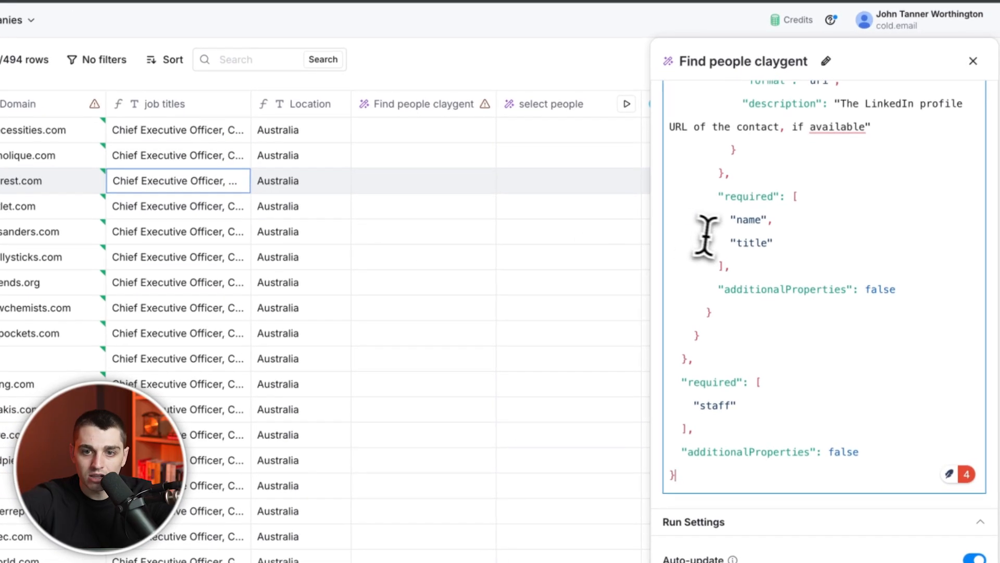
scroll(722, 232, "up", 6)
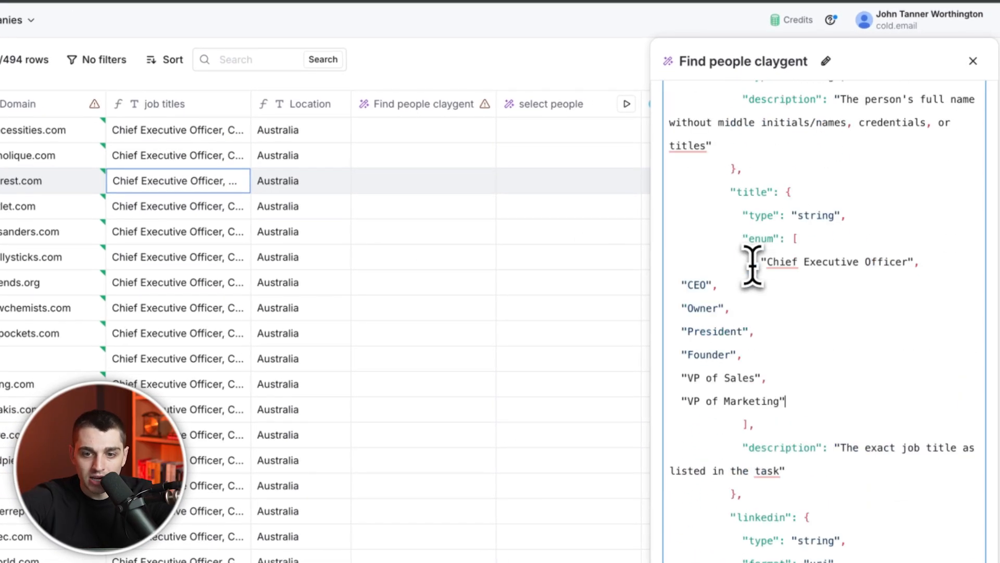
key("Escape")
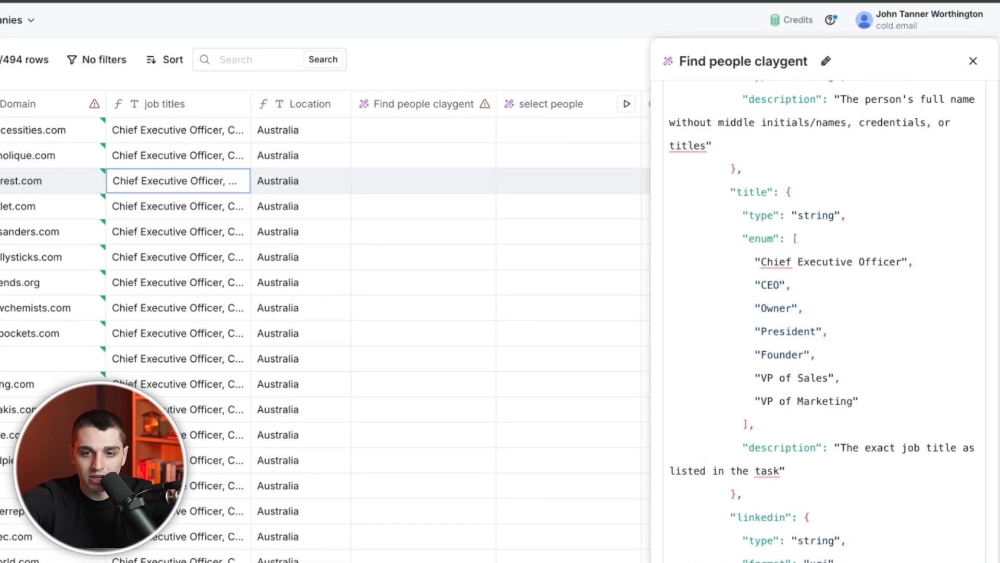
key("Escape")
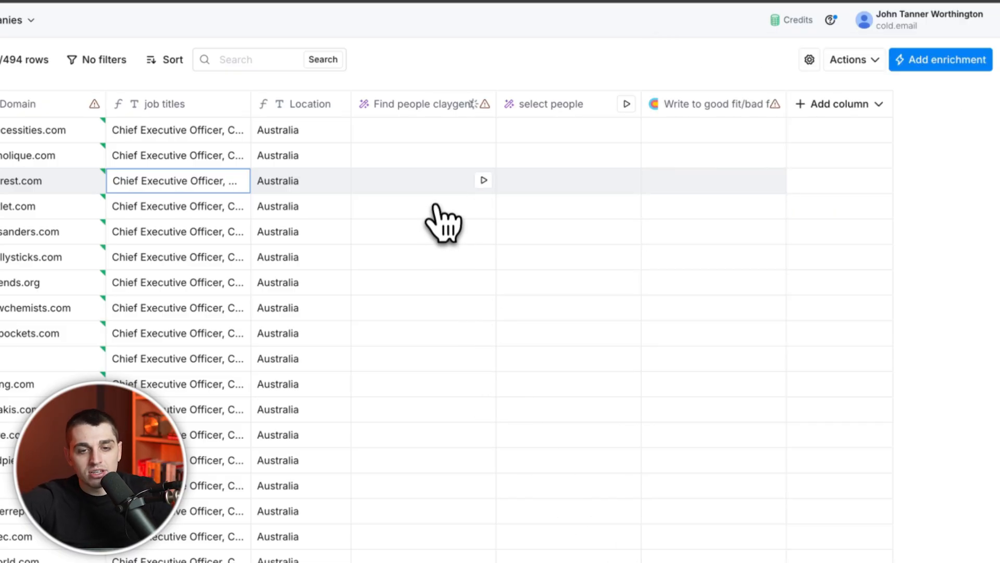
left_click(426, 107)
left_click(414, 164)
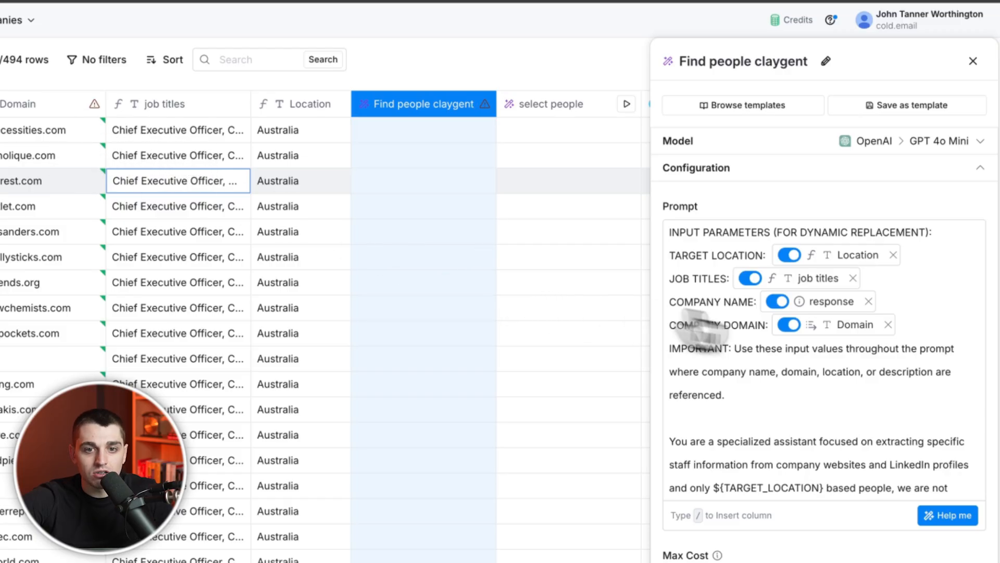
mouse_move(757, 284)
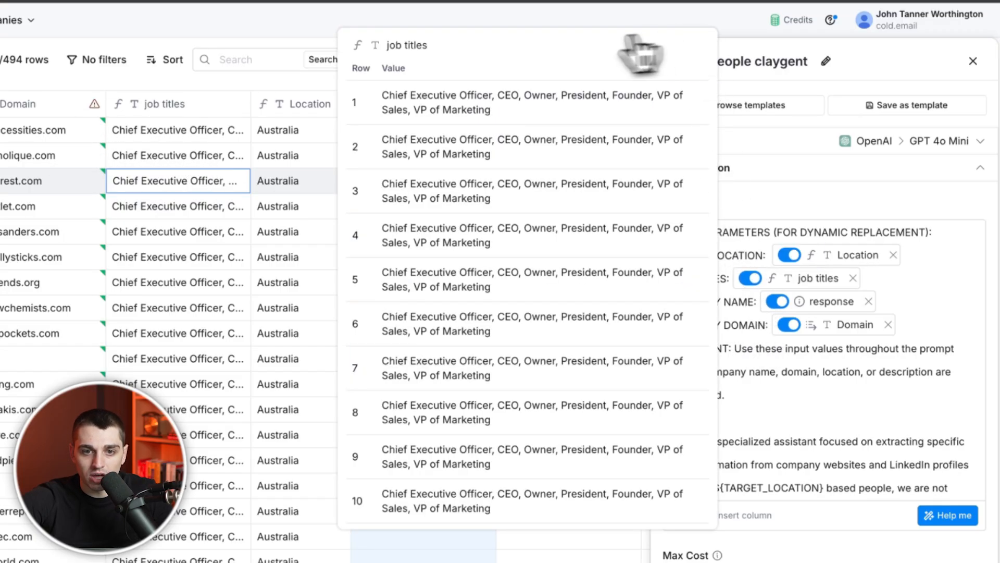
left_click(603, 37)
Reopen the Find people claygent column for editing and replace the prompt's COMPANY NAME input with the company_name column
left_click(453, 105)
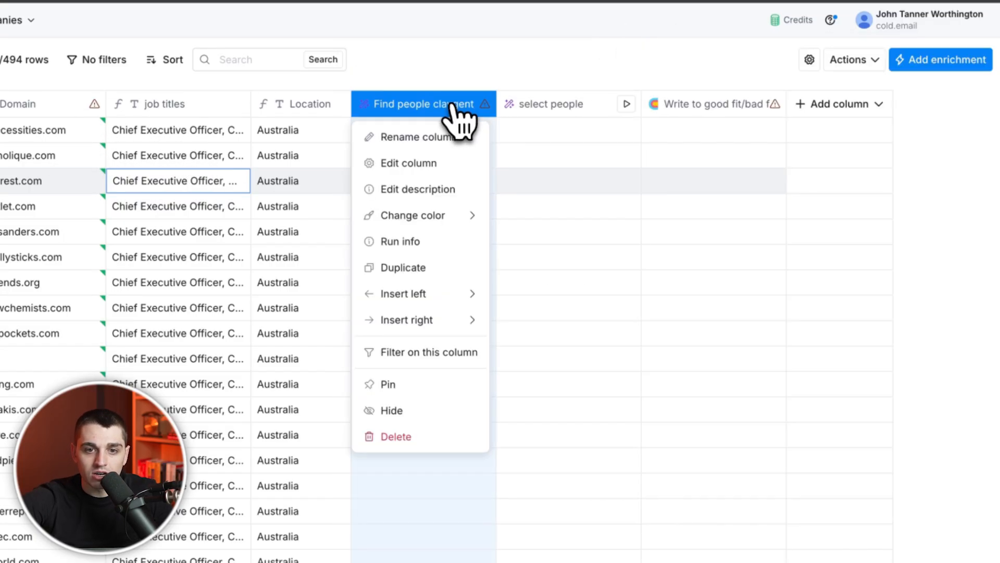
left_click(461, 166)
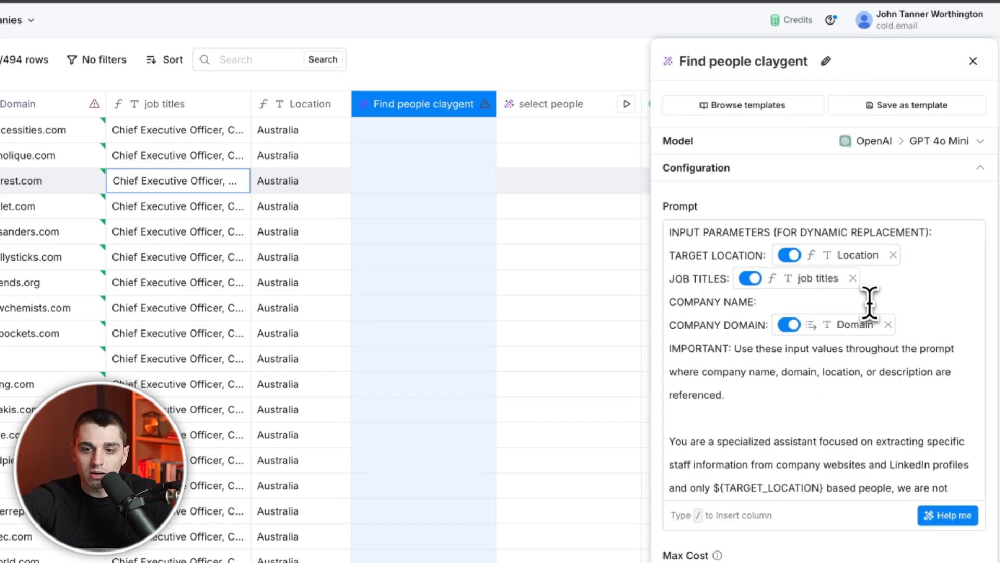
left_click(857, 300)
type("/com")
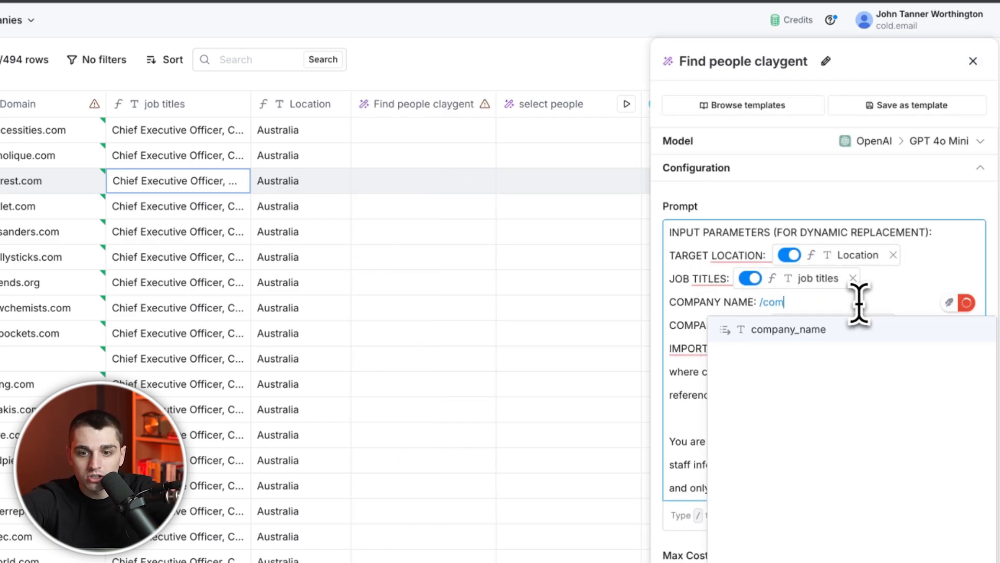
key("Return")
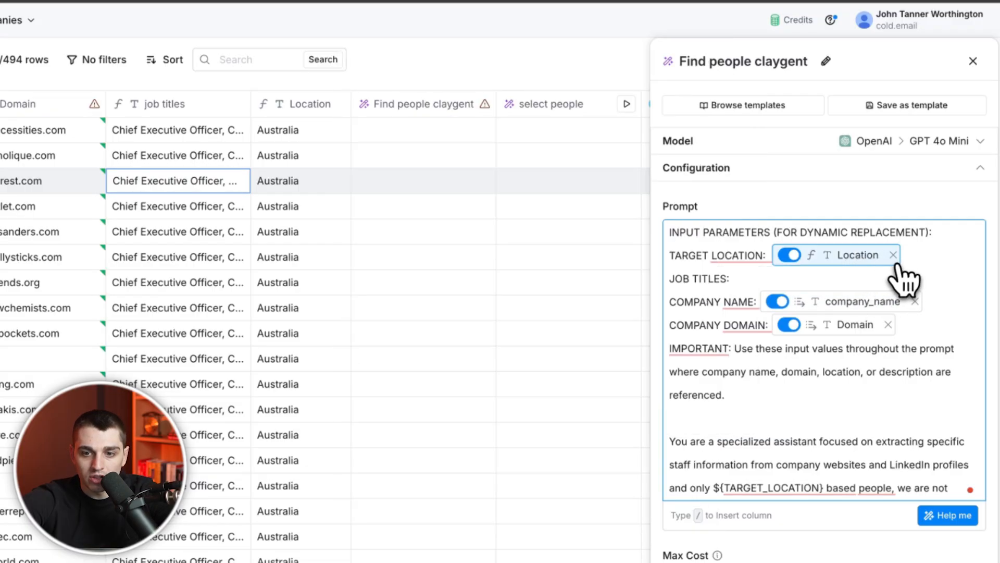
Remove the column references from all four input parameters in the claygent prompt
left_click(893, 255)
left_click(915, 301)
left_click(888, 325)
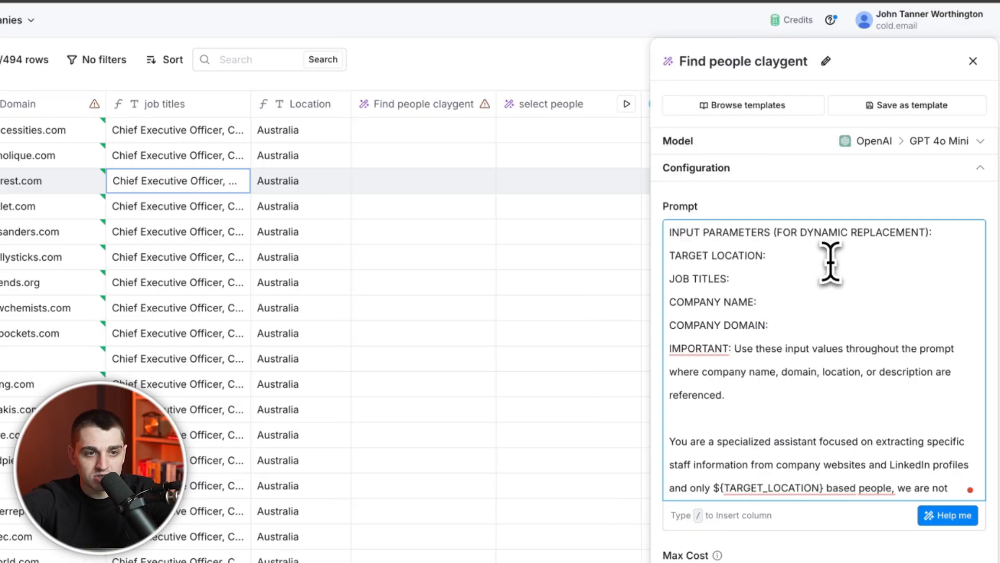
Insert the Location, job titles, company_name and Domain columns after TARGET LOCATION, JOB TITLES, COMPANY NAME and COMPANY DOMAIN in the prompt
type("/")
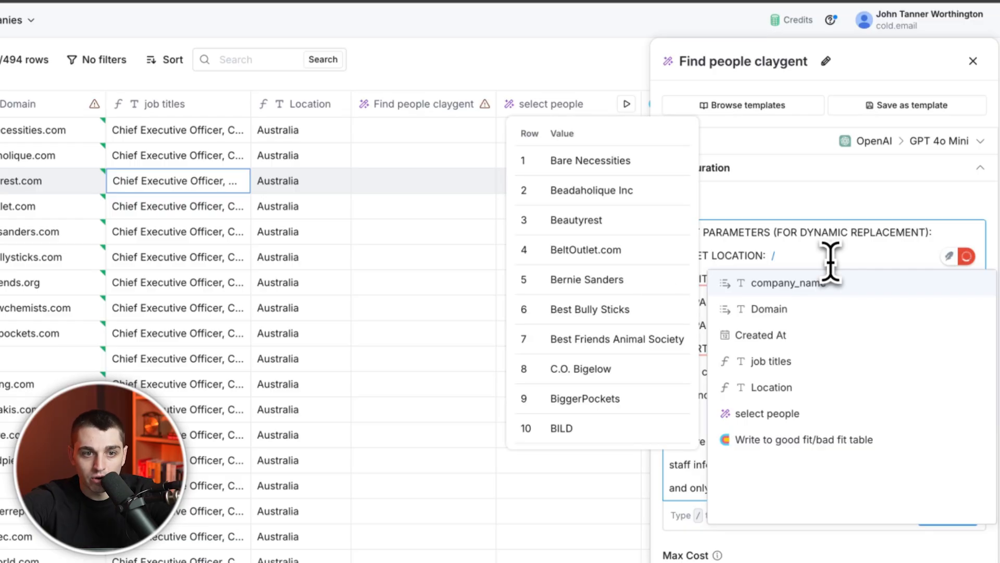
left_click(814, 388)
left_click(777, 279)
type("/")
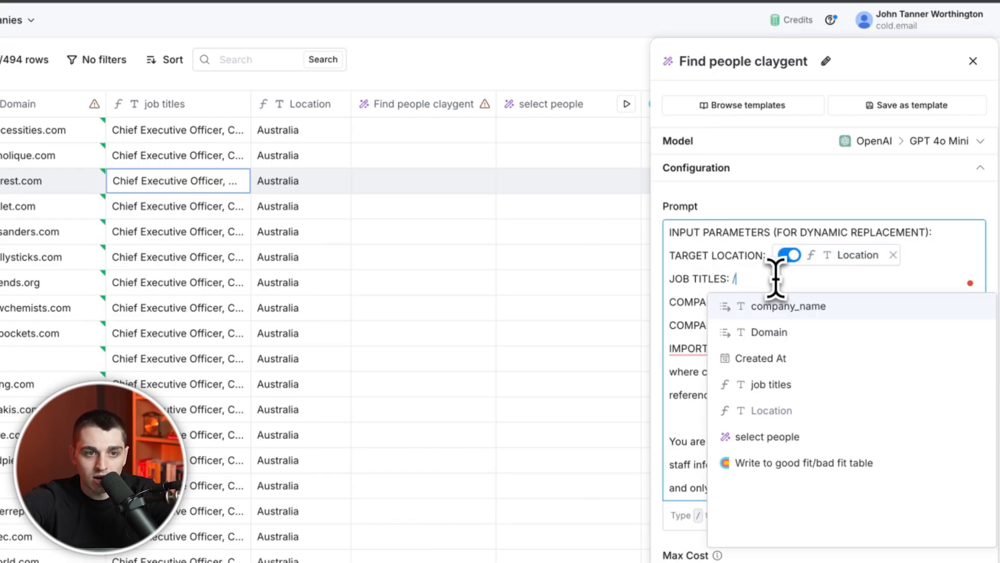
left_click(771, 386)
left_click(779, 304)
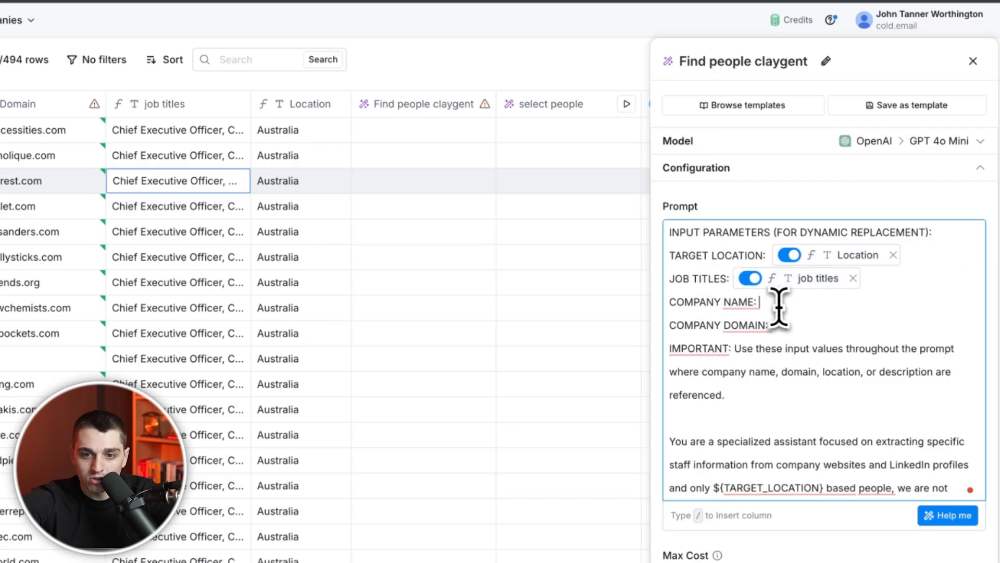
type("/c")
left_click(784, 330)
left_click(802, 328)
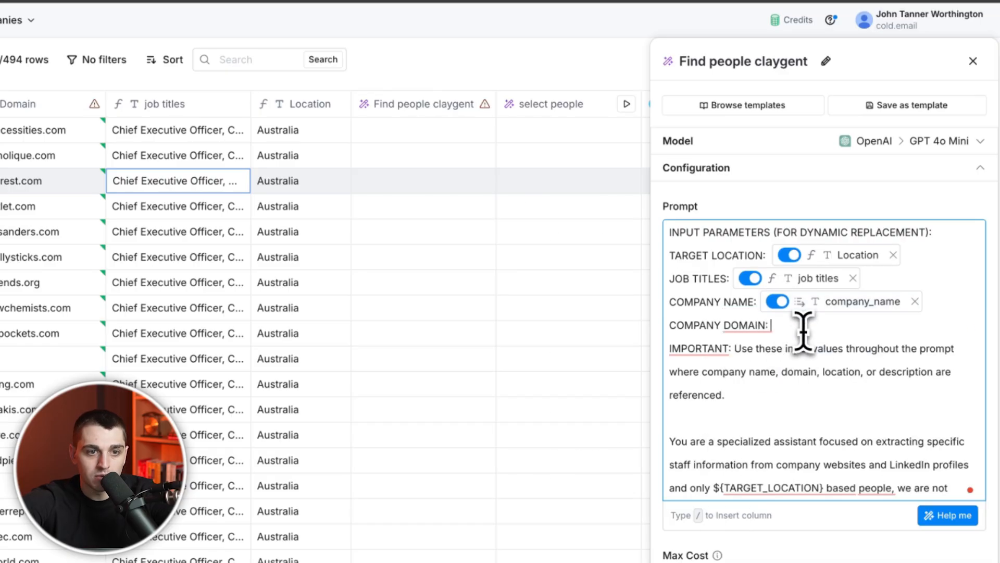
type("/")
left_click(801, 353)
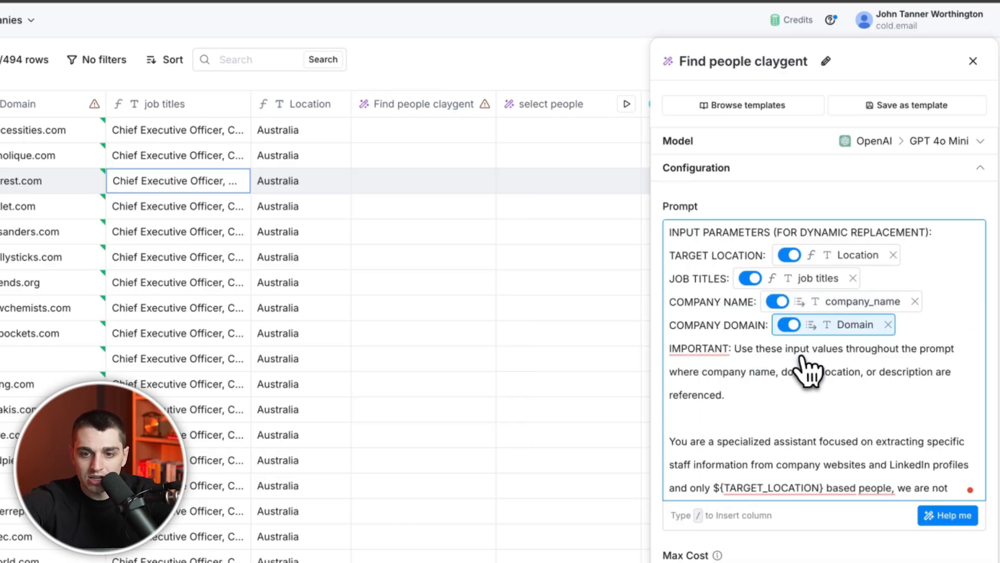
Add a blank line between the COMPANY DOMAIN parameter and the IMPORTANT paragraph in the prompt
left_click(907, 338)
left_click(669, 348)
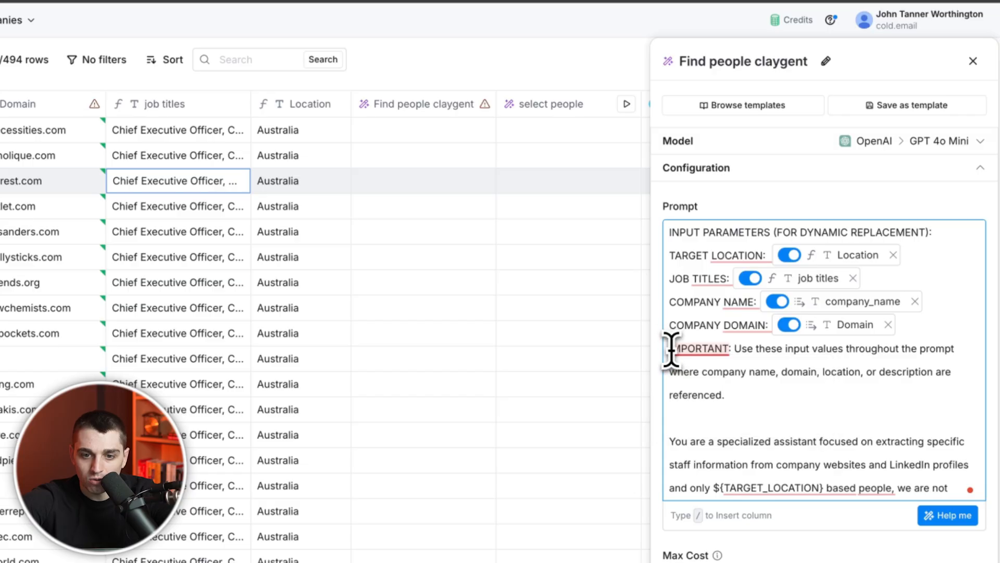
key("Return")
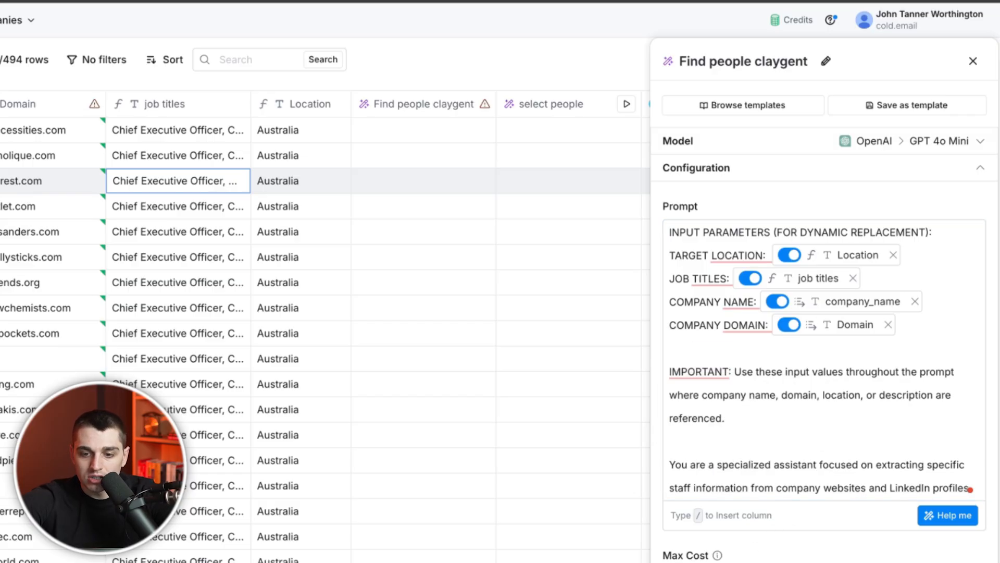
Review the Find people claygent prompt from the assistant role through location verification to the website navigation guide
left_click(417, 163)
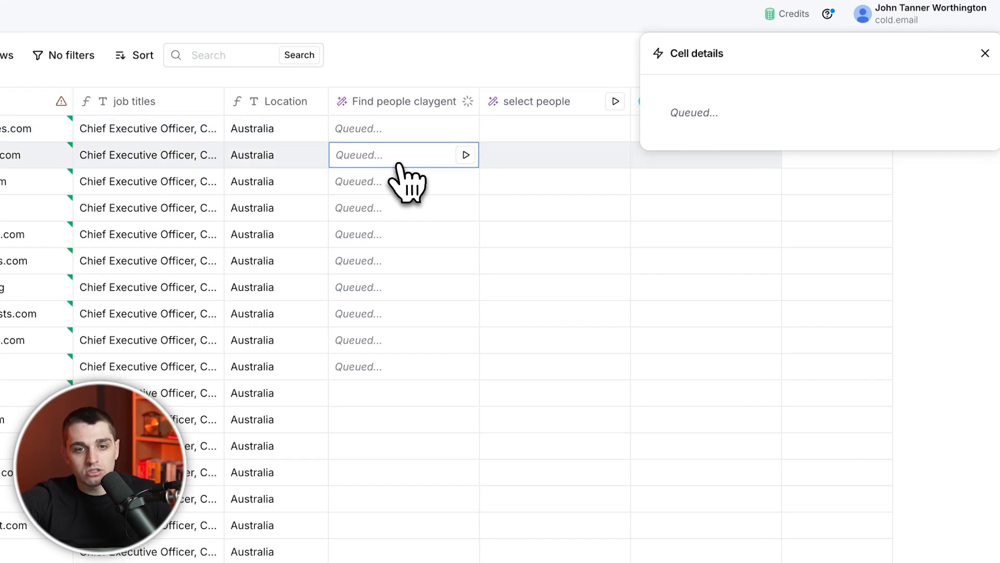
left_click(396, 102)
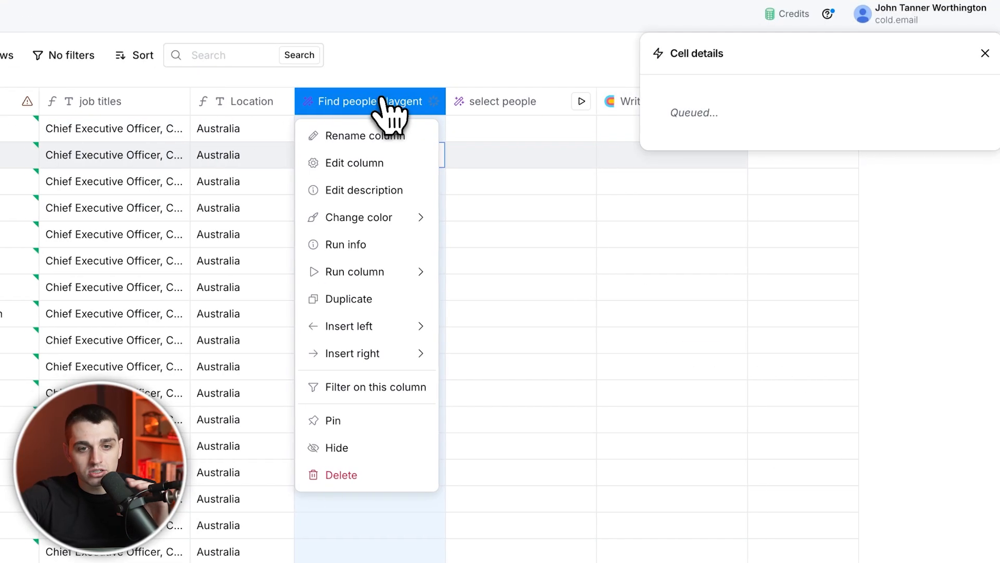
left_click(357, 162)
scroll(695, 294, "down", 4)
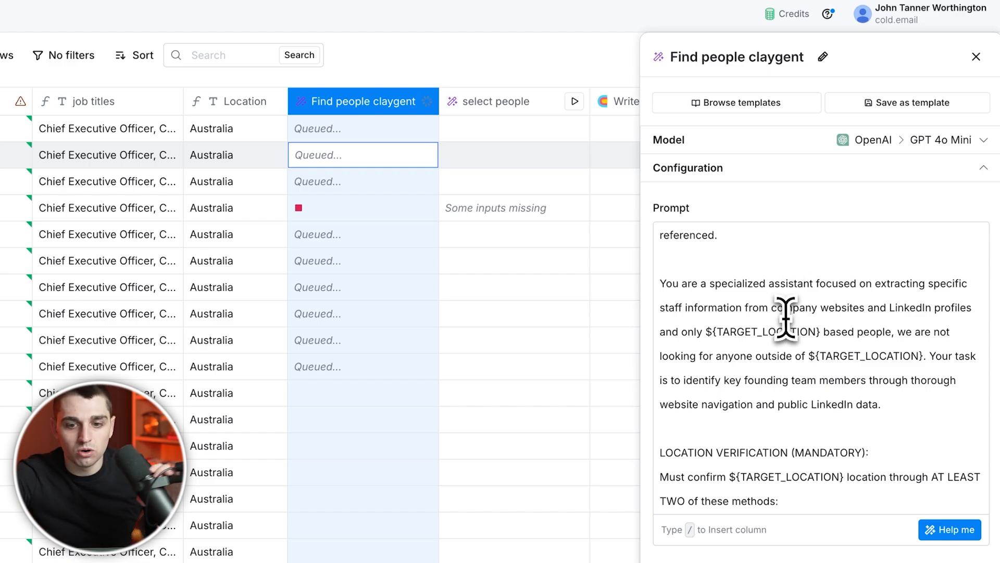
scroll(786, 315, "down", 6)
scroll(786, 316, "down", 8)
scroll(786, 315, "down", 4)
left_click(745, 318)
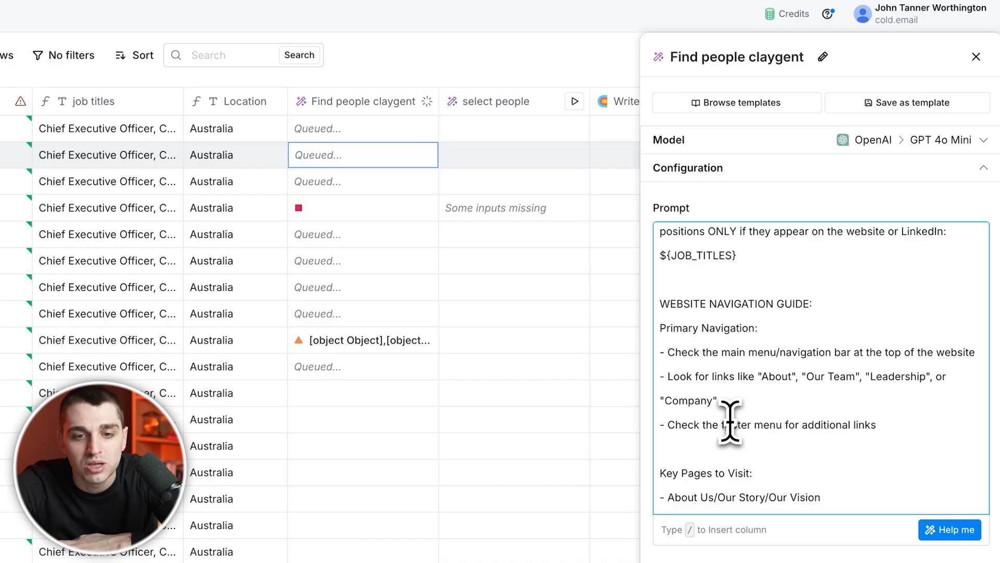
Examine the names, titles and LinkedIn links under Staff in the BiggerPockets row's claygent result
left_click(370, 339)
left_click(663, 131)
left_click(676, 156)
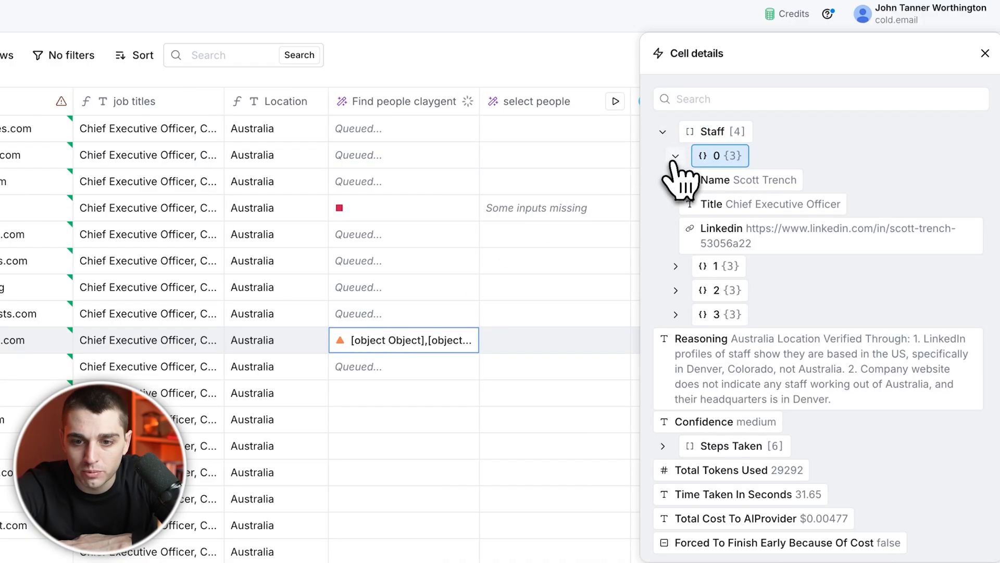
left_click(681, 266)
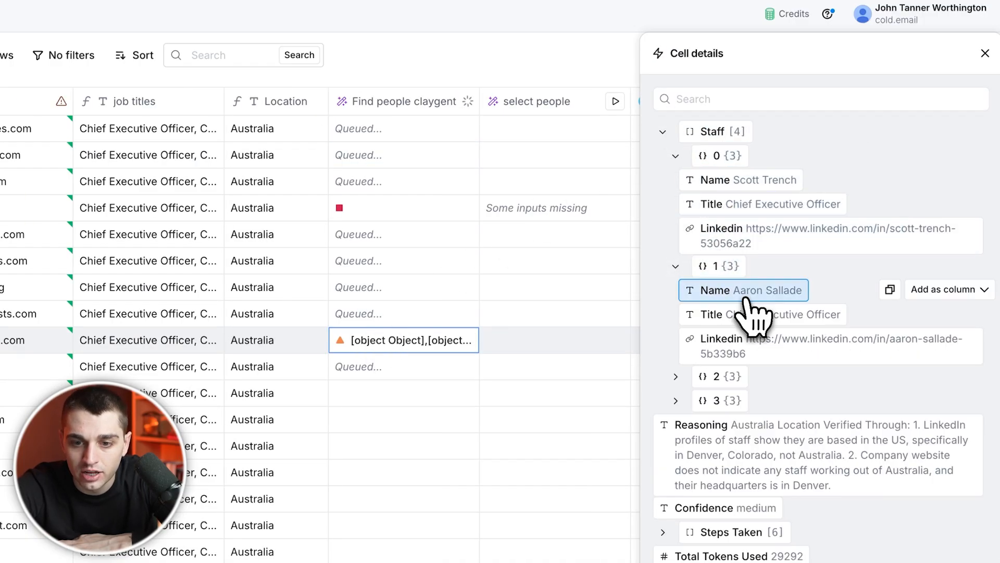
left_click(676, 376)
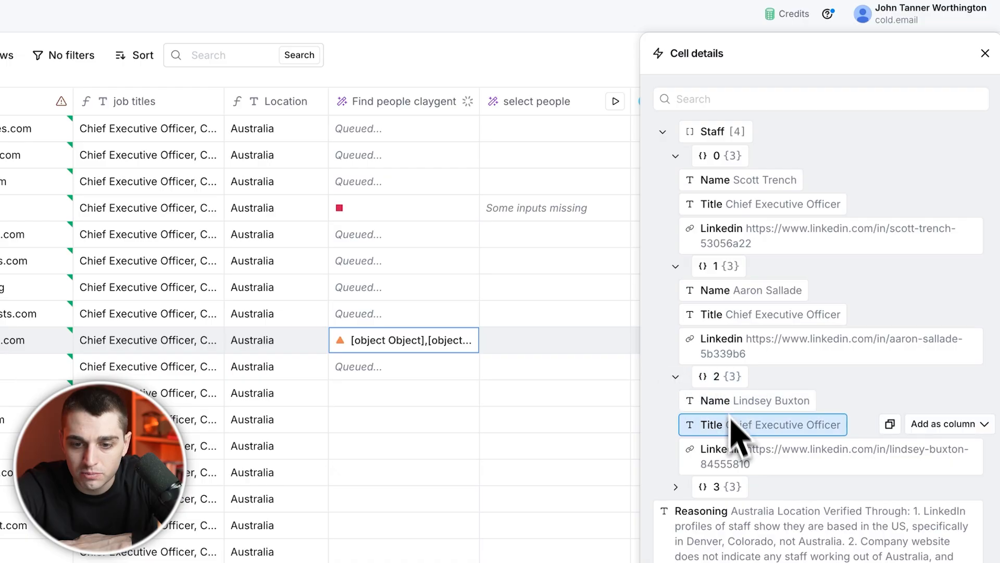
left_click(703, 487)
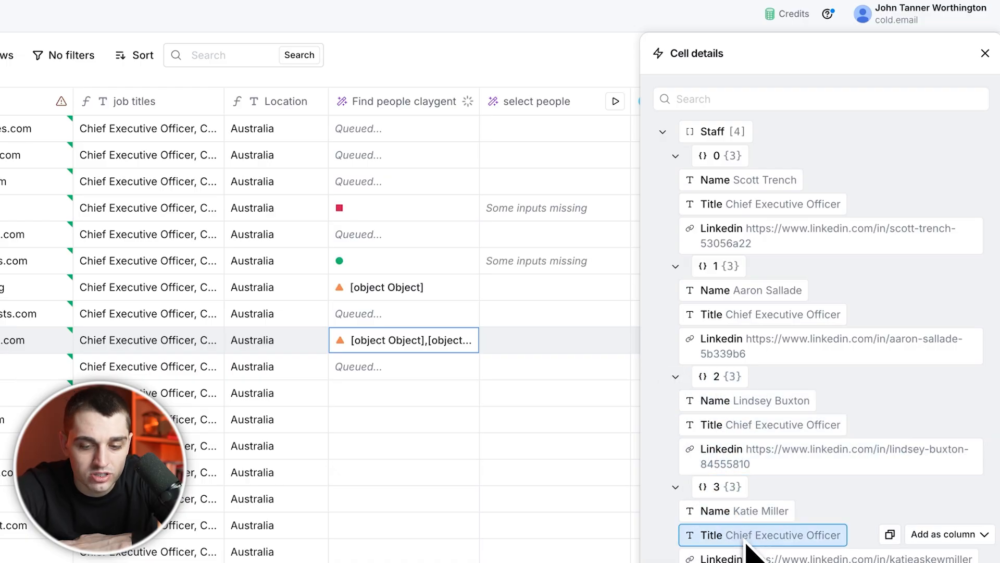
left_click(676, 486)
left_click(676, 376)
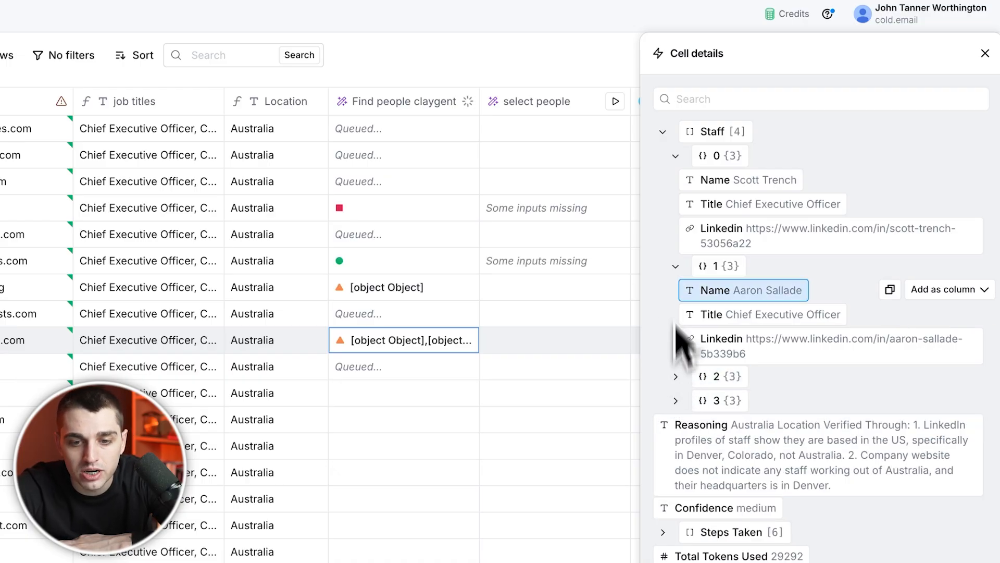
left_click(675, 265)
Examine each Staff entry in the Bare Necessities row's claygent result
left_click(676, 156)
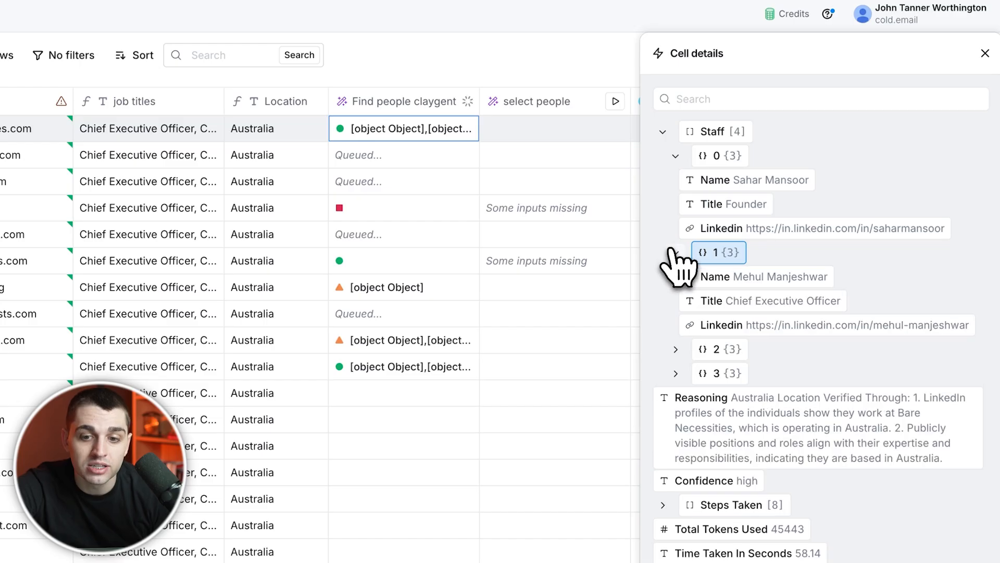
left_click(675, 349)
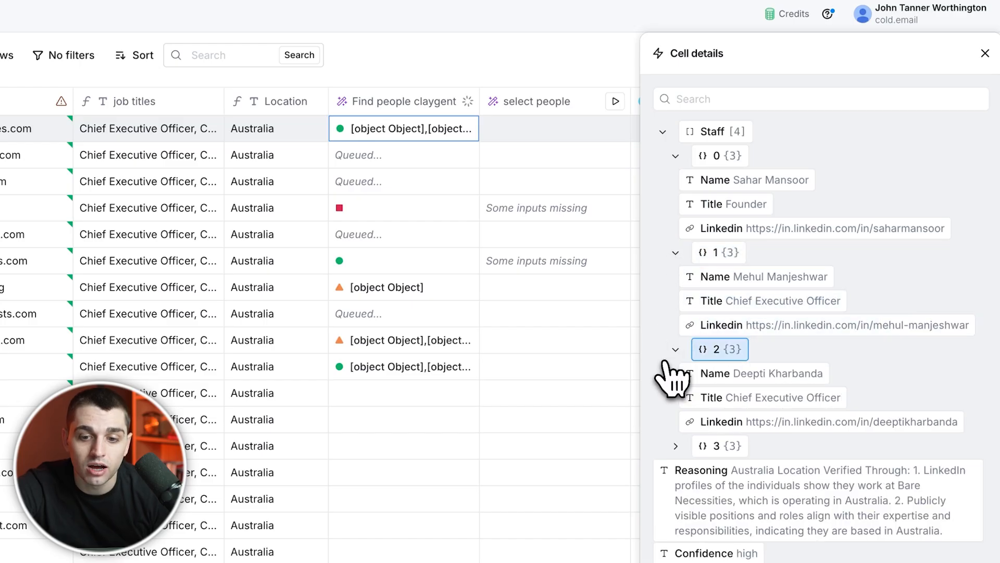
left_click(674, 446)
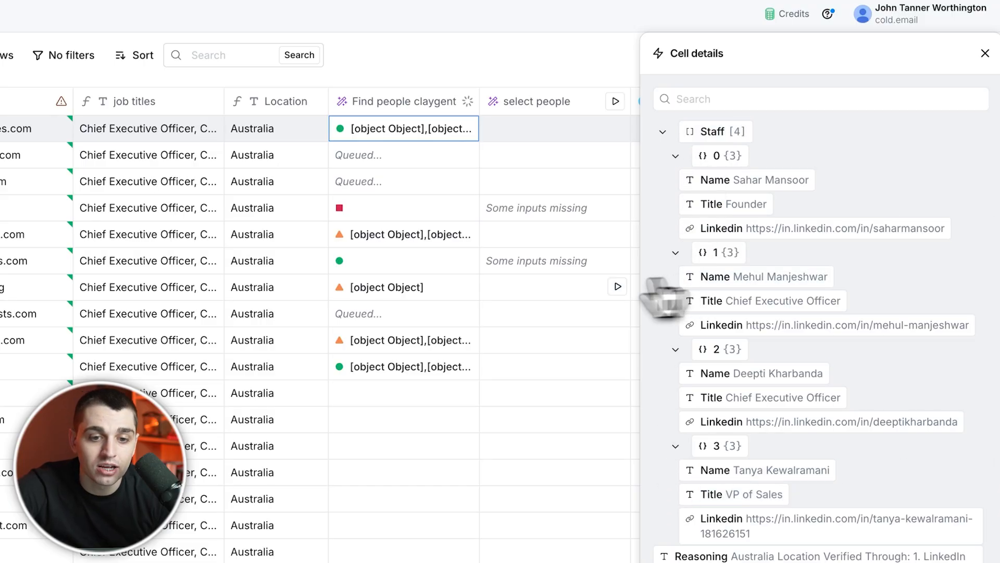
Inspect the Staff list and its second entry in the fifth row's claygent result, and close the cell details
left_click(443, 236)
left_click(756, 134)
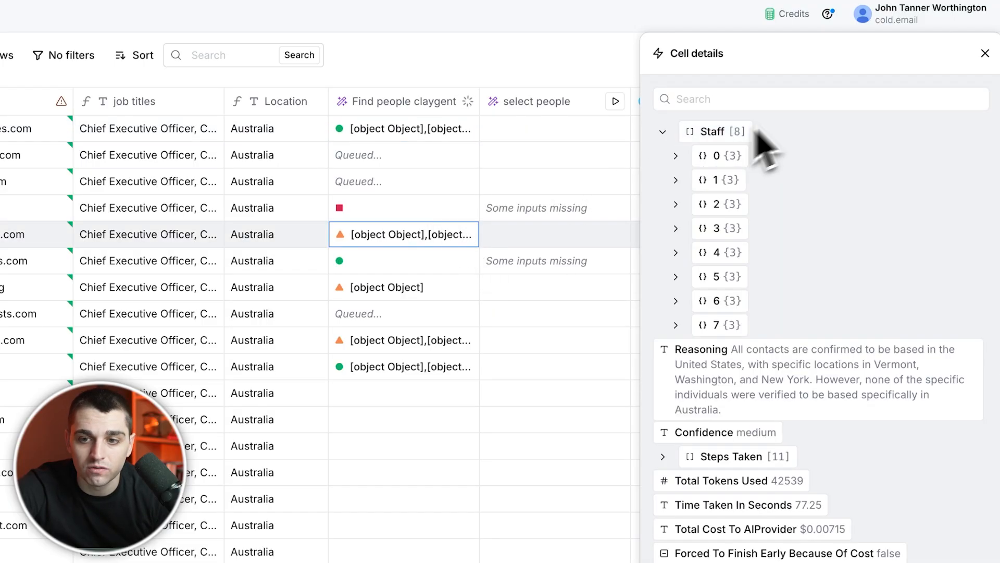
left_click(985, 53)
left_click(440, 229)
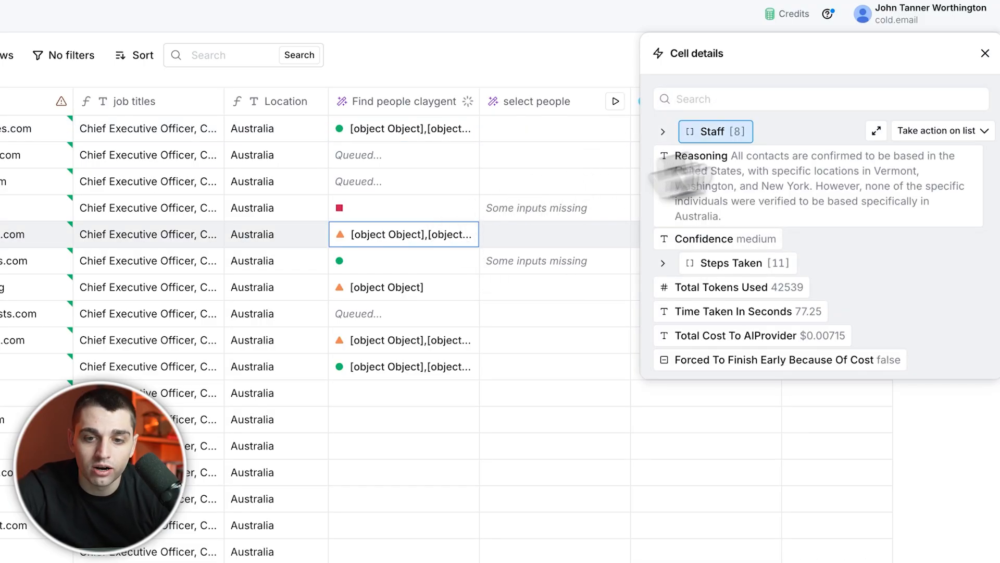
left_click(724, 133)
left_click(714, 180)
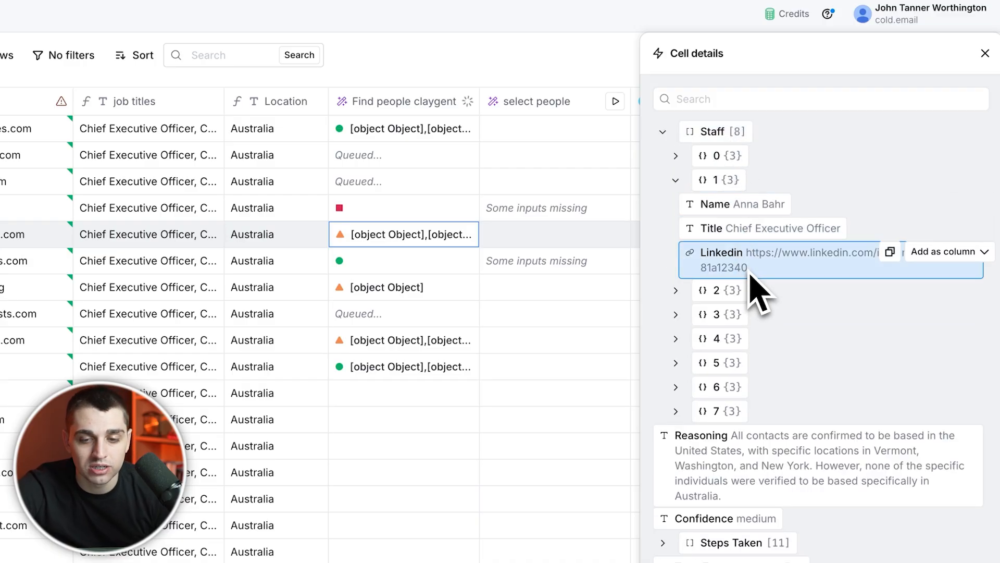
left_click(729, 180)
key("Escape")
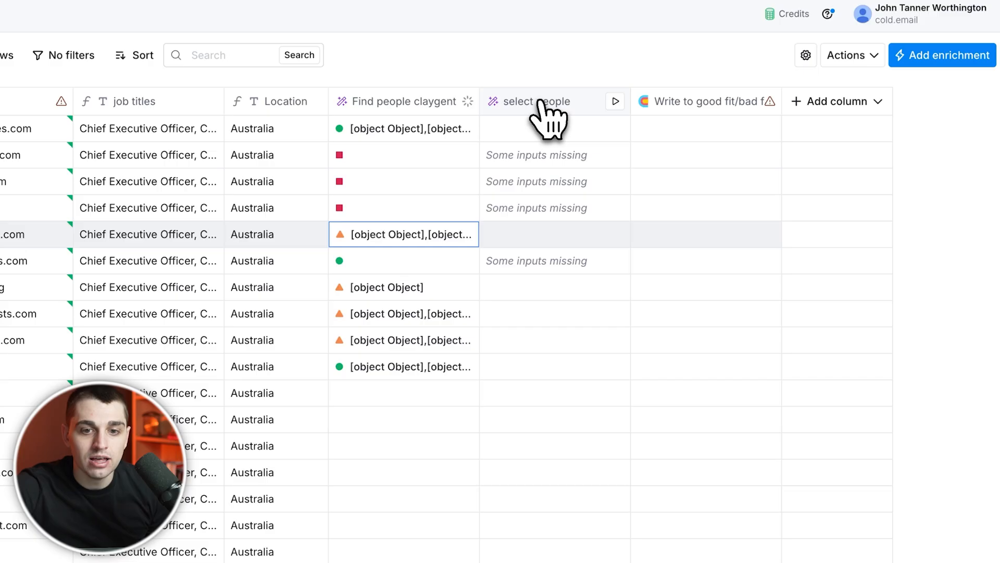
Run the select people column for all rows that haven't run or have errors
left_click(542, 102)
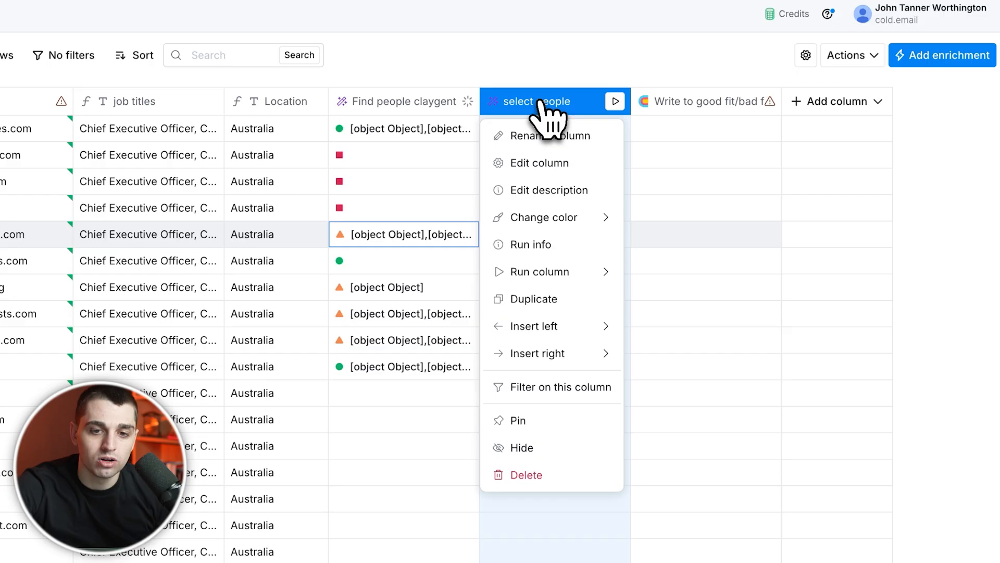
mouse_move(557, 271)
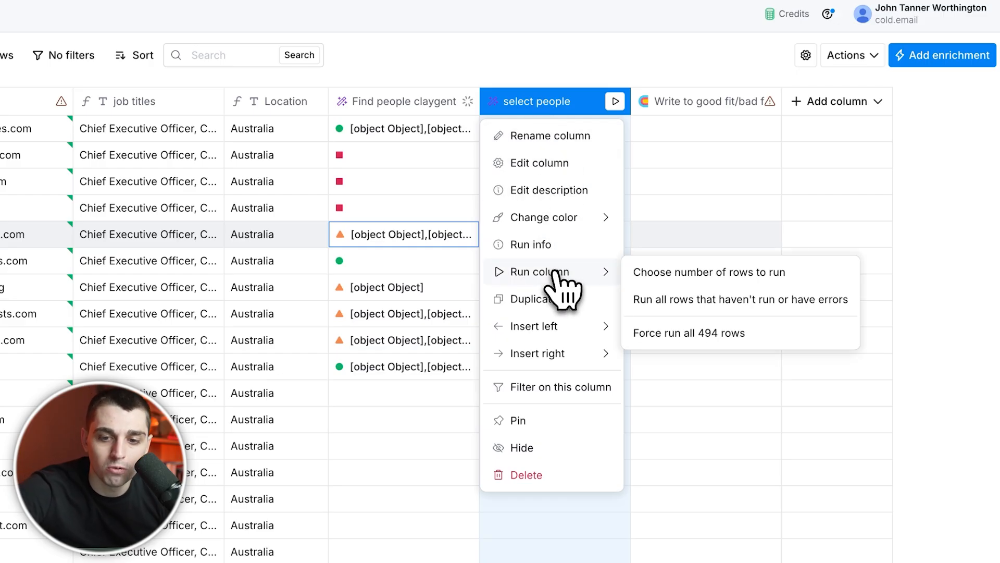
left_click(657, 300)
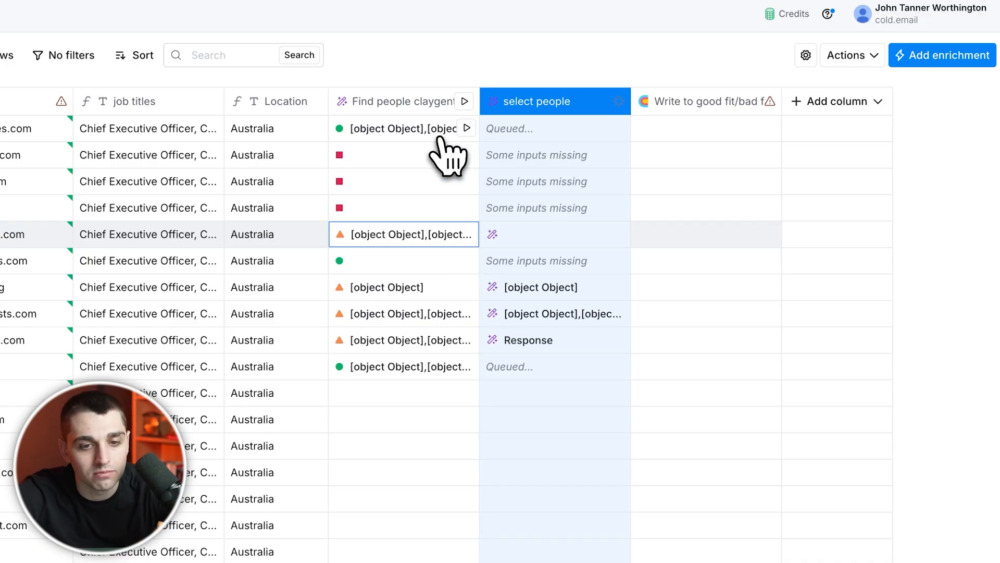
Check the first row's claygent result and the full text of its job titles cell
left_click(441, 138)
double_click(175, 137)
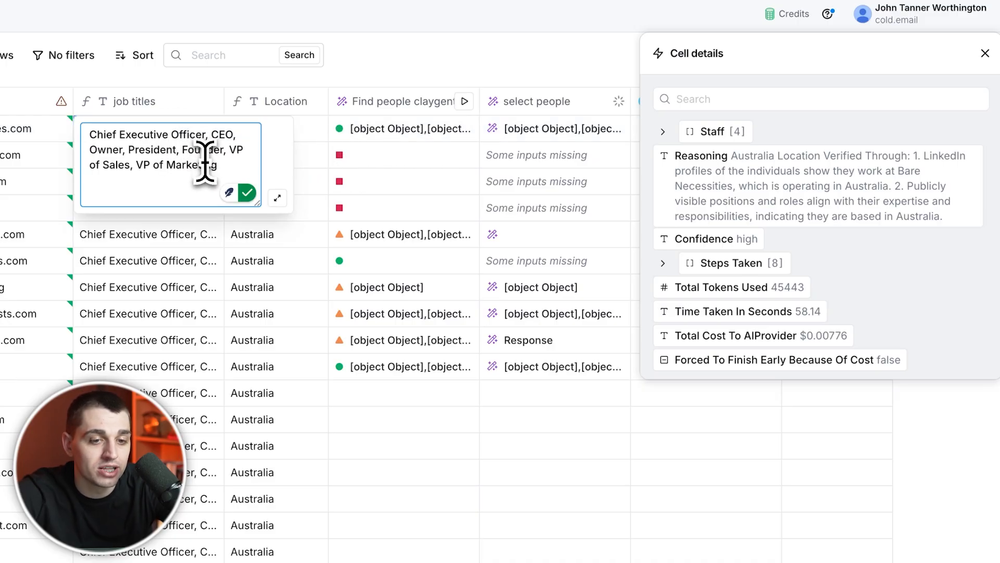
left_click_drag(213, 166, 134, 155)
left_click(134, 155)
Review the select people prompt, the first row's Staff results and the full text of its job titles cell
left_click(547, 101)
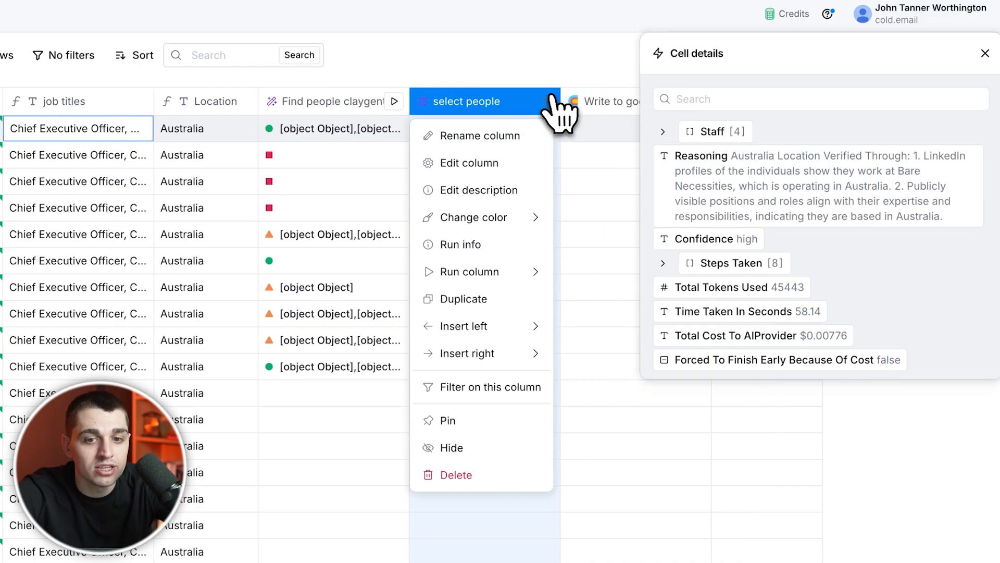
left_click(388, 162)
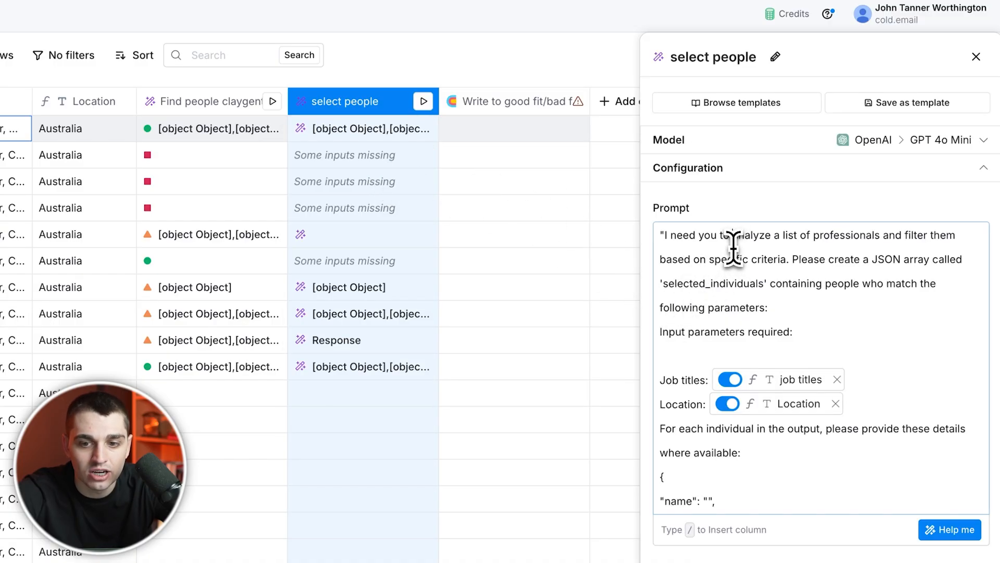
left_click(234, 129)
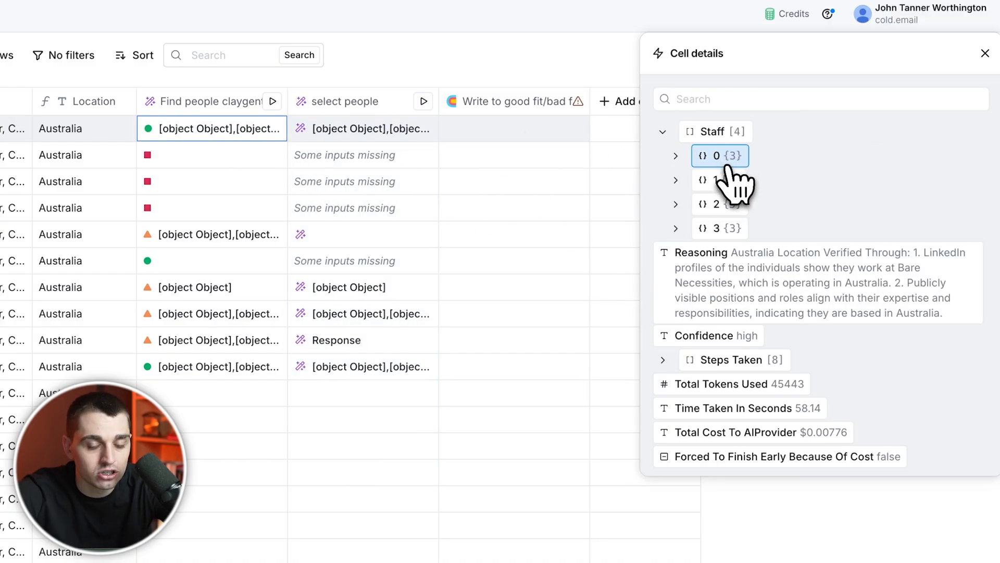
double_click(5, 128)
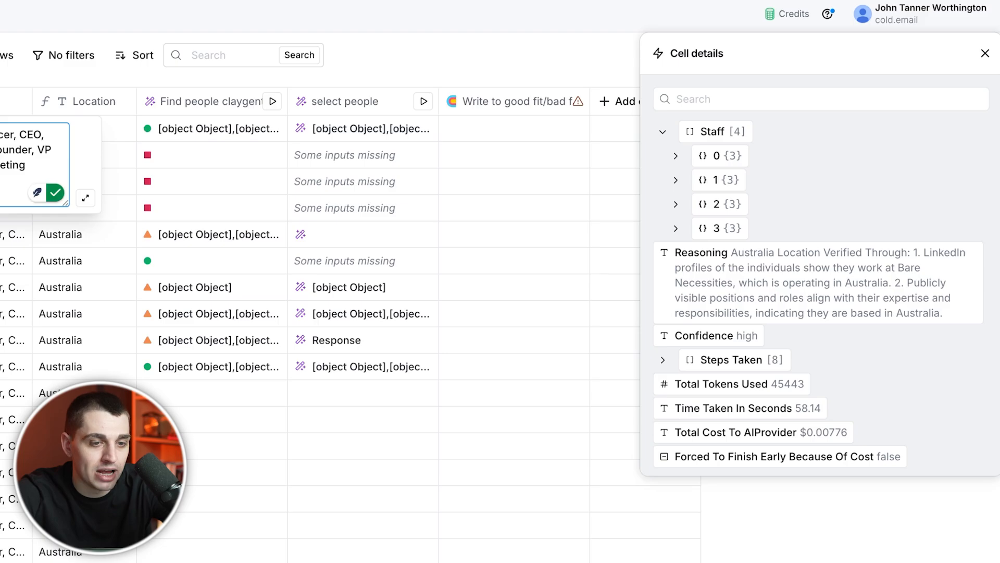
Inspect the fifth row's claygent result and its Staff entries, check the same row's select people result, and close the cell details
left_click(235, 234)
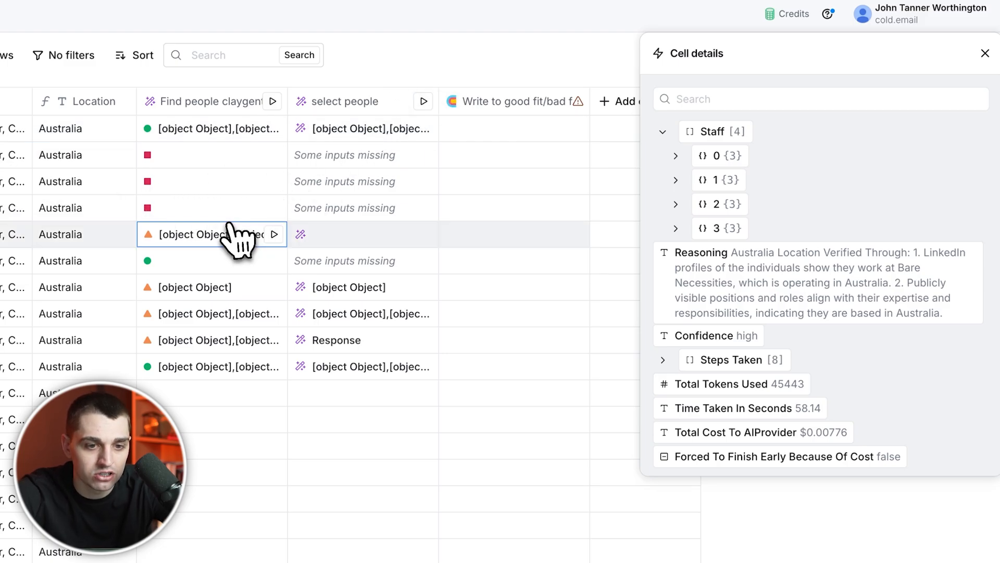
left_click(679, 155)
left_click(677, 252)
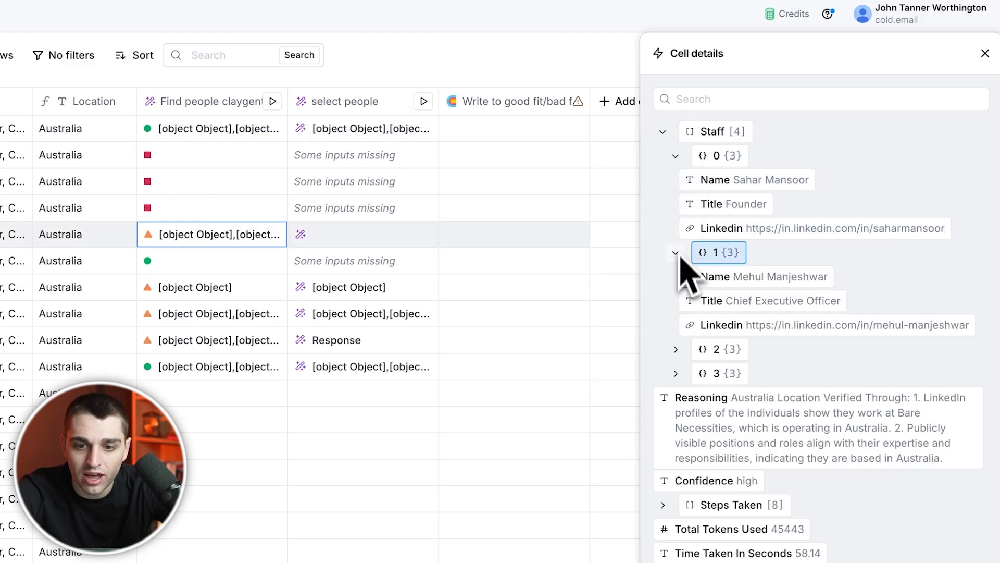
left_click(677, 349)
left_click(336, 263)
left_click(337, 237)
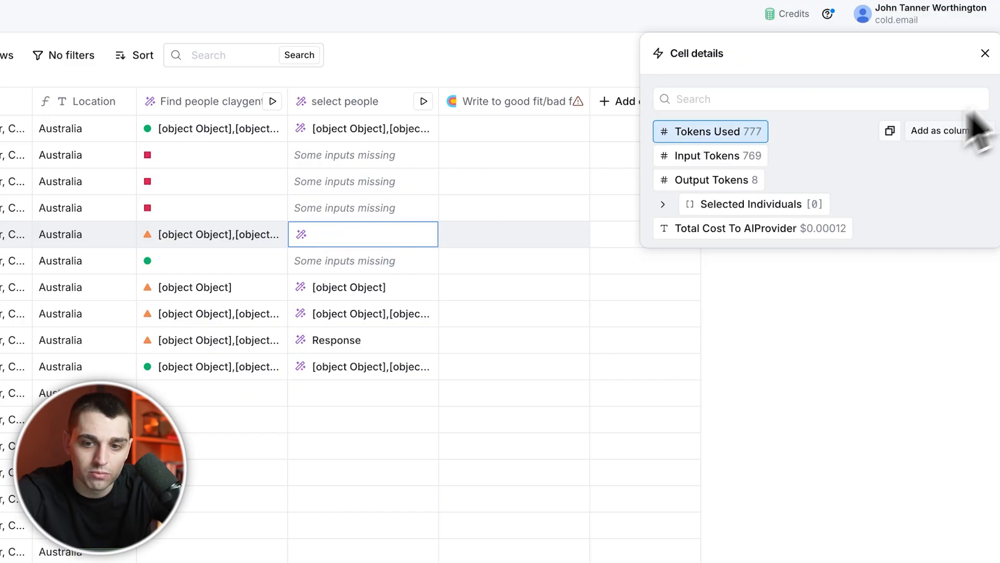
left_click(984, 54)
left_click(719, 103)
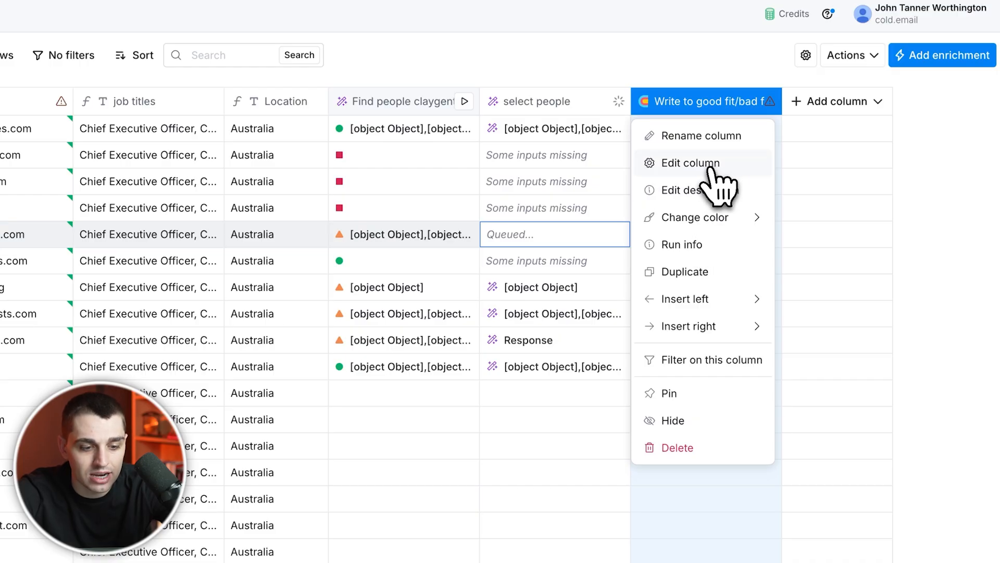
key("Escape")
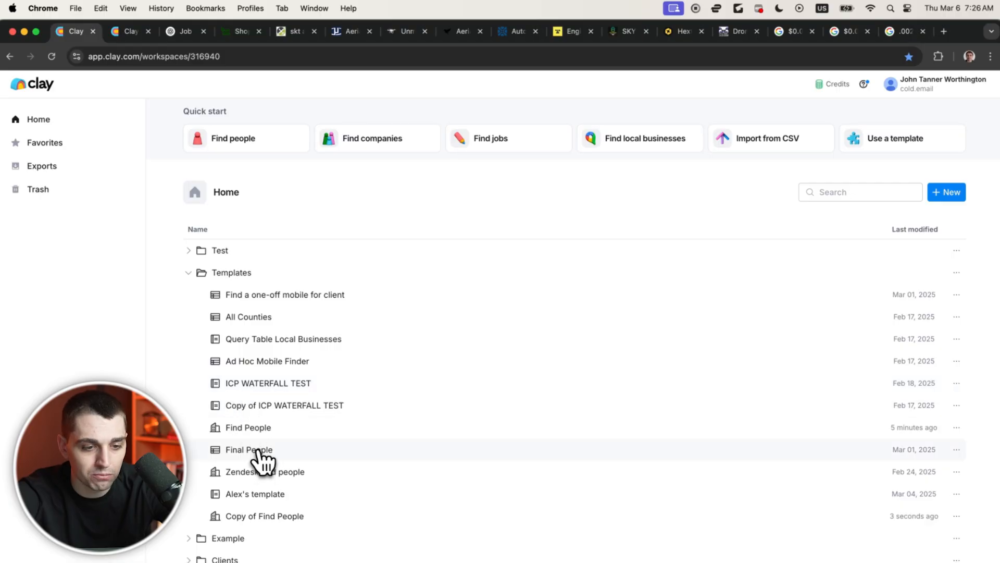
Share the Final People table from the Templates folder as a template and open its public link in another browser tab
left_click(258, 451)
left_click(870, 103)
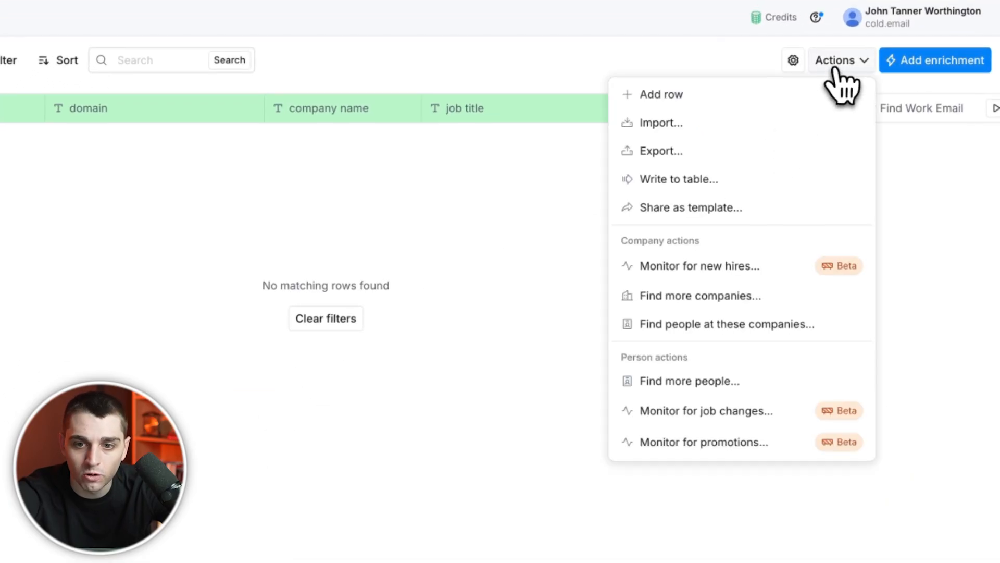
left_click(774, 209)
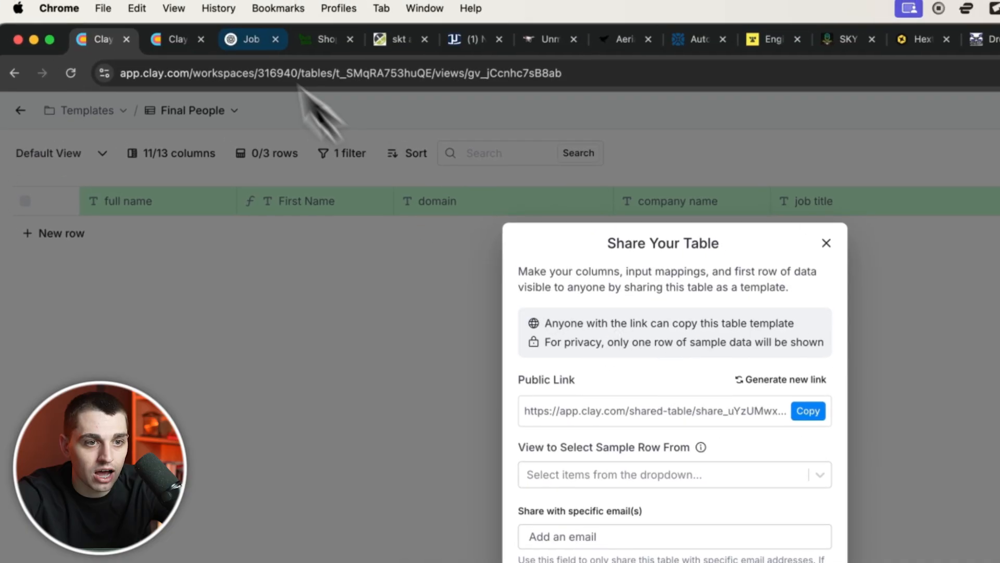
left_click(260, 42)
left_click(263, 72)
type("app.clay.com/shared-table/share_uYzUMwxUSsqb")
key("Return")
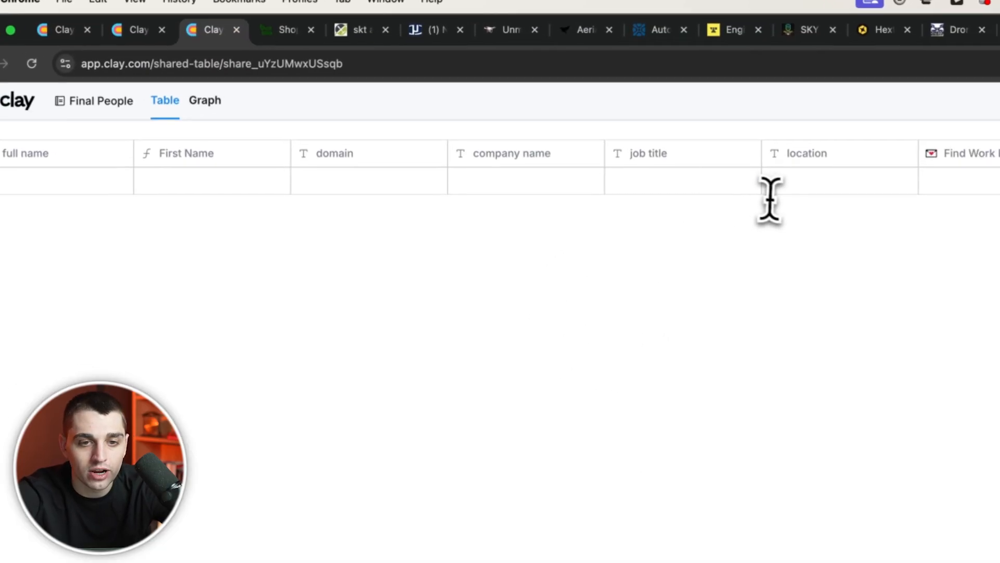
Create a table from the shared Final People template in the cold.email workspace
left_click(840, 21)
left_click(383, 258)
left_click(518, 289)
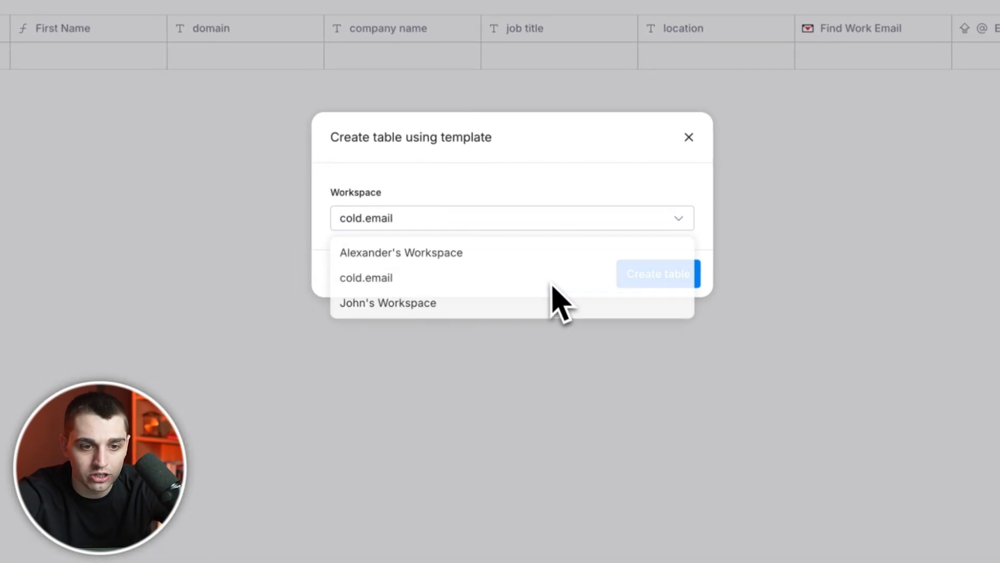
left_click(607, 285)
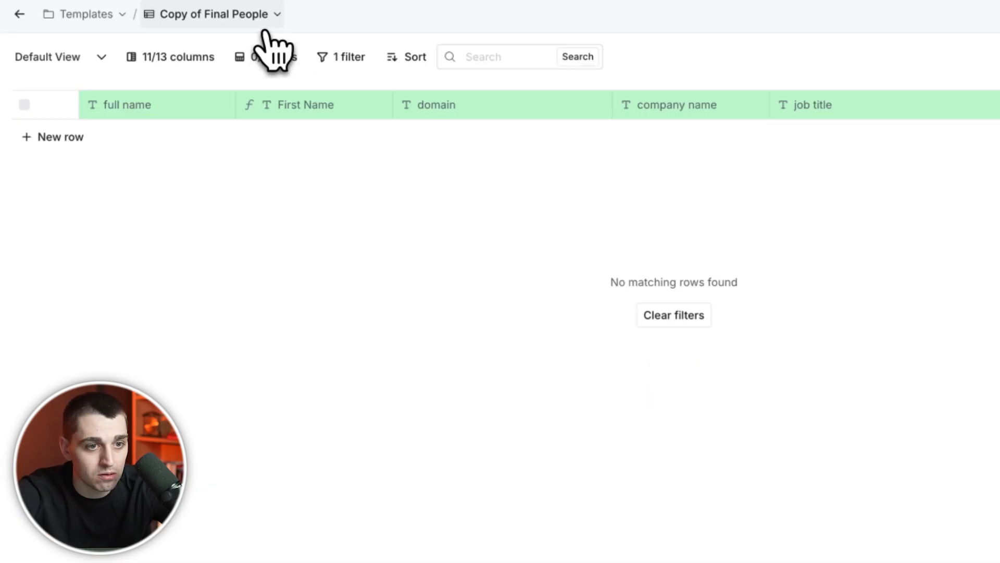
Move the Copy of Final People table into the shopify plus companies workbook
left_click(268, 16)
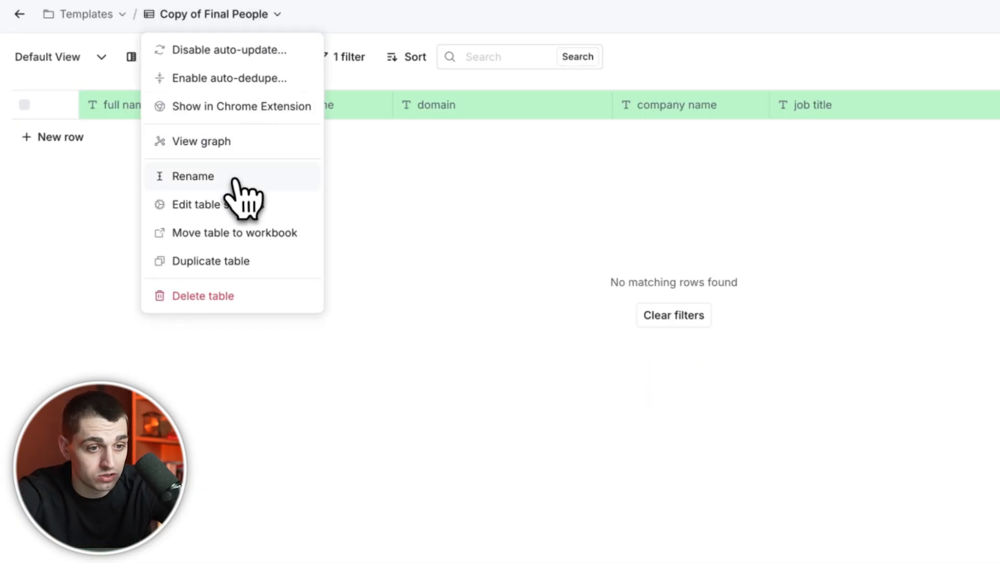
left_click(237, 232)
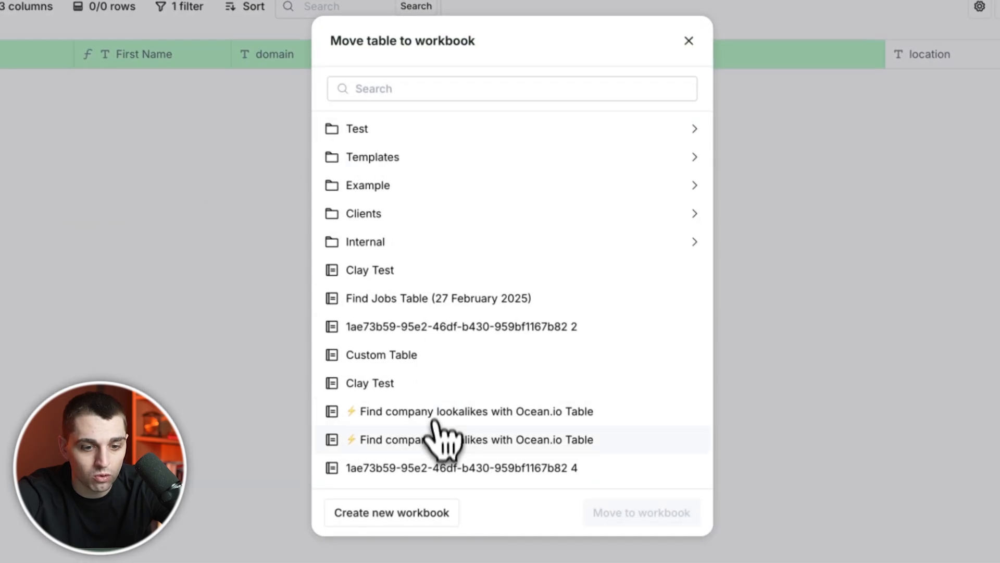
scroll(435, 425, "down", 1)
key("Escape")
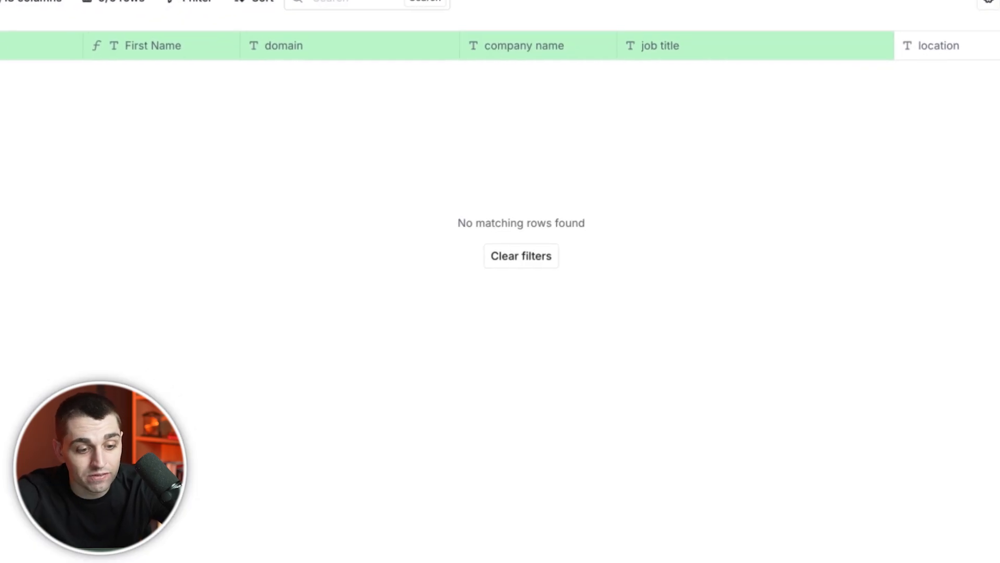
Rename the Copy of Final People table to Final People
left_click(406, 544)
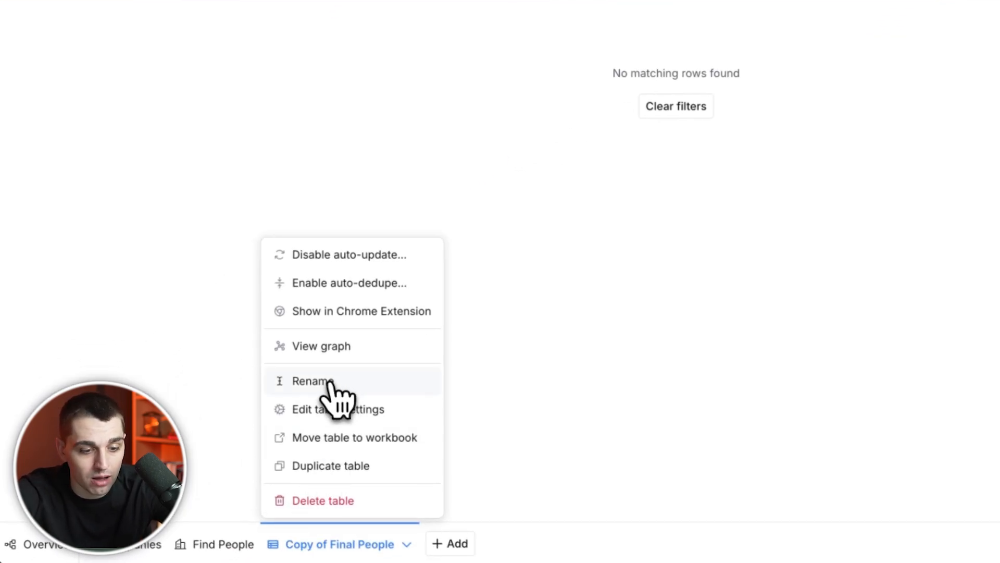
left_click(330, 384)
type("Fona")
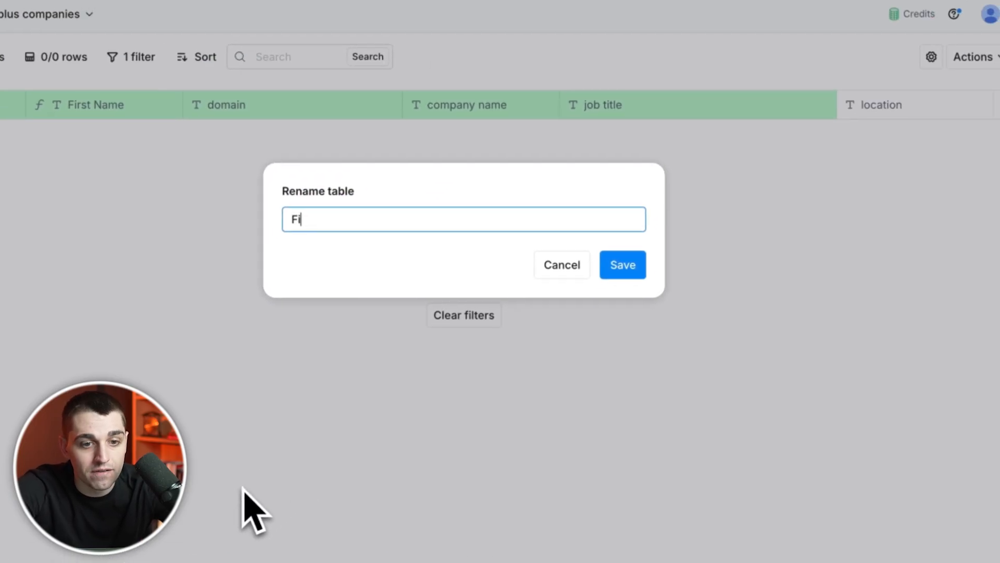
key("Return")
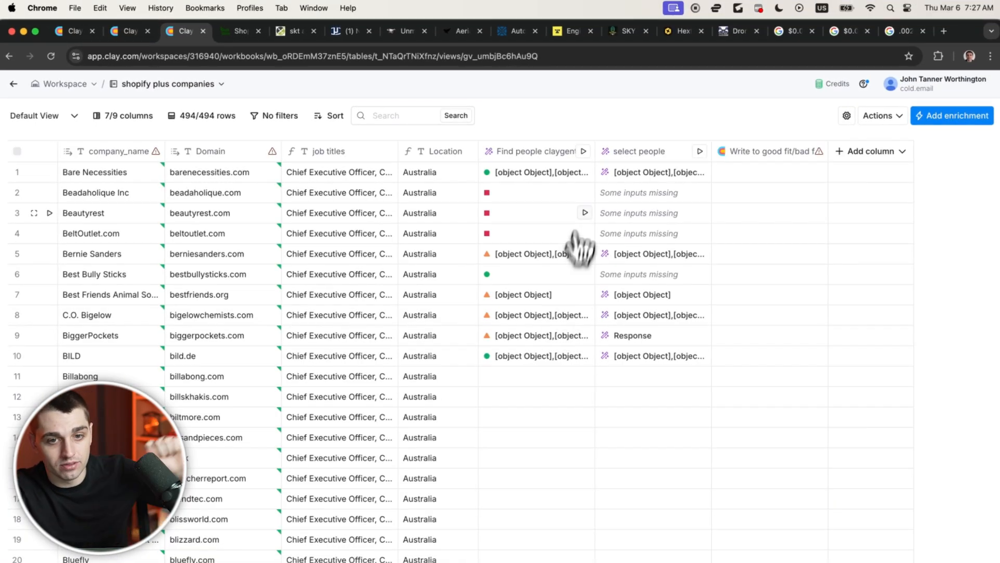
Inspect the Selected Individuals entries in the Bare Necessities row's select people result, and close the cell details
left_click(635, 180)
left_click(702, 205)
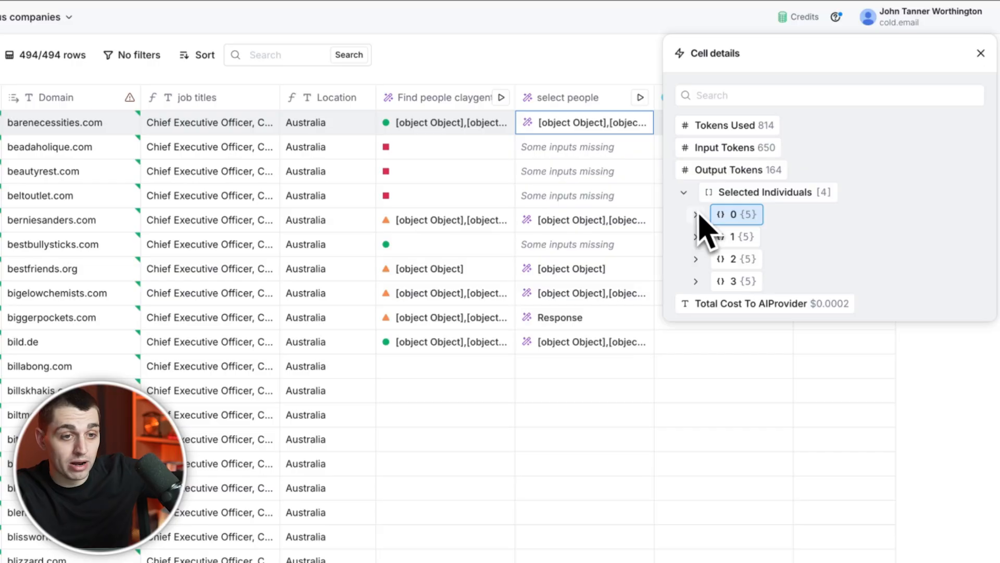
left_click(696, 233)
left_click(694, 370)
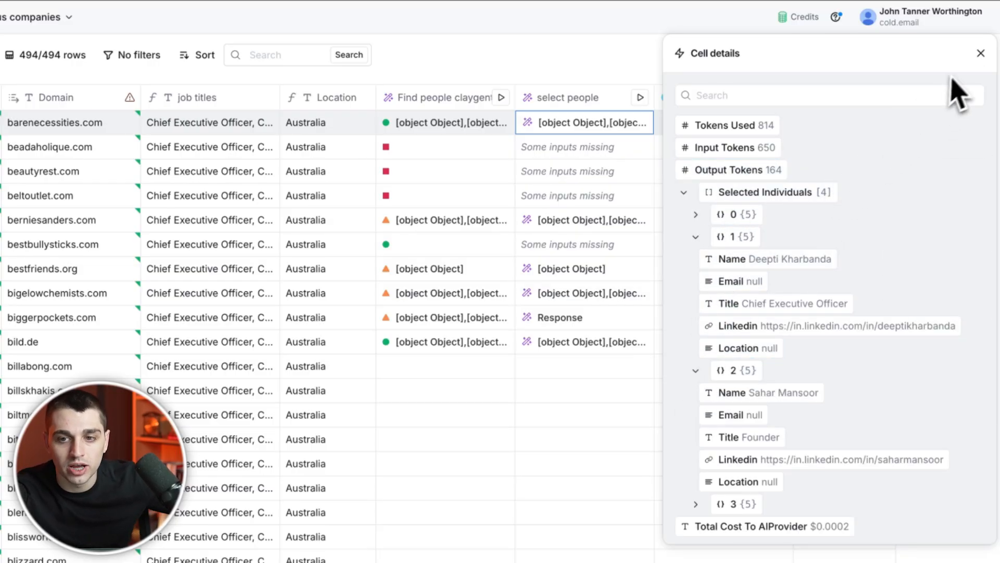
left_click(980, 53)
Edit the Write to good fit/bad fit table column so it writes to the workbook's Final People table
left_click(735, 98)
left_click(729, 153)
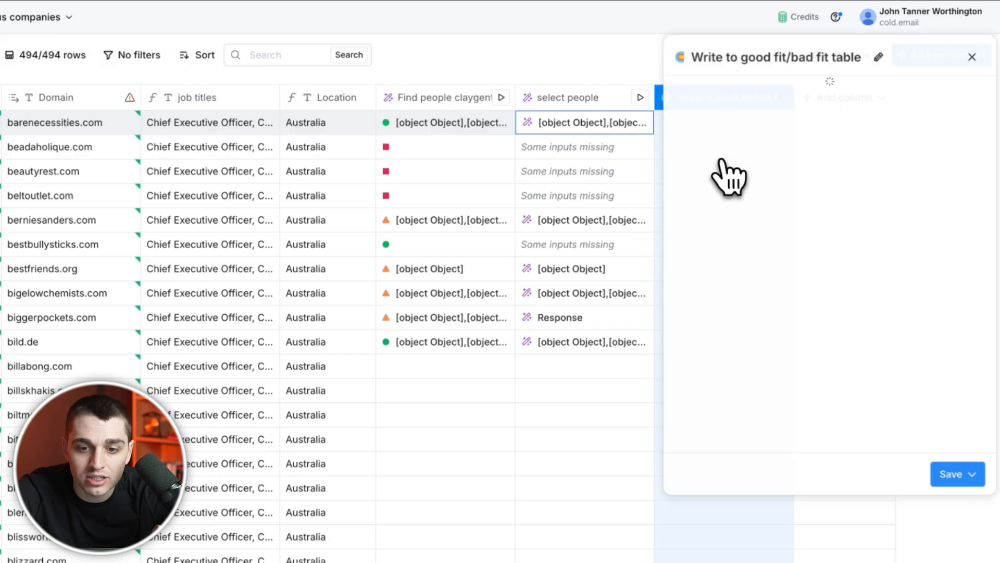
left_click(971, 313)
left_click(855, 316)
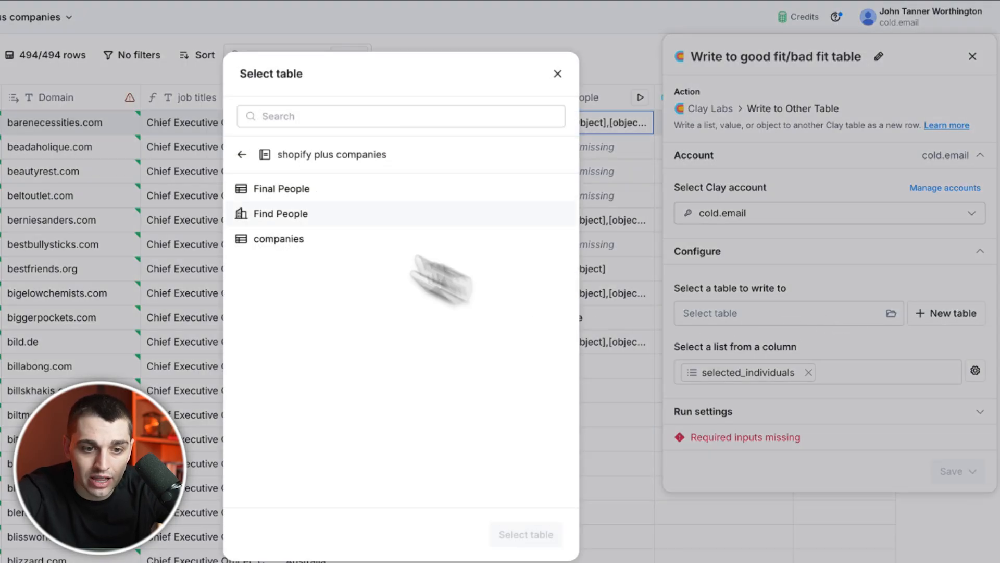
left_click(342, 189)
left_click(526, 534)
Check that the name and title values are mapped to Final People's full name and job title columns
scroll(748, 223, "down", 5)
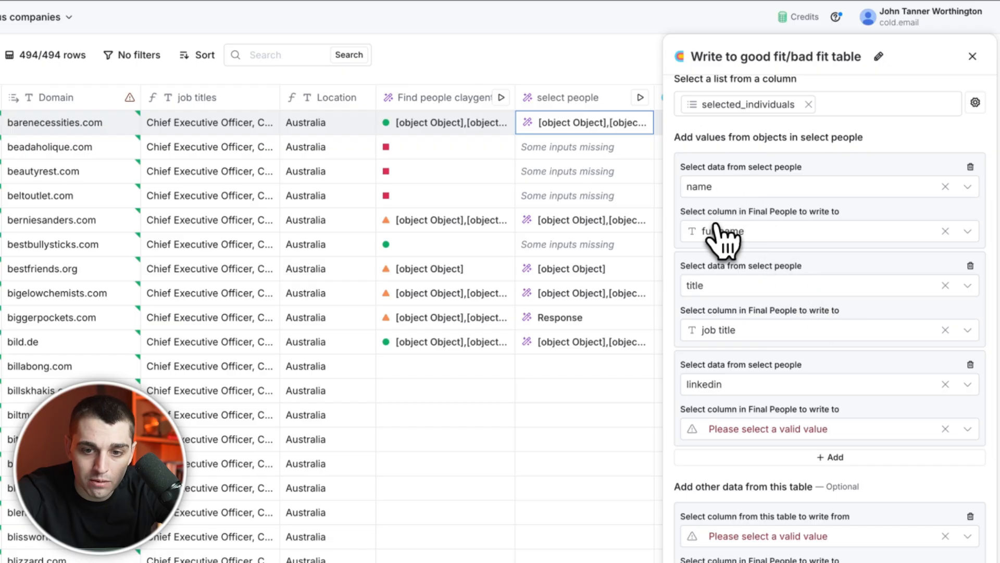
left_click(756, 190)
left_click(739, 219)
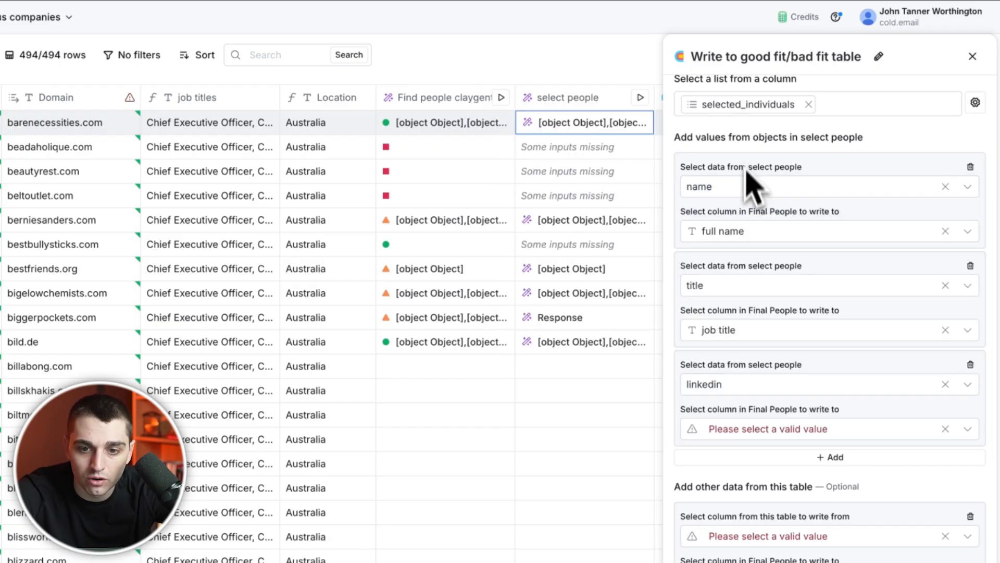
left_click(744, 285)
left_click(721, 359)
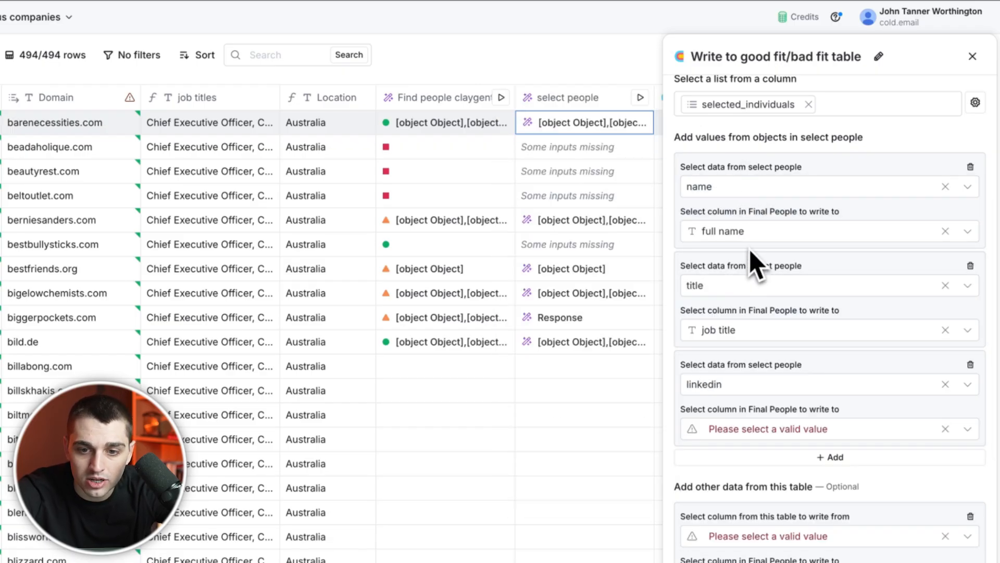
Delete the linkedin mapping and all the mappings under other data from this table
left_click(970, 364)
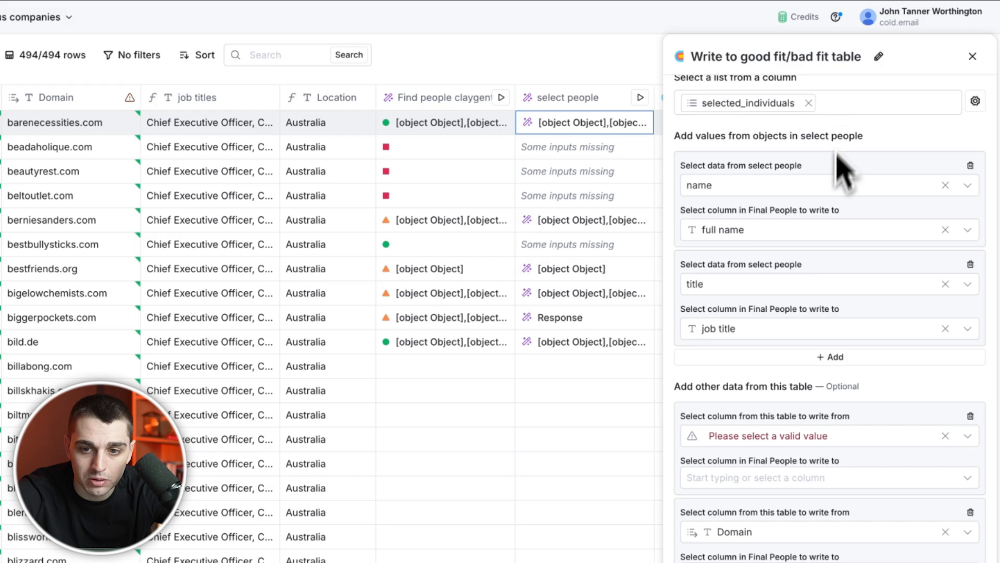
scroll(836, 156, "down", 4)
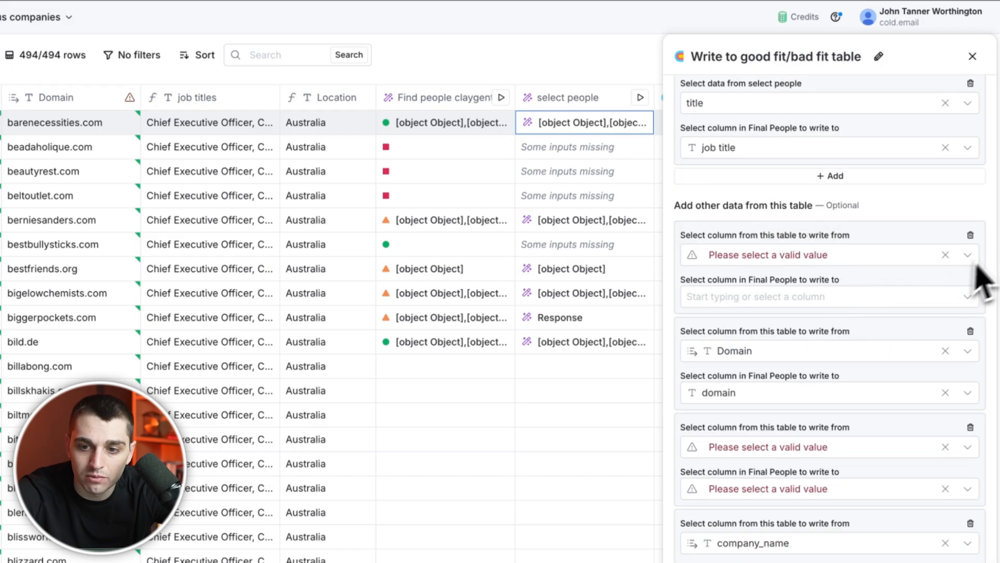
left_click(972, 235)
left_click(971, 235)
left_click(971, 233)
left_click(986, 286)
left_click(973, 312)
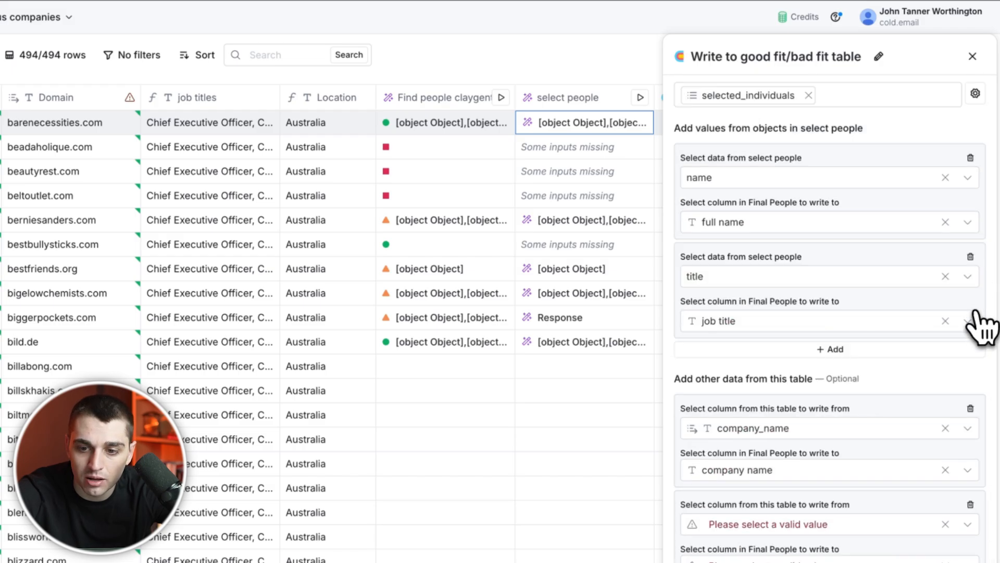
scroll(969, 389, "up", 4)
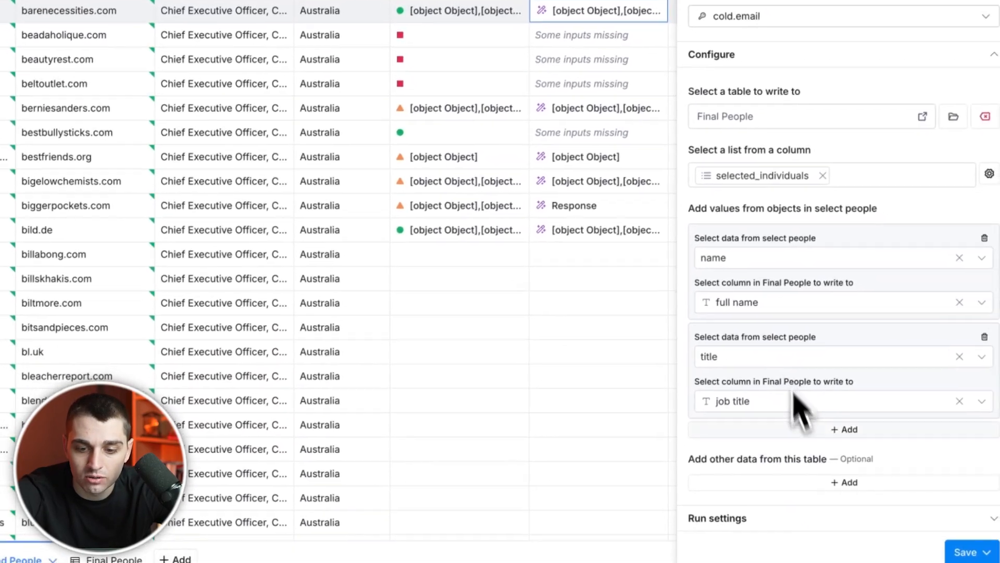
Add other data from this table that writes company_name to a new company_name column in Final People
left_click(794, 478)
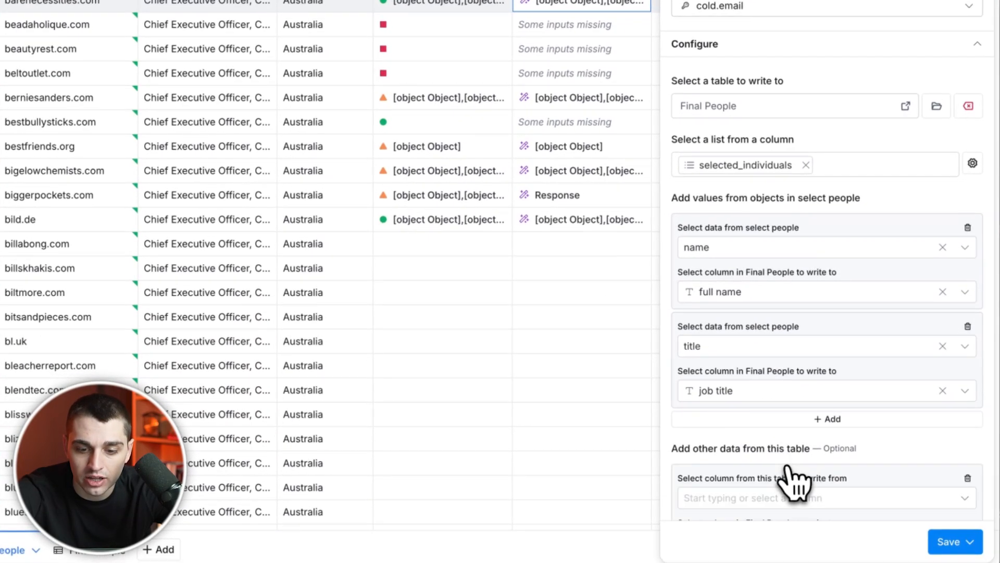
scroll(789, 490, "down", 2)
left_click(792, 404)
left_click(785, 427)
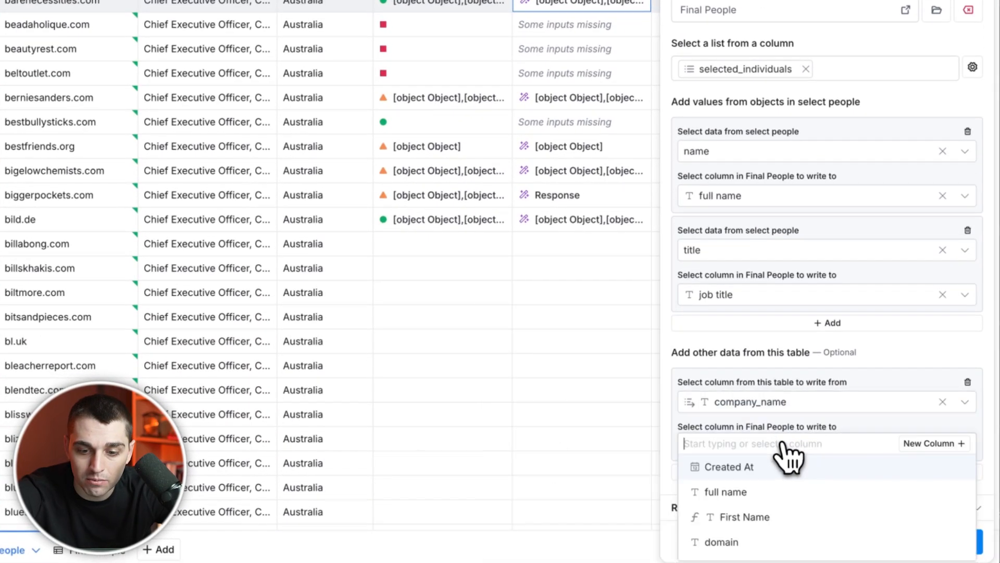
left_click(928, 446)
Add a second mapping that writes Domain to a new Domain column in Final People
left_click(828, 472)
scroll(828, 471, "down", 2)
left_click(819, 406)
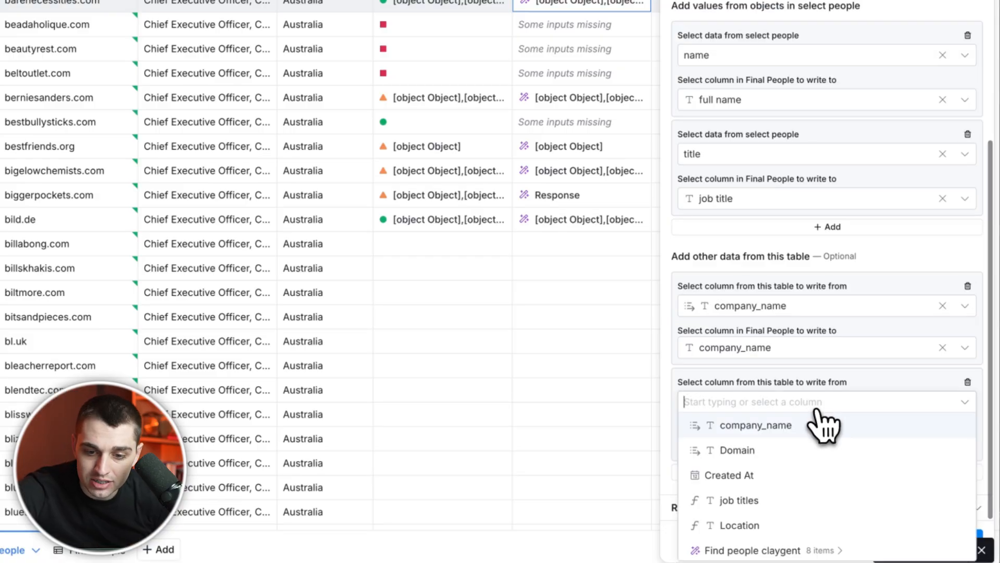
left_click(803, 455)
left_click(943, 440)
left_click(945, 443)
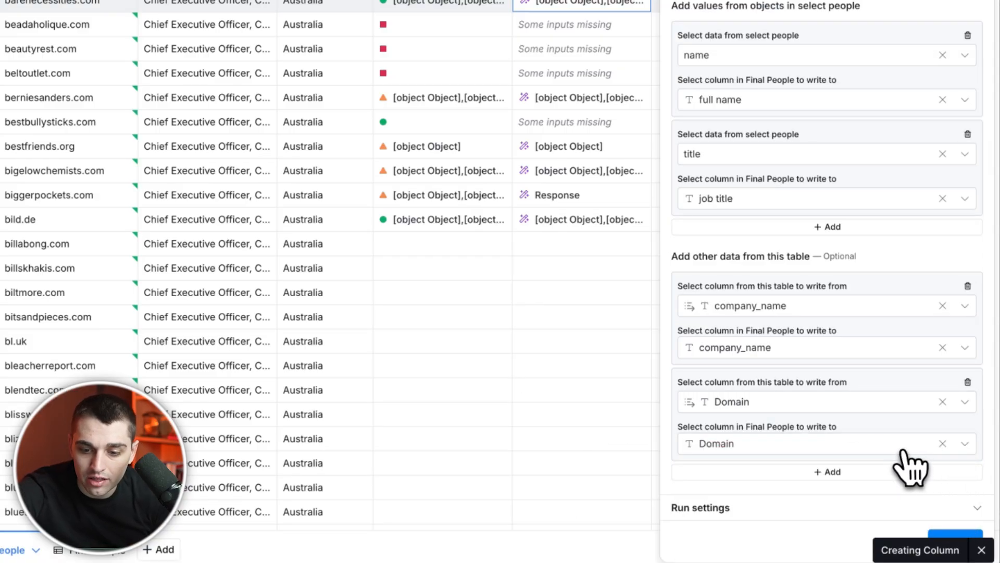
Save and run the write to Final People, and inspect the select people cell details for berniesanders.com and barenecessities.com
left_click(944, 540)
left_click(886, 454)
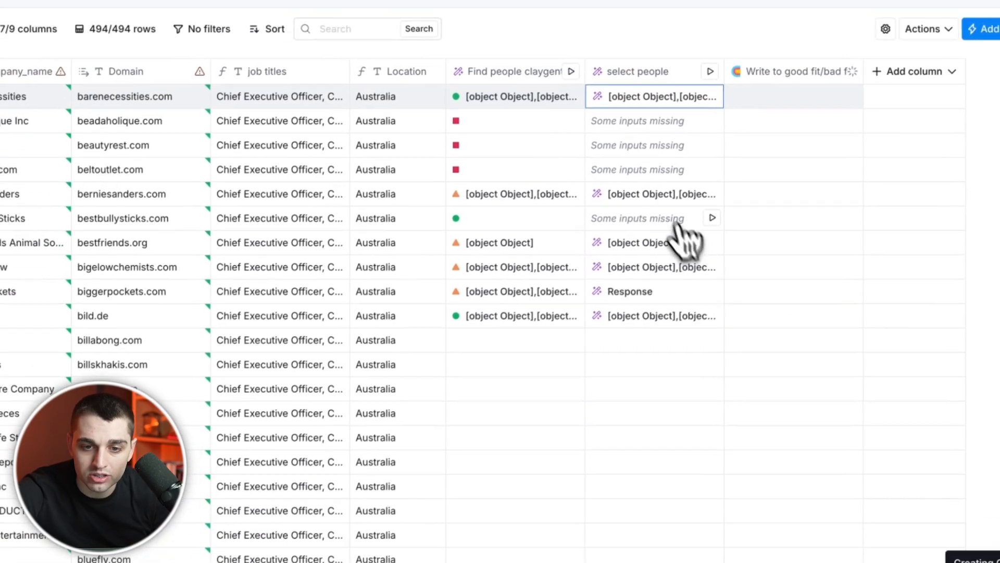
left_click(592, 97)
left_click(813, 194)
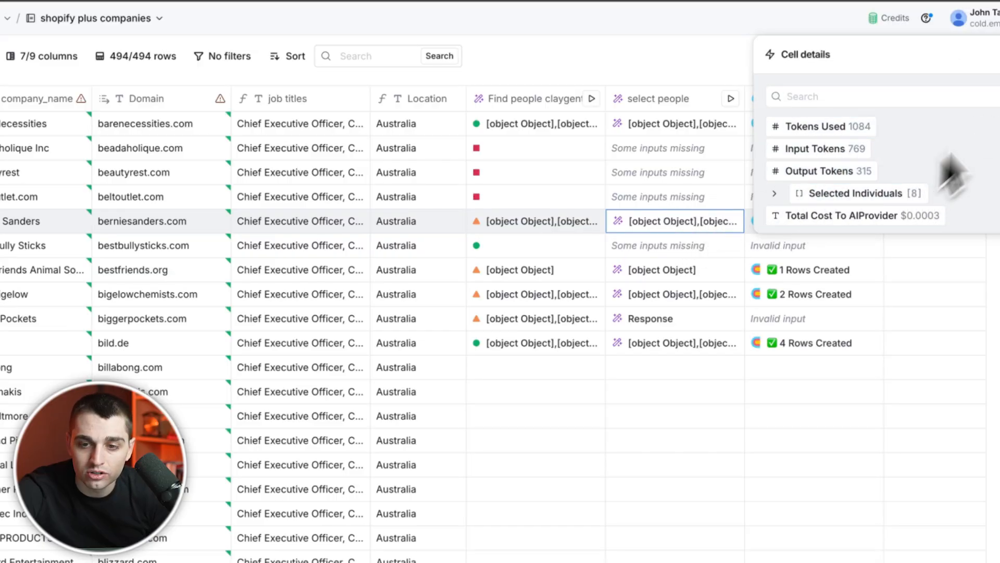
left_click(911, 254)
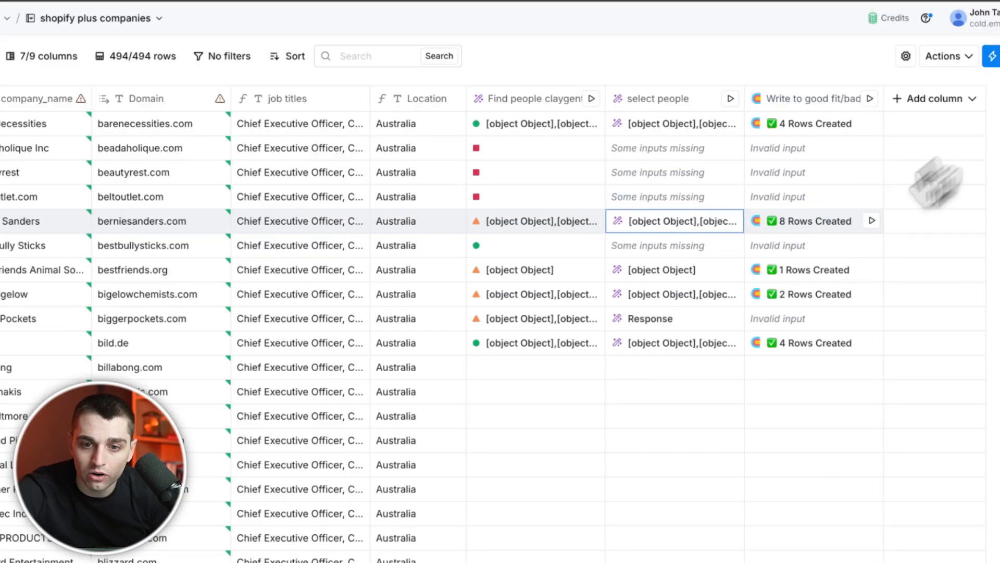
left_click(607, 125)
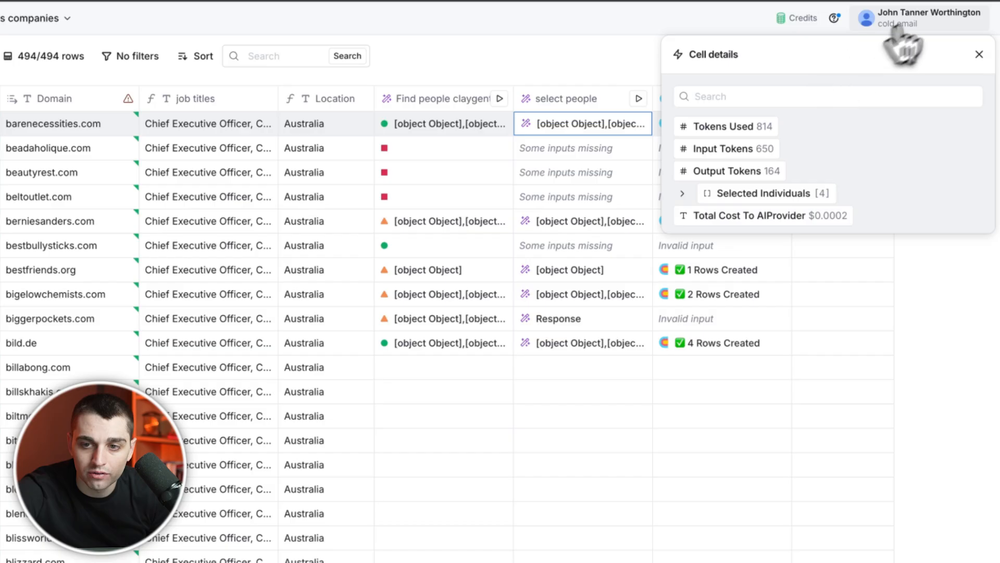
Open the Final People table and remove its filter so that all rows are listed
left_click(288, 549)
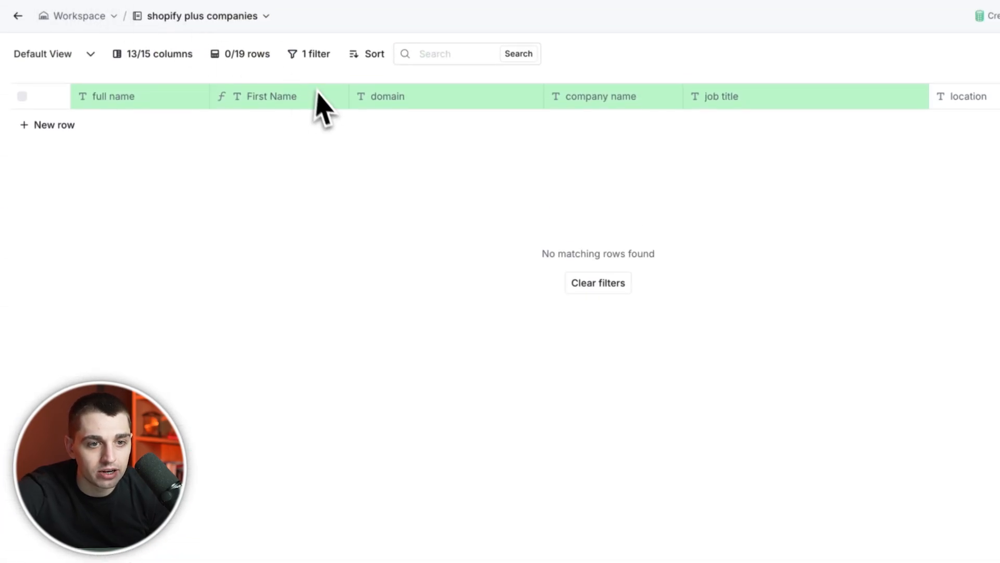
left_click(309, 54)
left_click(384, 89)
left_click(723, 433)
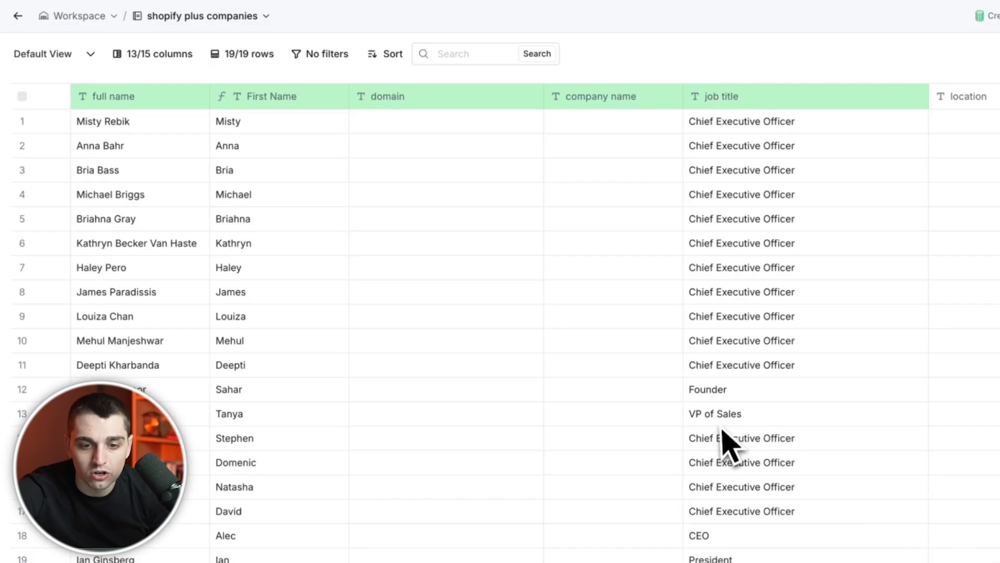
Move the new company_name and Domain columns to directly after First Name in Final People
left_click(273, 132)
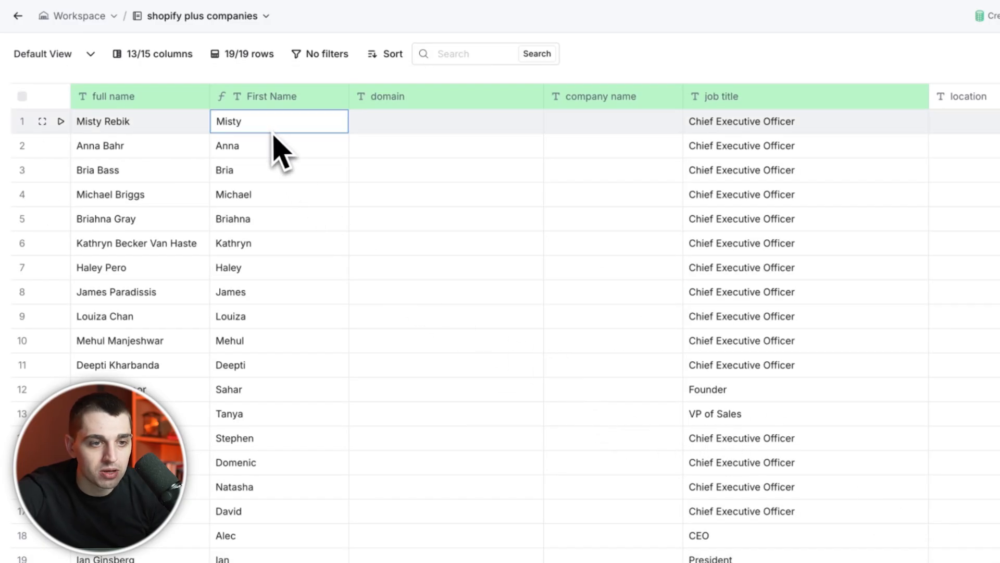
left_click(179, 129)
scroll(804, 208, "right", 15)
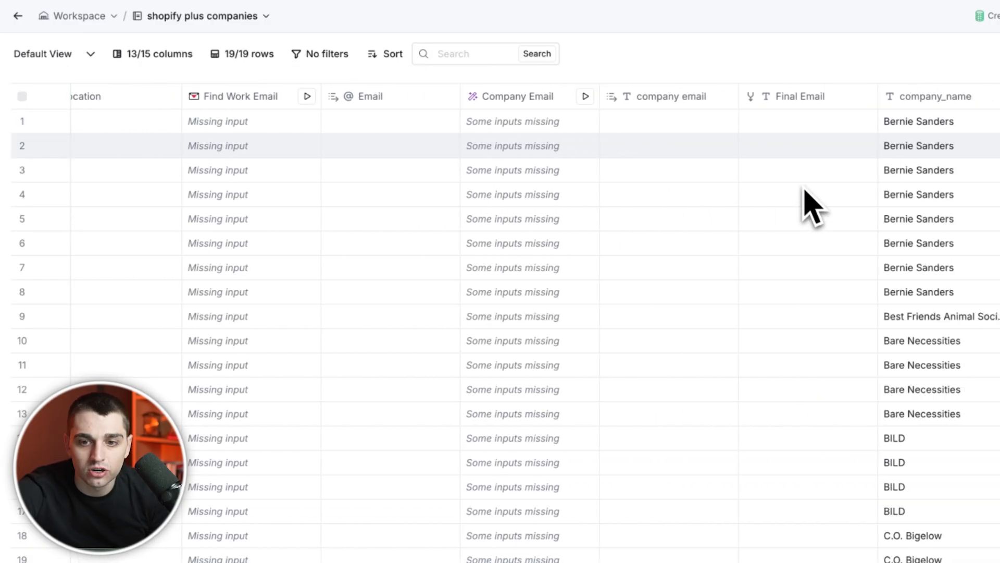
left_click_drag(892, 102, 438, 129)
scroll(715, 130, "right", 15)
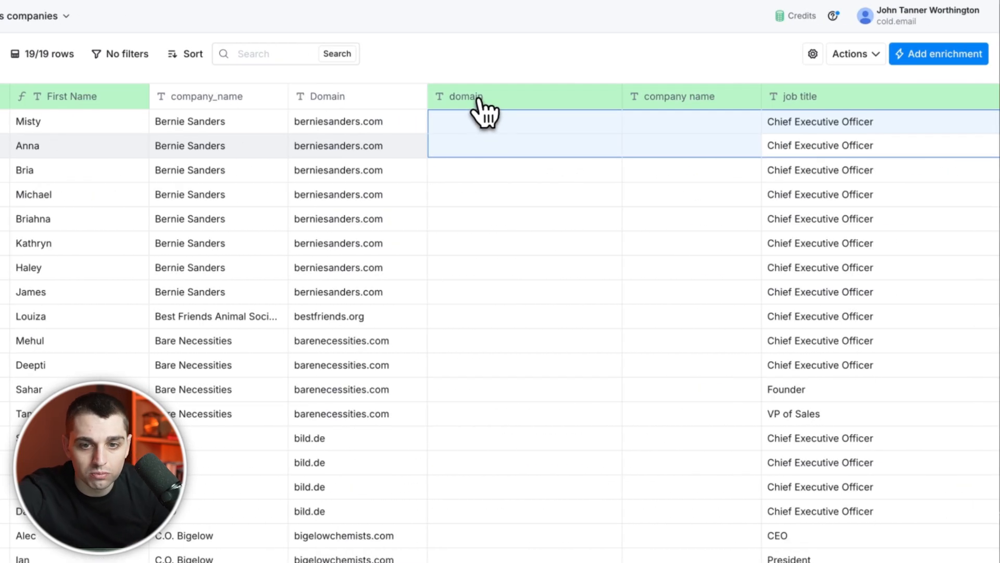
Delete the empty lowercase domain and company name columns from Final People
left_click(479, 101)
left_click(551, 100)
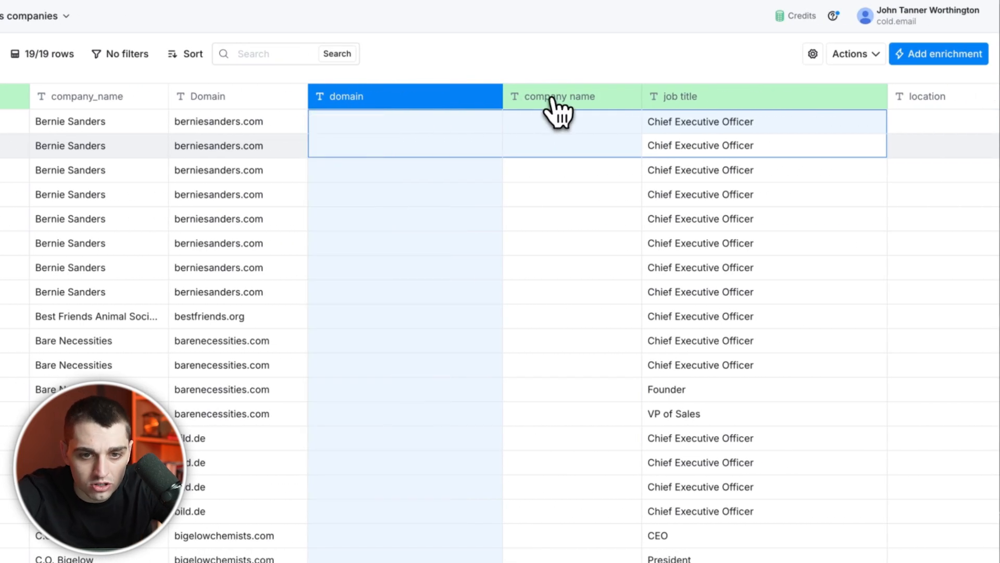
left_click(552, 100)
left_click(289, 99)
left_click(294, 111)
left_click(383, 107)
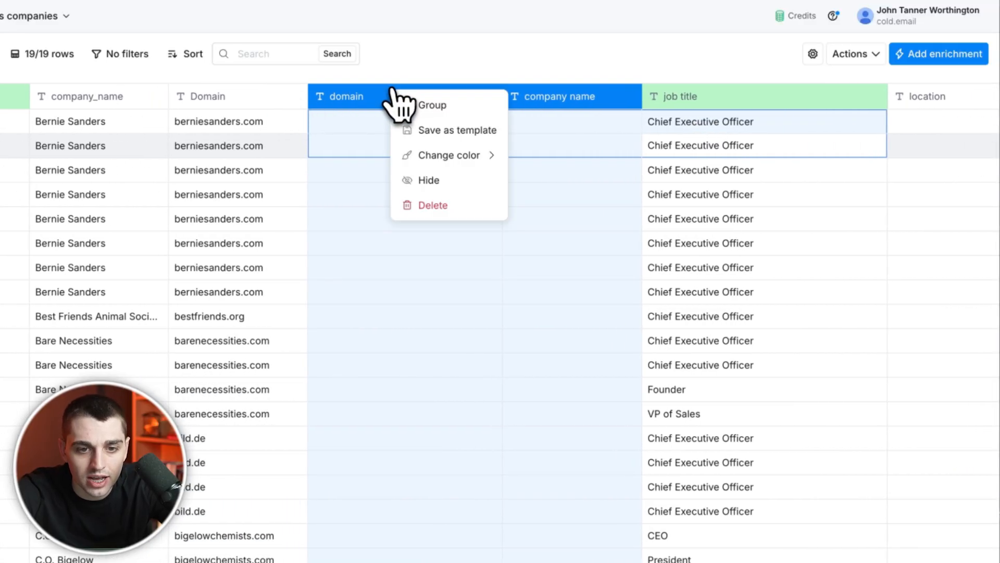
left_click(401, 179)
scroll(375, 311, "left", 2)
left_click(365, 148)
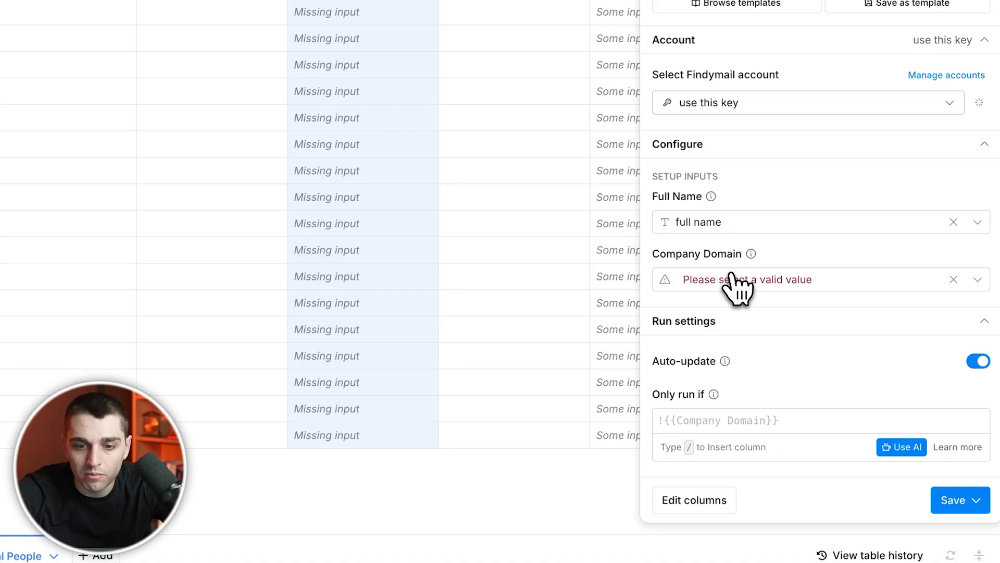
Set Find Work Email's Company Domain input to the Domain column, save it and run it on all 19 rows
left_click(730, 279)
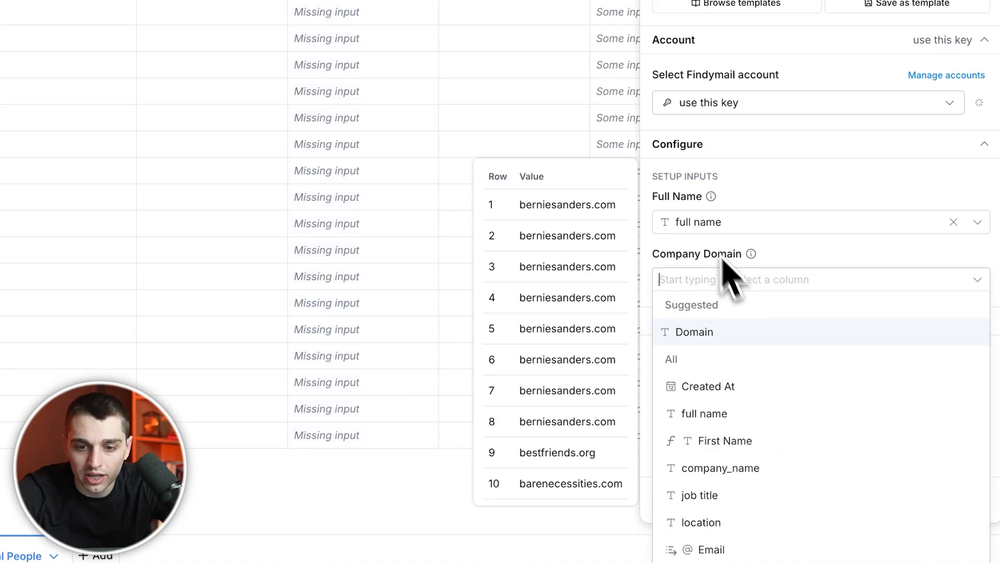
left_click(719, 340)
left_click(949, 513)
left_click(925, 435)
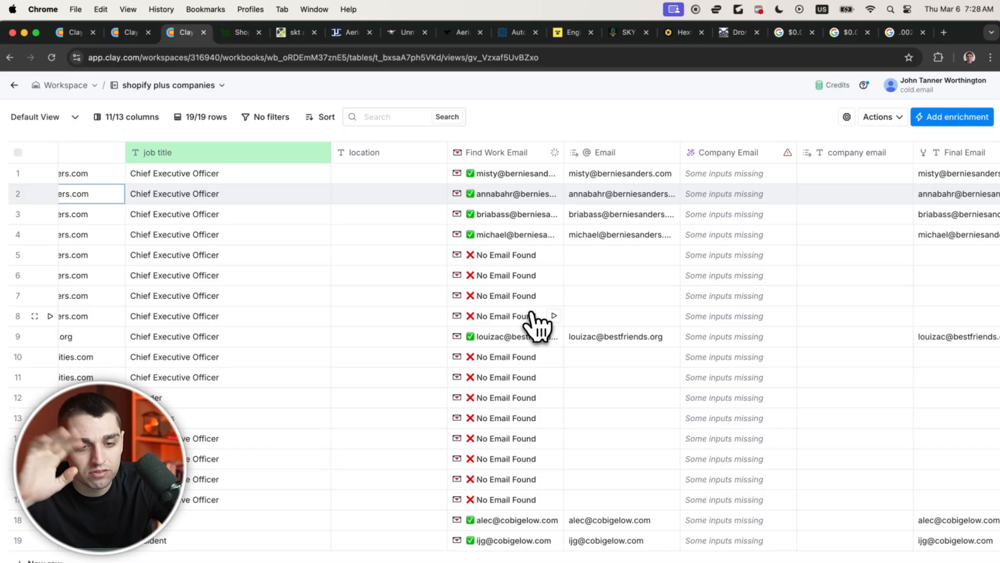
Replace the broken website reference in the Company Email prompt with the Domain column, and save and run the 19 rows in this view
left_click(751, 150)
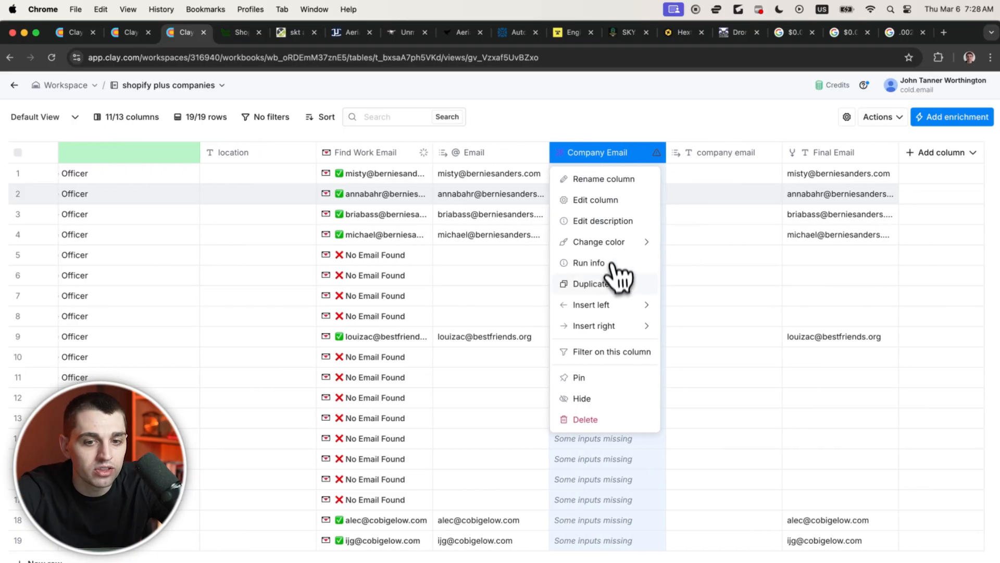
mouse_move(614, 307)
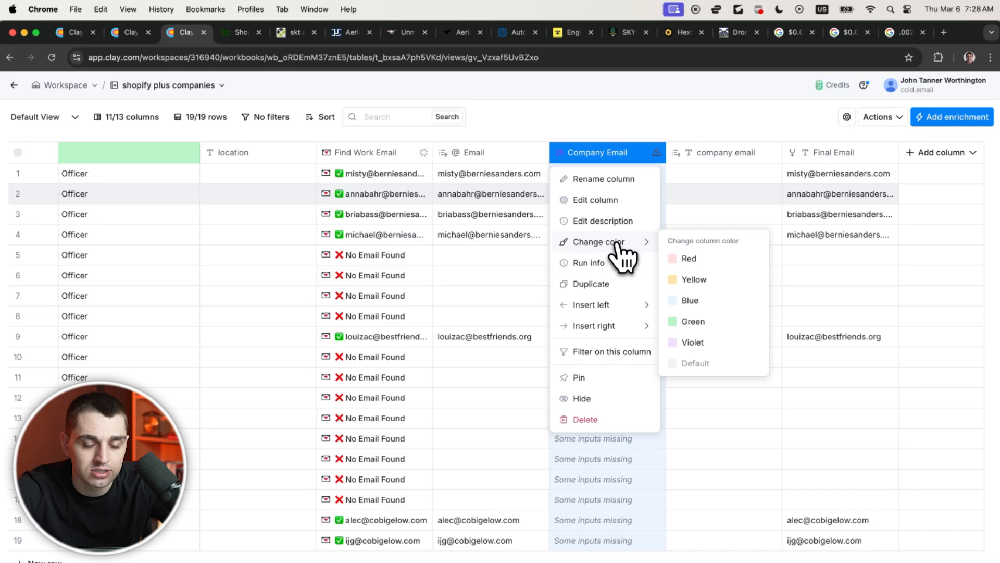
left_click(595, 200)
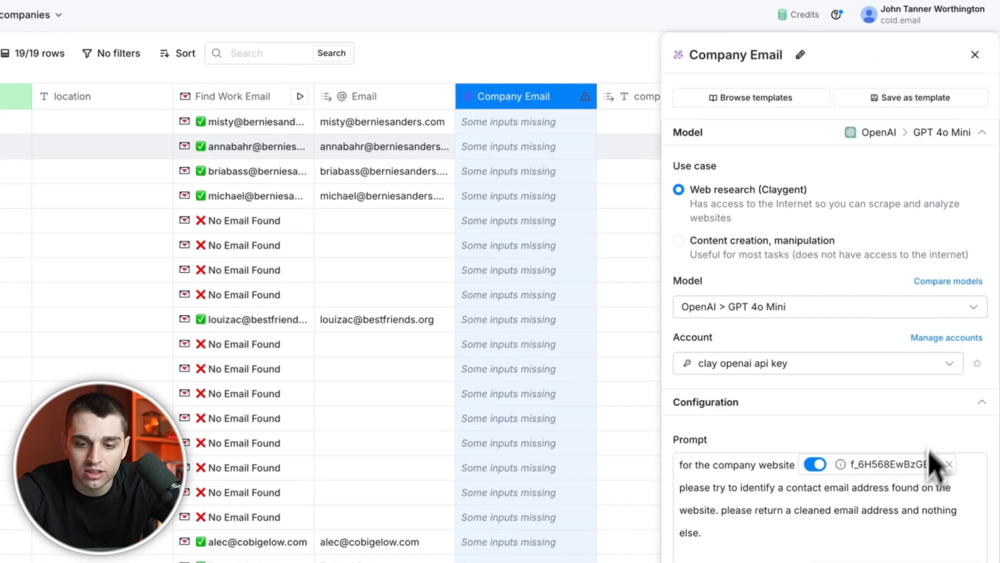
left_click(949, 484)
type("/")
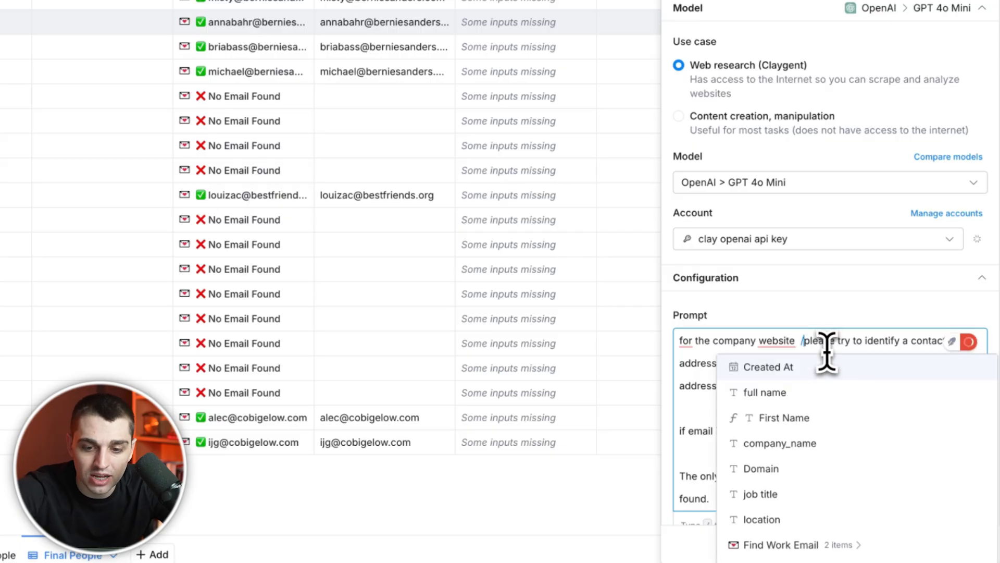
left_click(800, 472)
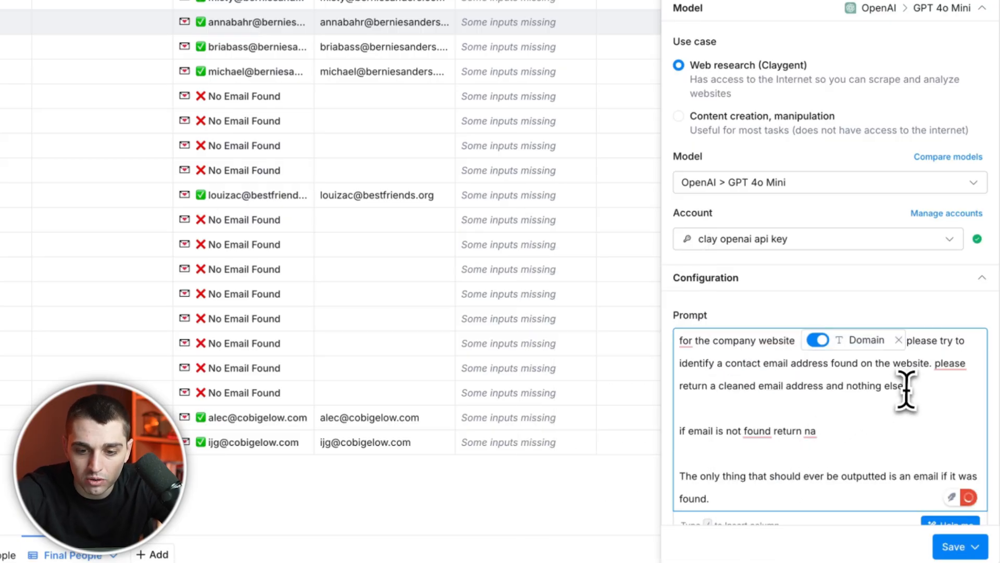
scroll(906, 391, "down", 3)
left_click(947, 545)
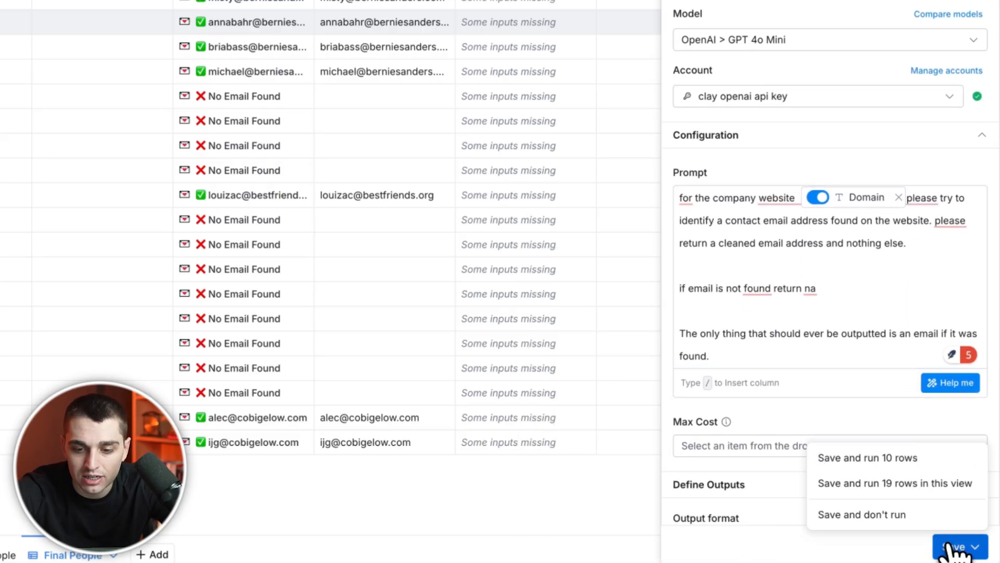
left_click(921, 492)
Review the Company Email column's output and run settings, including its Only run if condition
left_click(594, 97)
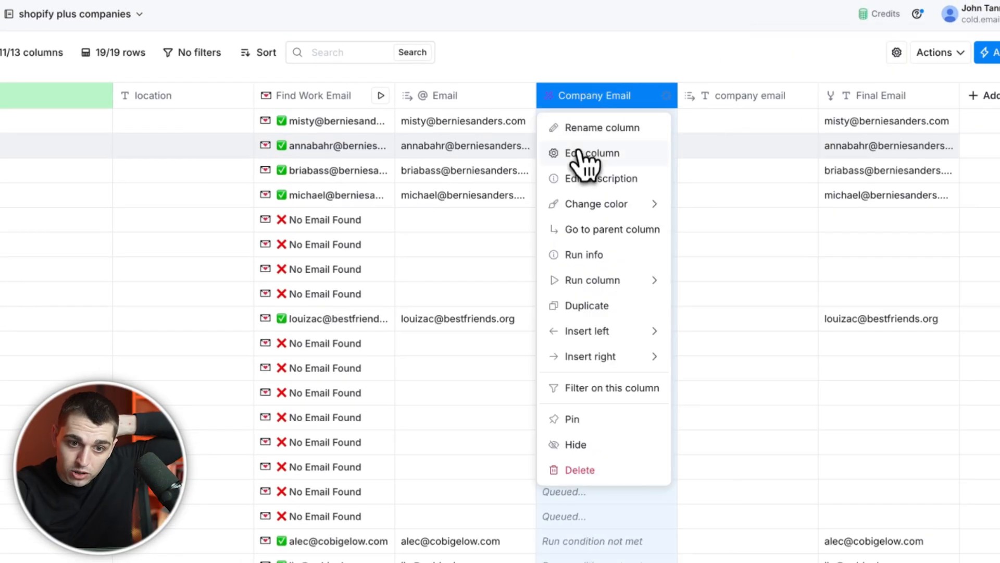
left_click(586, 154)
scroll(818, 306, "down", 4)
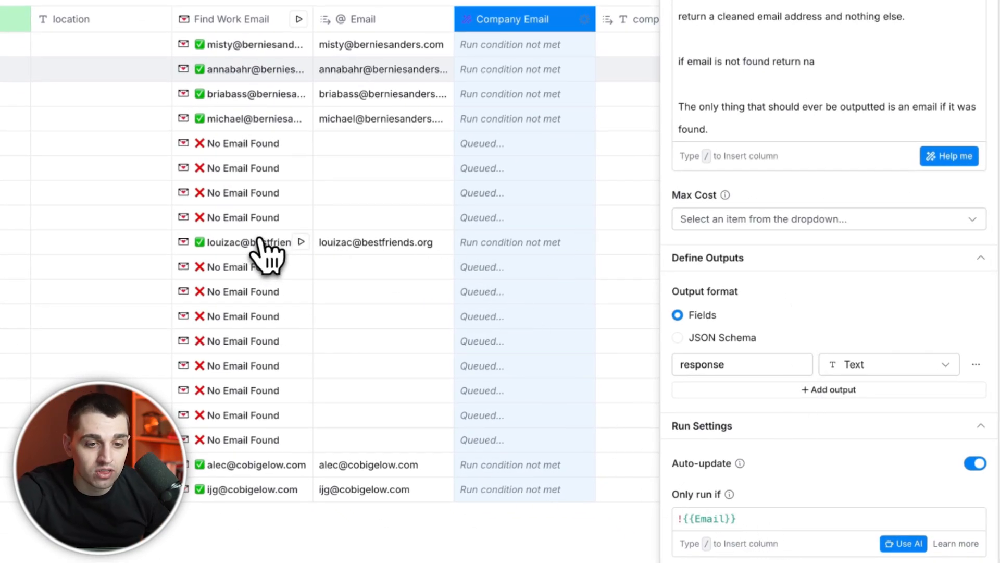
left_click(974, 10)
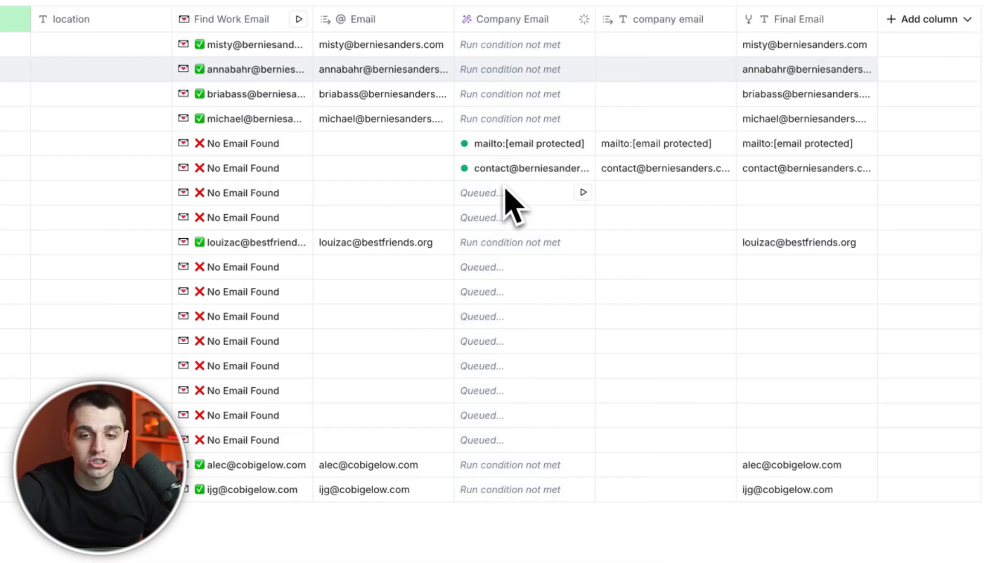
Compare the Final Email values with the Find Work Email and Company Email results across the rows
left_click(797, 154)
left_click(787, 231)
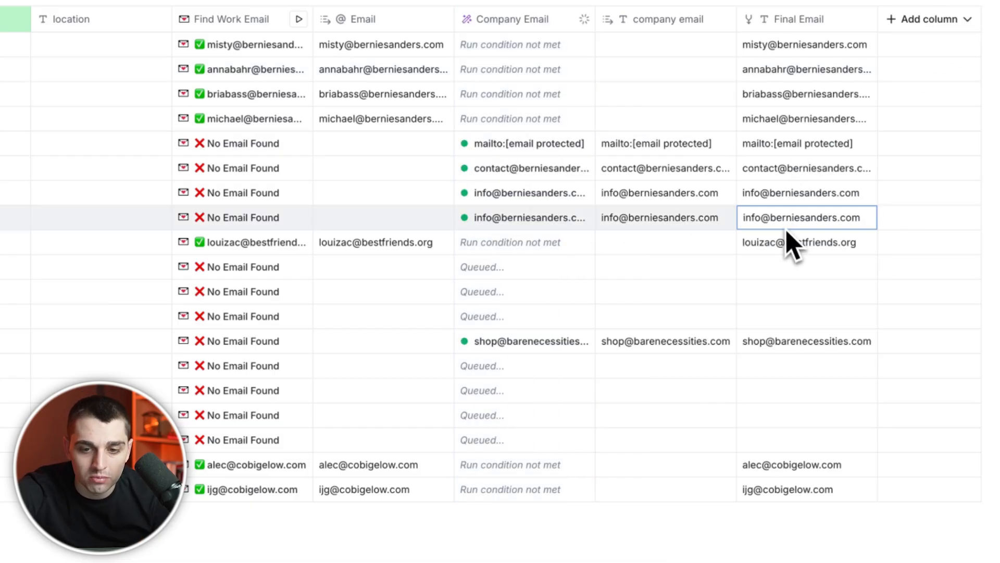
double_click(790, 201)
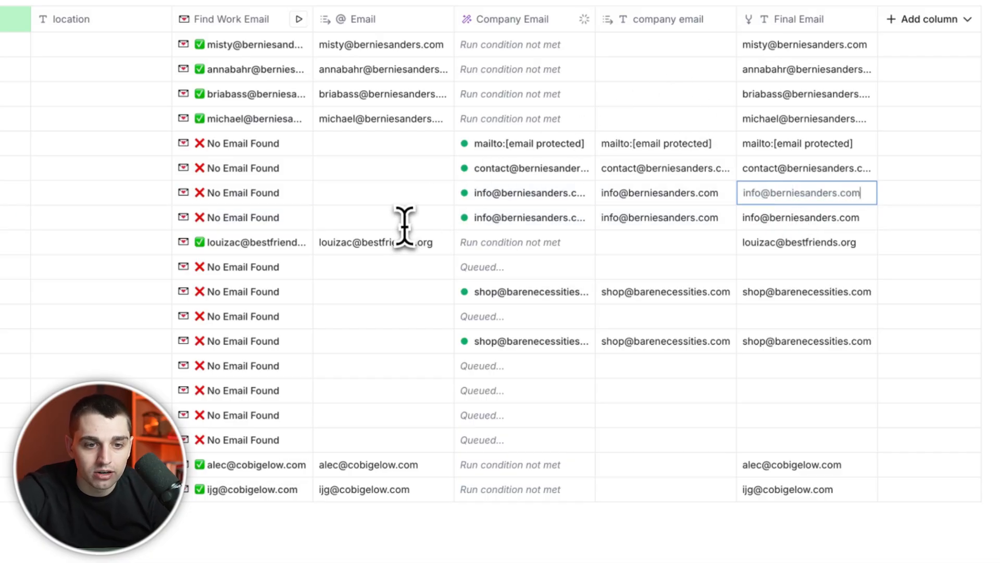
left_click(271, 120)
left_click(983, 52)
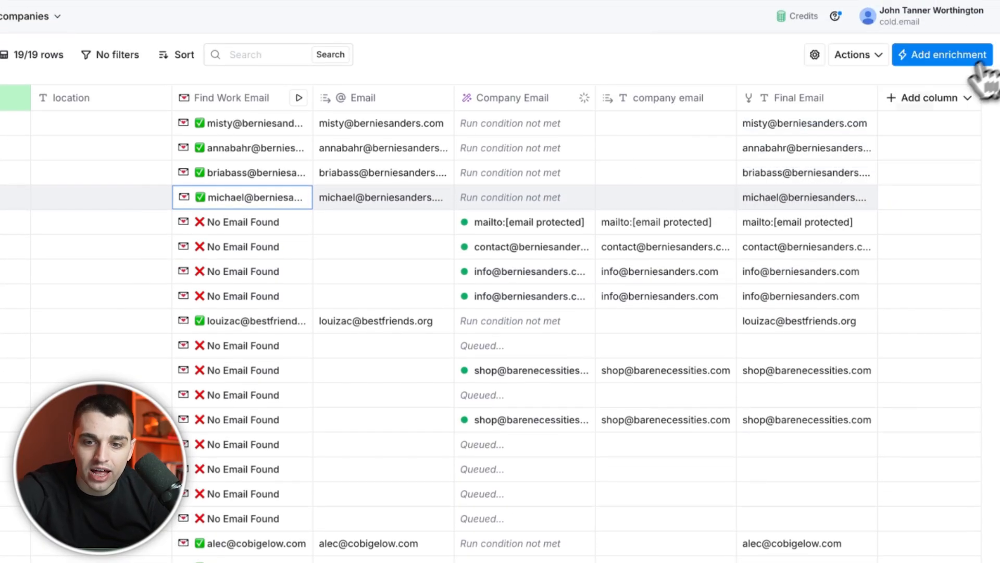
left_click(819, 203)
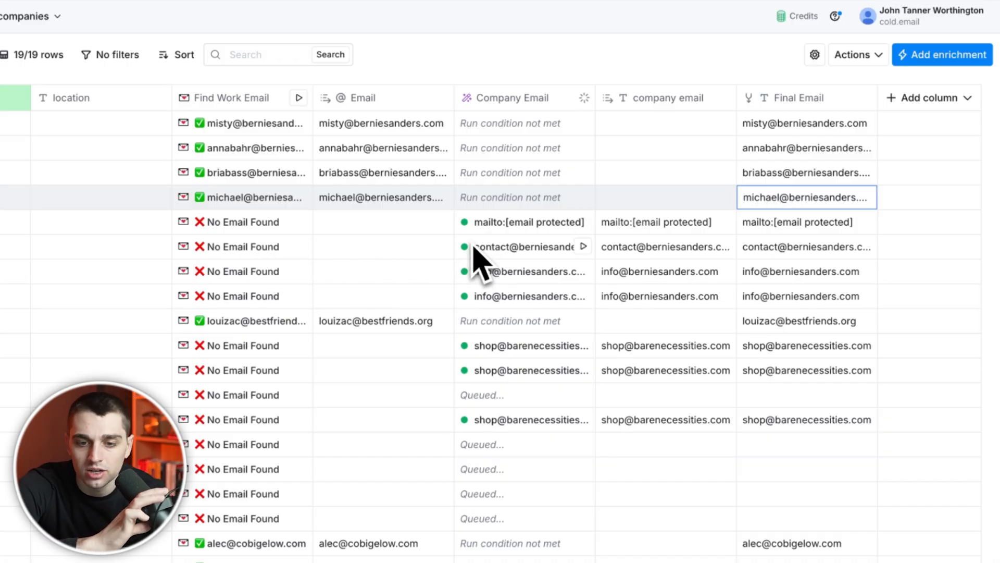
left_click(810, 248)
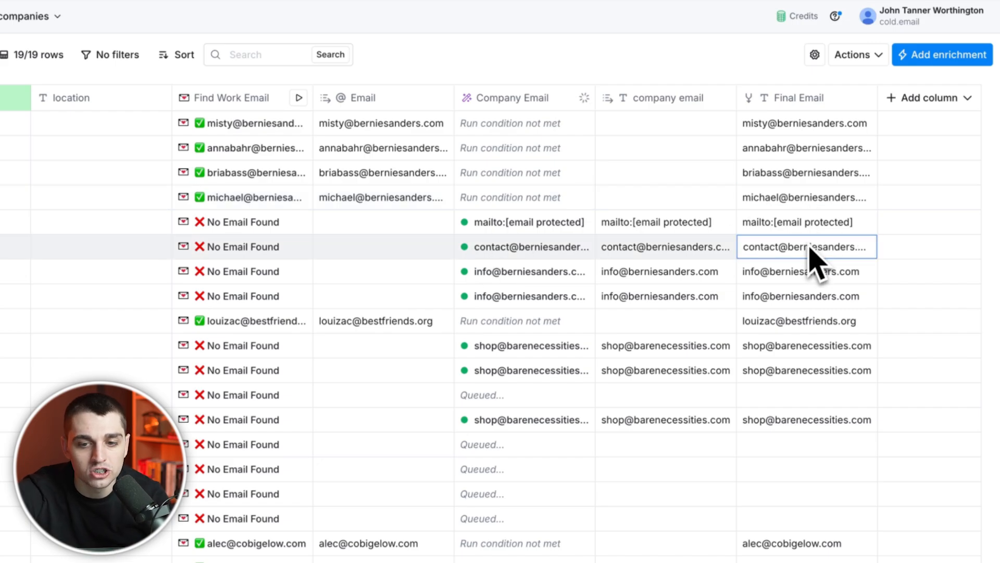
left_click(776, 323)
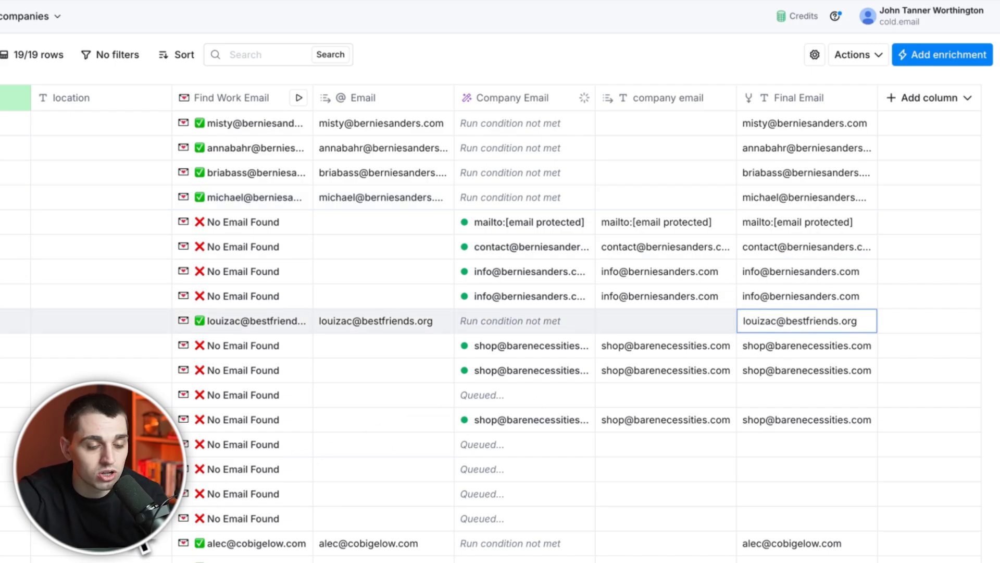